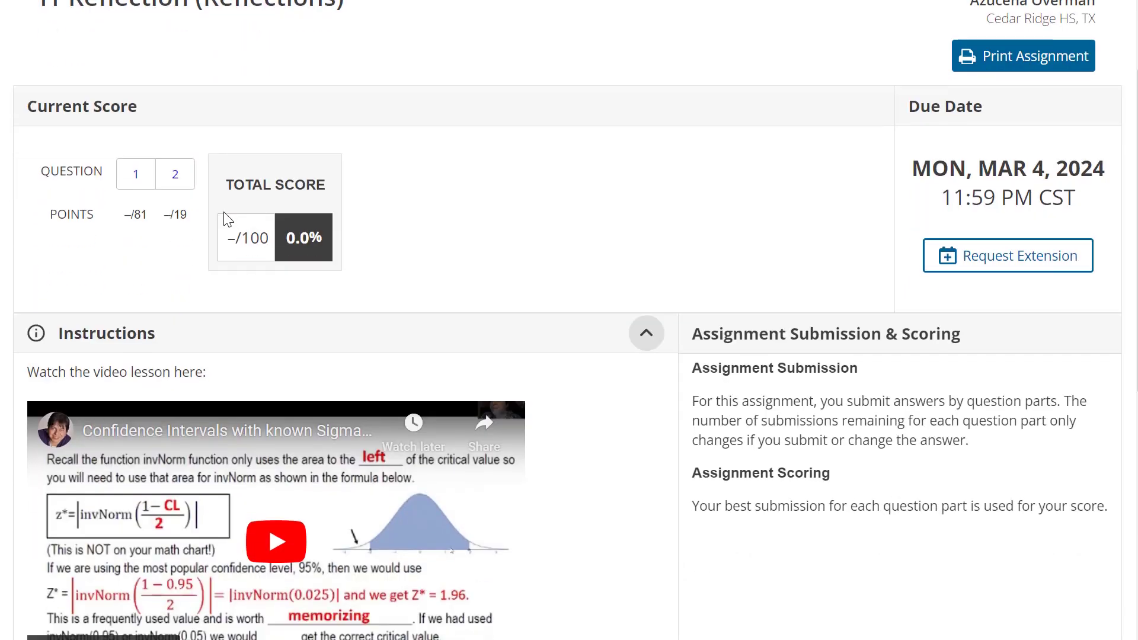
# Look through the assignment page down to question 1, Part I, with its confidence interval and margin of error parts.
pyautogui.scroll(-5, 228, 220)
pyautogui.scroll(-7, 149, 275)
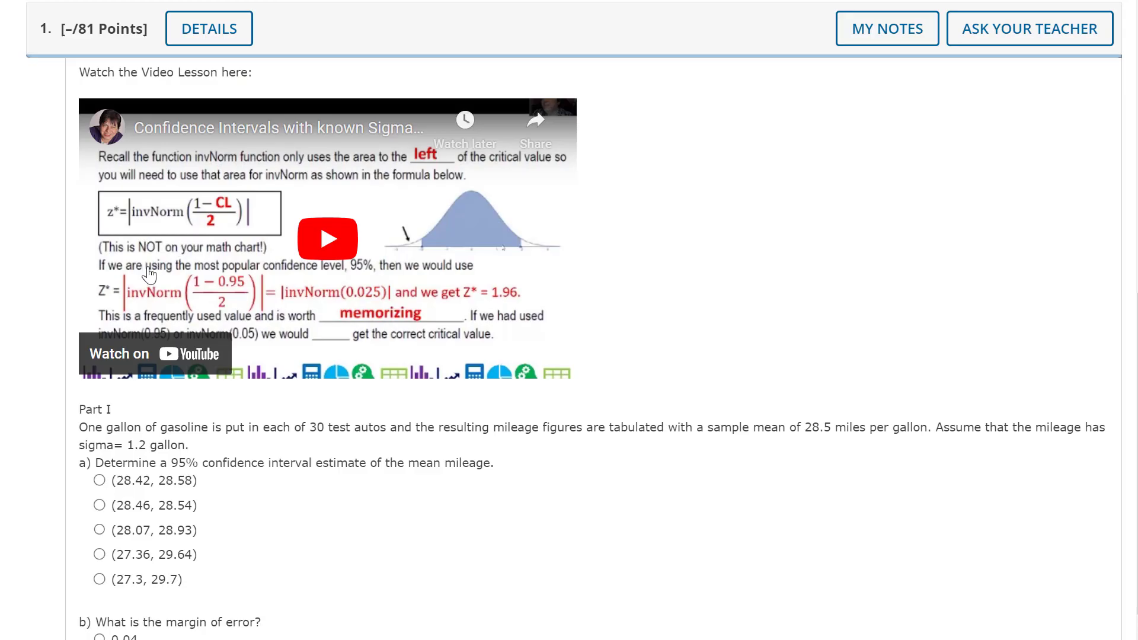
pyautogui.scroll(8, 155, 237)
pyautogui.scroll(-5, 160, 217)
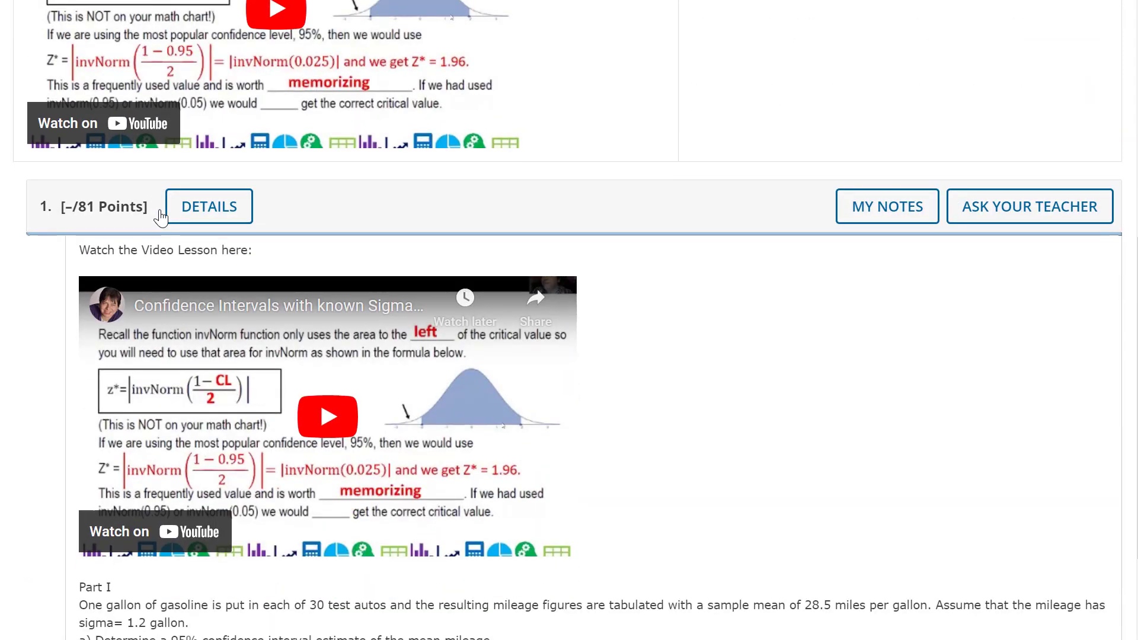
pyautogui.scroll(-4, 196, 288)
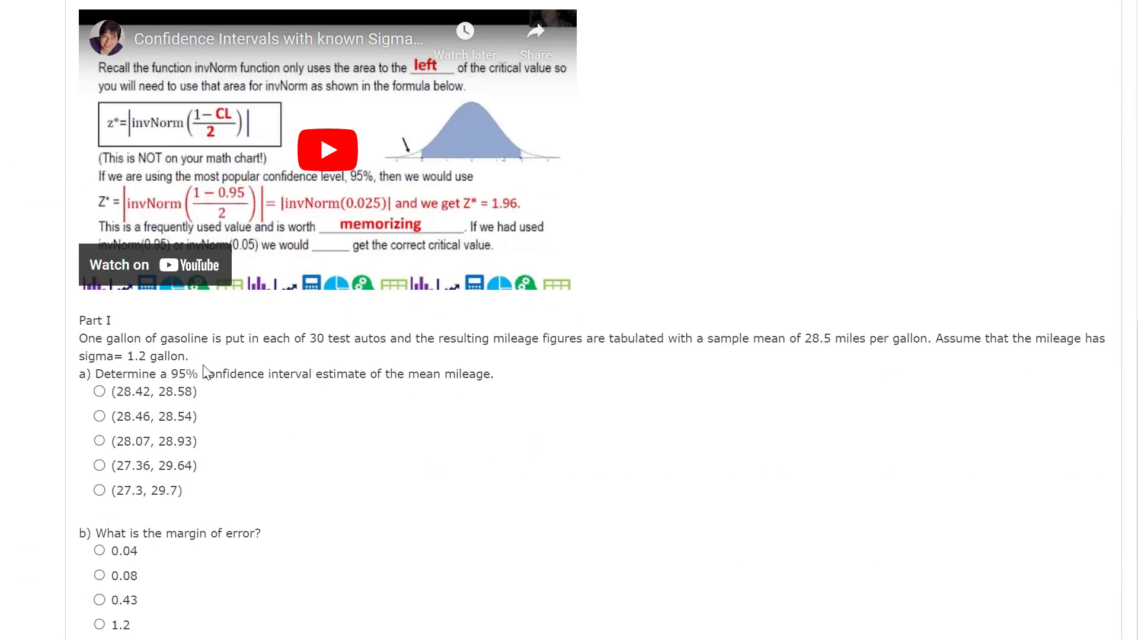
pyautogui.scroll(-3, 200, 376)
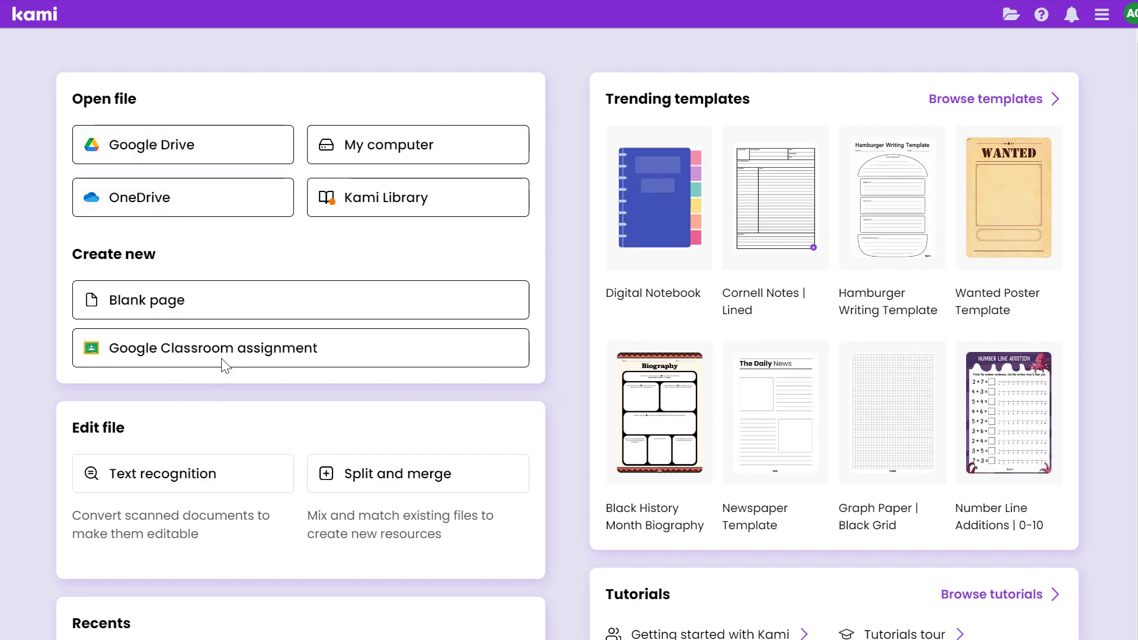
# Create a blank-page document in Kami and add the text "Unit I Scratchwork" at the top of the page.
pyautogui.click(242, 303)
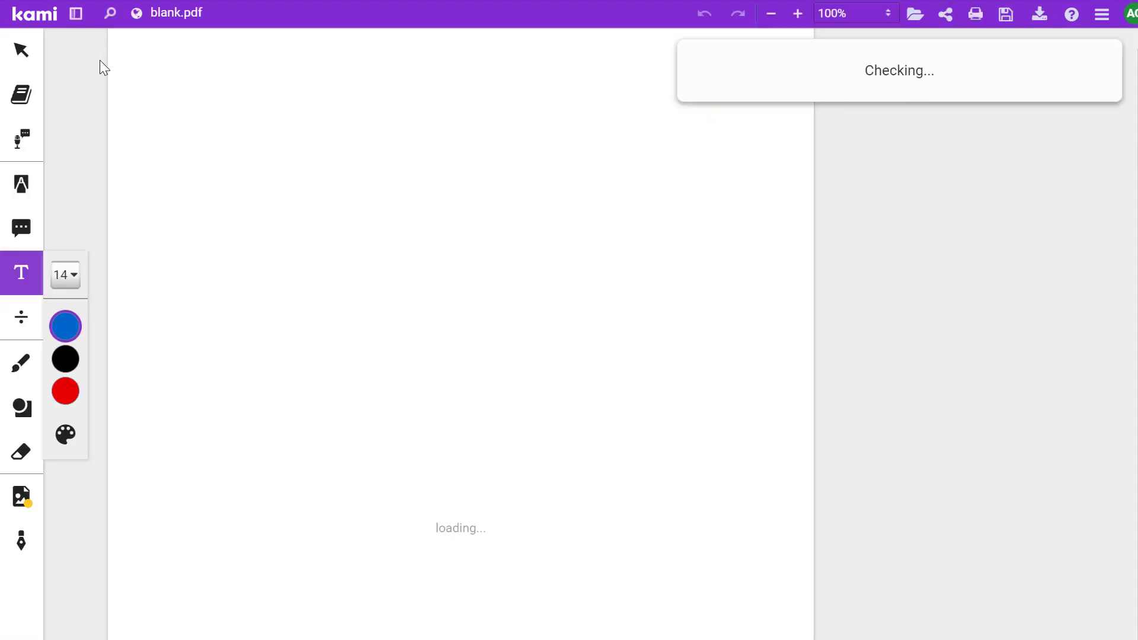
pyautogui.click(161, 49)
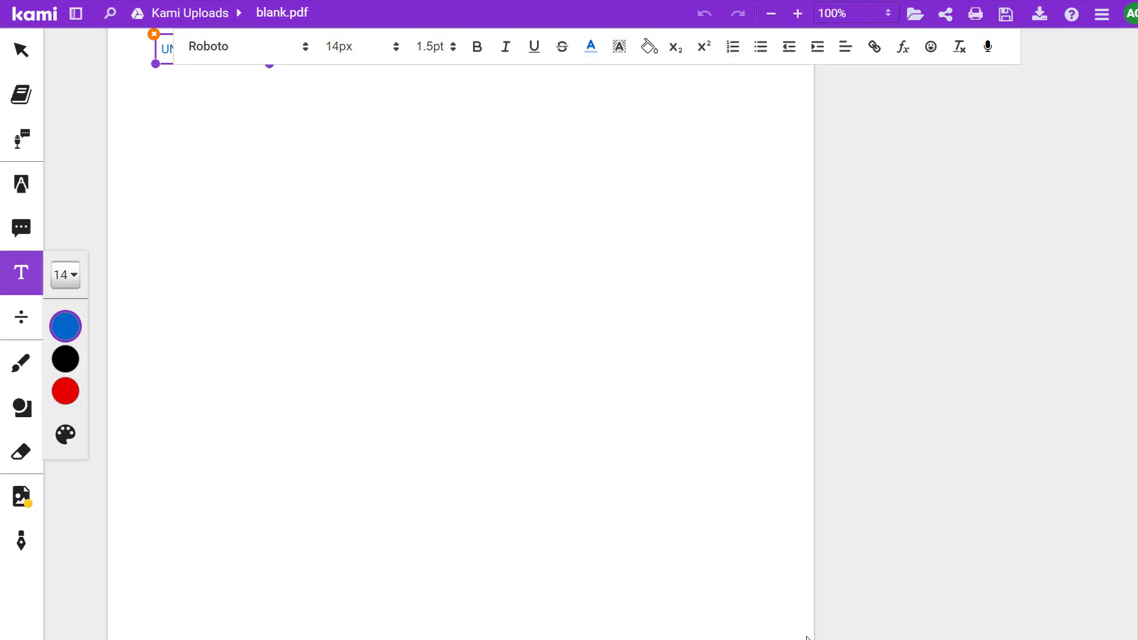
pyautogui.click(89, 144)
pyautogui.click(168, 48)
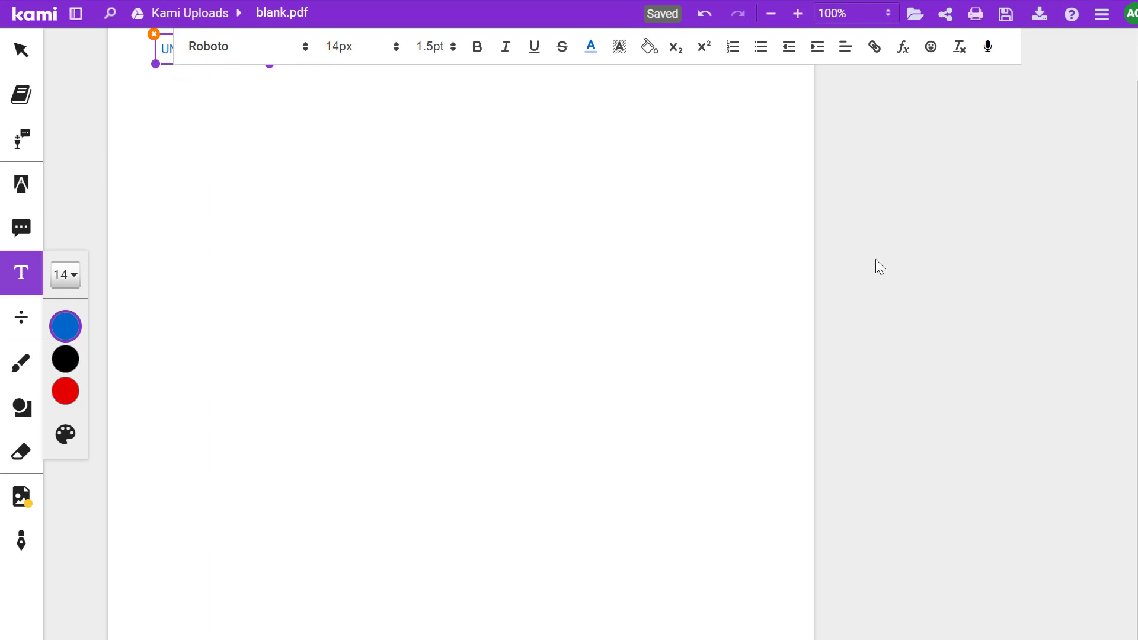
pyautogui.scroll(1, 853, 260)
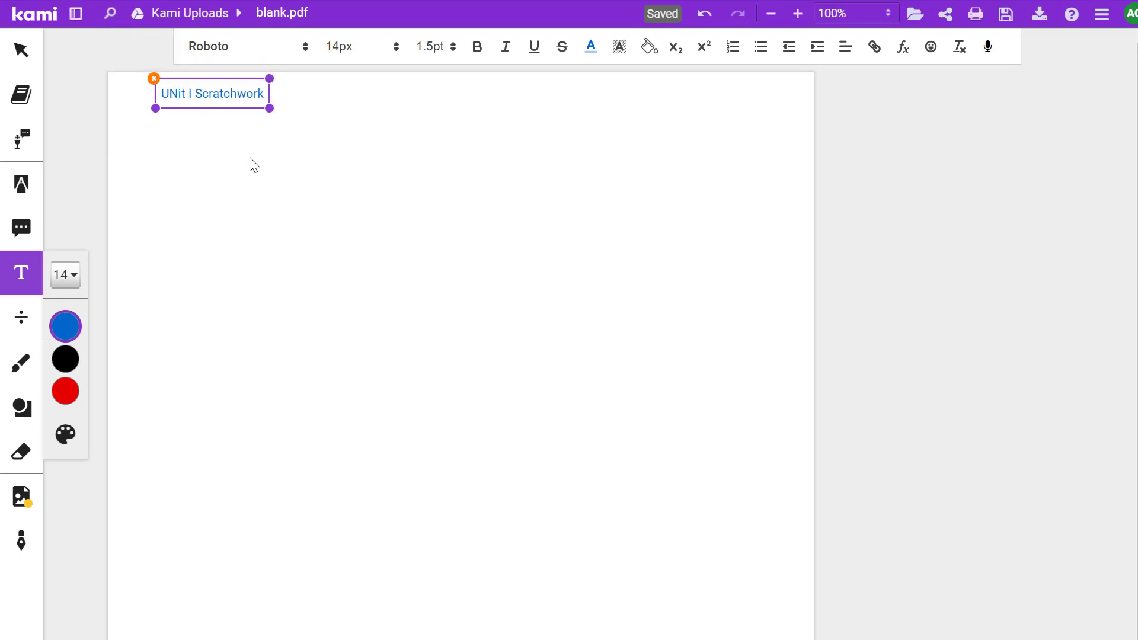
pyautogui.press('BackSpace')
pyautogui.write('n')
pyautogui.click(60, 170)
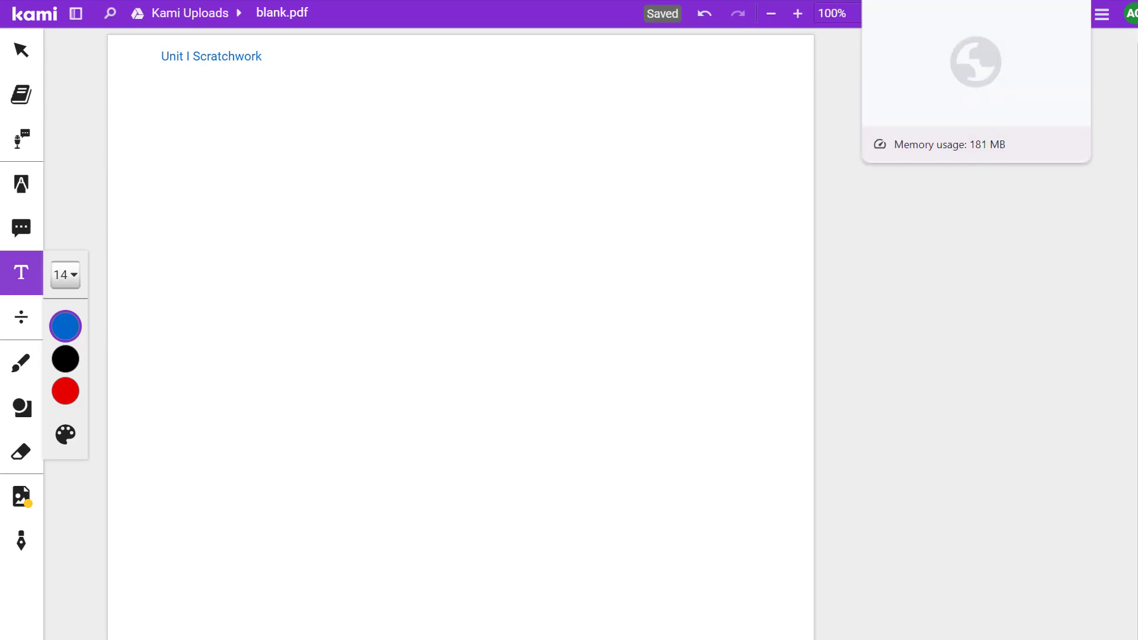
# Copy the gasoline mileage problem with part a) from the assignment and paste it below the title in the Kami document.
pyautogui.click(919, 0)
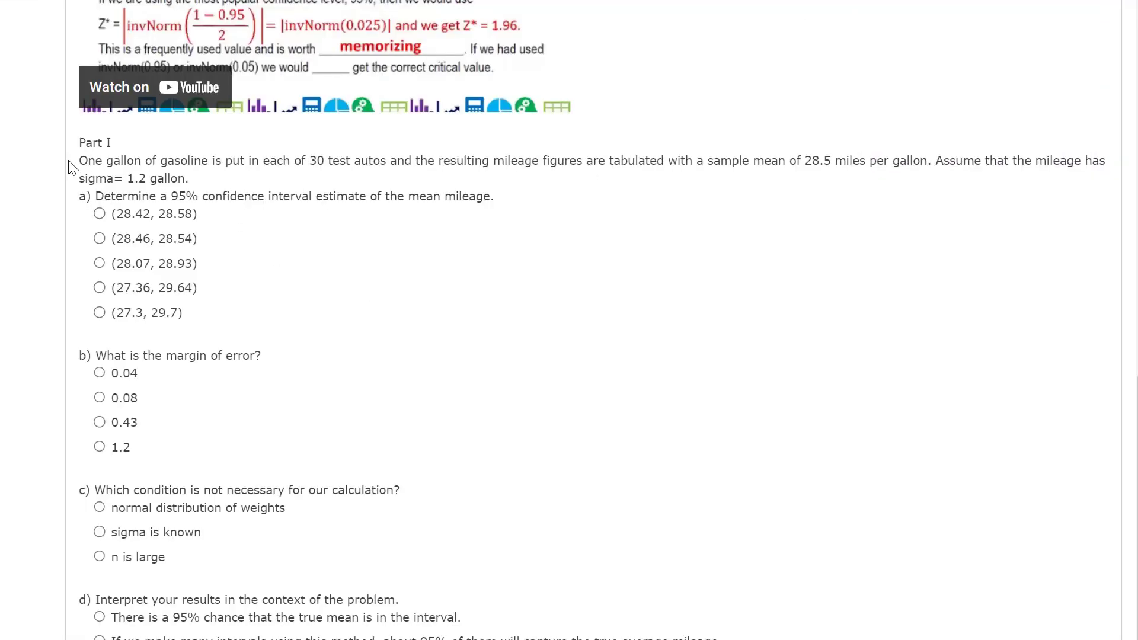
pyautogui.moveTo(78, 160); pyautogui.dragTo(509, 199)
pyautogui.hotkey('ctrl', 'c')
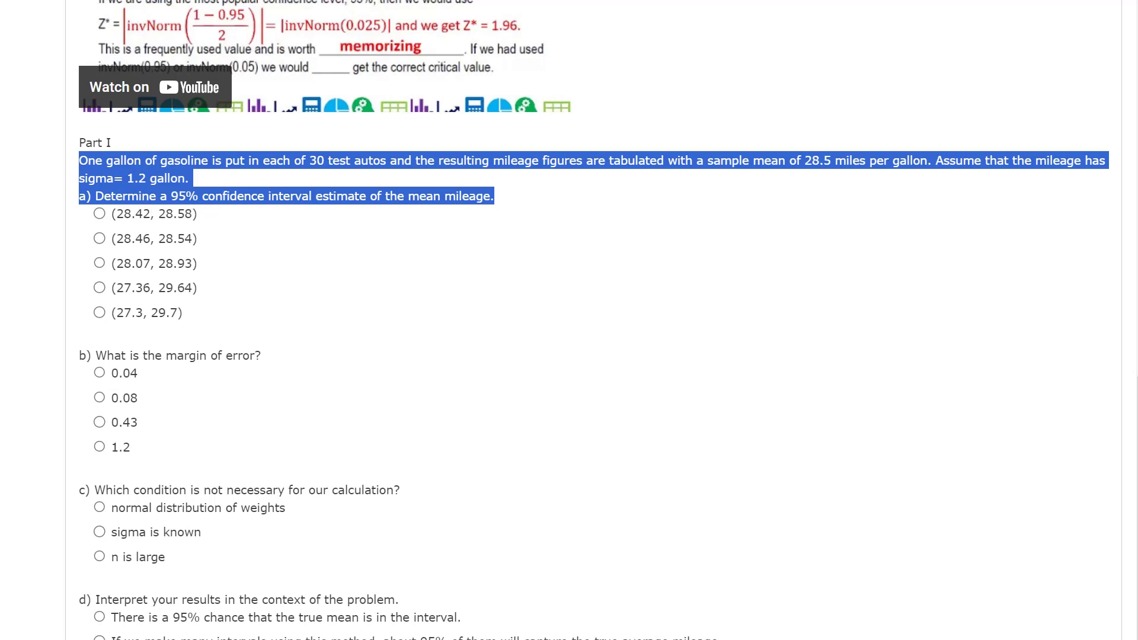
pyautogui.click(704, 2)
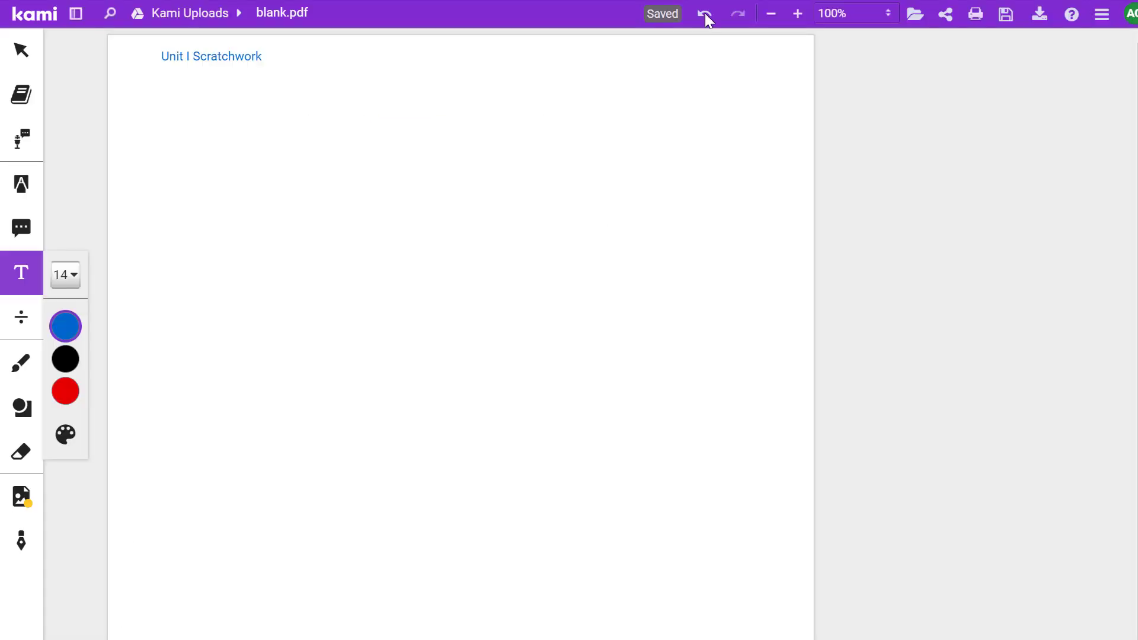
pyautogui.click(170, 122)
pyautogui.hotkey('ctrl', 'v')
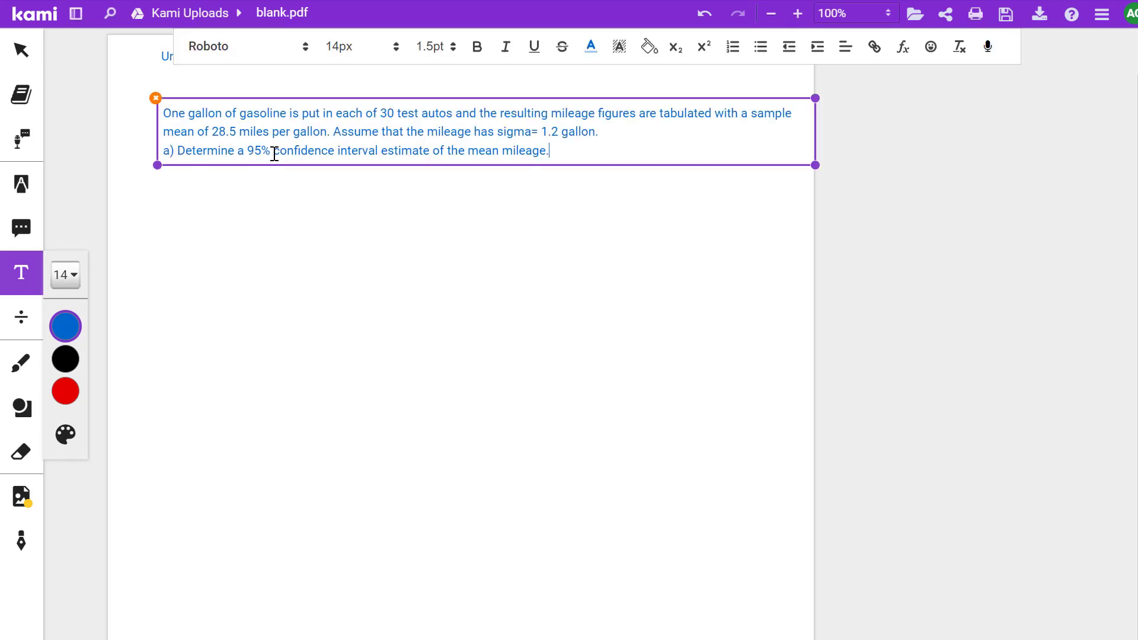
# Add the heading line "I1 Reflection work" above the pasted problem and number the problem statement as item 1.
pyautogui.moveTo(163, 110)
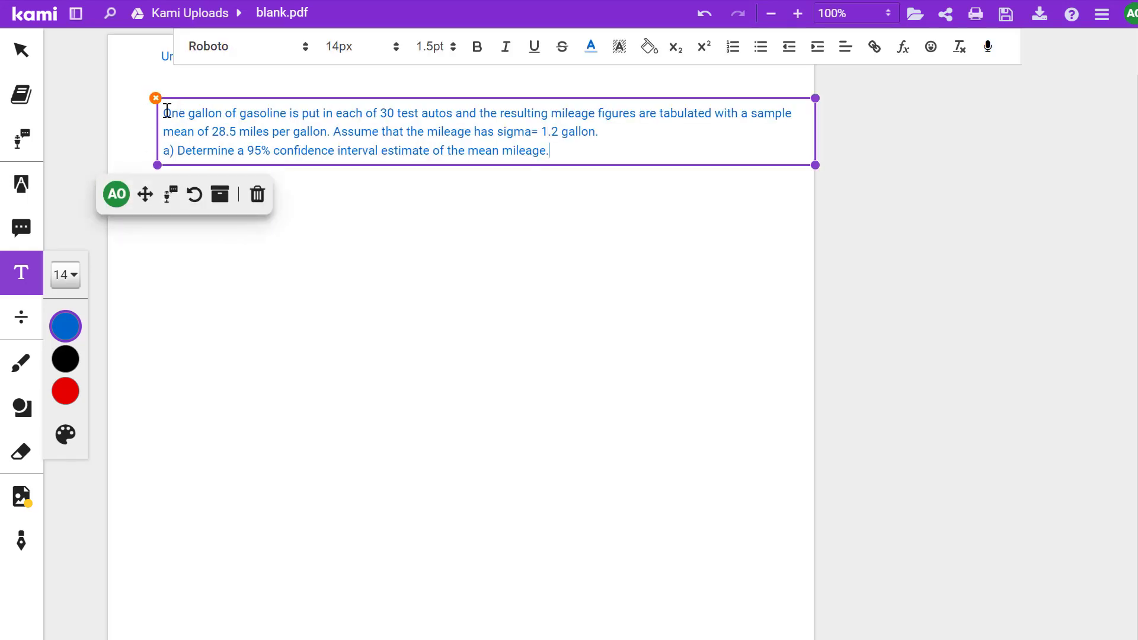
pyautogui.click(185, 112)
pyautogui.write('I')
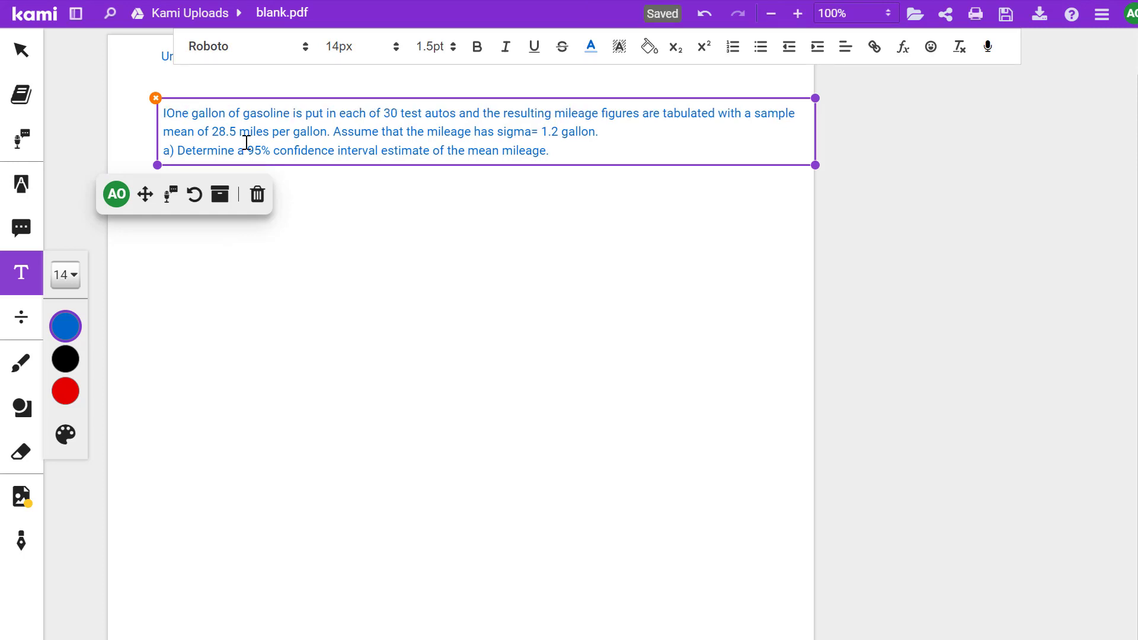
pyautogui.write('1 Reflectio')
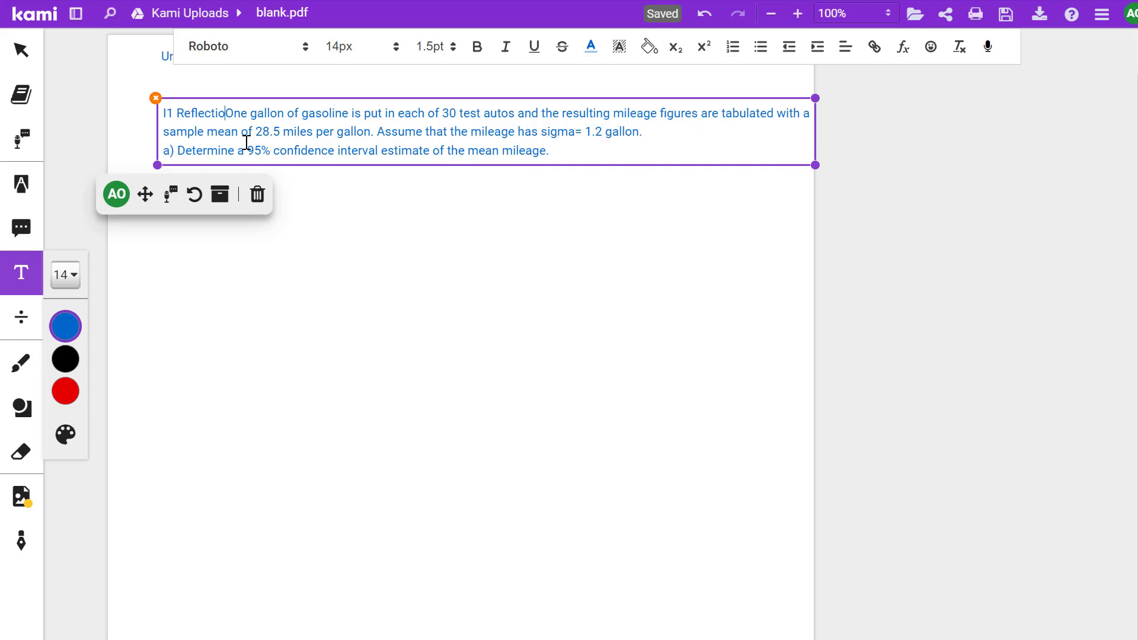
pyautogui.write('n work')
pyautogui.press('Return')
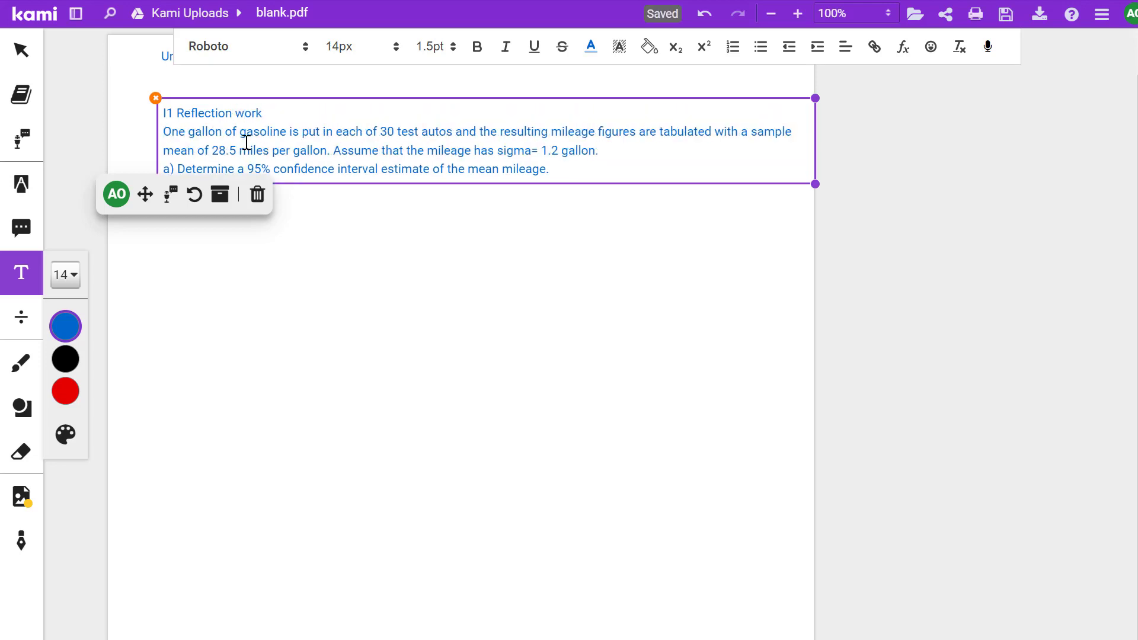
pyautogui.write('1.')
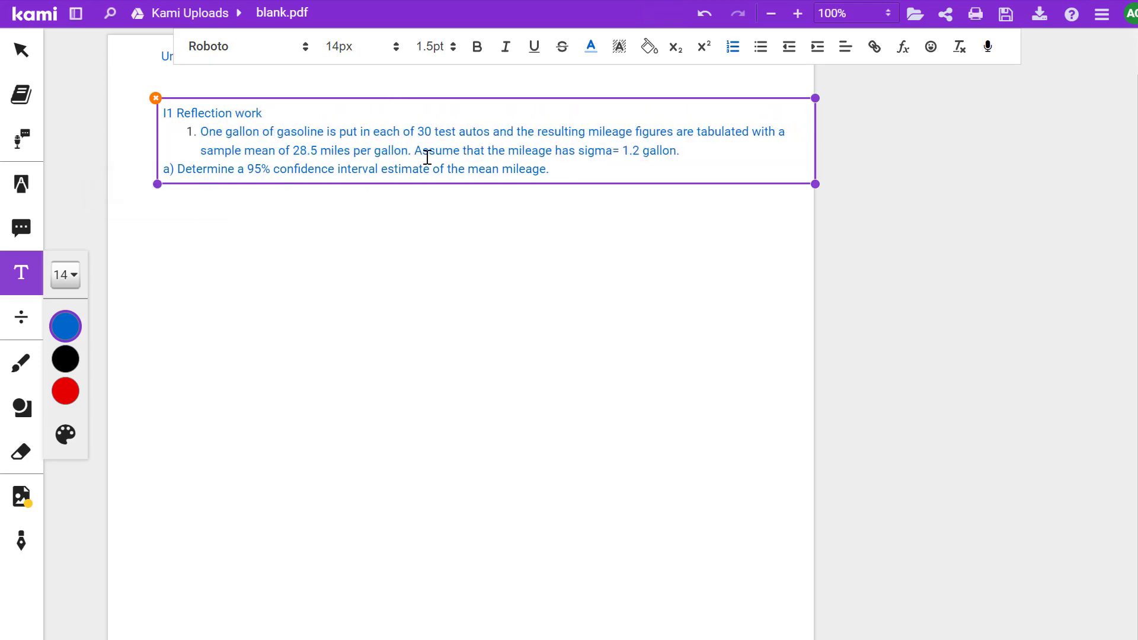
# Highlight the values 30, 28.5 and 1.2 in pink in the problem text.
pyautogui.click(21, 184)
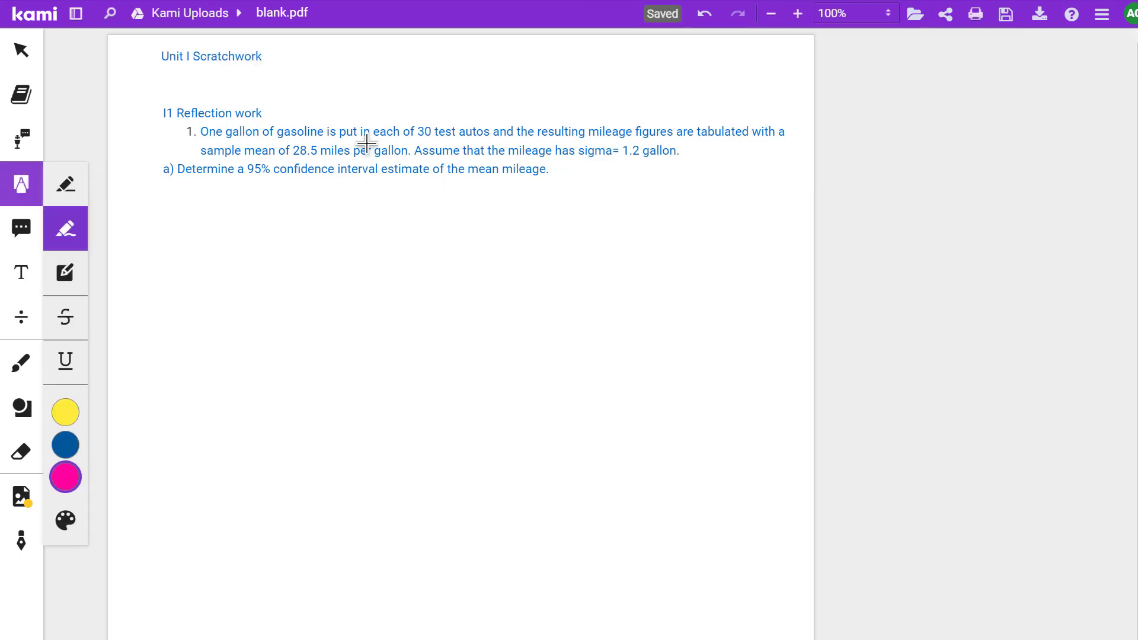
pyautogui.moveTo(408, 129); pyautogui.dragTo(431, 127)
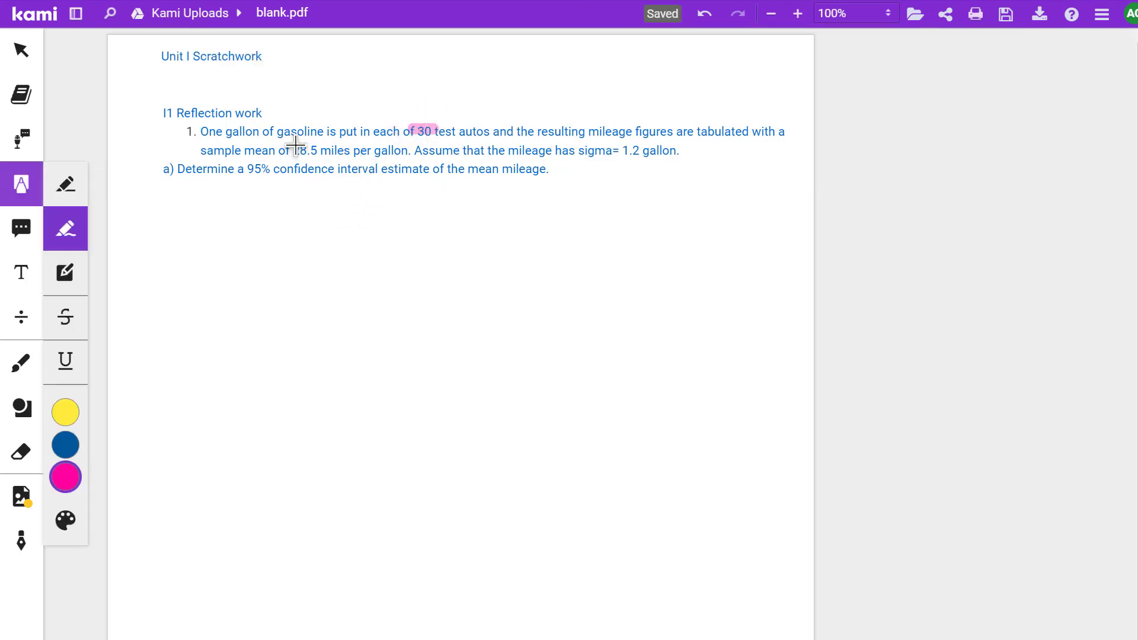
pyautogui.moveTo(292, 148); pyautogui.dragTo(319, 148)
pyautogui.moveTo(616, 149); pyautogui.dragTo(638, 149)
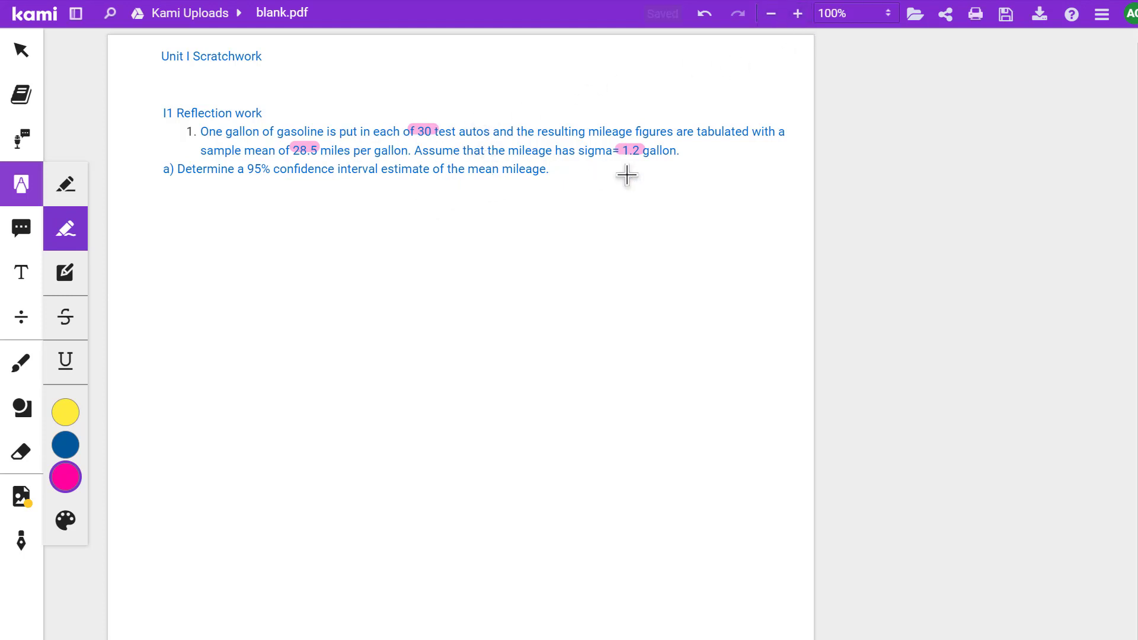
# Open the Stapplet website in a new browser tab and go to the "1 Quantitative Variable, Single Group" applet.
pyautogui.hotkey('ctrl', 't')
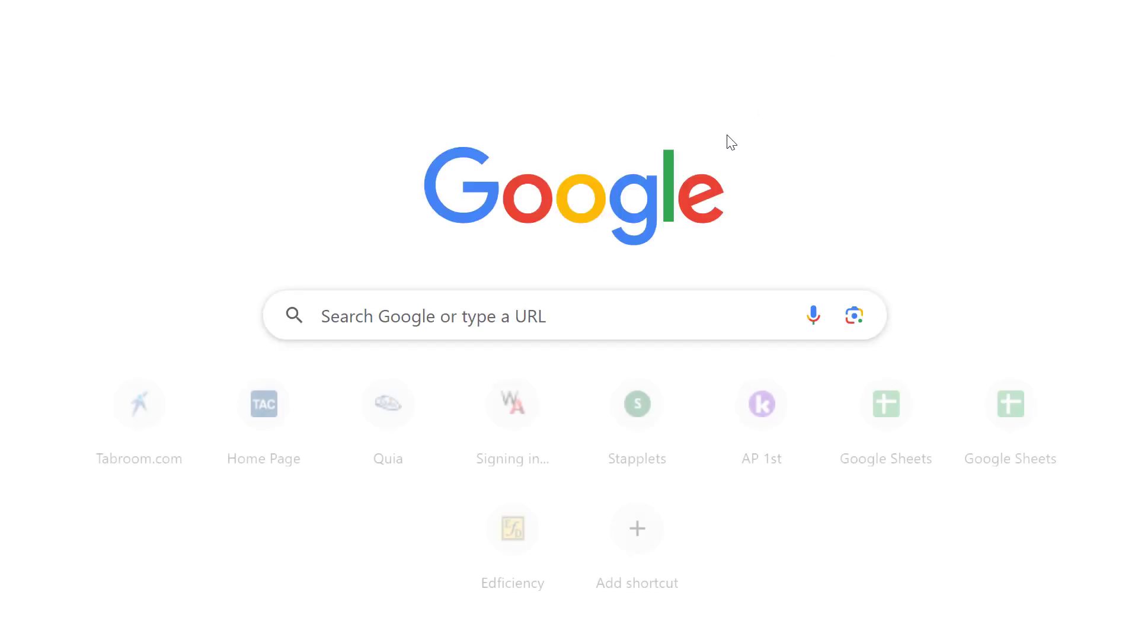
pyautogui.write('www.st')
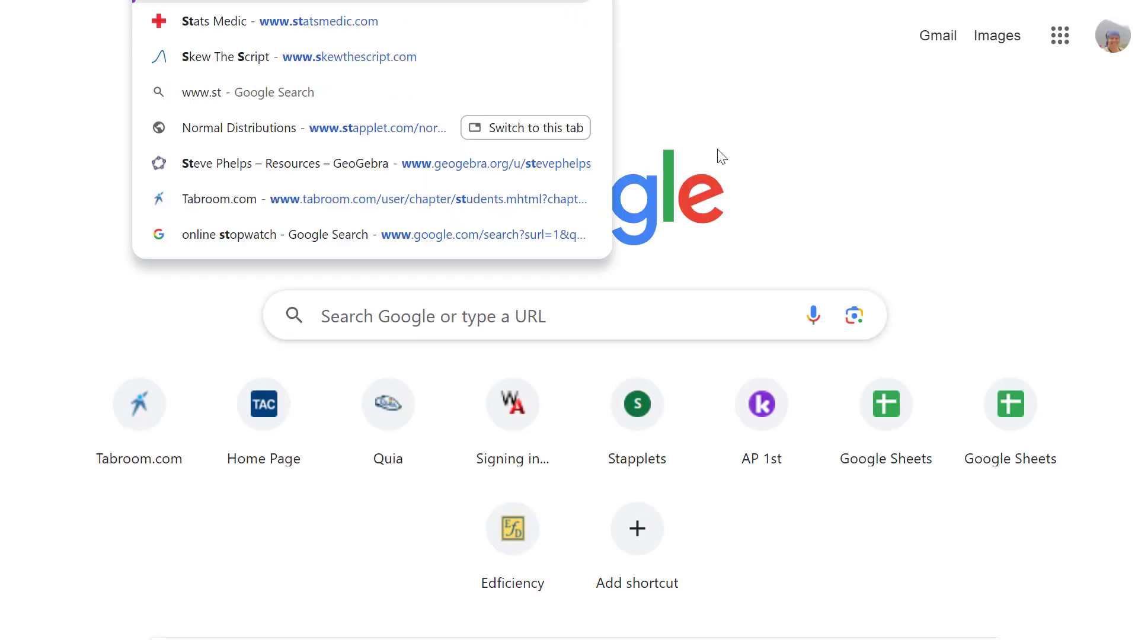
pyautogui.press('Return')
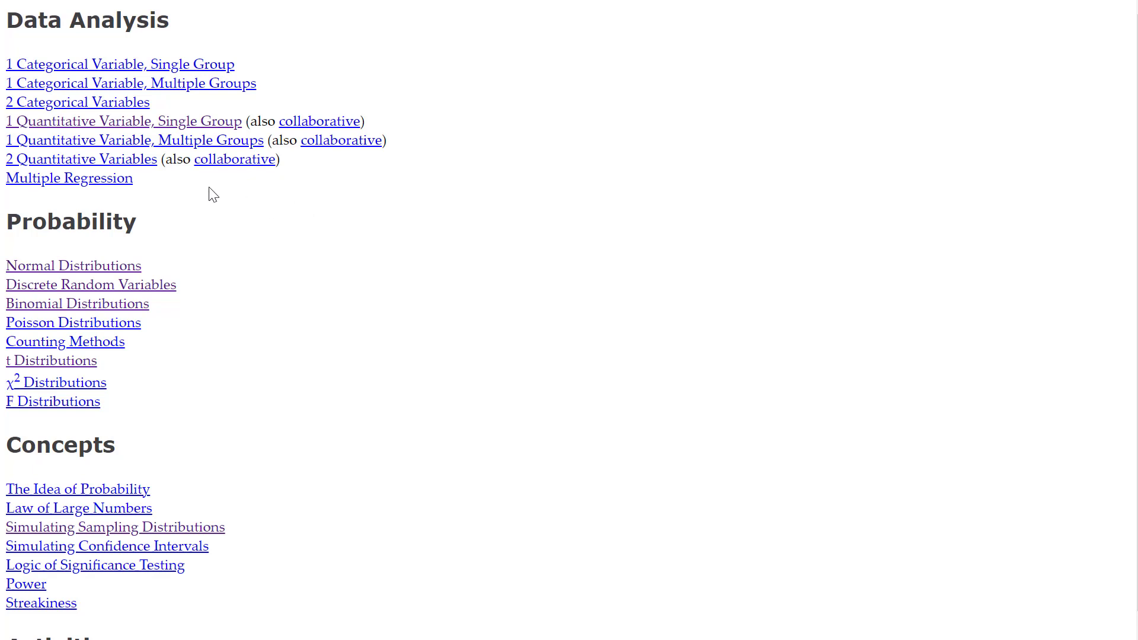
pyautogui.click(139, 129)
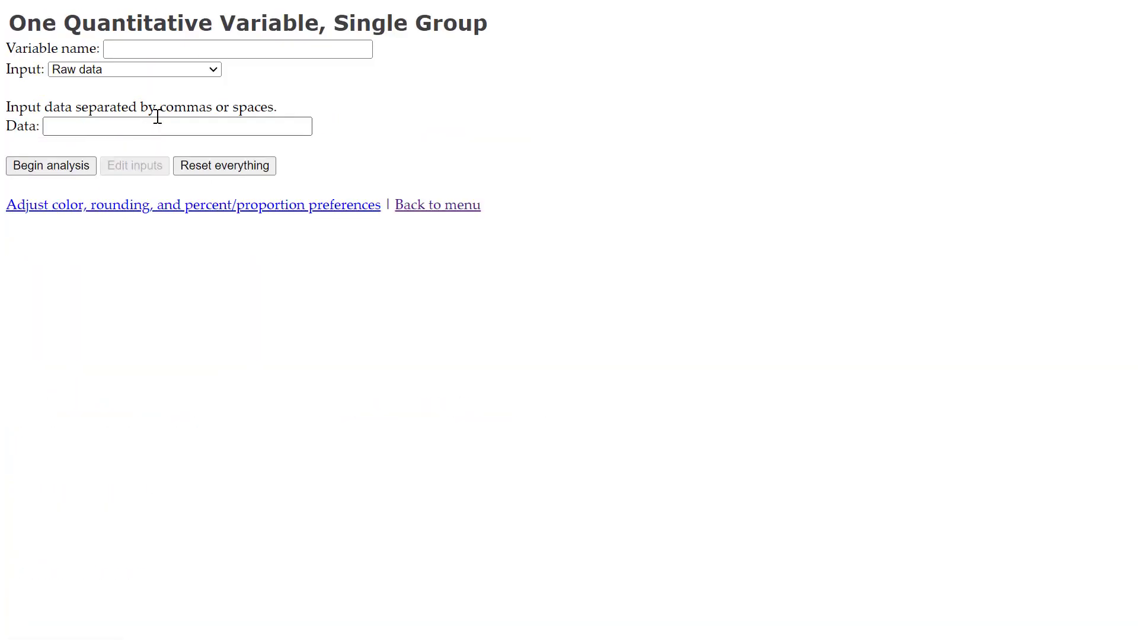
# Begin an analysis of the variable Mileage from mean and standard deviation, with mean 28.5, SD 1.2 and n 30.
pyautogui.click(167, 71)
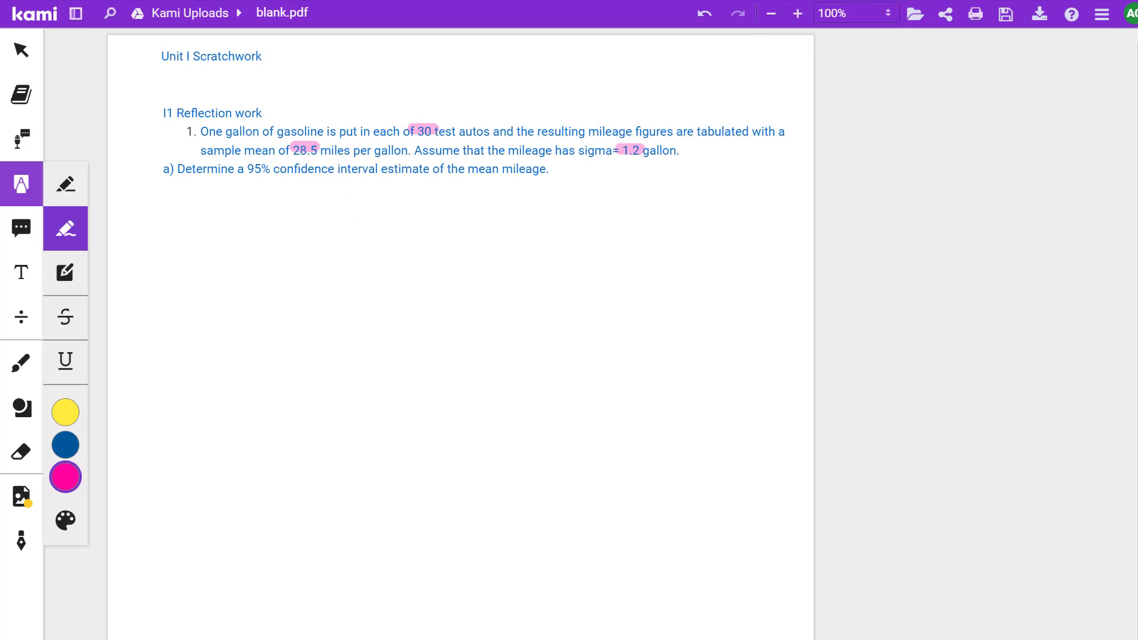
pyautogui.click(770, 0)
pyautogui.click(77, 115)
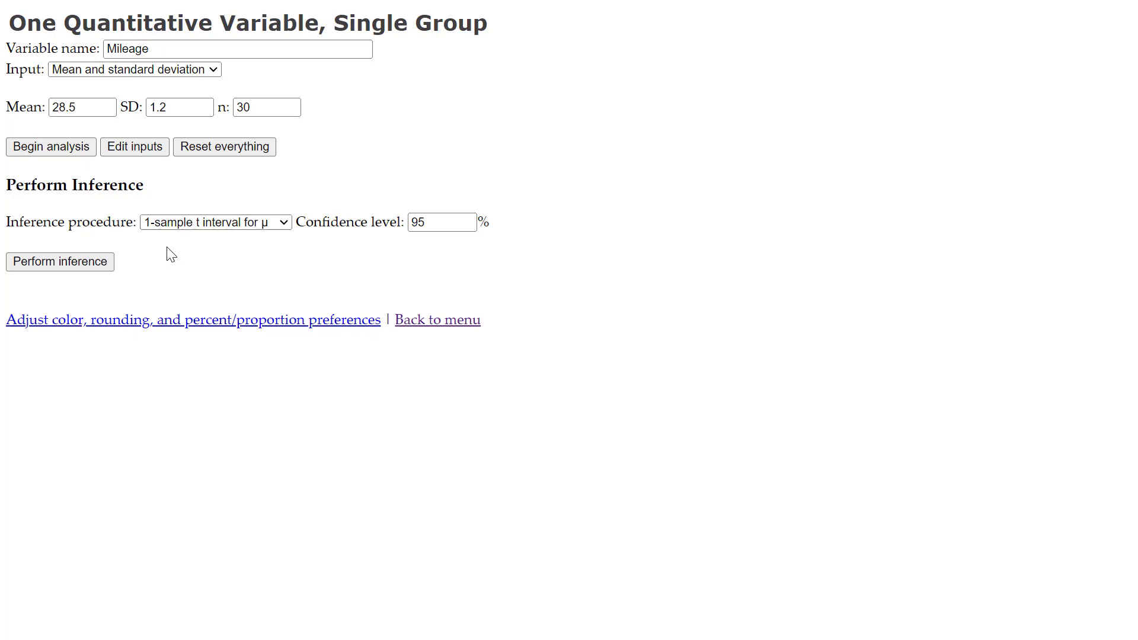
# Check the required level in the Kami problem and perform inference with a 1-sample t interval for μ at 95% confidence.
pyautogui.click(189, 224)
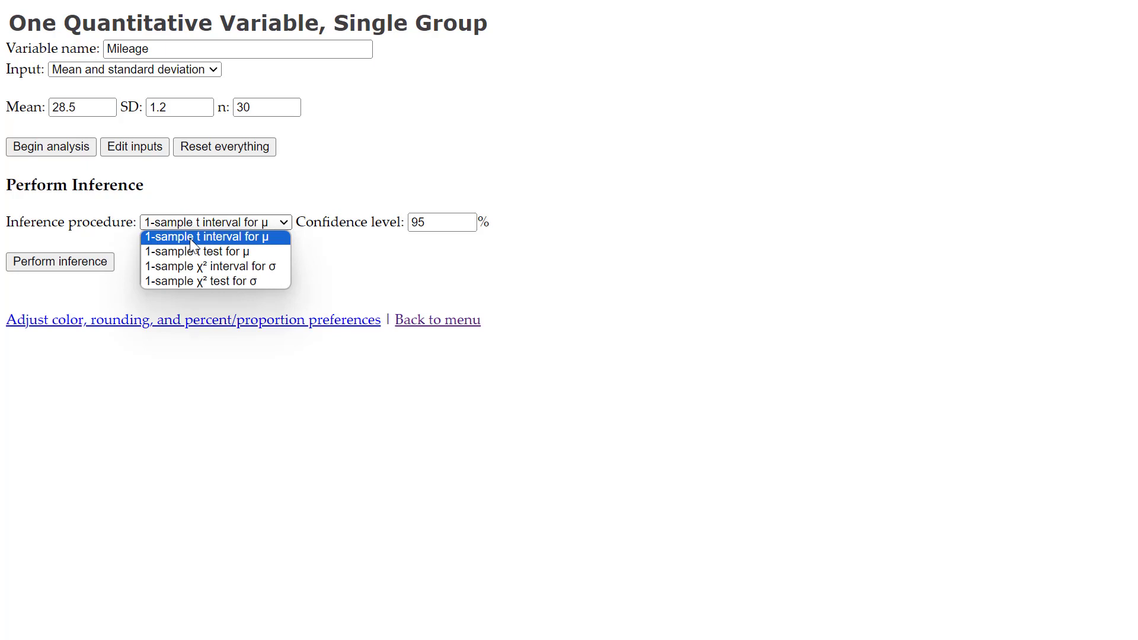
pyautogui.click(191, 240)
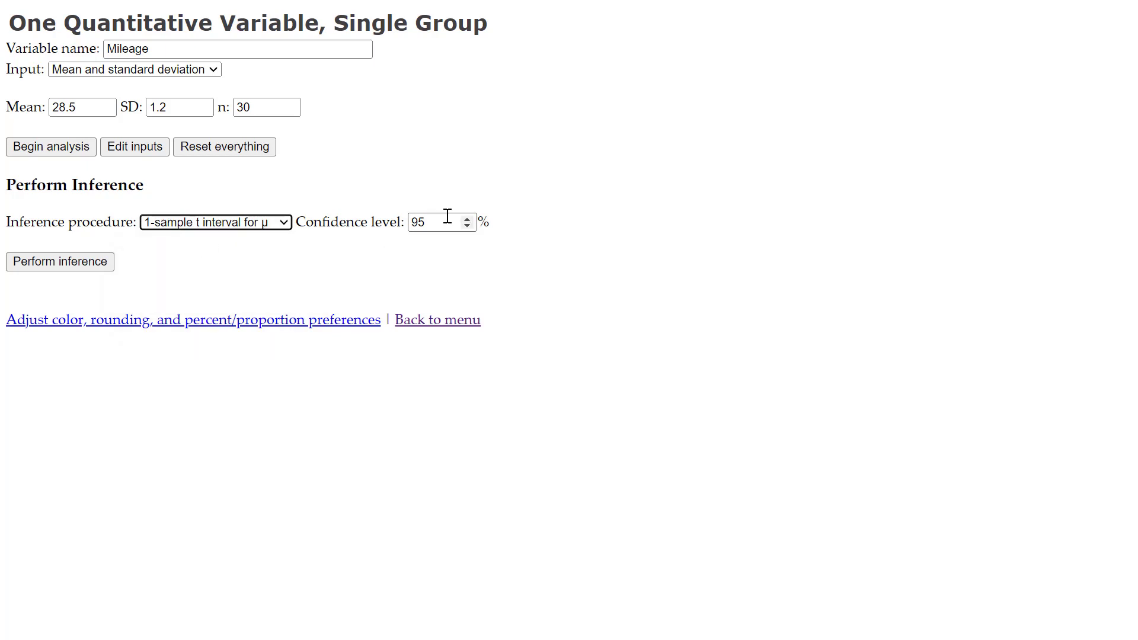
pyautogui.click(901, 2)
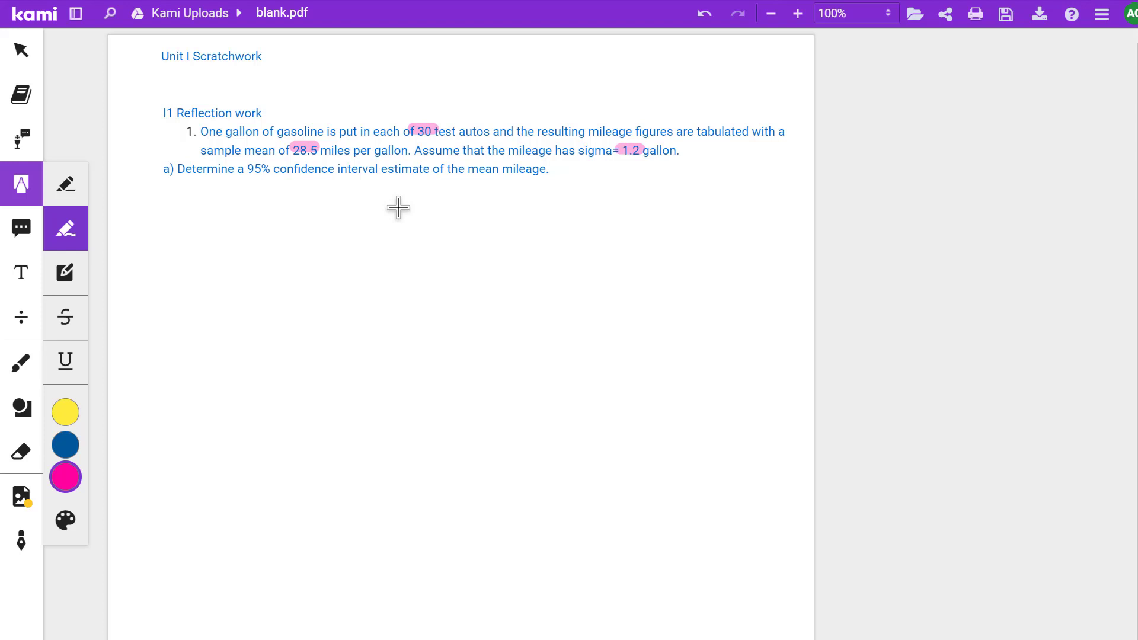
pyautogui.click(960, 1)
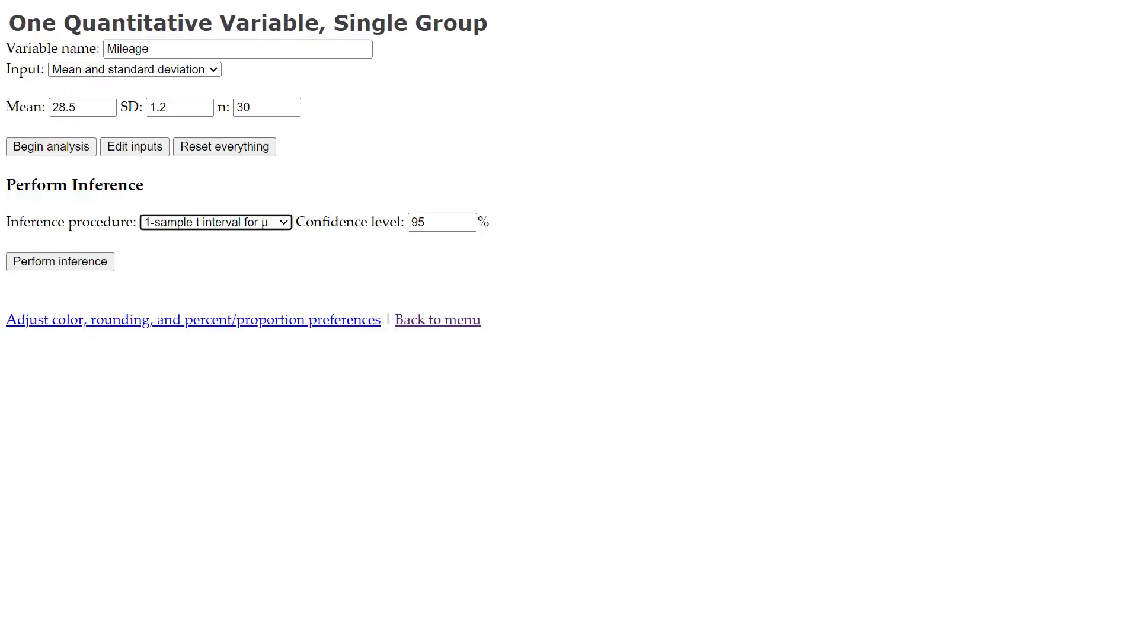
pyautogui.click(100, 255)
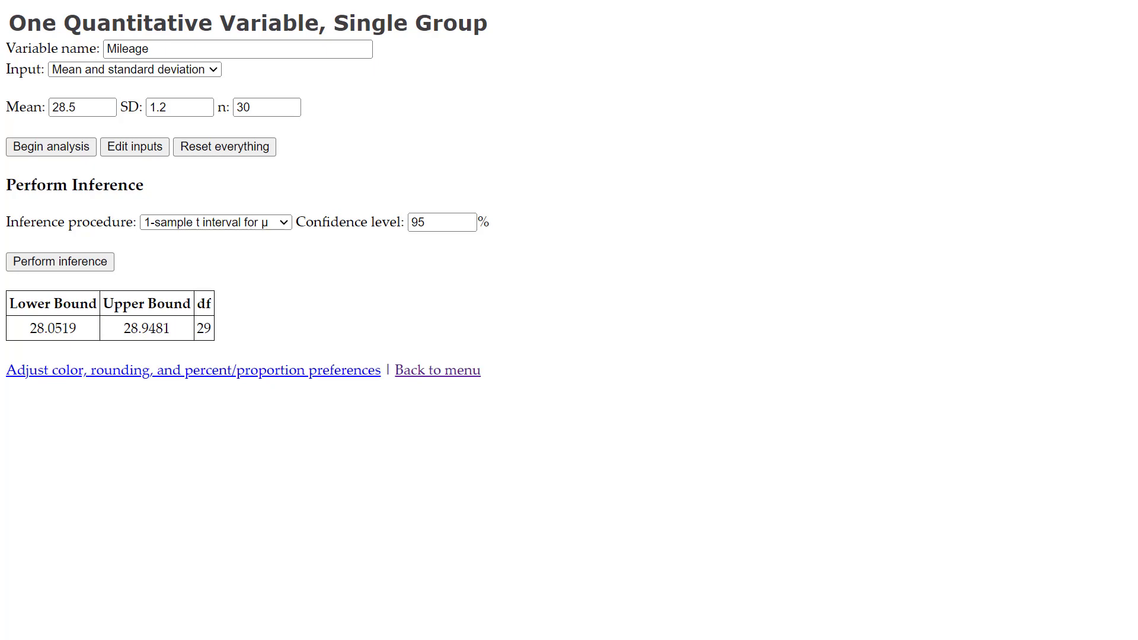
# Copy a screenshot of the applet's inputs and interval results to the clipboard and return to the Kami scratchwork document.
pyautogui.click(589, 1)
pyautogui.click(589, 44)
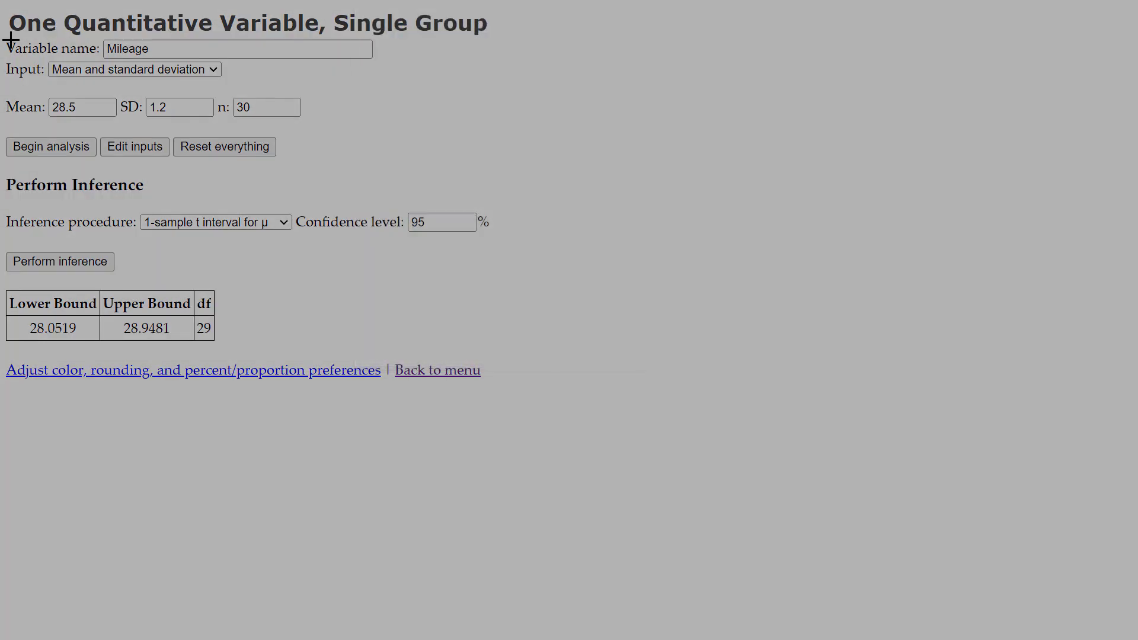
pyautogui.moveTo(5, 6); pyautogui.dragTo(500, 348)
pyautogui.click(534, 259)
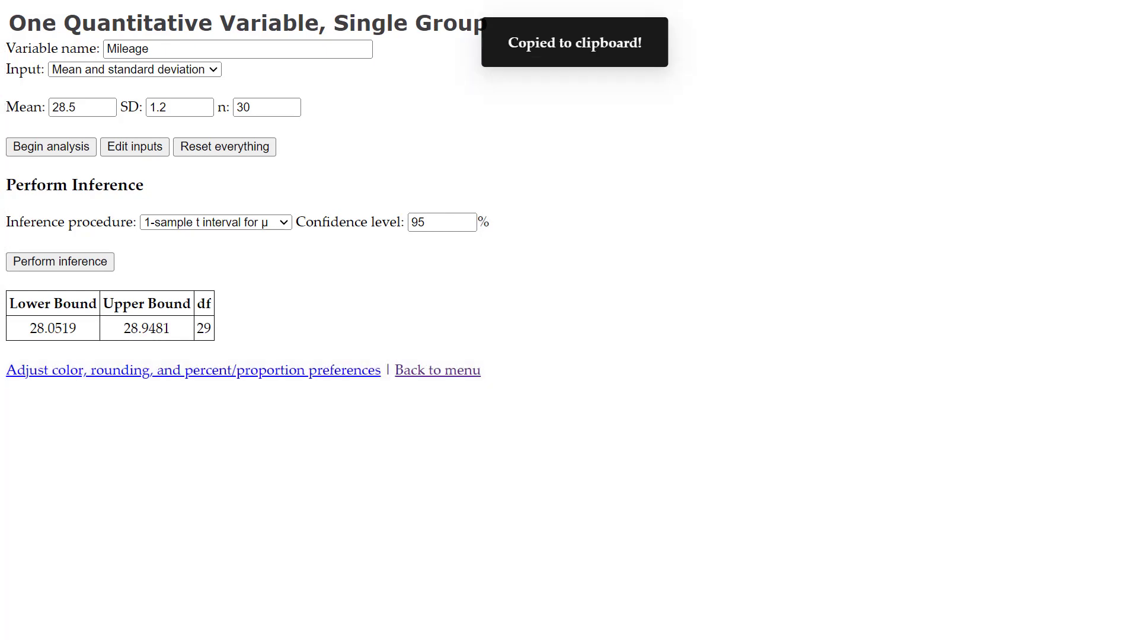
pyautogui.click(948, 1)
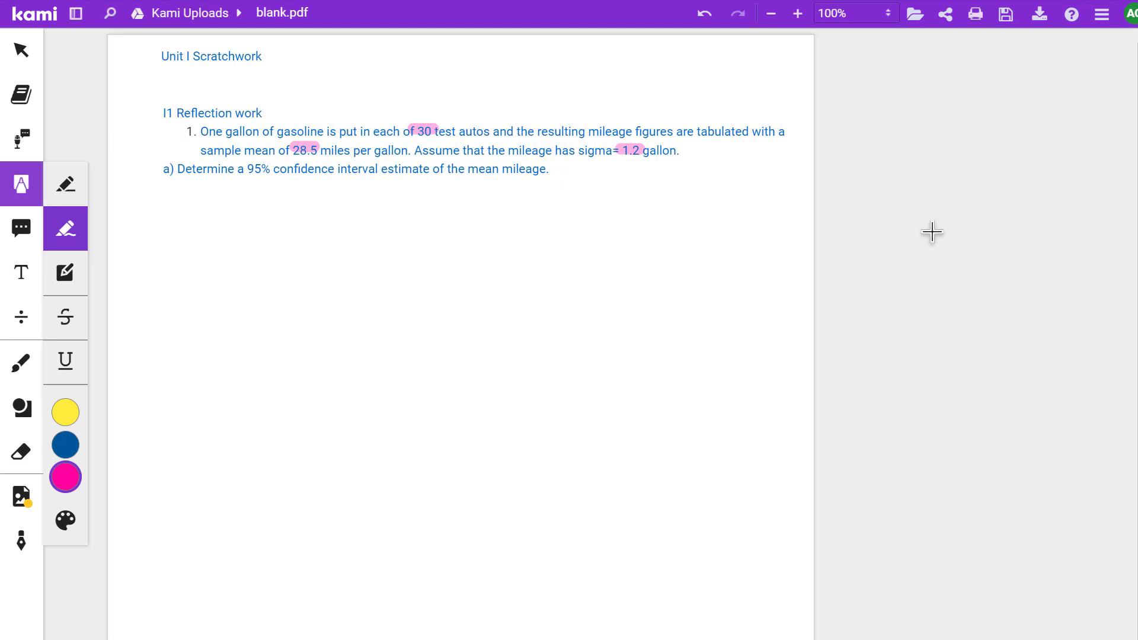
# Paste the applet screenshot into the scratchwork and place it directly below question a.
pyautogui.hotkey('ctrl', 'v')
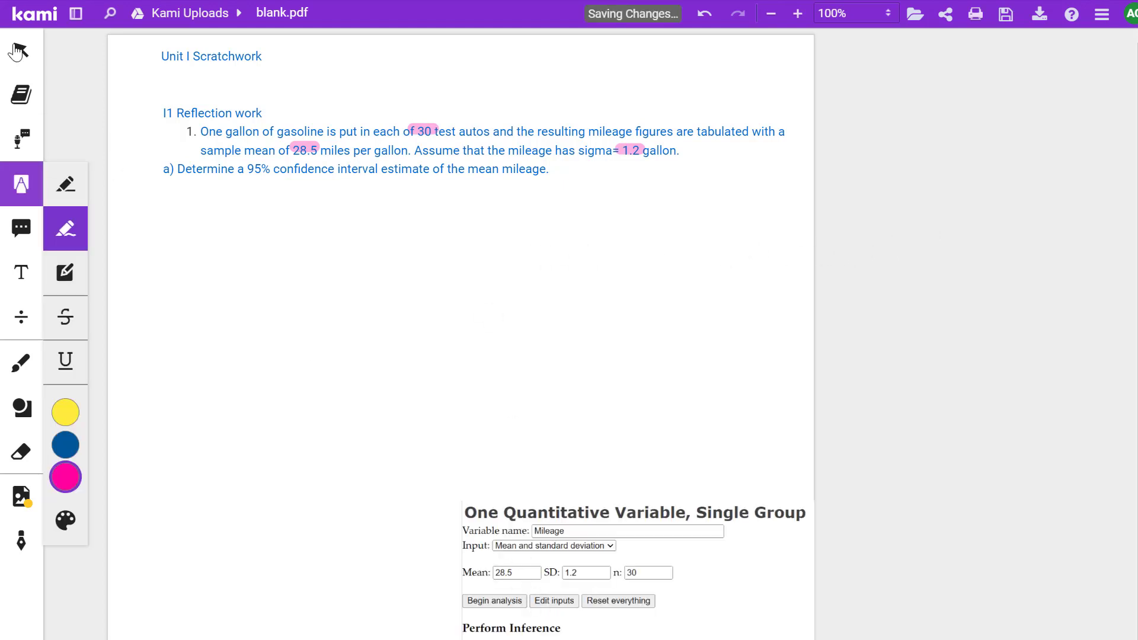
pyautogui.click(21, 50)
pyautogui.moveTo(587, 541); pyautogui.dragTo(281, 226)
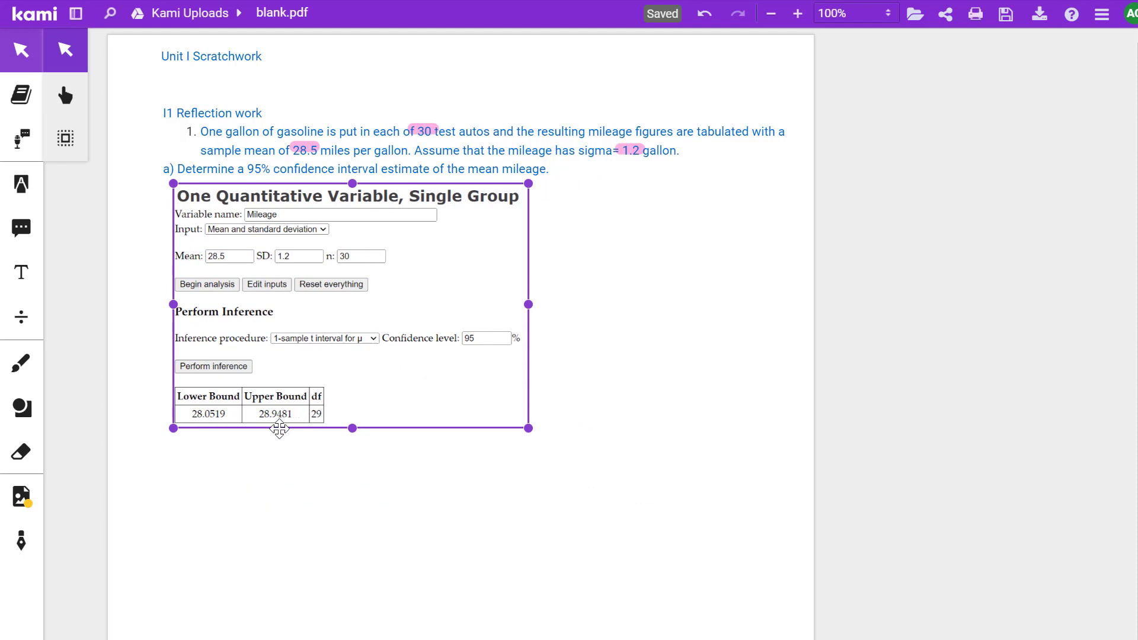
pyautogui.click(230, 477)
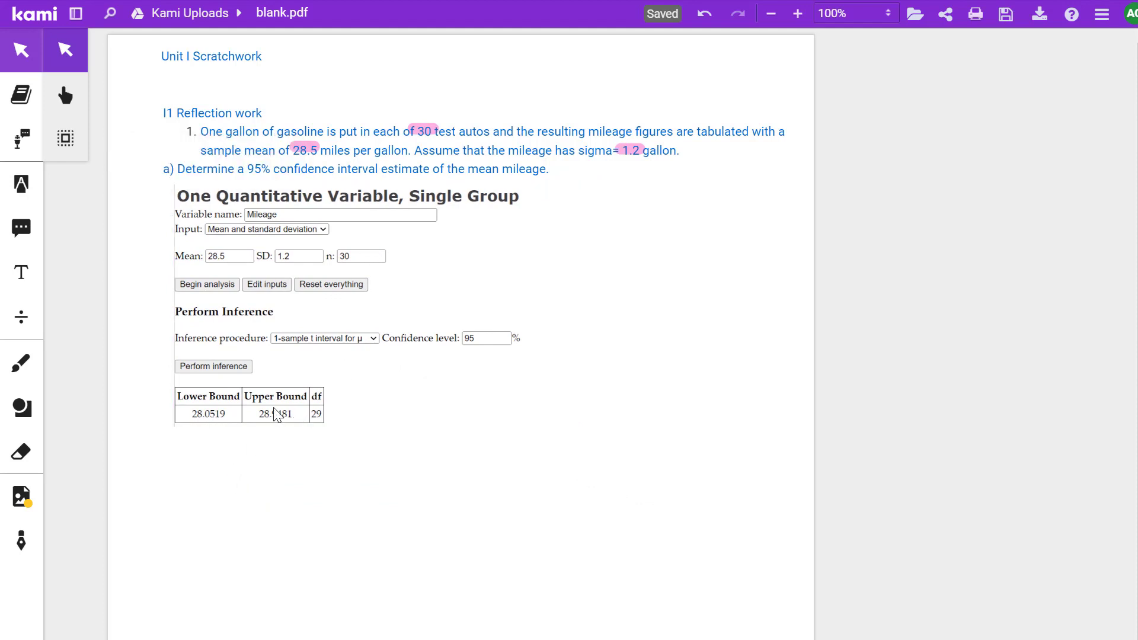
pyautogui.click(486, 196)
# Answer part a of the online assignment with (28.07, 28.93), checking it against the applet's interval, and submit the answer.
pyautogui.click(889, 1)
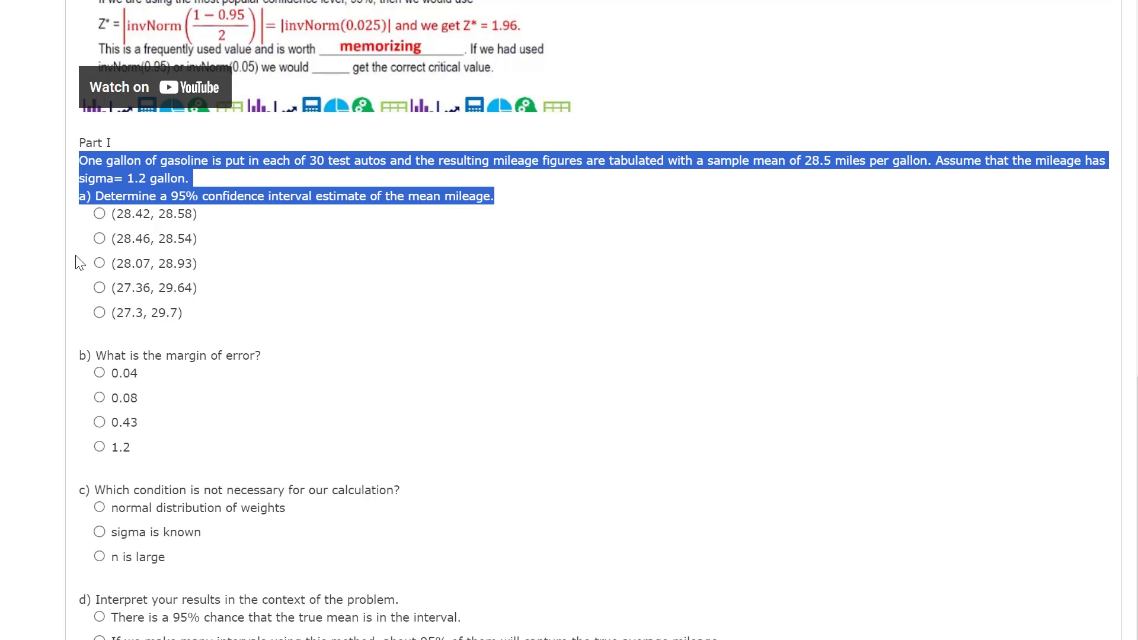
pyautogui.click(100, 265)
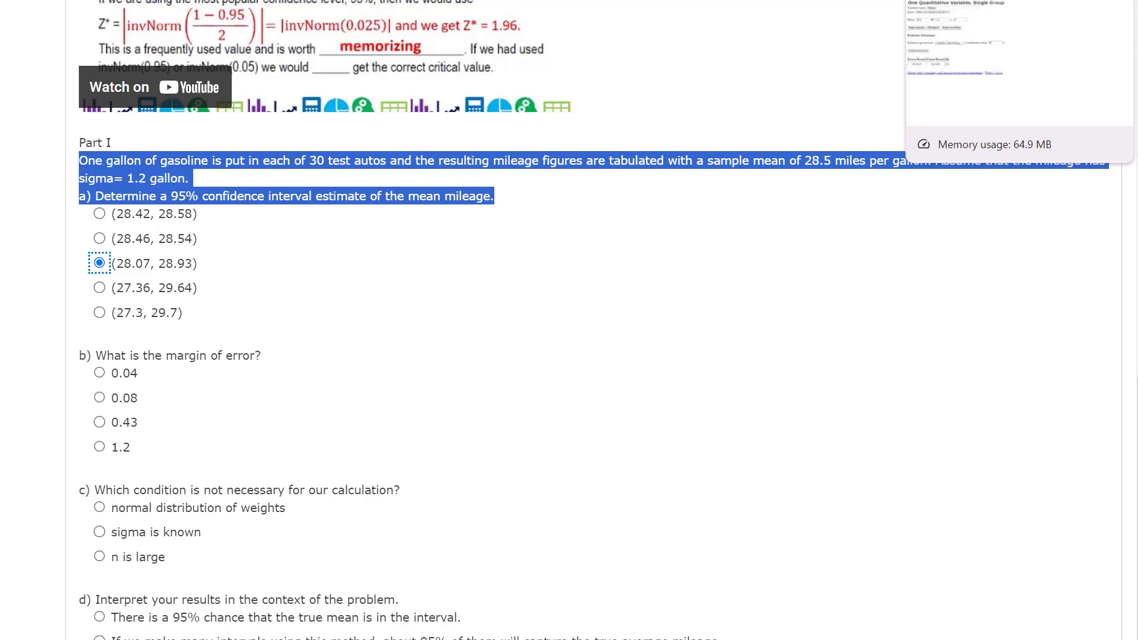
pyautogui.click(972, 0)
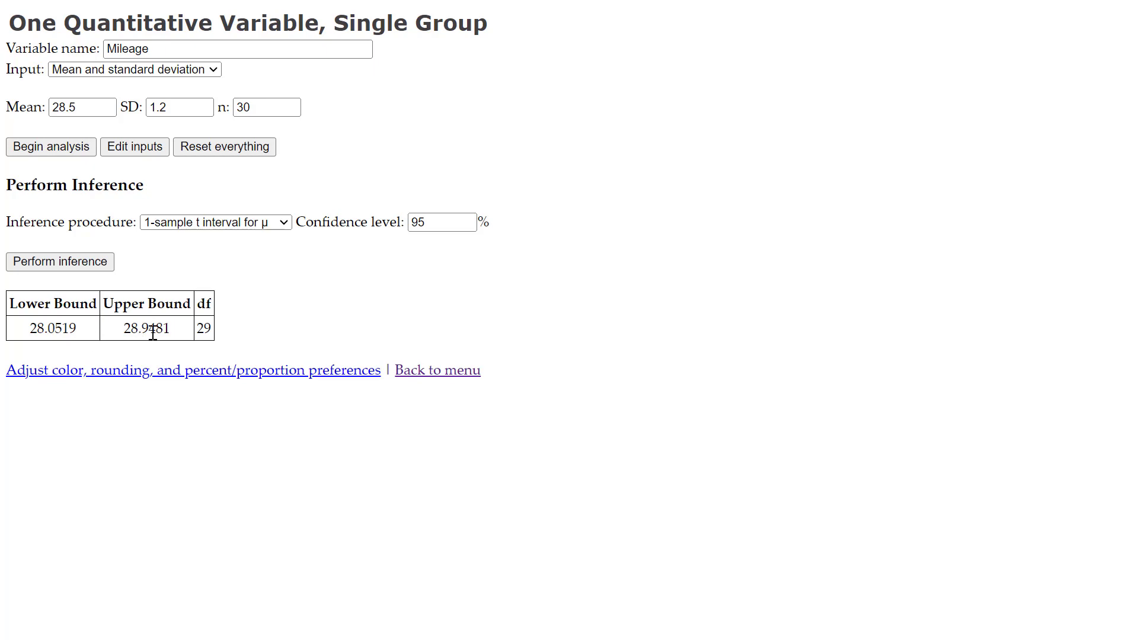
pyautogui.click(877, 0)
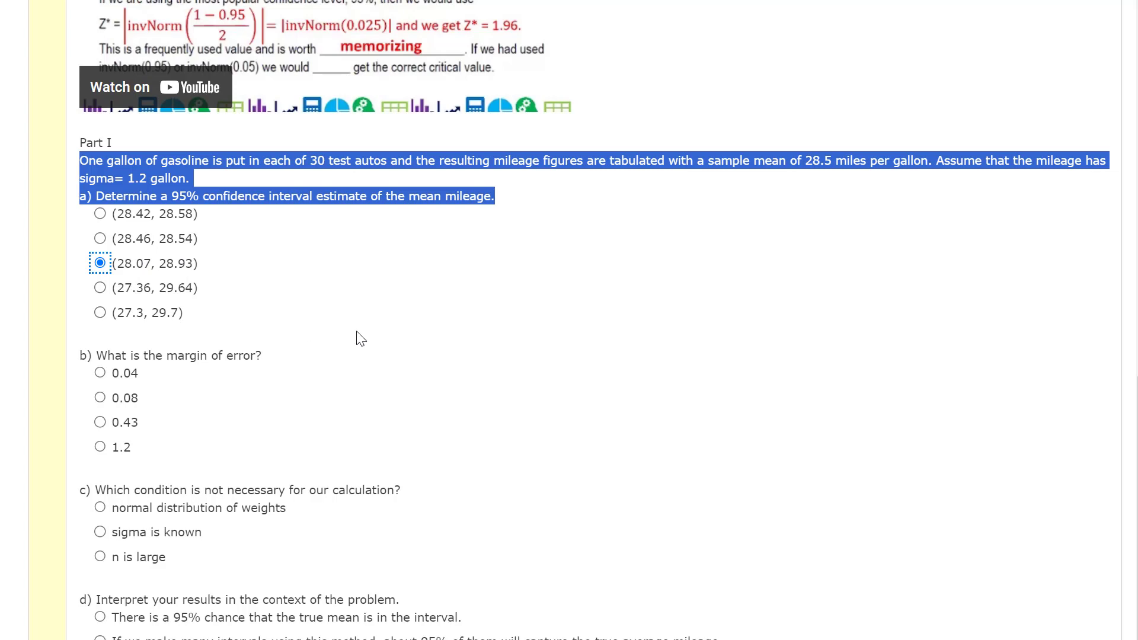
pyautogui.scroll(-15, 360, 339)
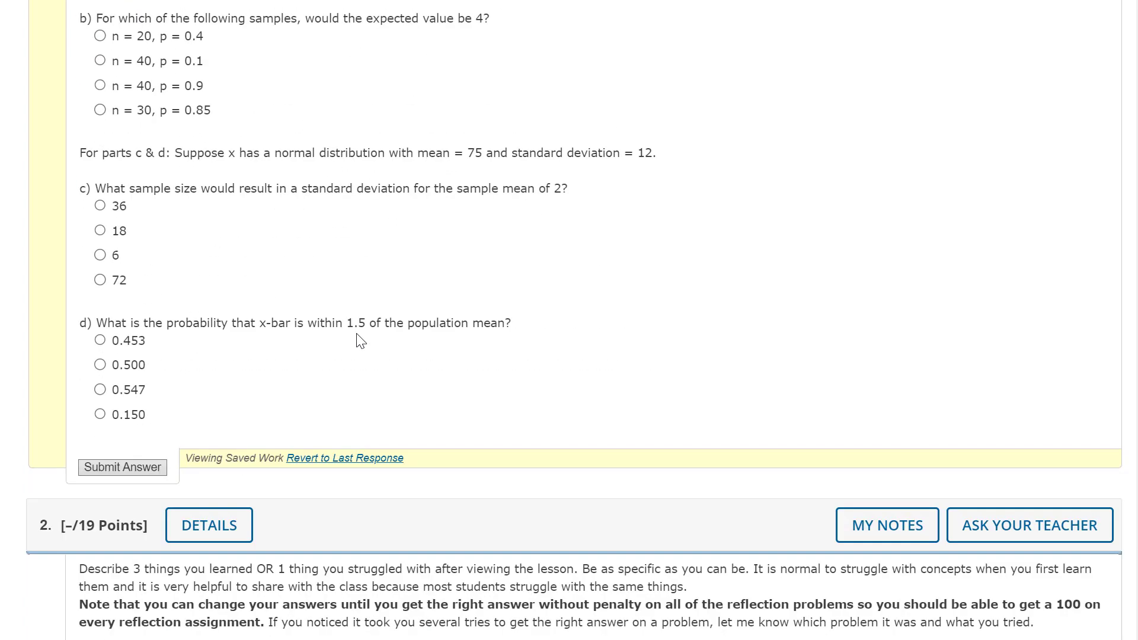
pyautogui.click(121, 474)
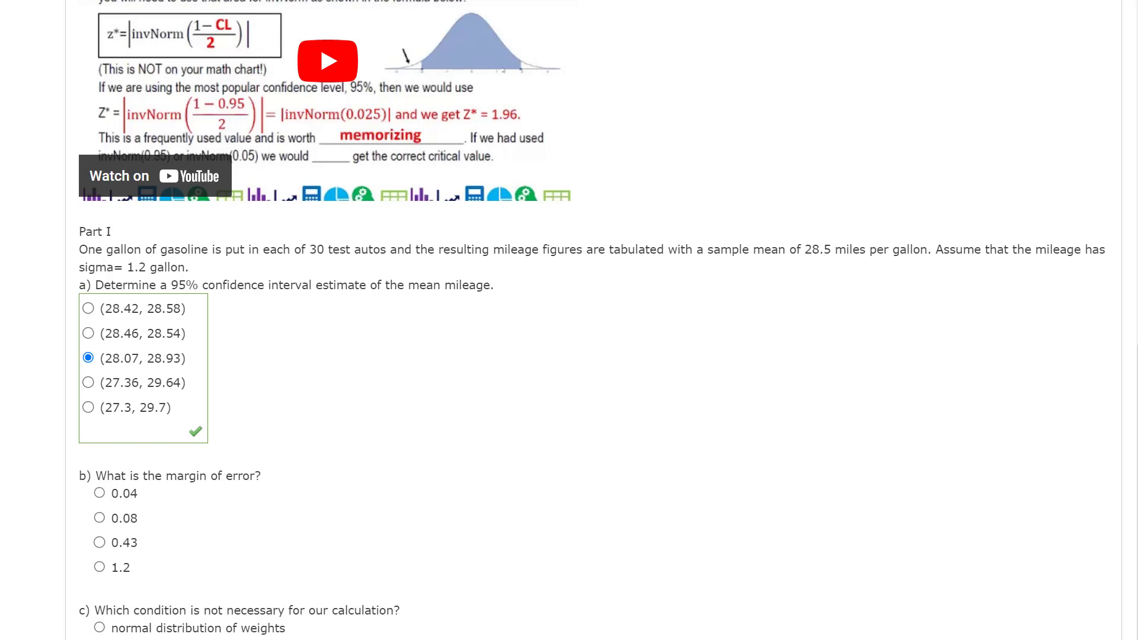
# Copy a screenshot of the assignment's part b question about the margin of error to the clipboard.
pyautogui.click(589, 5)
pyautogui.click(589, 32)
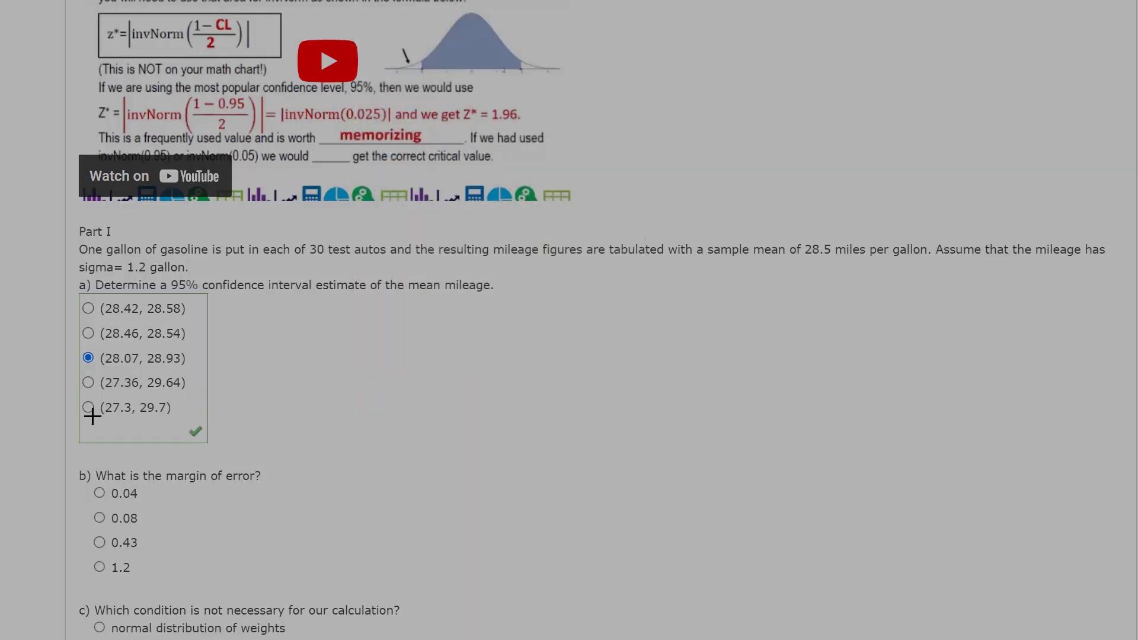
pyautogui.moveTo(74, 460); pyautogui.dragTo(270, 485)
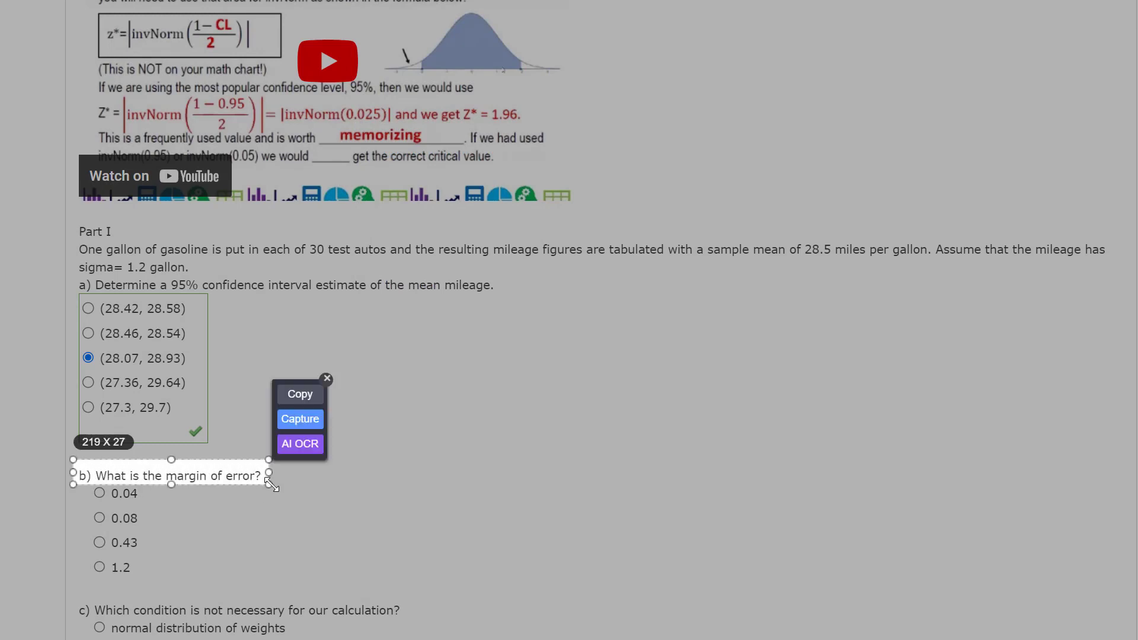
pyautogui.click(300, 394)
# Return to the Kami scratchwork and add the text "b) What is the margin of error." below the applet's results table.
pyautogui.hotkey('ctrl', 'Tab')
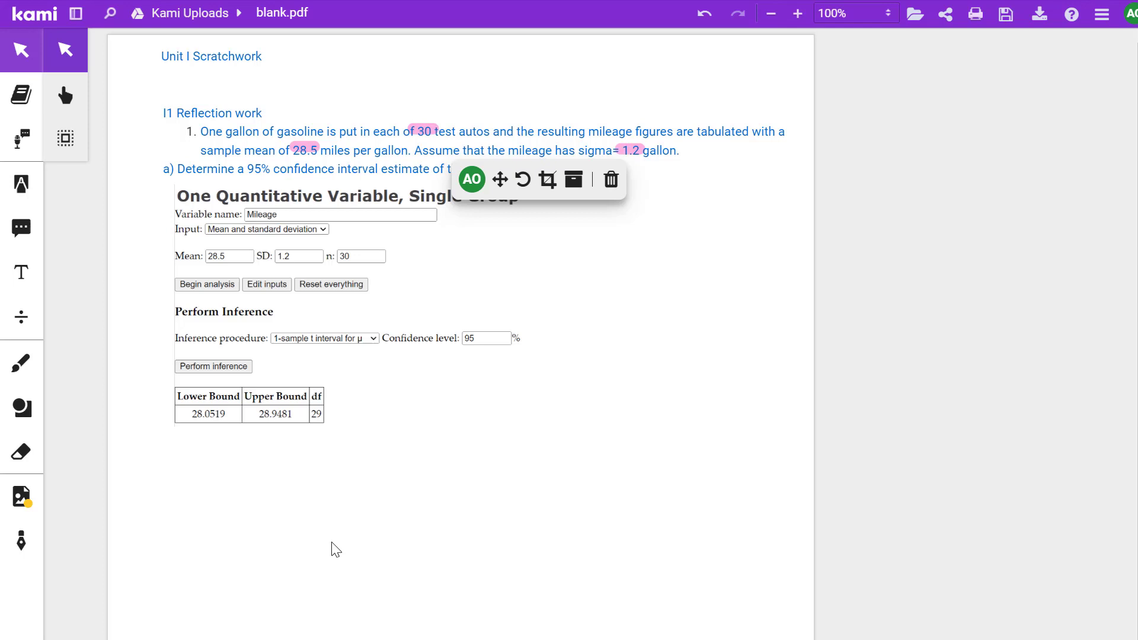
pyautogui.click(22, 272)
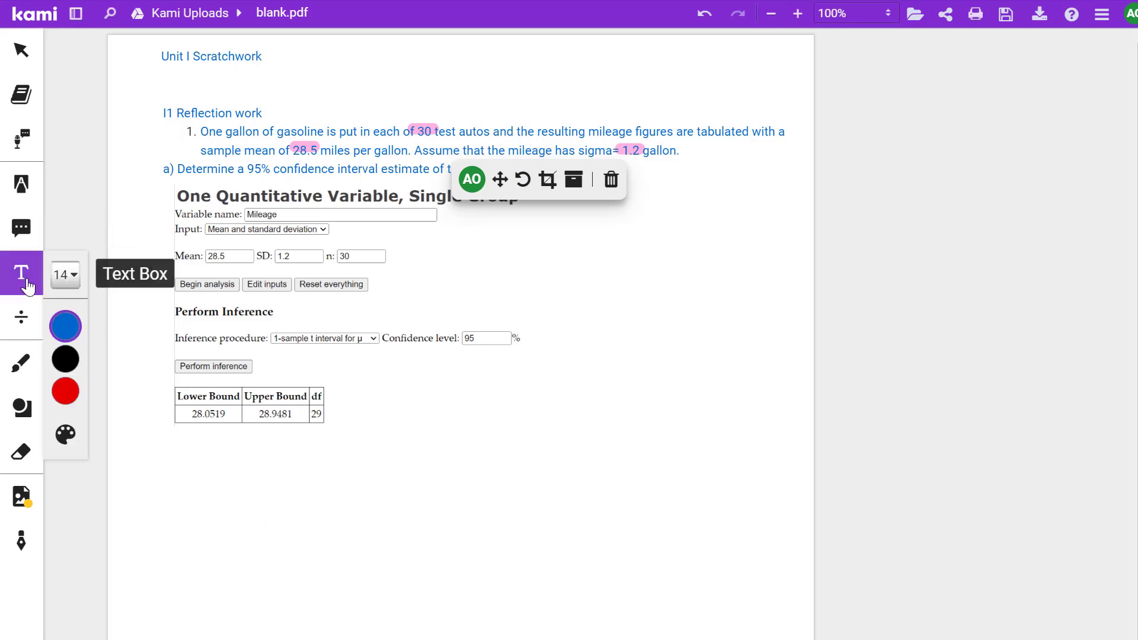
pyautogui.click(198, 439)
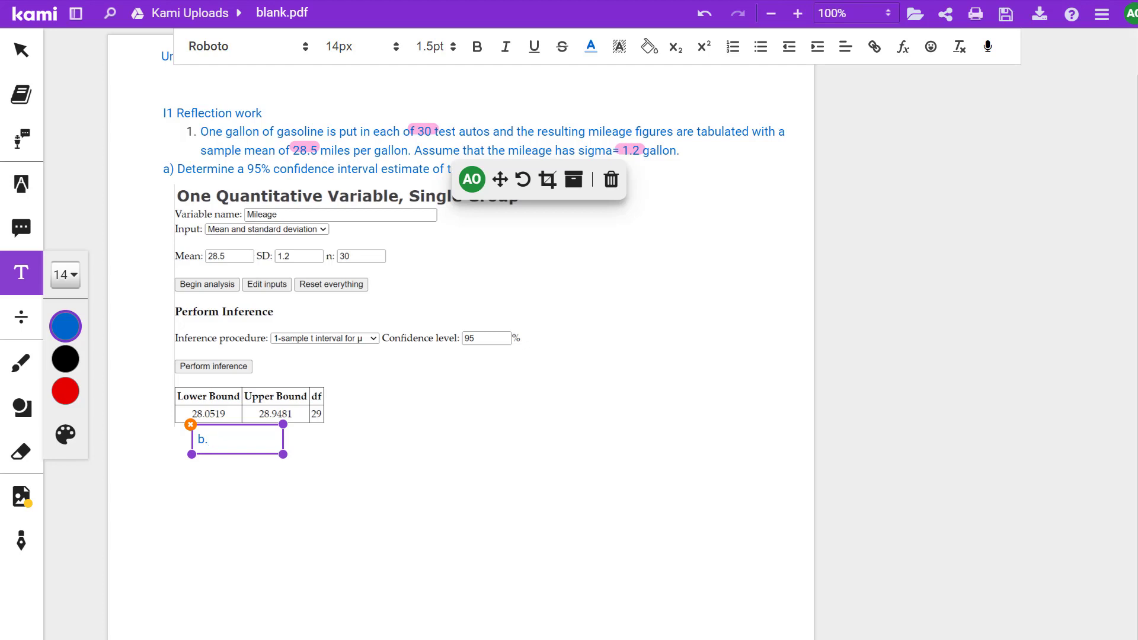
pyautogui.write('b) Waht ')
pyautogui.write('is the margin of e')
pyautogui.write('rror.')
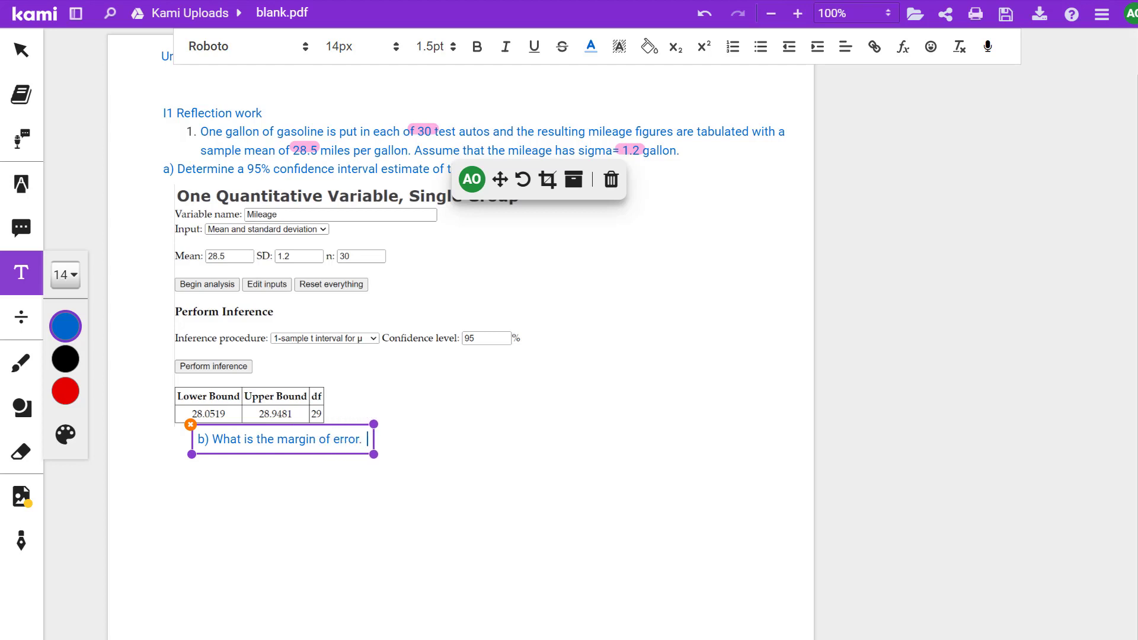
# Open the bookmarked "AP 7th - H Packet" in a new browser tab.
pyautogui.hotkey('ctrl', 't')
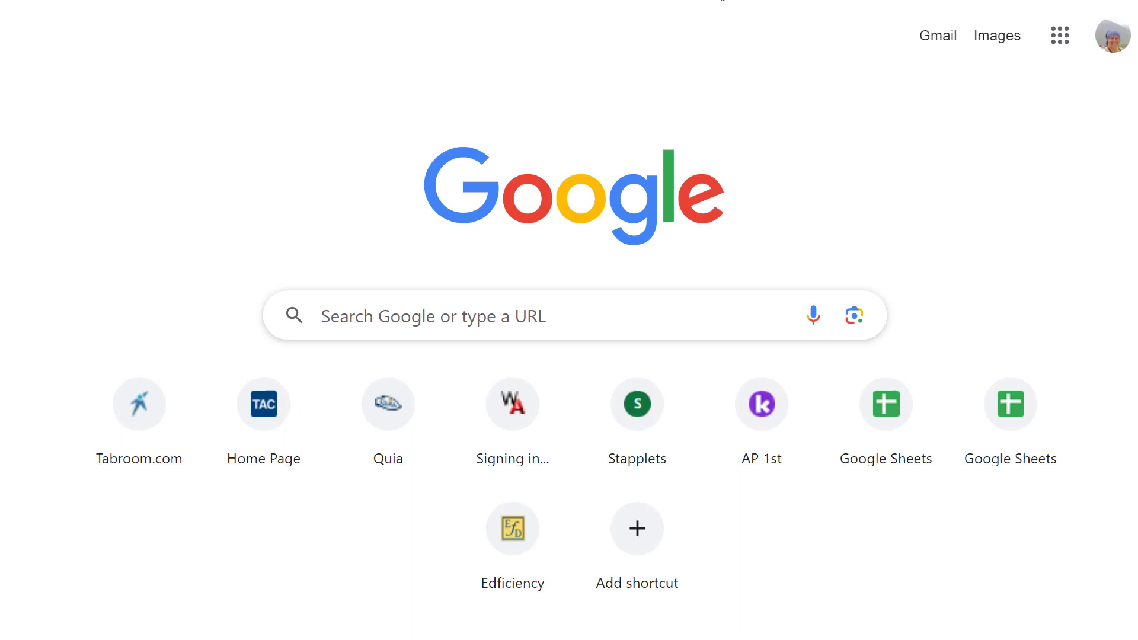
pyautogui.click(273, 1)
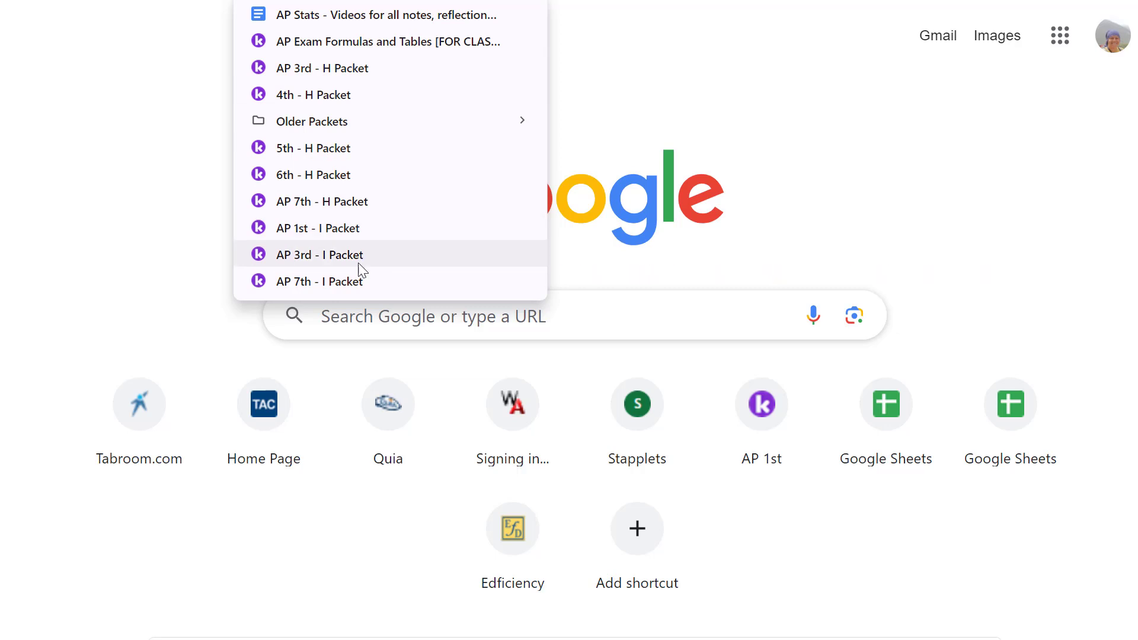
pyautogui.moveTo(450, 116)
pyautogui.moveTo(800, 1)
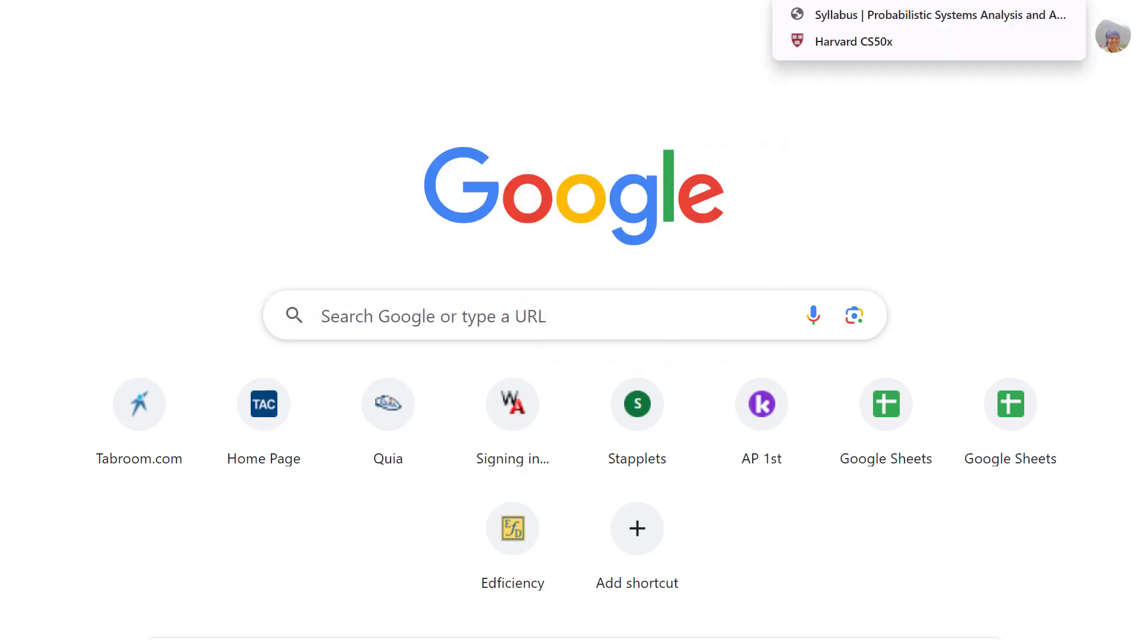
pyautogui.press('Escape')
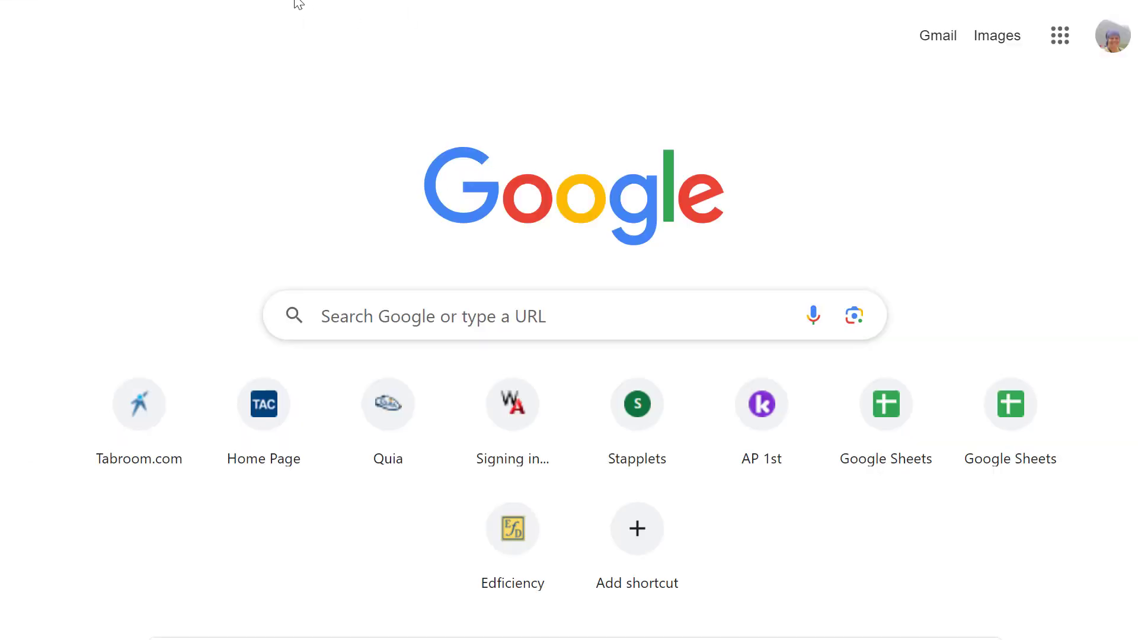
pyautogui.click(292, 1)
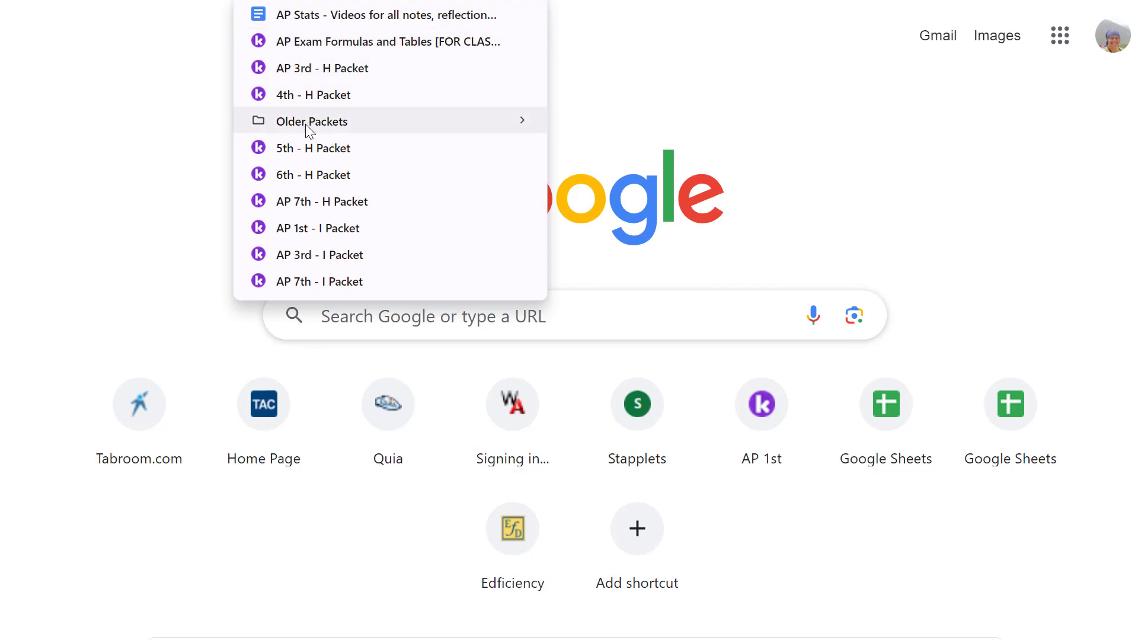
pyautogui.click(320, 204)
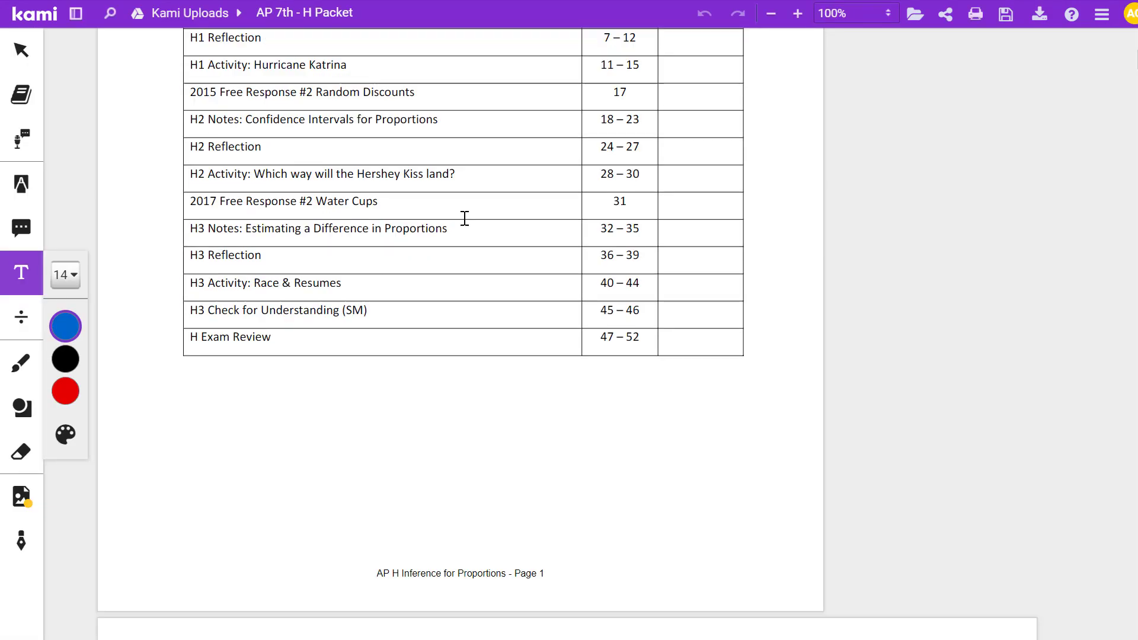
pyautogui.scroll(-20, 464, 218)
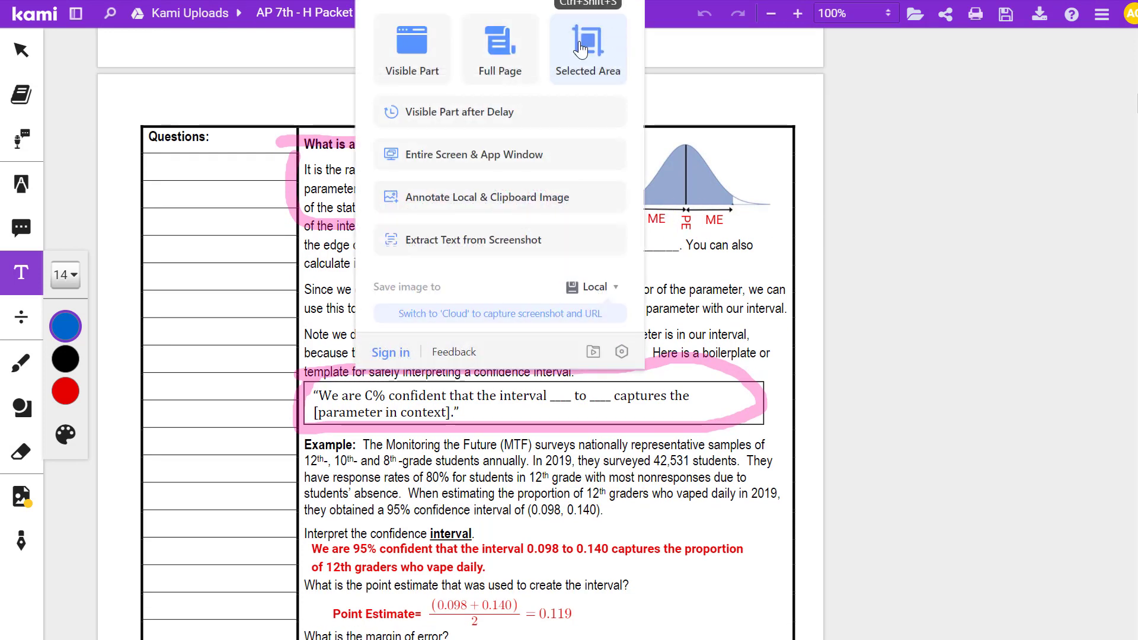
# Copy a screenshot of the ME/PE bell curve from the packet's "What is a confidence interval?" notes and return to the scratchwork.
pyautogui.click(583, 51)
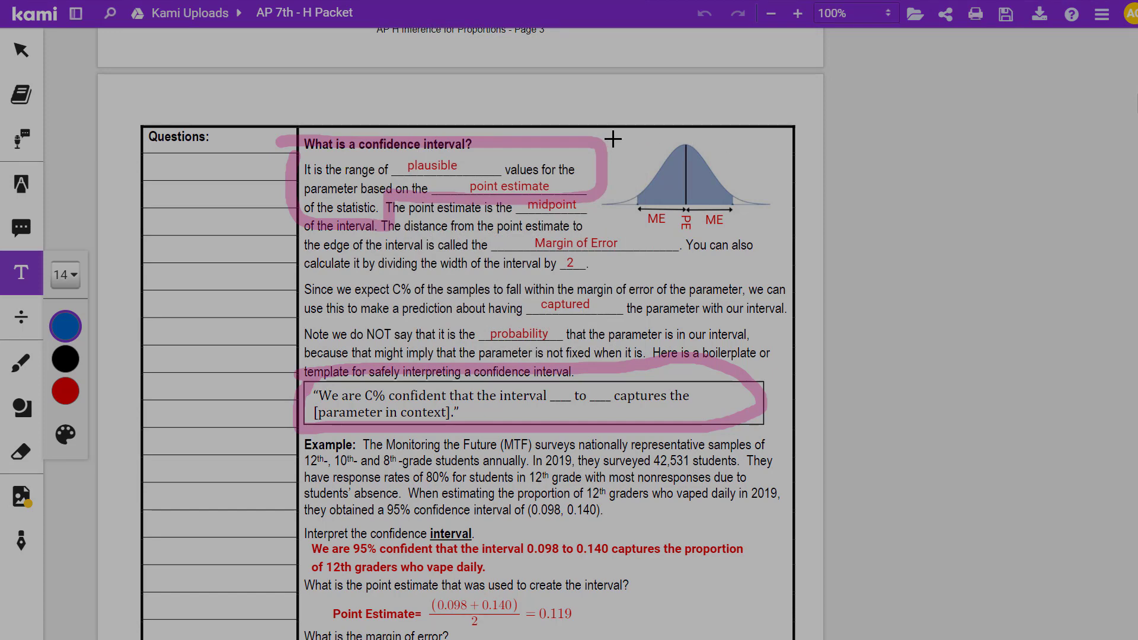
pyautogui.moveTo(613, 140); pyautogui.dragTo(767, 235)
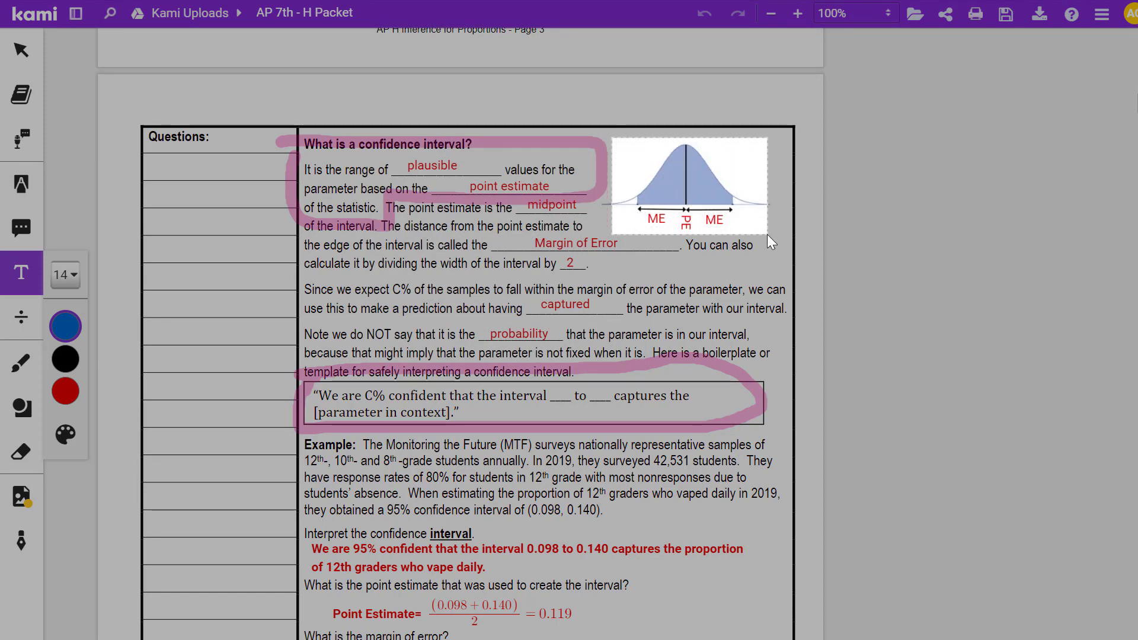
pyautogui.click(797, 143)
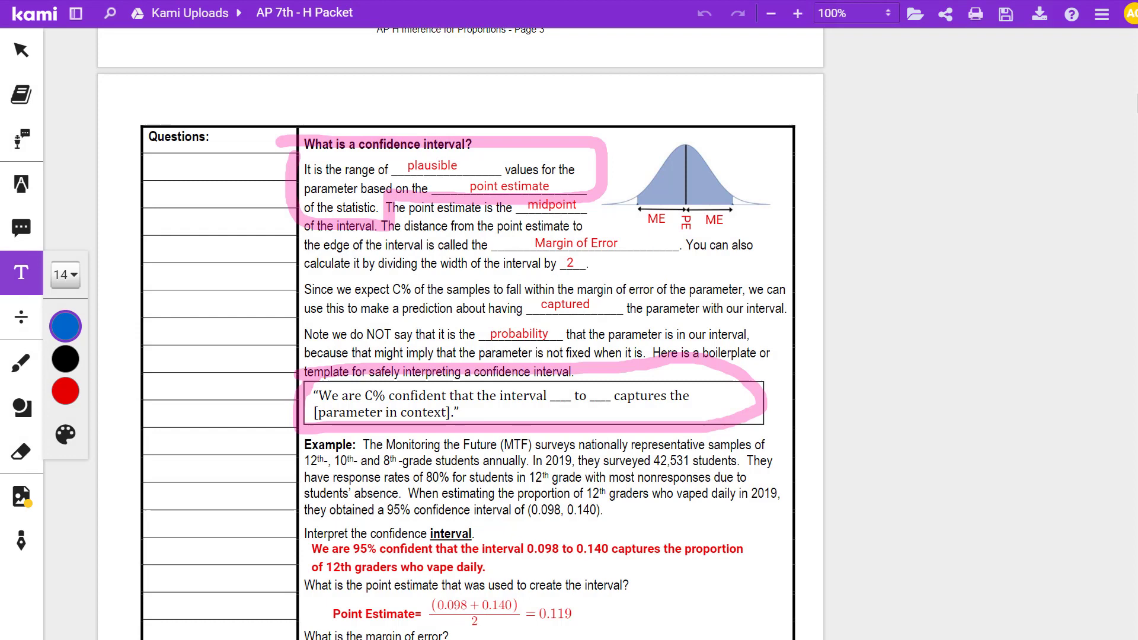
pyautogui.click(889, 0)
# Paste the bell curve diagram into the scratchwork and place it to the right of the interval results table.
pyautogui.click(563, 466)
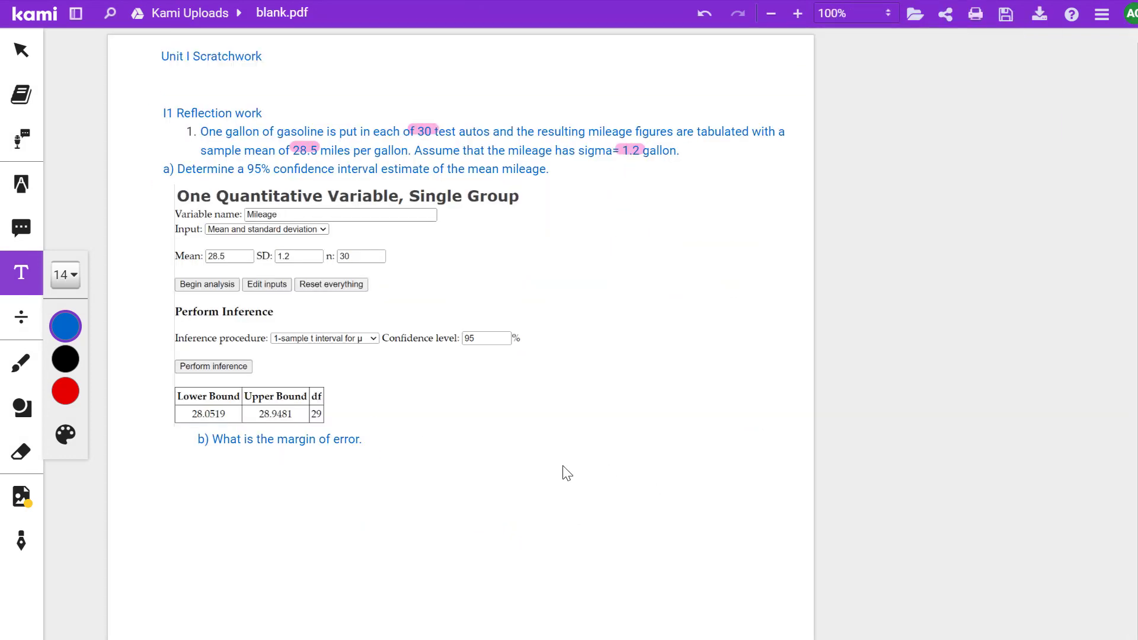
pyautogui.hotkey('ctrl', 'v')
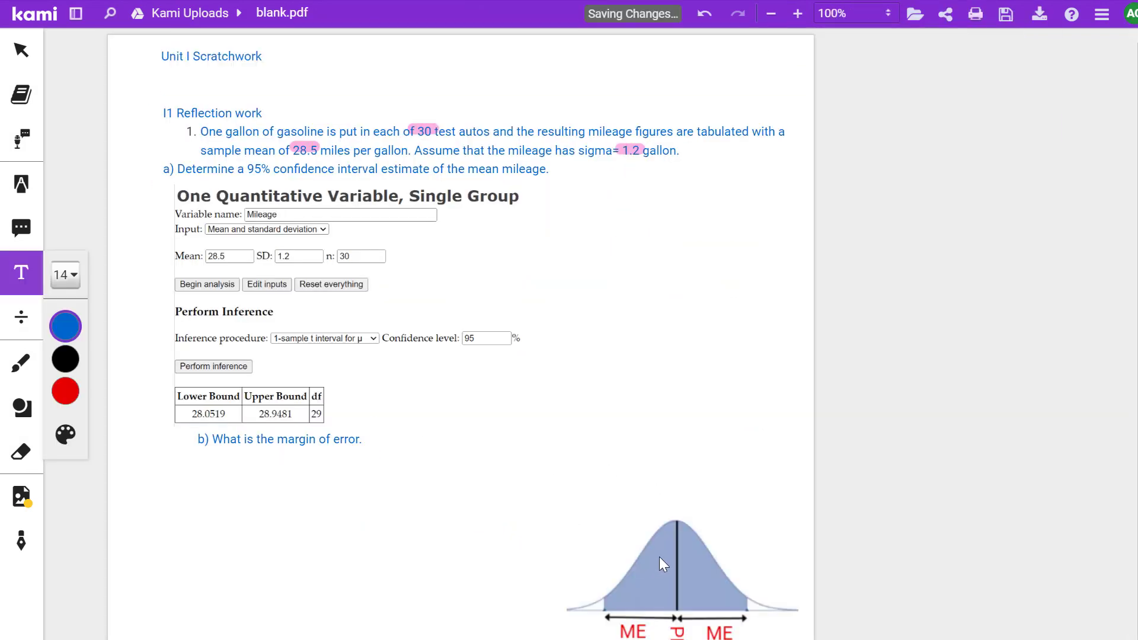
pyautogui.click(22, 49)
pyautogui.click(749, 581)
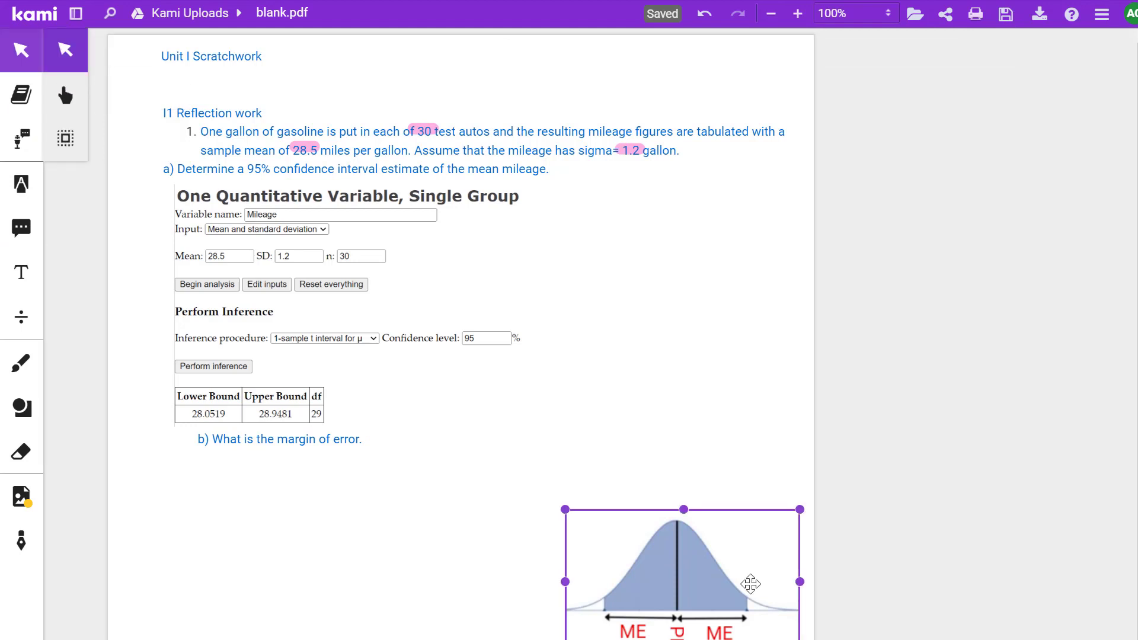
pyautogui.moveTo(698, 579); pyautogui.dragTo(660, 391)
pyautogui.click(172, 415)
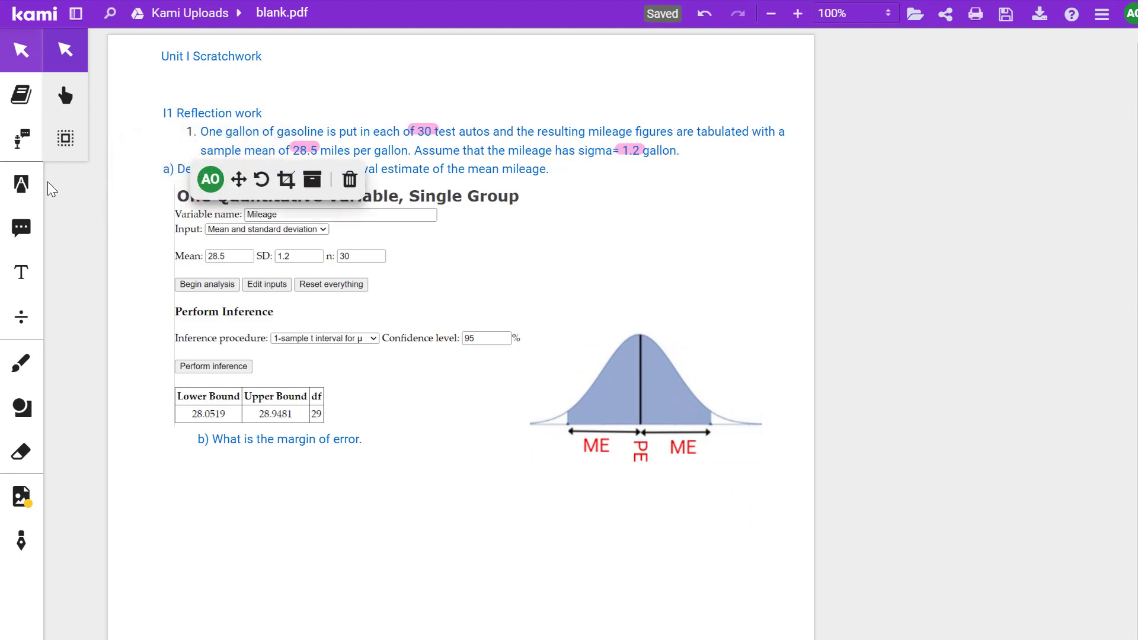
# Add the text label 28.05, rotate it vertically and place it under the lower end of the bell curve's interval.
pyautogui.click(22, 274)
pyautogui.click(516, 468)
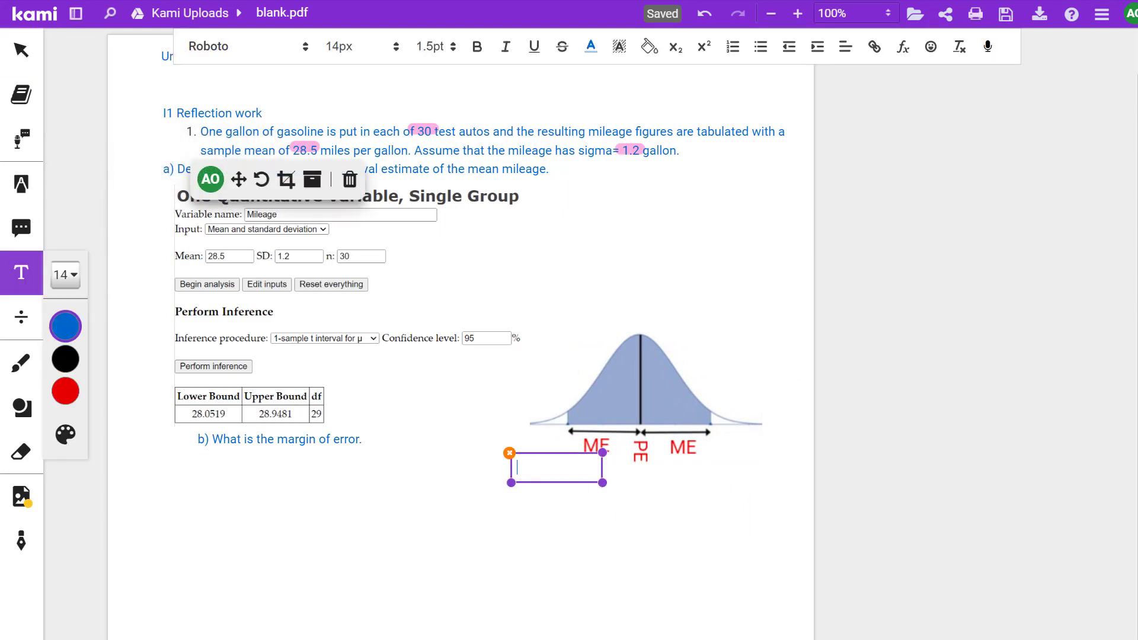
pyautogui.write('28.05')
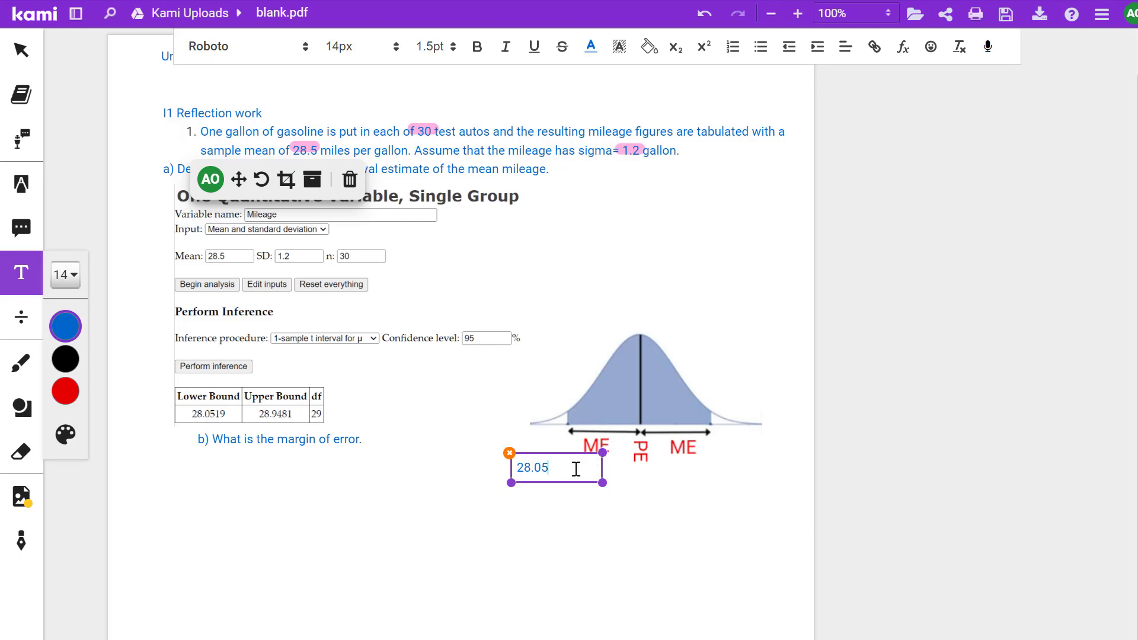
pyautogui.click(571, 423)
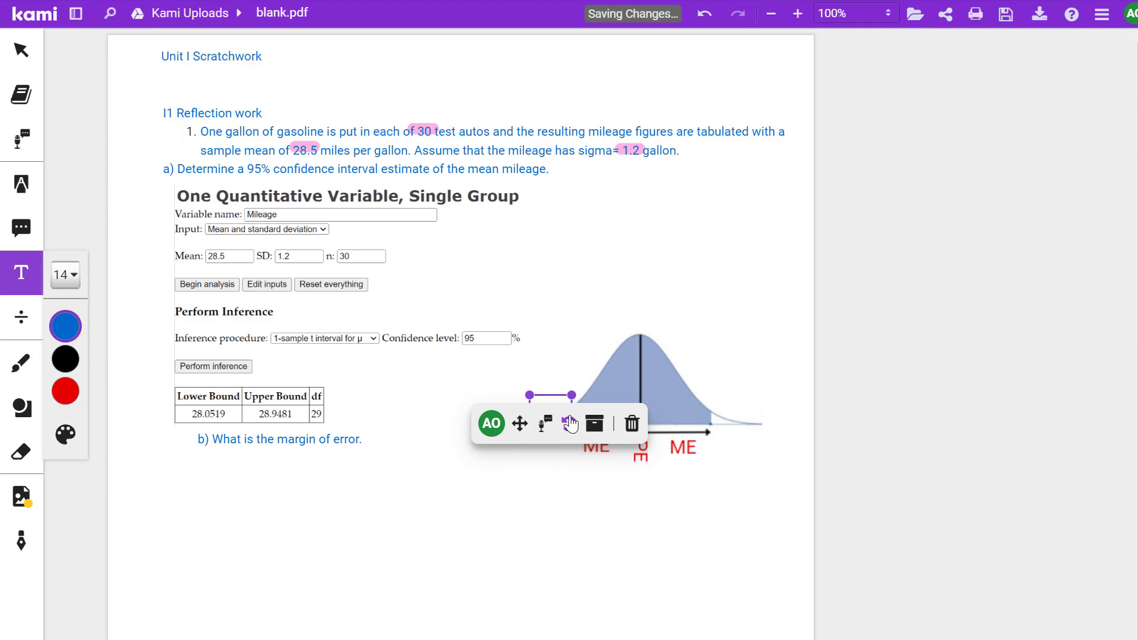
pyautogui.click(570, 423)
pyautogui.moveTo(541, 371); pyautogui.dragTo(581, 447)
pyautogui.click(454, 453)
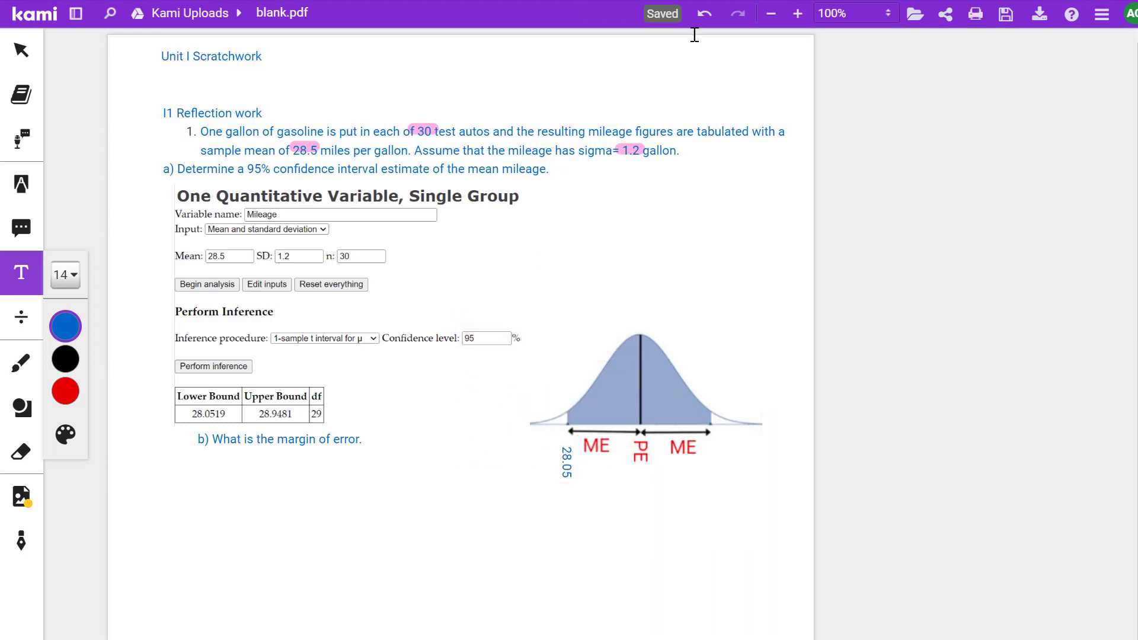
# Look back at the assignment's part b answer choices and return to the Kami scratchwork document.
pyautogui.click(823, 1)
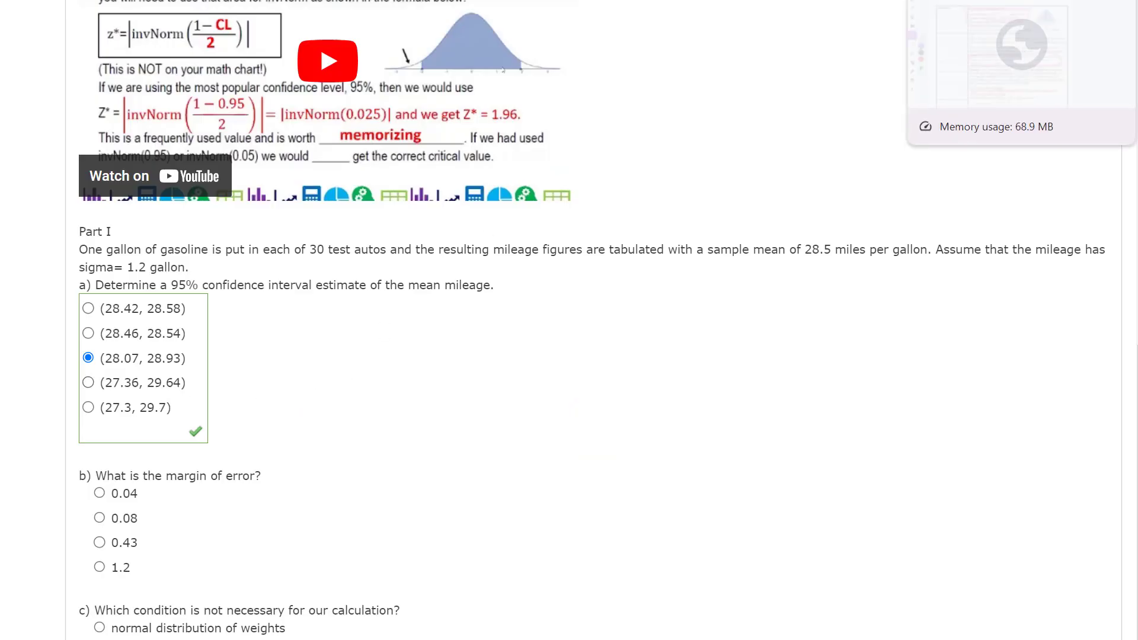
pyautogui.click(932, 0)
pyautogui.click(716, 1)
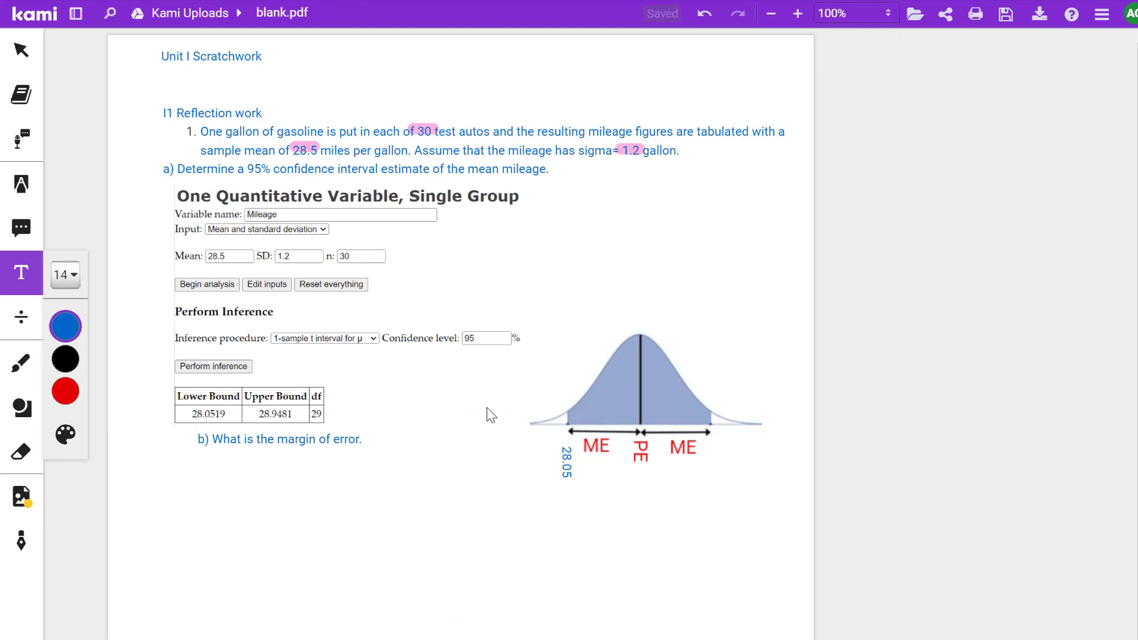
# Add the text label 28.93, rotate it vertically and place it under the upper end of the bell curve's interval.
pyautogui.click(473, 481)
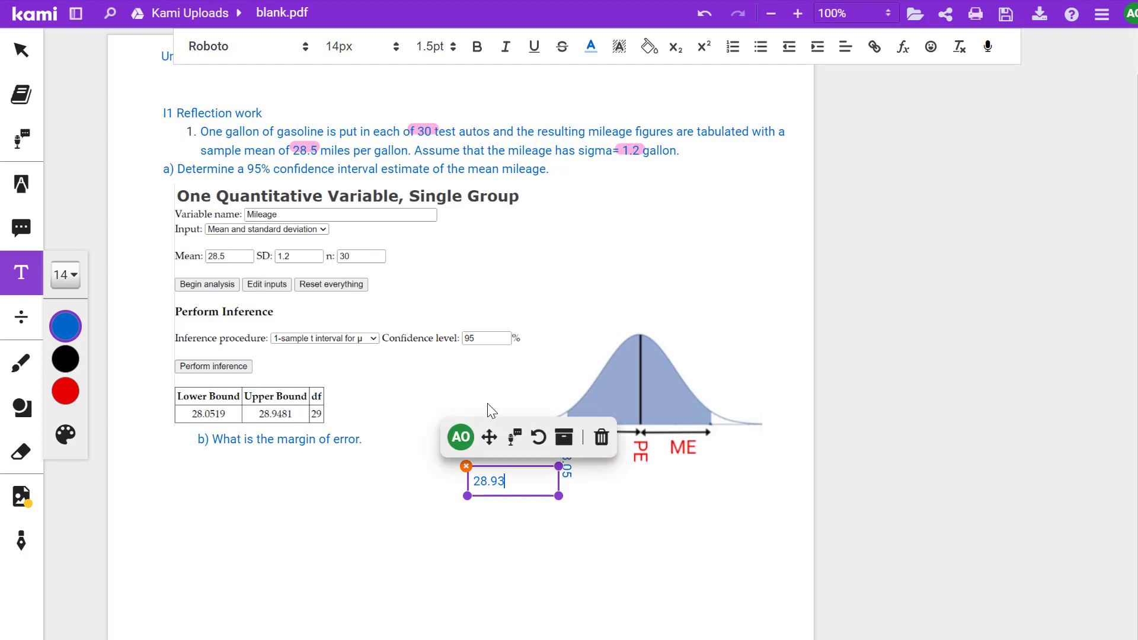
pyautogui.click(538, 438)
pyautogui.click(538, 438)
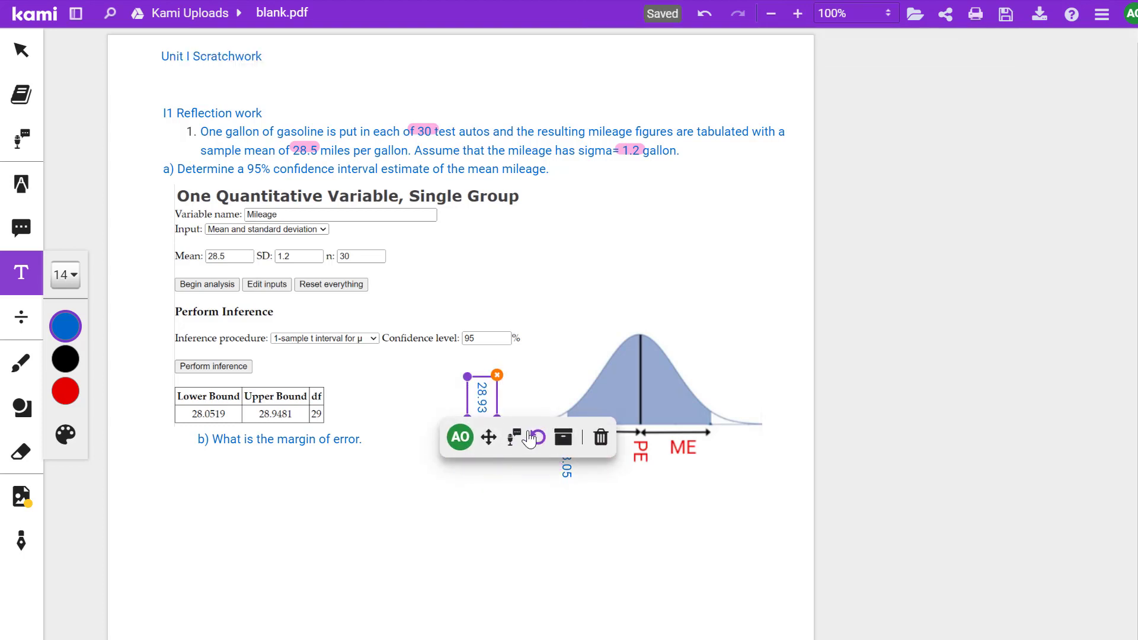
pyautogui.moveTo(498, 384); pyautogui.dragTo(733, 451)
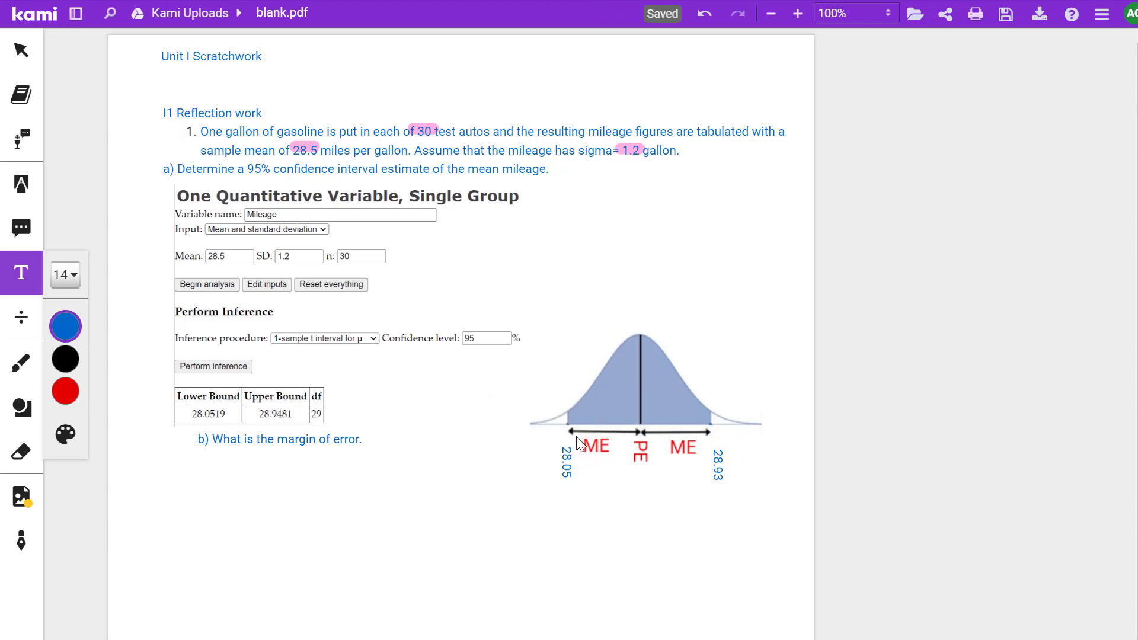
pyautogui.click(551, 445)
pyautogui.click(551, 511)
# Add a red note below question b reading "PE = point estimate = average of lower & upper bounds.".
pyautogui.click(230, 456)
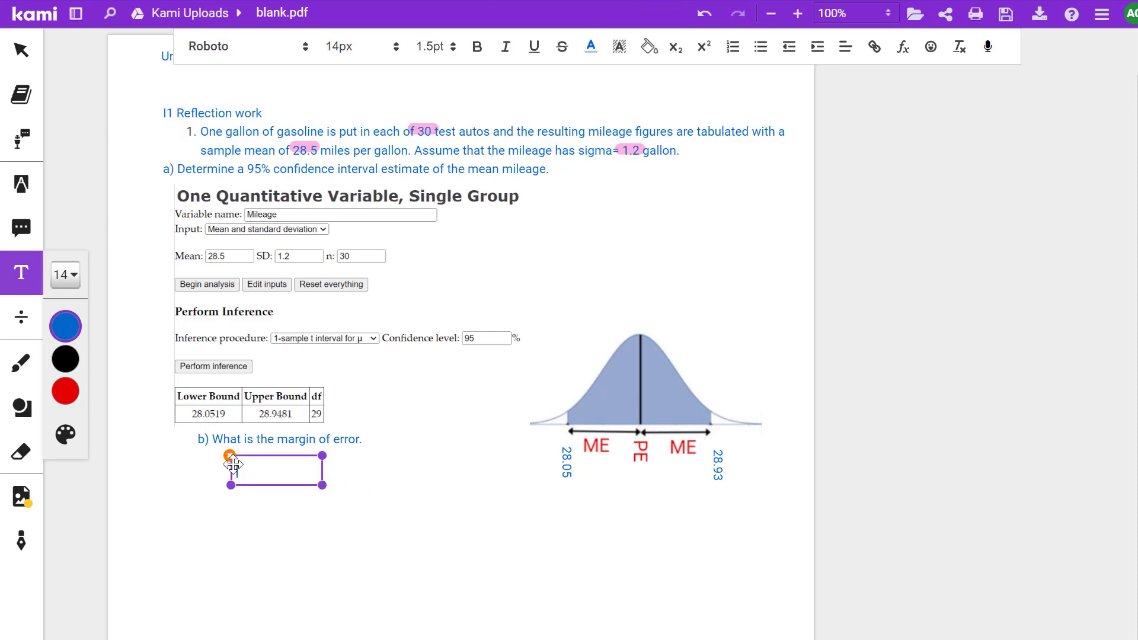
pyautogui.click(65, 391)
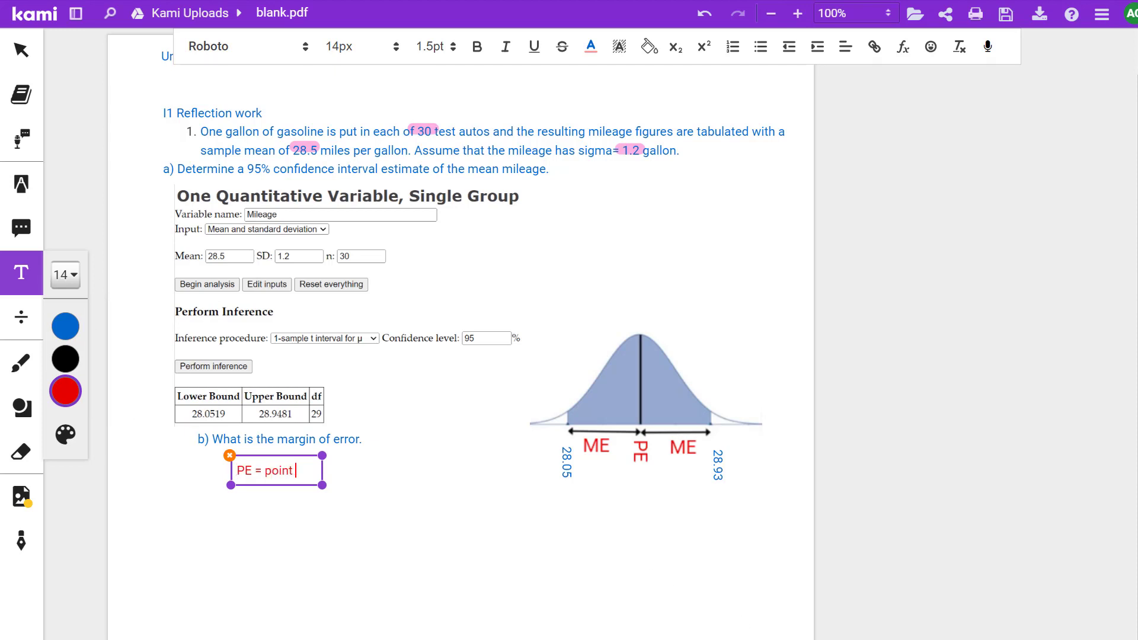
pyautogui.write('PE = point estimate =')
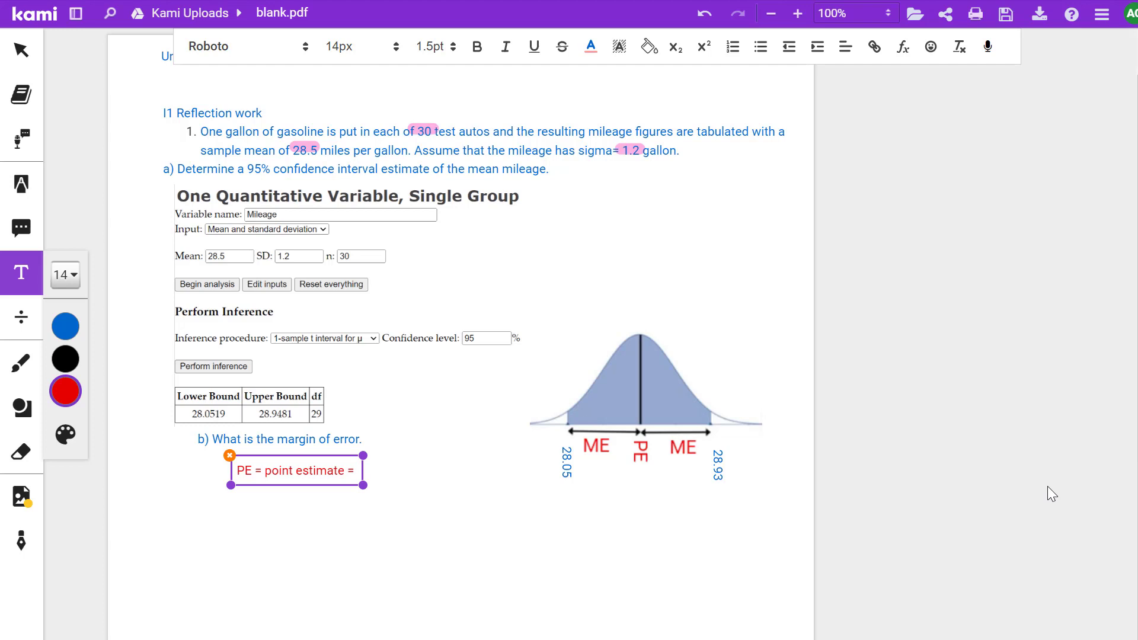
pyautogui.write(' average if yo')
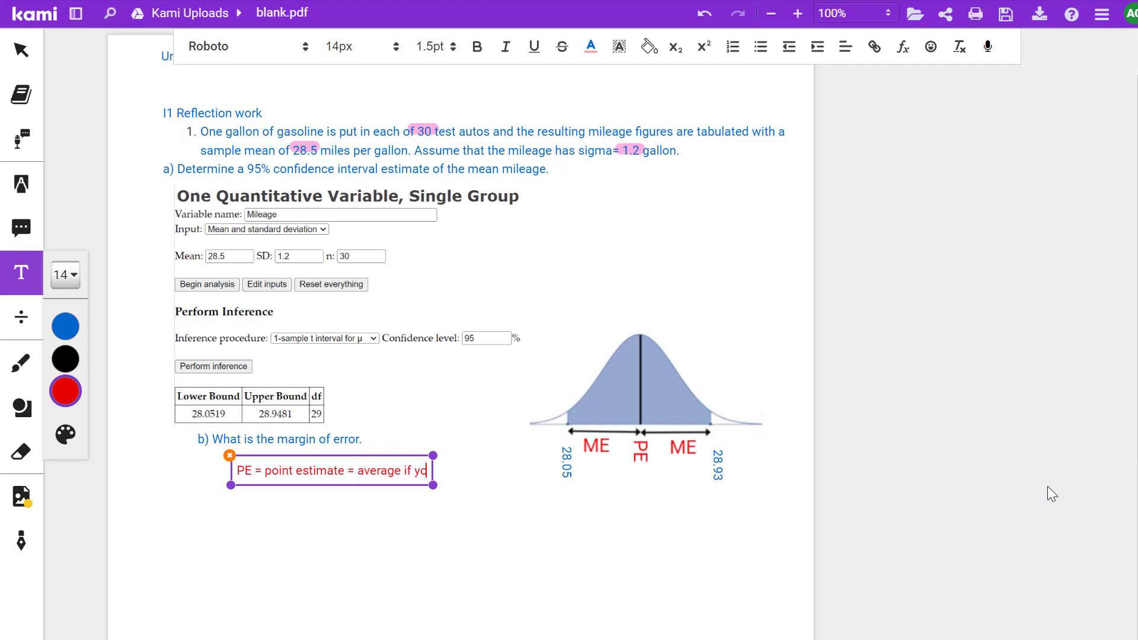
pyautogui.write('ss==')
pyautogui.press('BackSpace')
pyautogui.press('BackSpace')
pyautogui.press('BackSpace')
pyautogui.press('BackSpace')
pyautogui.press('BackSpace')
pyautogui.press('BackSpace')
pyautogui.press('BackSpace')
pyautogui.press('BackSpace')
pyautogui.press('BackSpace')
pyautogui.write('of lower & upper')
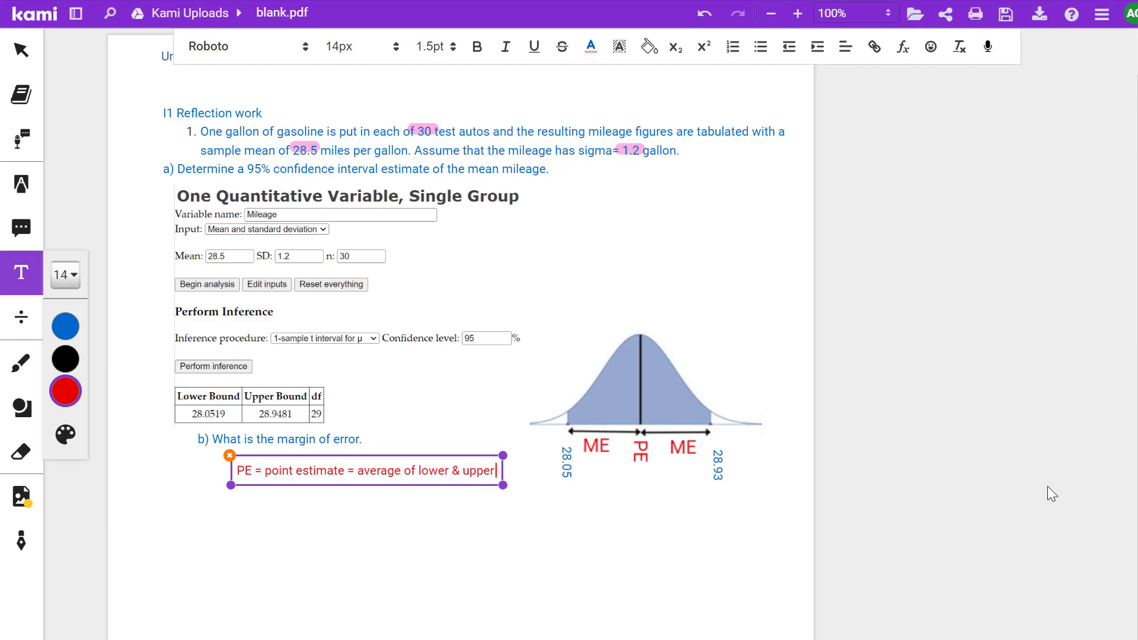
pyautogui.write(' bounds.')
pyautogui.press('Return')
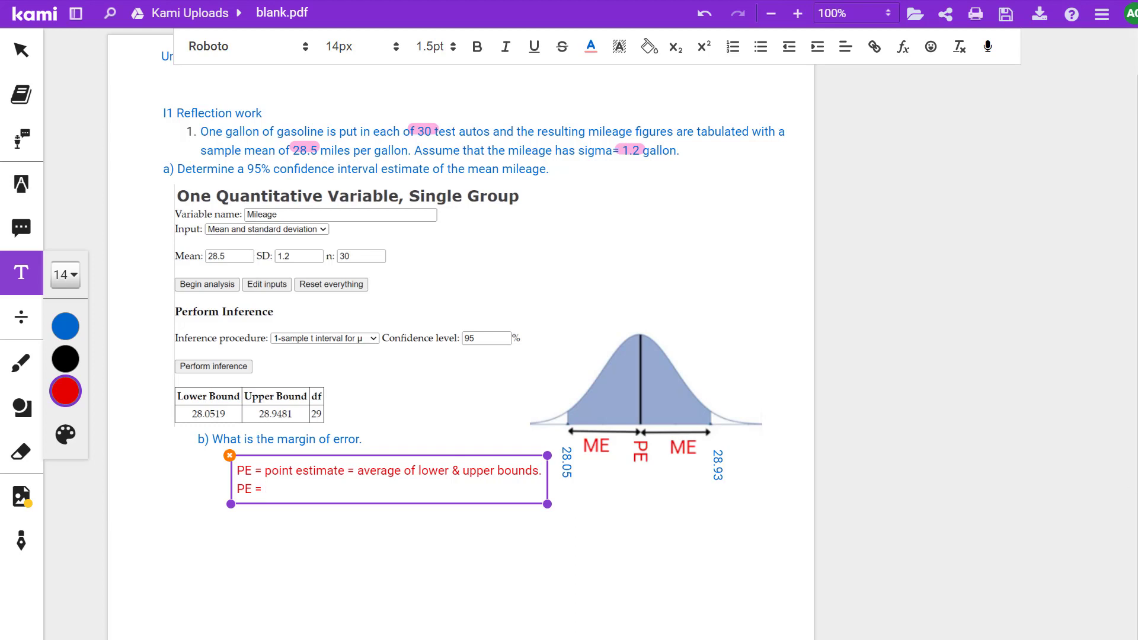
# On the note's second line, write PE = with a math equation for the fraction (28.05 + 28.95) over 2.
pyautogui.click(903, 47)
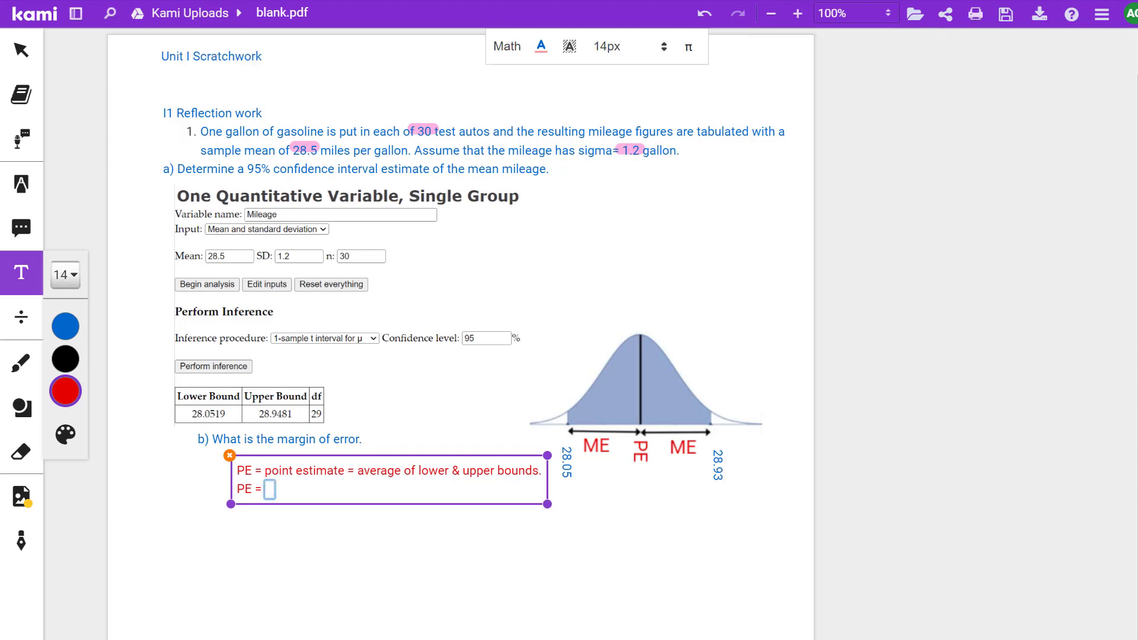
pyautogui.write('28')
pyautogui.press('BackSpace')
pyautogui.press('BackSpace')
pyautogui.press('BackSpace')
pyautogui.write('(2')
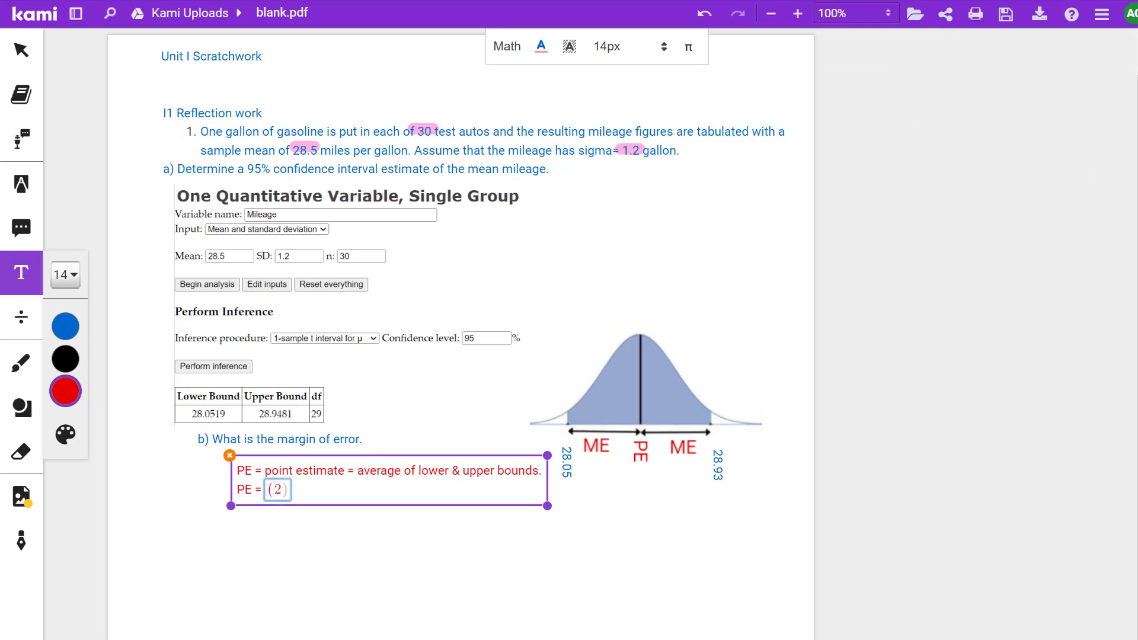
pyautogui.write('8.05+28.95)')
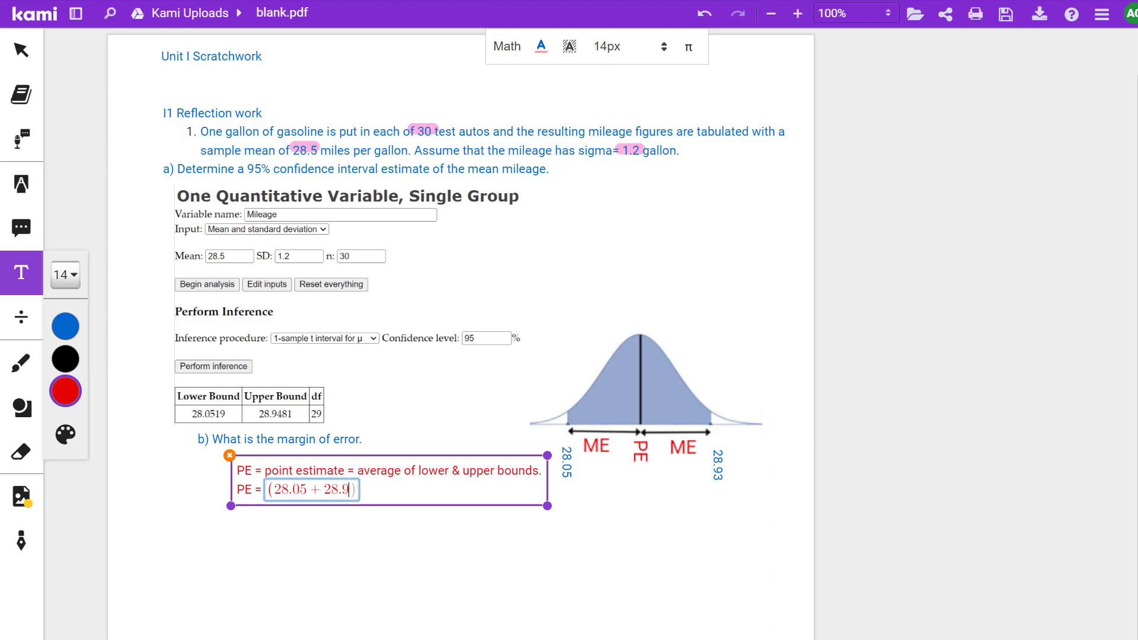
pyautogui.write('/2')
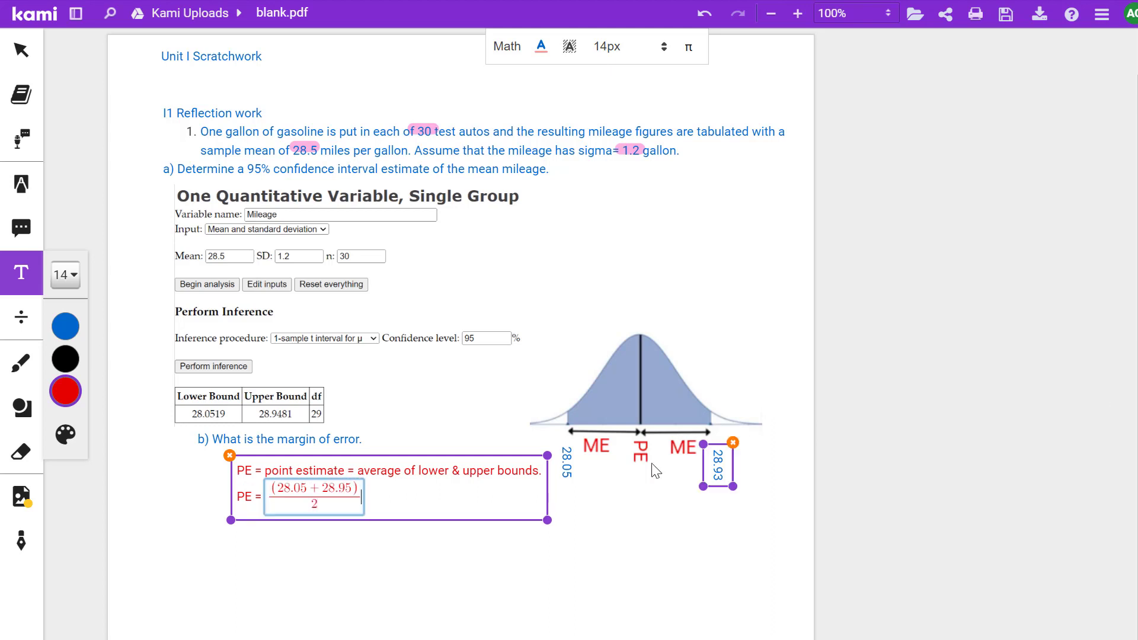
# Correct the label under the bell curve's upper bound to 28.95.
pyautogui.click(724, 474)
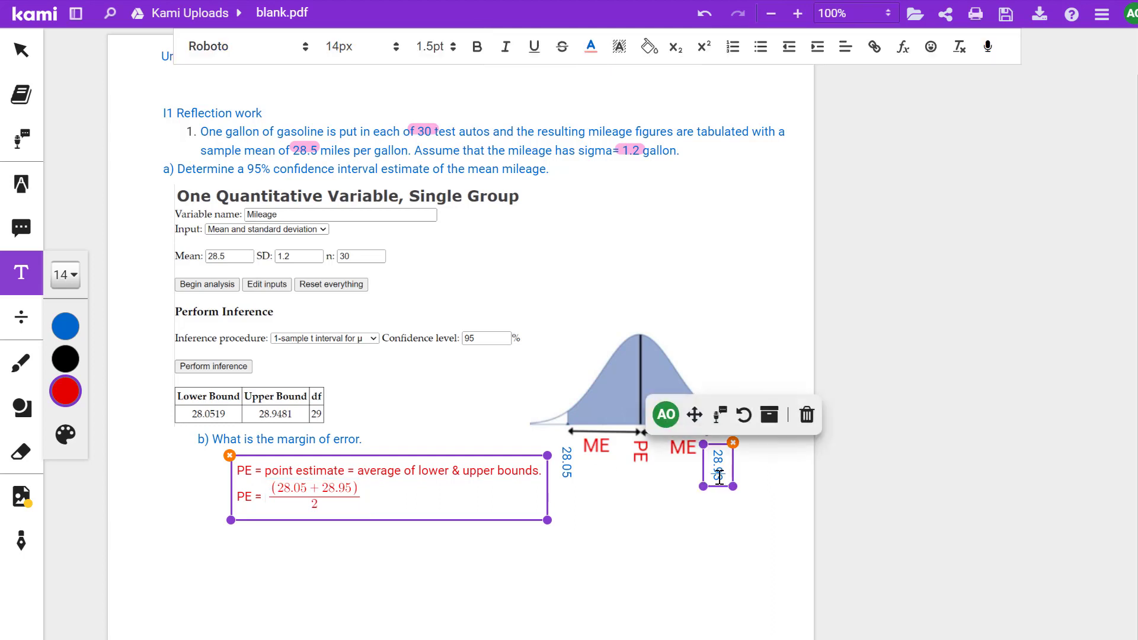
pyautogui.press('BackSpace')
pyautogui.write('5')
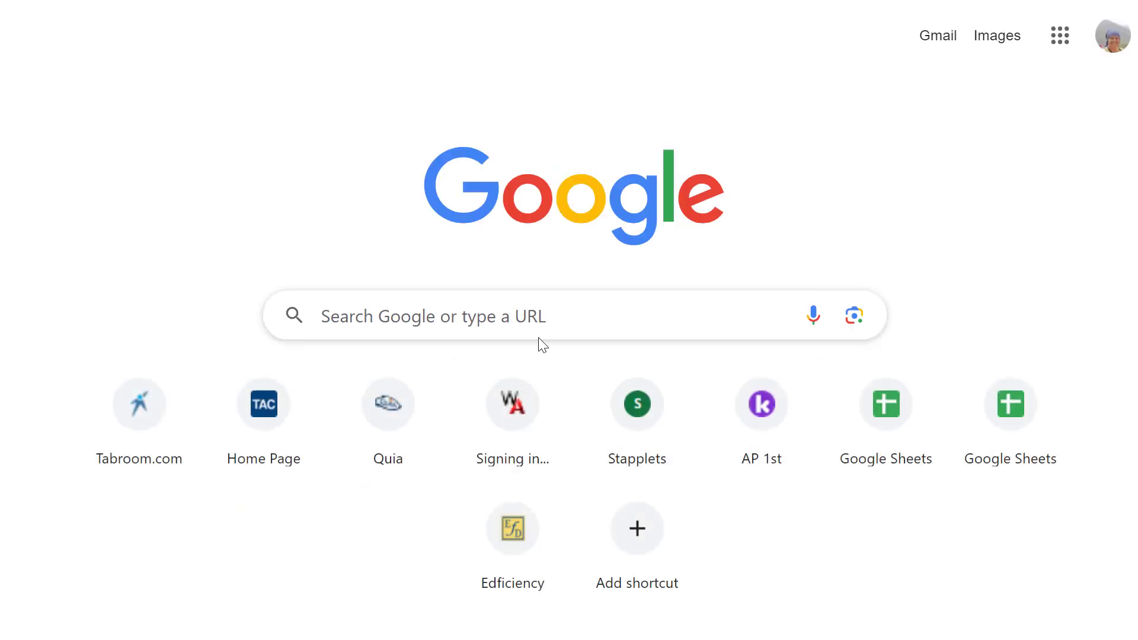
# Switch to a Google search page and calculate (28.05+28.95)/2.
pyautogui.click(545, 323)
pyautogui.write('(28')
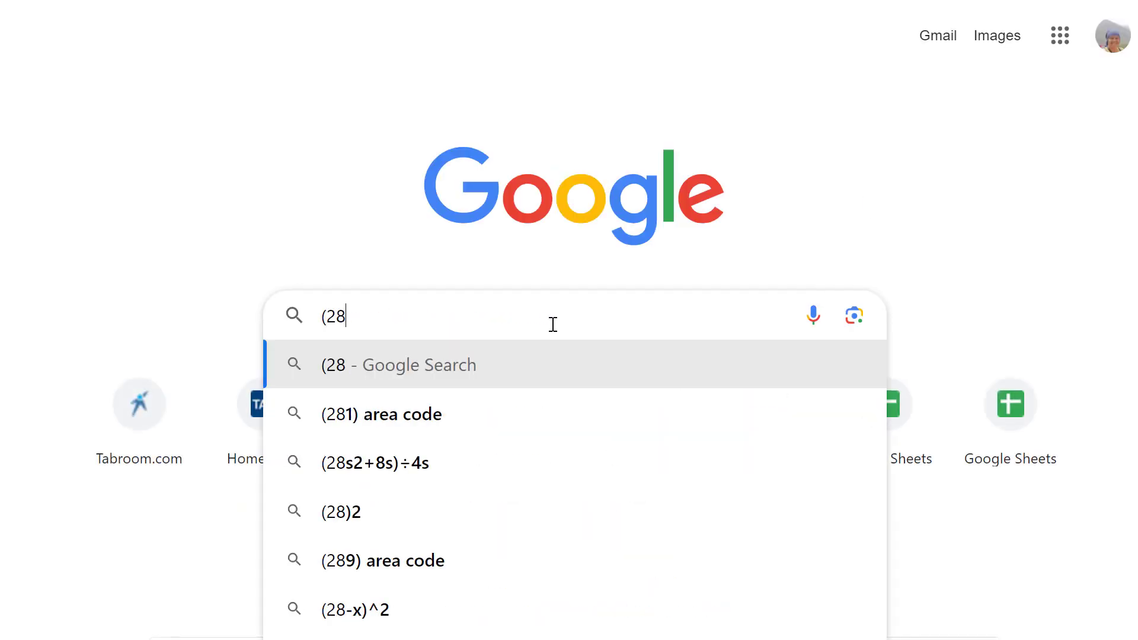
pyautogui.write('.05+')
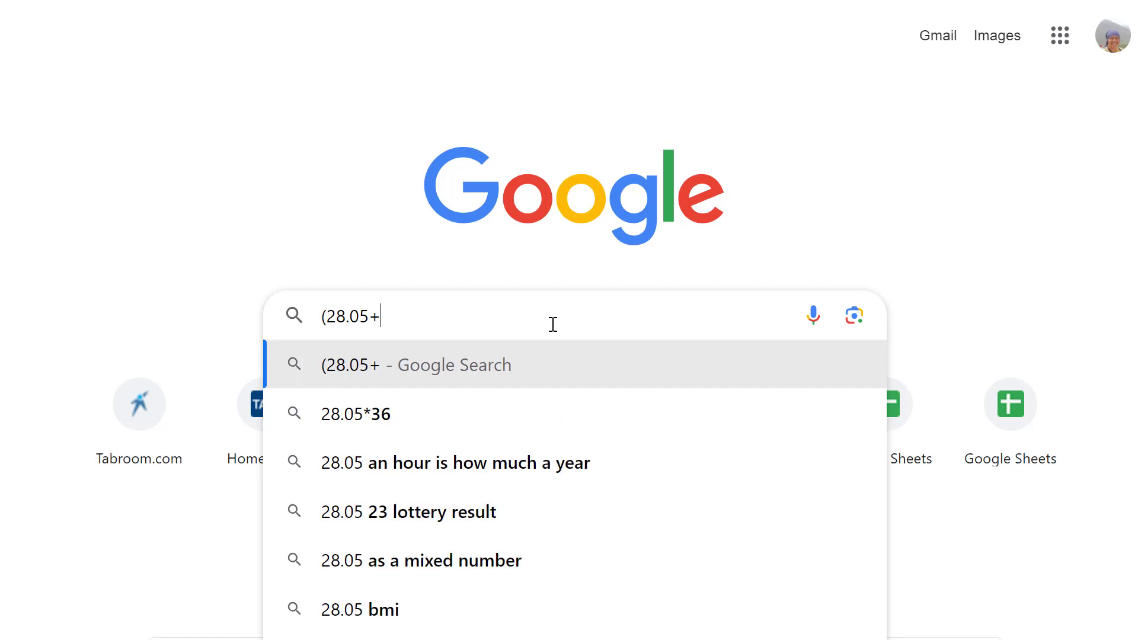
pyautogui.write('28.95)/2')
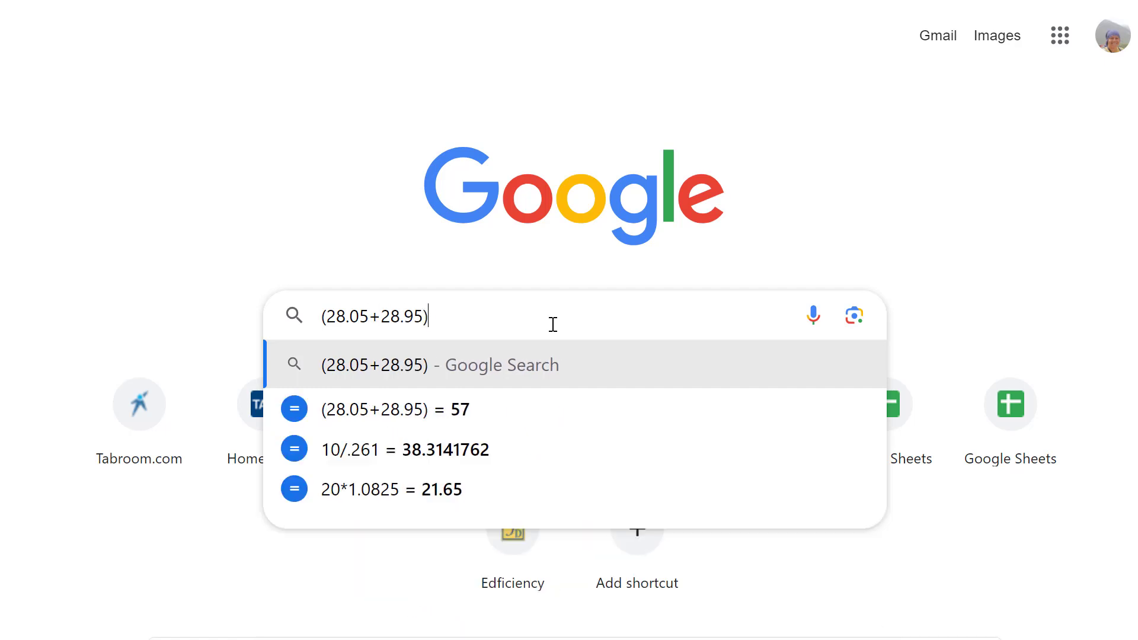
pyautogui.press('Return')
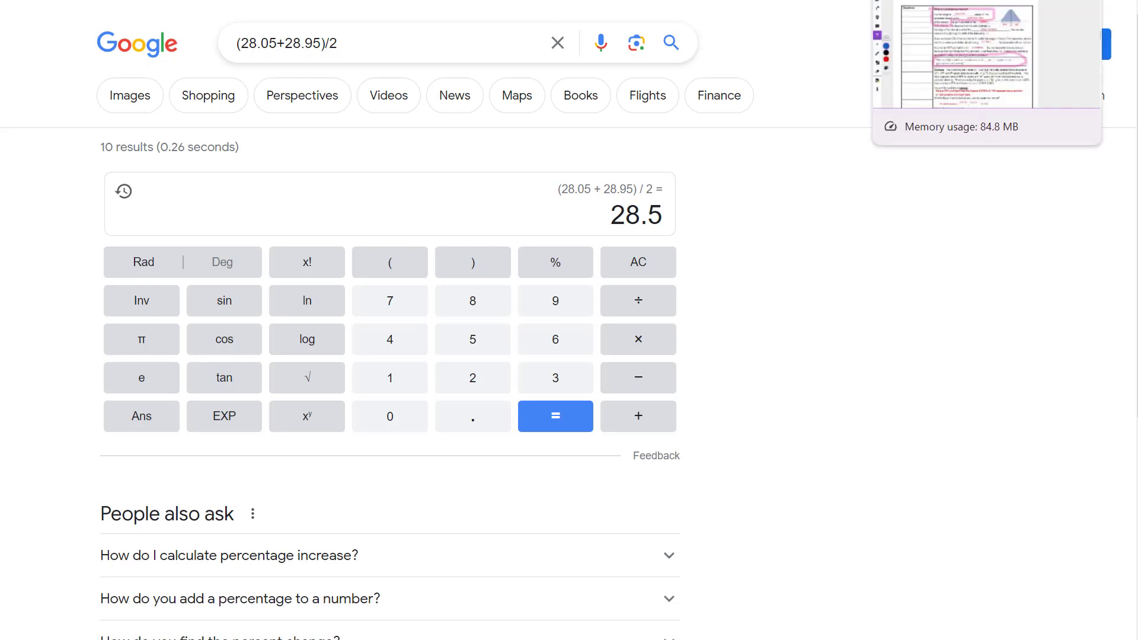
# Return to the Kami scratchwork and complete the point estimate equation with = 28.5.
pyautogui.click(818, 0)
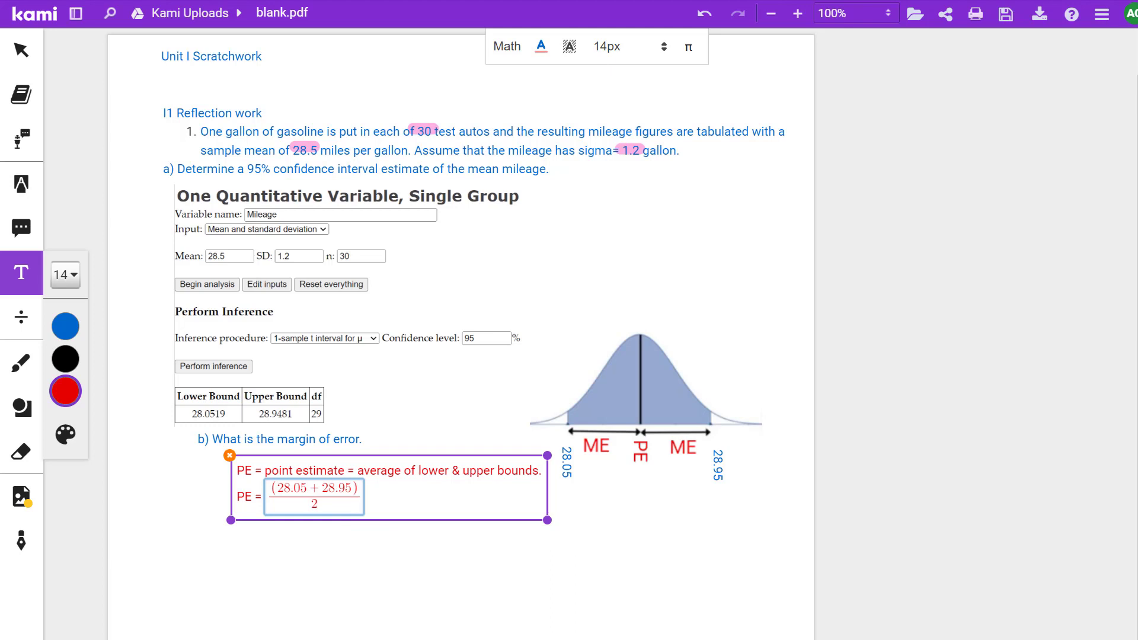
pyautogui.write('=28.5')
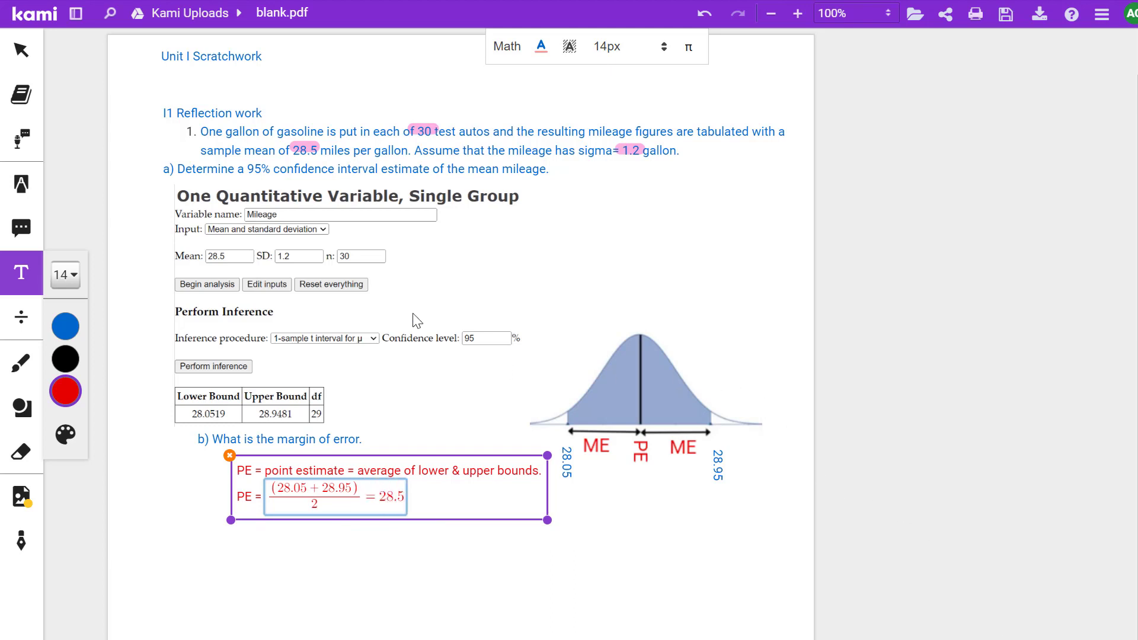
pyautogui.click(425, 388)
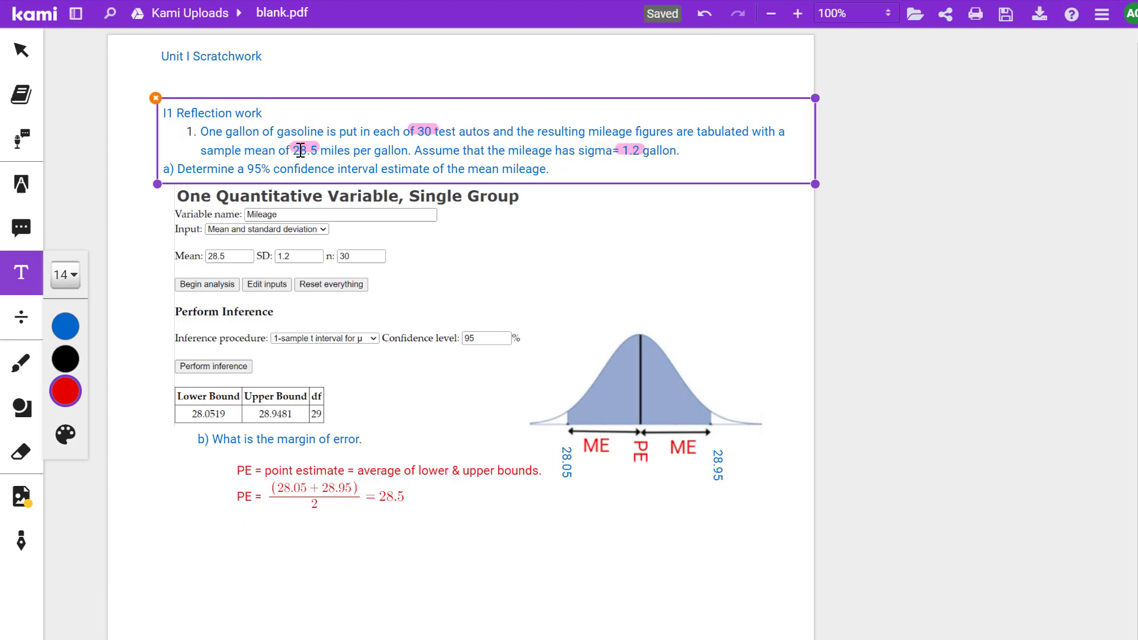
# Add the red text label 28.5, rotate it vertically and place it directly under PE on the bell curve.
pyautogui.click(619, 485)
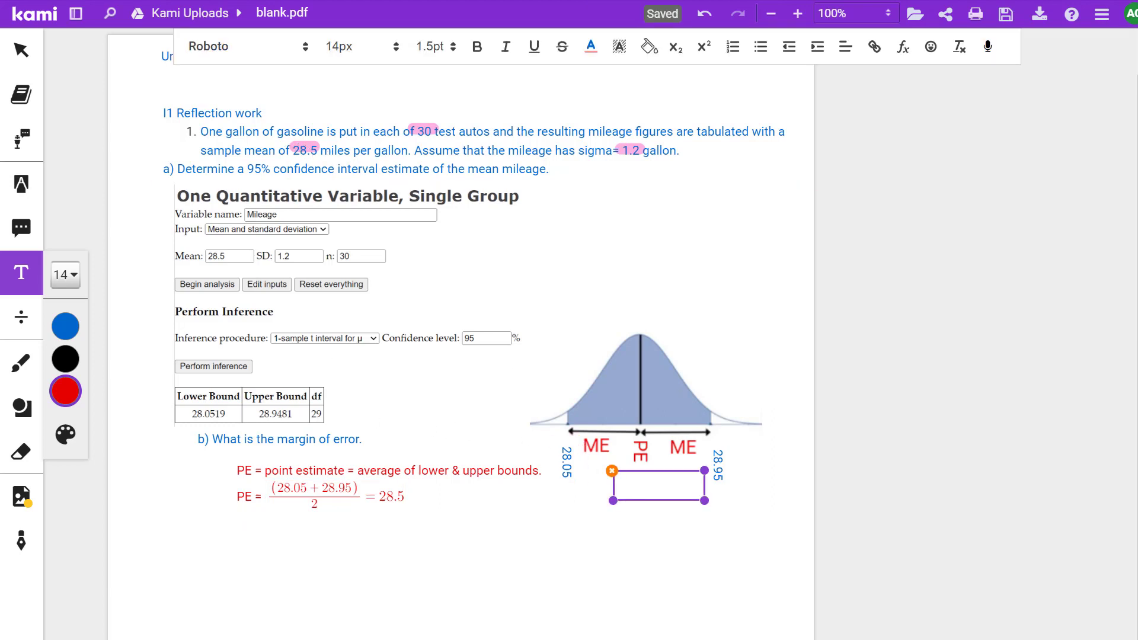
pyautogui.write('28.5')
pyautogui.click(671, 441)
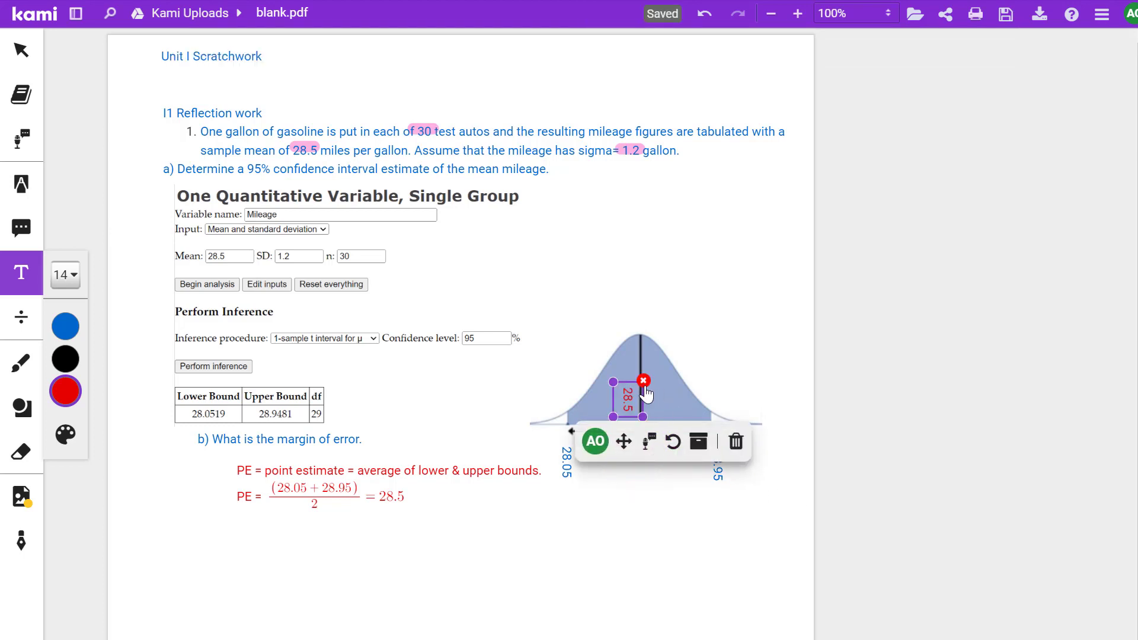
pyautogui.moveTo(644, 395); pyautogui.dragTo(661, 474)
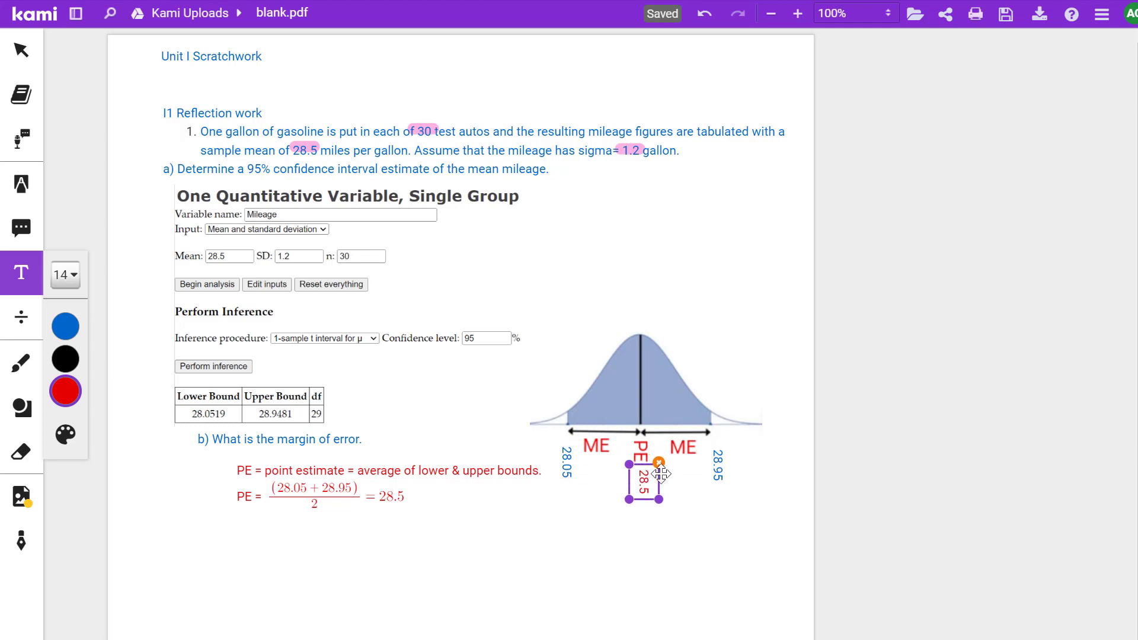
pyautogui.click(572, 538)
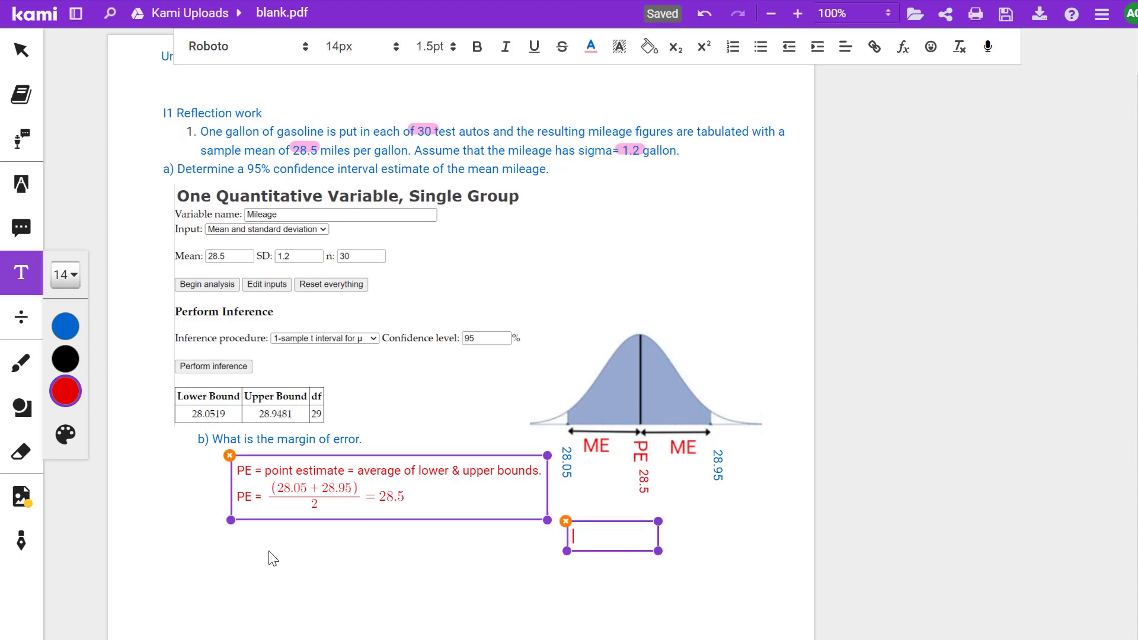
# Add a red note below the PE equation reading "ME is distance between bounds and point estimate.".
pyautogui.click(241, 541)
pyautogui.click(252, 535)
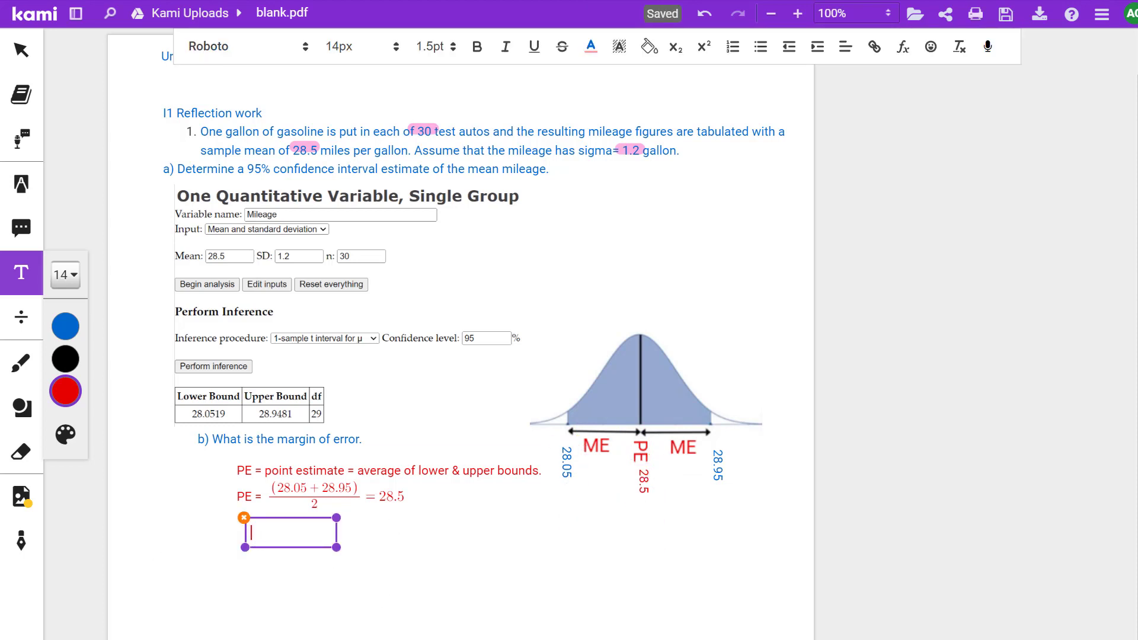
pyautogui.write('ME is distance be')
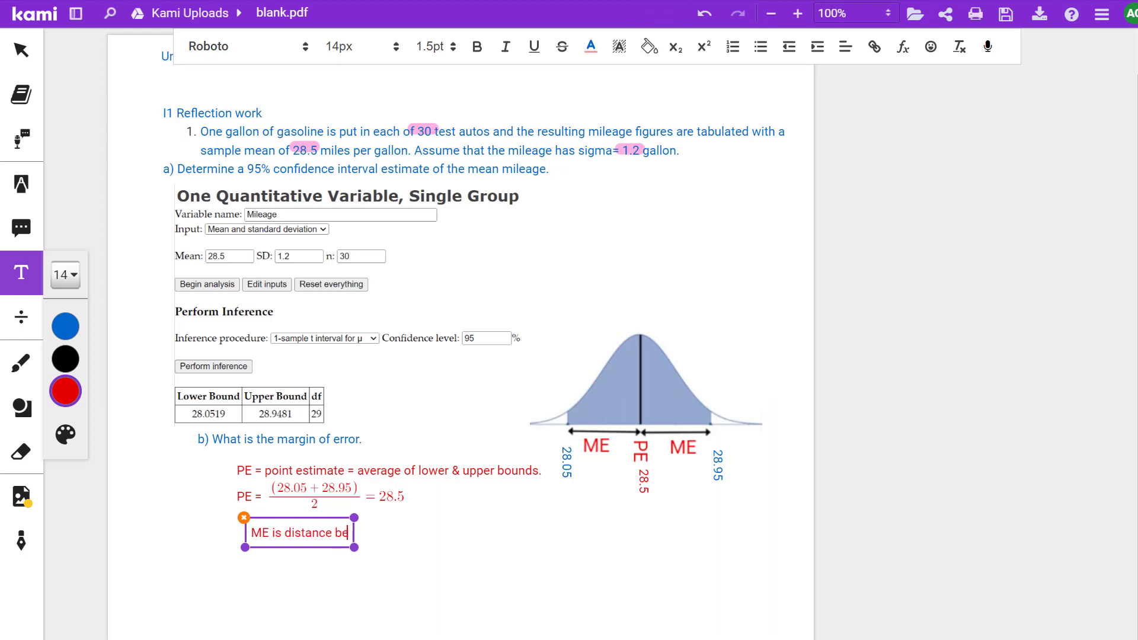
pyautogui.write('tween boun')
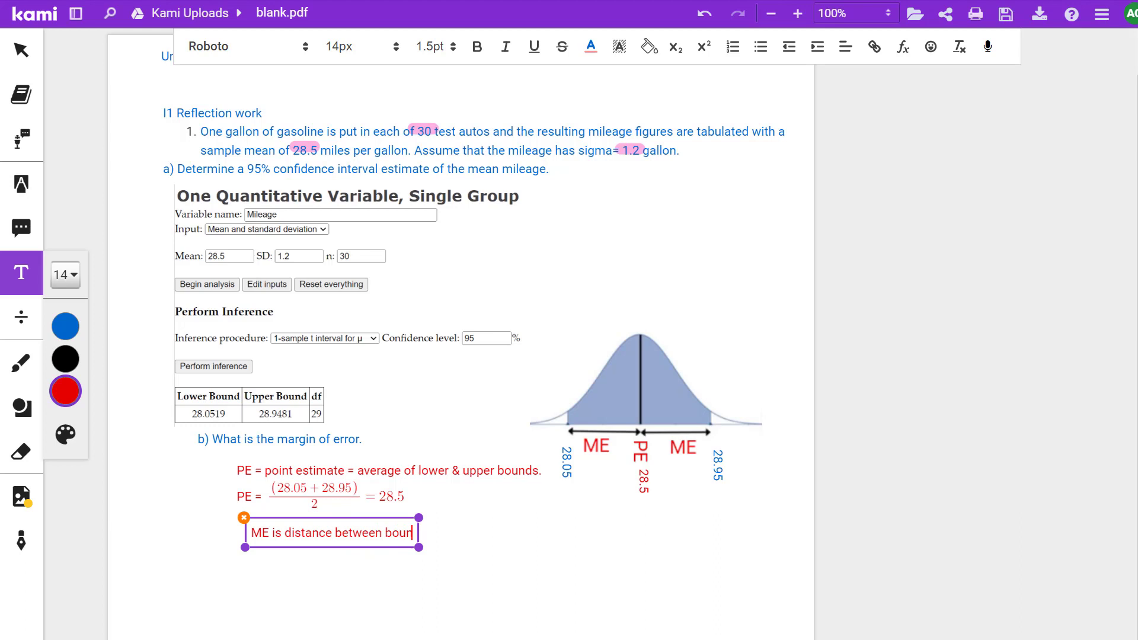
pyautogui.write('ds and poin')
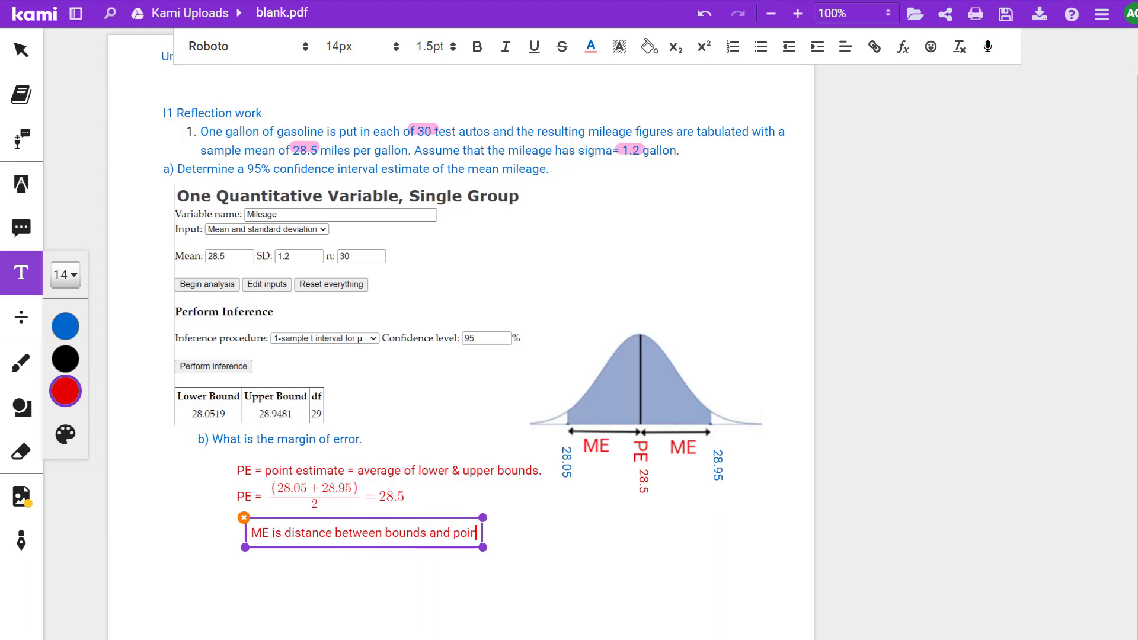
pyautogui.write('t estimate.')
pyautogui.press('Return')
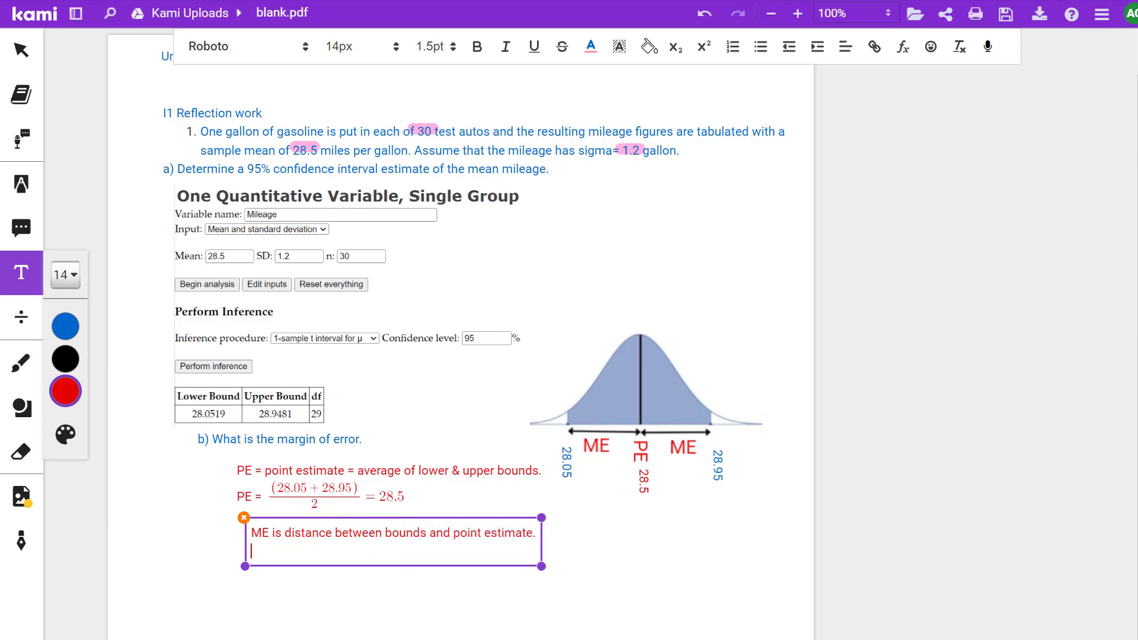
# Write the calculation "ME = PE - lower bound = 28.5 - 28.05 = 0.45" on the note's second line.
pyautogui.write('ME = PE - lower bound')
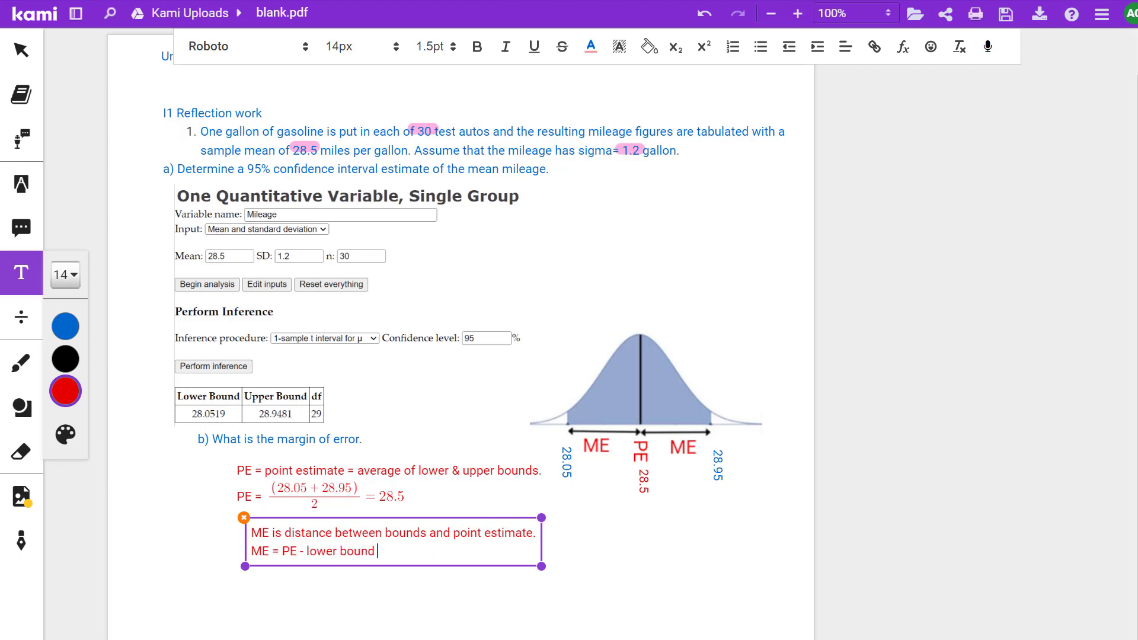
pyautogui.write(' = 28.5 - 28.05 = 0.45')
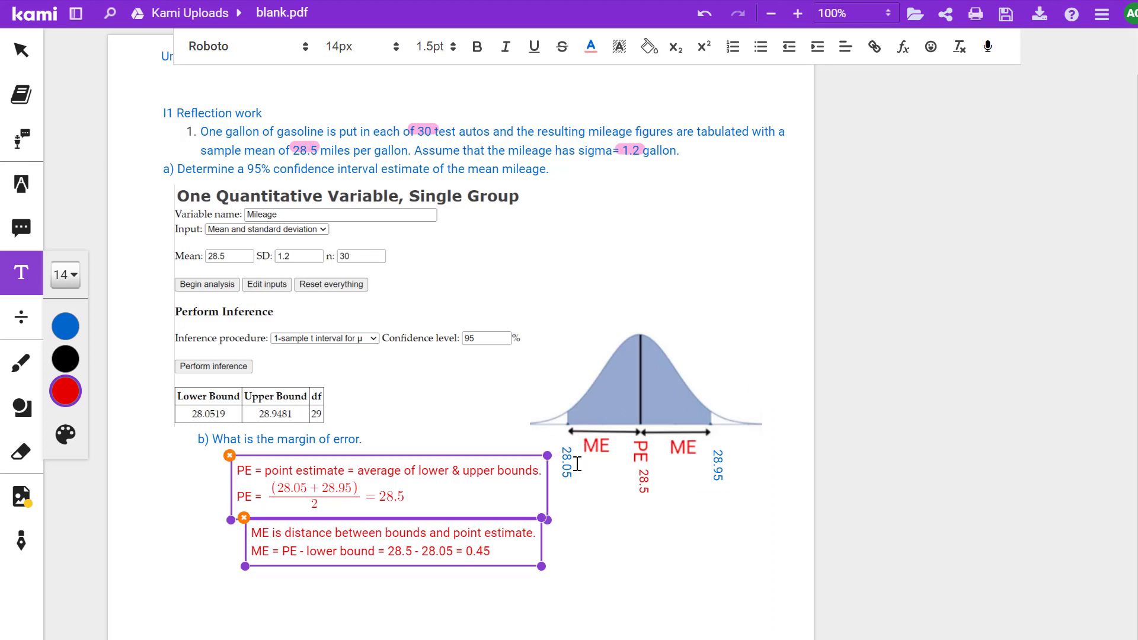
# Add two red 0.45 text labels and place one directly under each ME label on the bell curve.
pyautogui.click(591, 519)
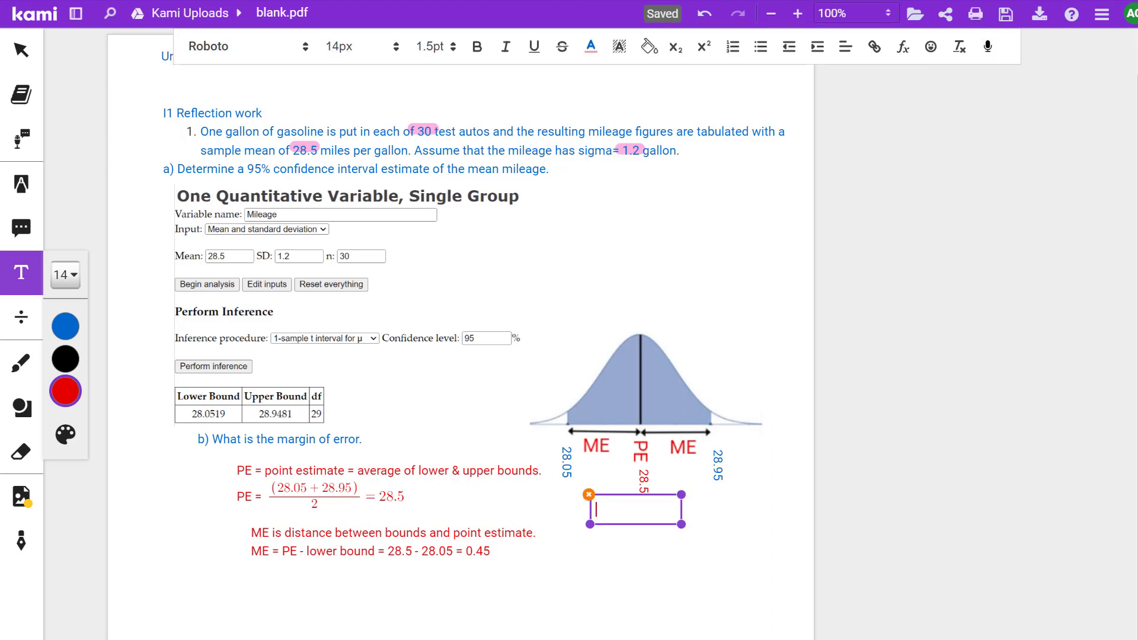
pyautogui.write('0.45')
pyautogui.moveTo(604, 494); pyautogui.dragTo(595, 446)
pyautogui.click(617, 566)
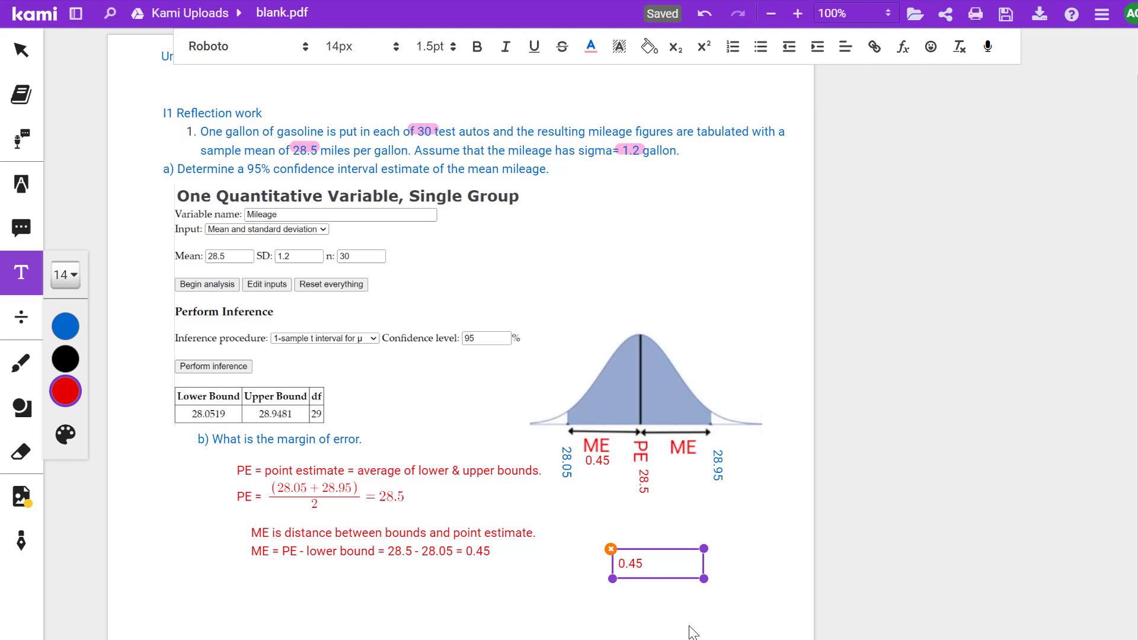
pyautogui.moveTo(667, 550); pyautogui.dragTo(719, 454)
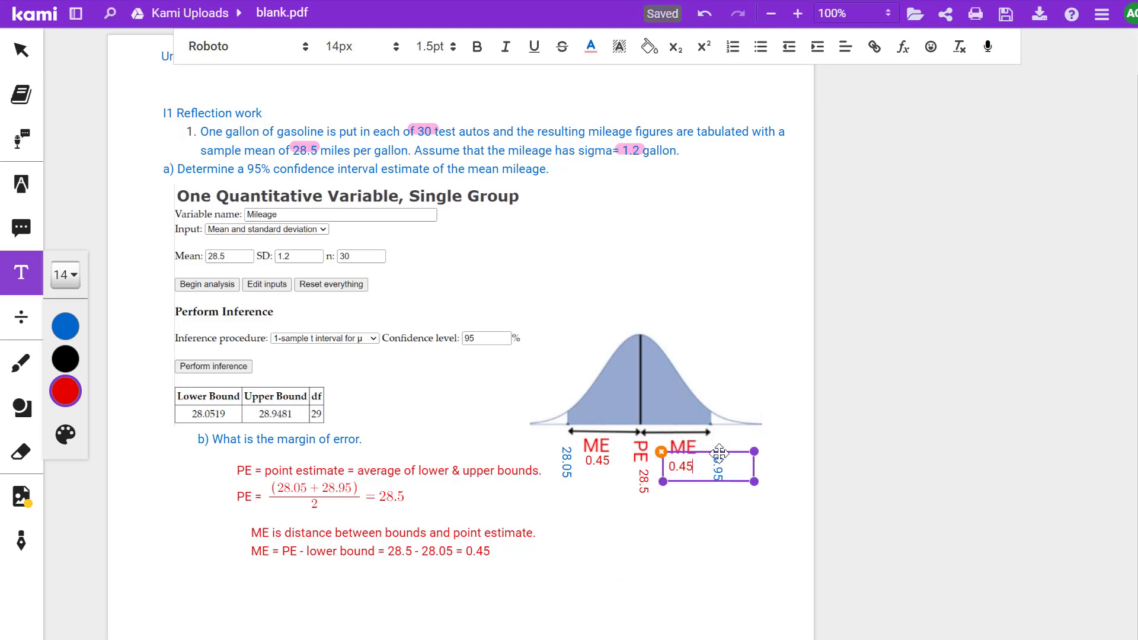
pyautogui.click(569, 567)
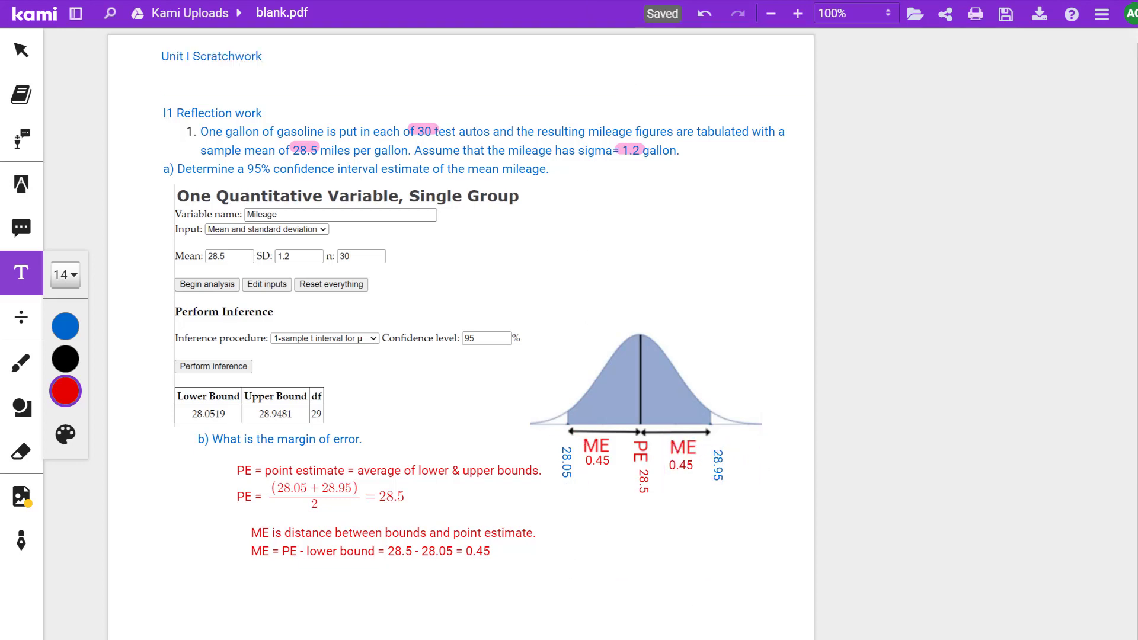
# Switch to the WebAssign assignment, answer the margin of error question with 0.43 and choose "n is large" for the unnecessary condition.
pyautogui.click(785, 2)
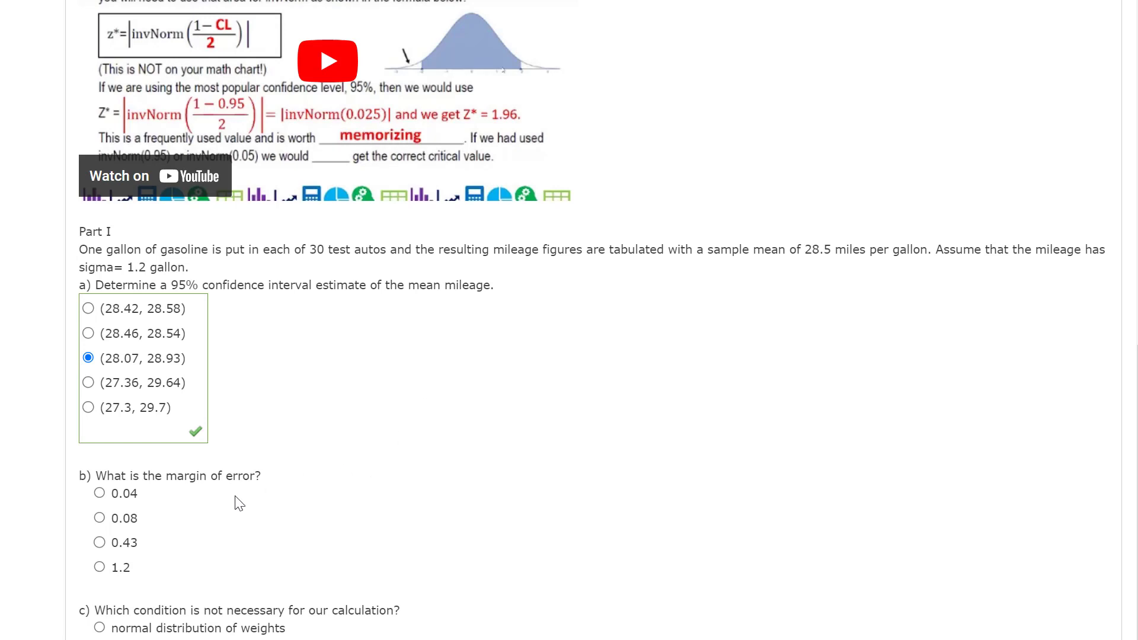
pyautogui.click(100, 543)
pyautogui.scroll(-3, 157, 481)
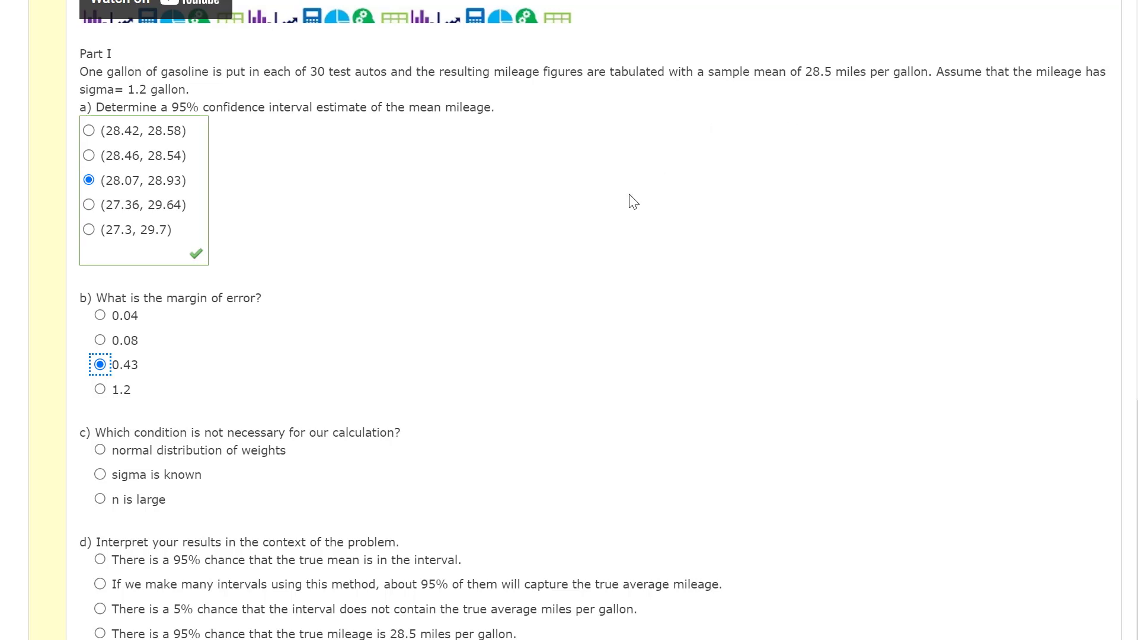
pyautogui.click(100, 499)
pyautogui.scroll(-3, 314, 436)
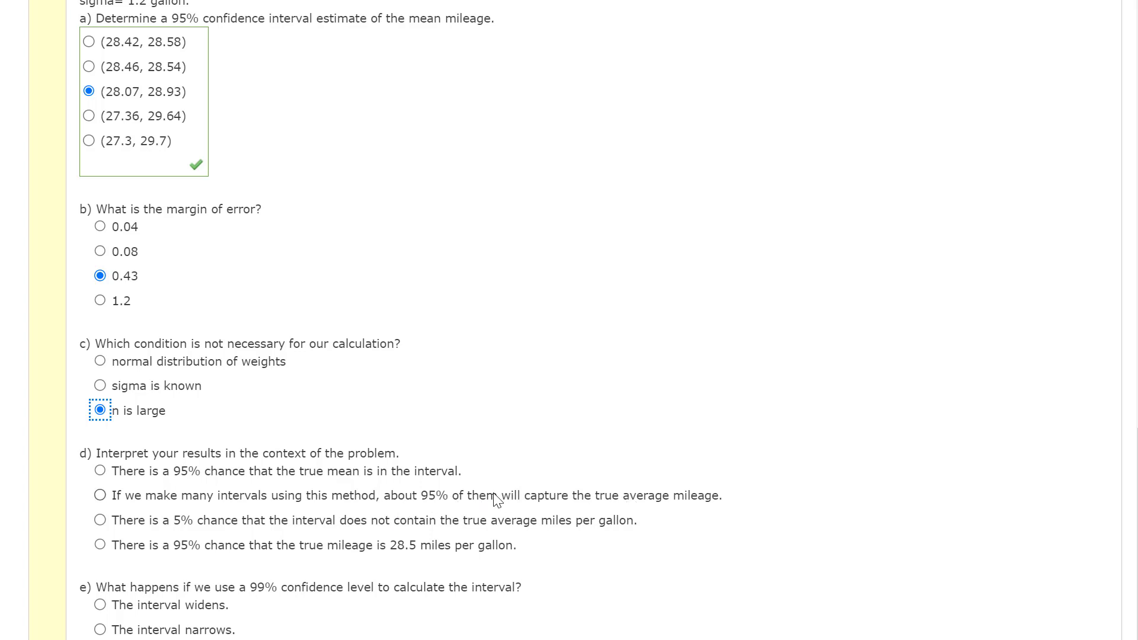
# Answer part d with "If we make many intervals using this method, about 95% of them will capture the true average mileage.".
pyautogui.click(99, 495)
pyautogui.scroll(-10, 569, 320)
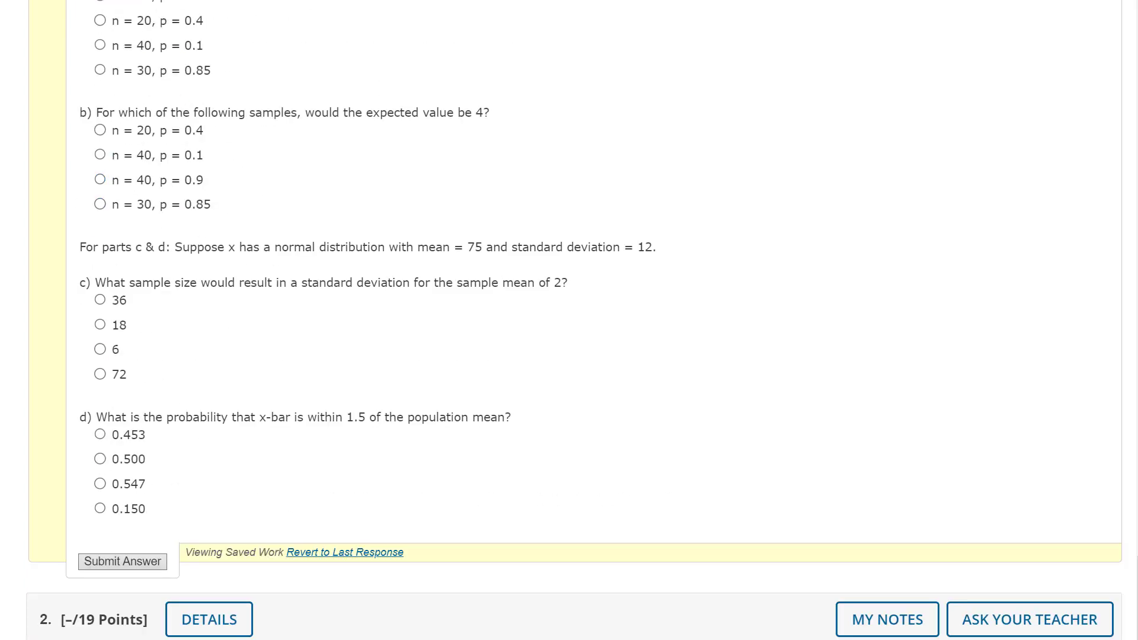
pyautogui.scroll(9, 396, 379)
pyautogui.scroll(2, 396, 373)
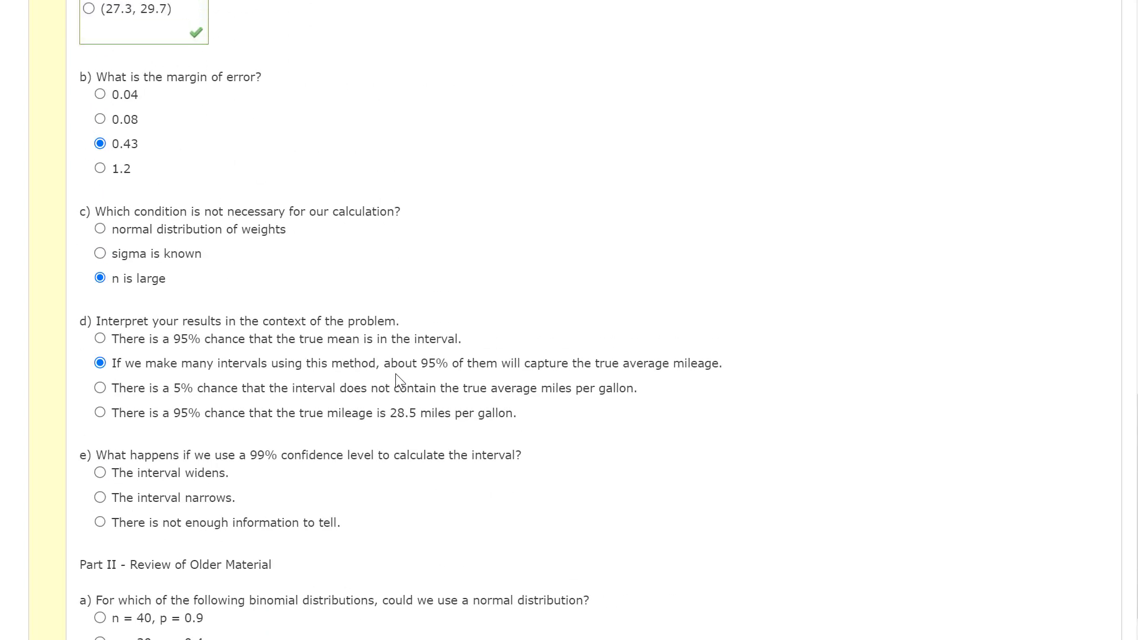
pyautogui.scroll(-2, 397, 376)
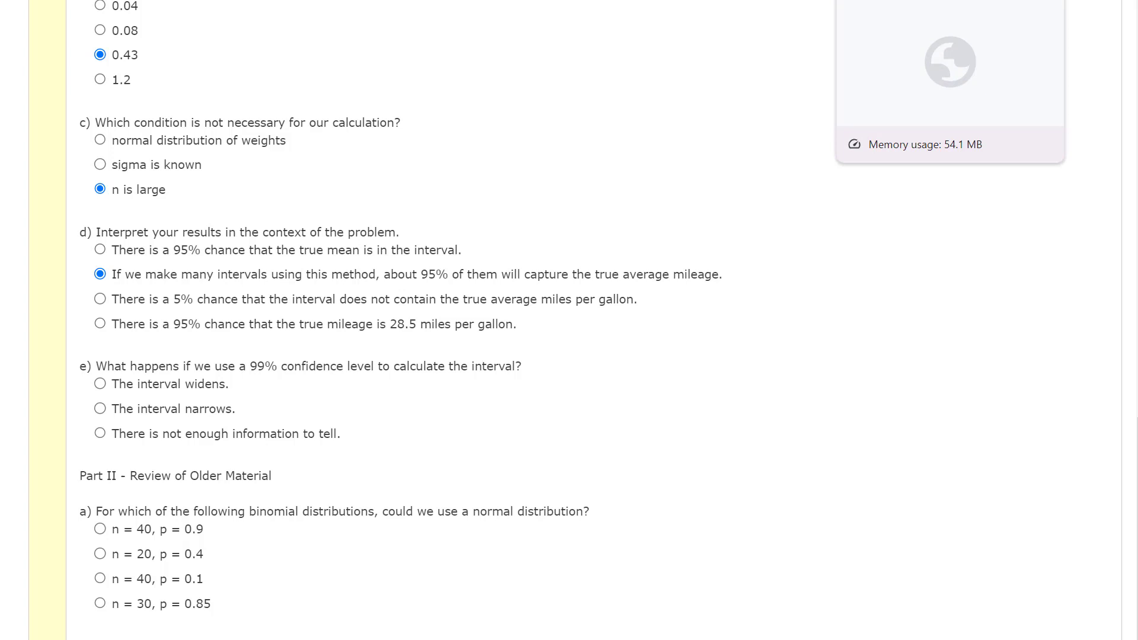
# Switch to the Stapplet page, set the confidence level to 99% and perform the inference again.
pyautogui.click(877, 0)
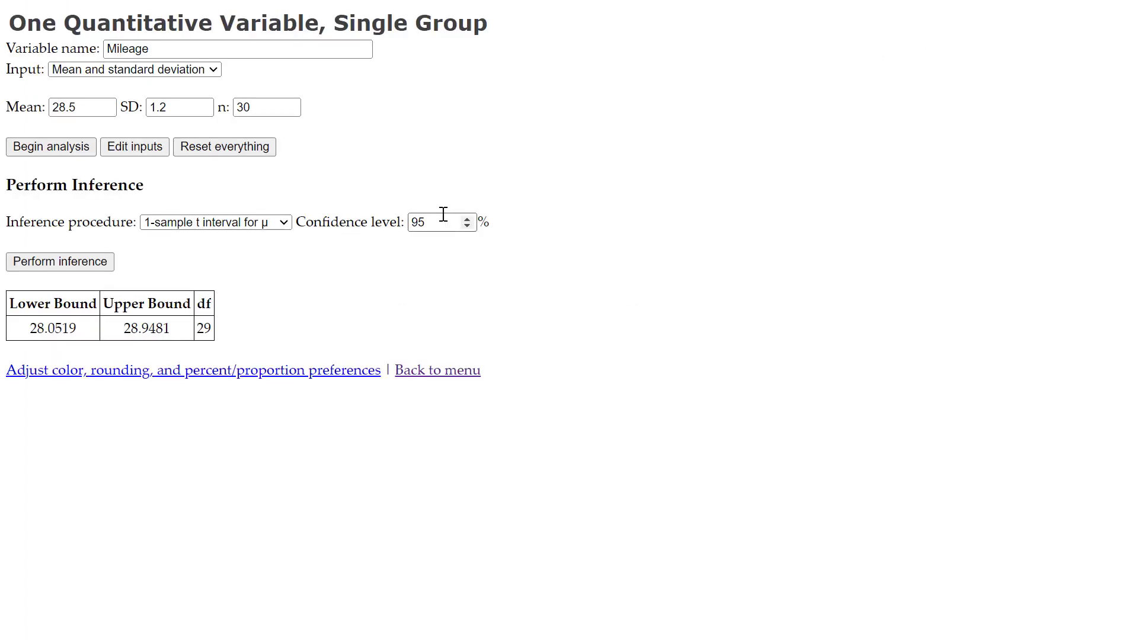
pyautogui.click(467, 219)
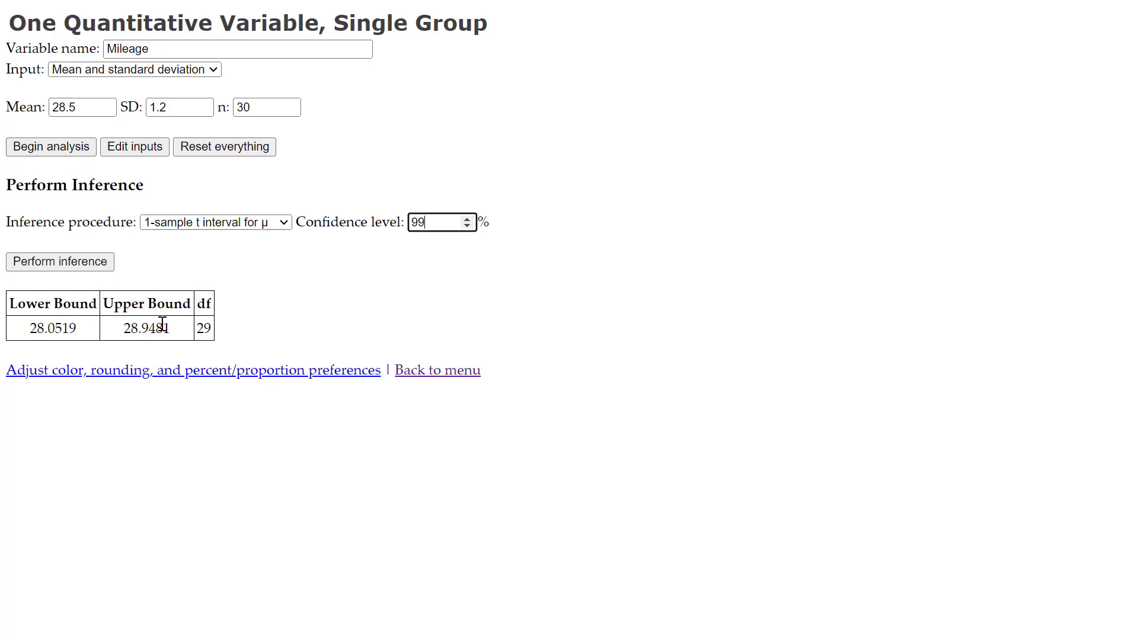
pyautogui.click(88, 263)
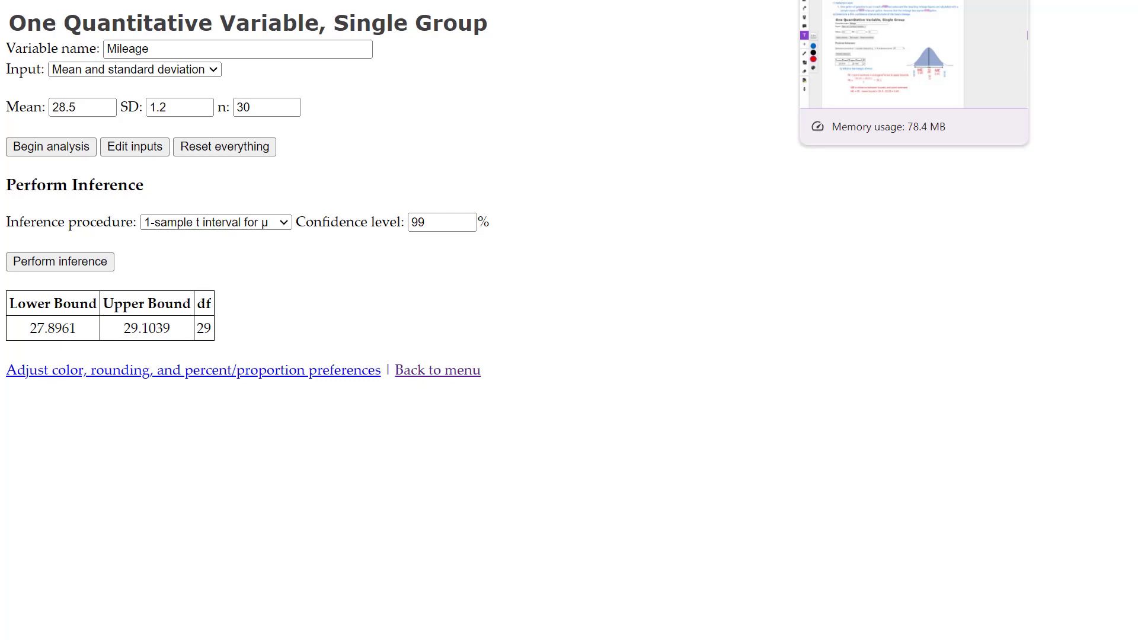
# Return to the WebAssign assignment, answer part e with "The interval widens." and submit the answers.
pyautogui.click(859, 2)
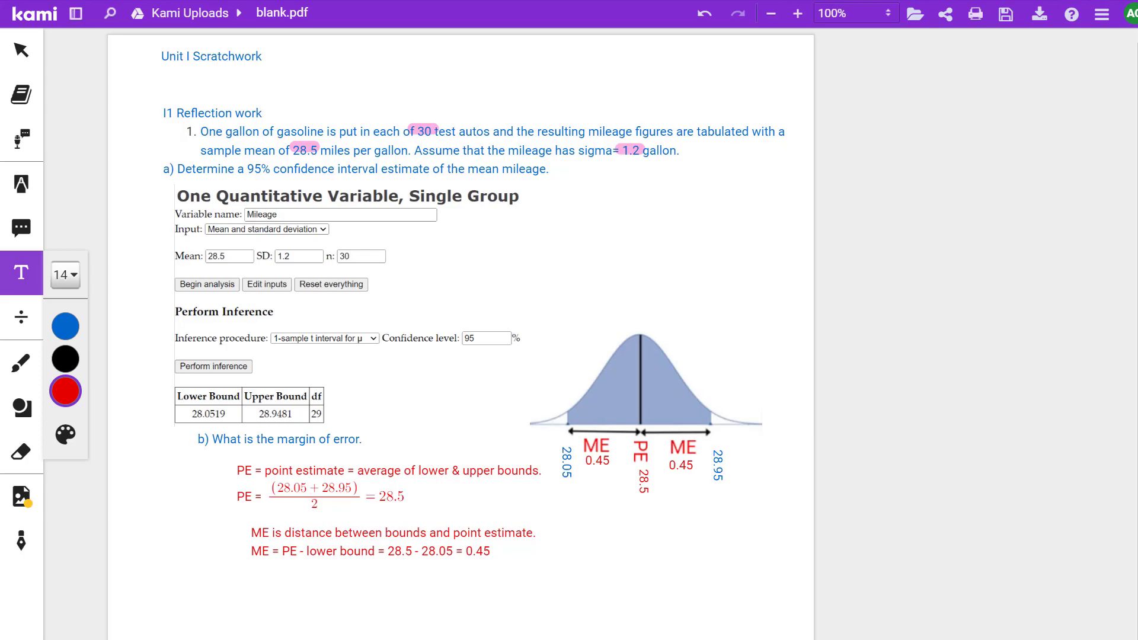
pyautogui.click(818, 2)
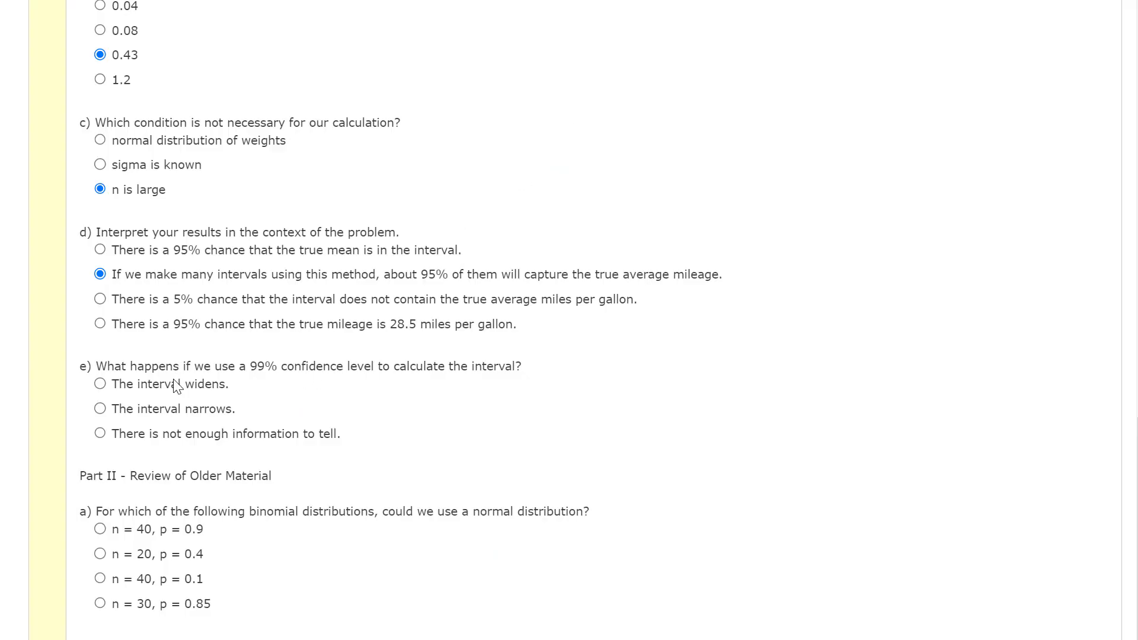
pyautogui.click(100, 383)
pyautogui.scroll(-9, 235, 332)
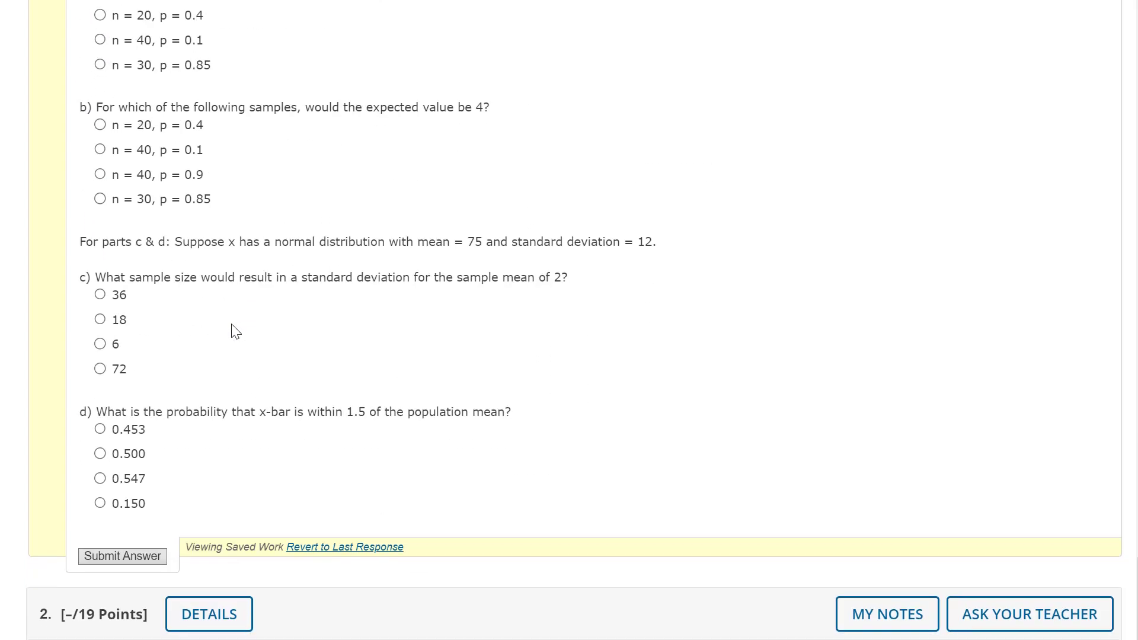
pyautogui.scroll(-2, 234, 331)
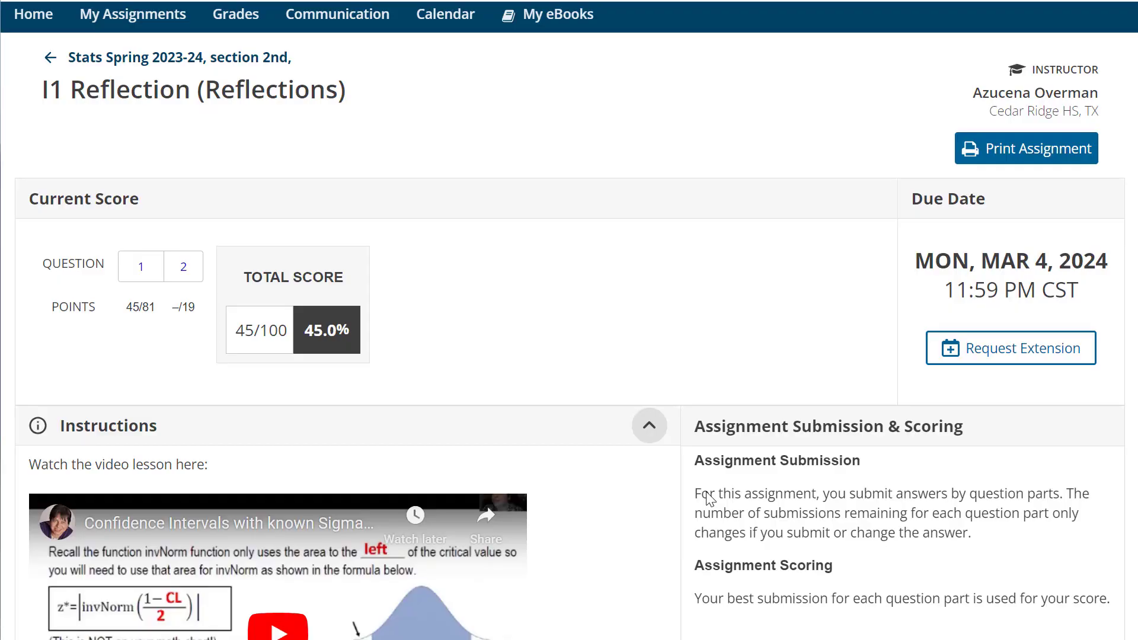
pyautogui.scroll(-20, 709, 499)
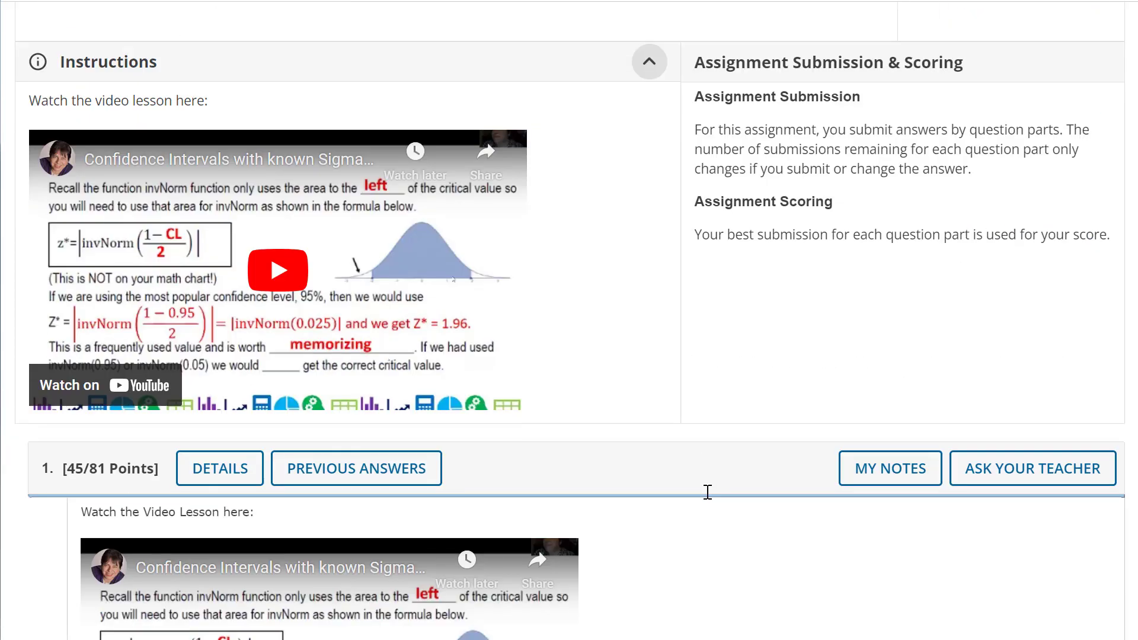
# Change the part c answer to "normal distribution of weights" and resubmit the question.
pyautogui.scroll(-3, 707, 492)
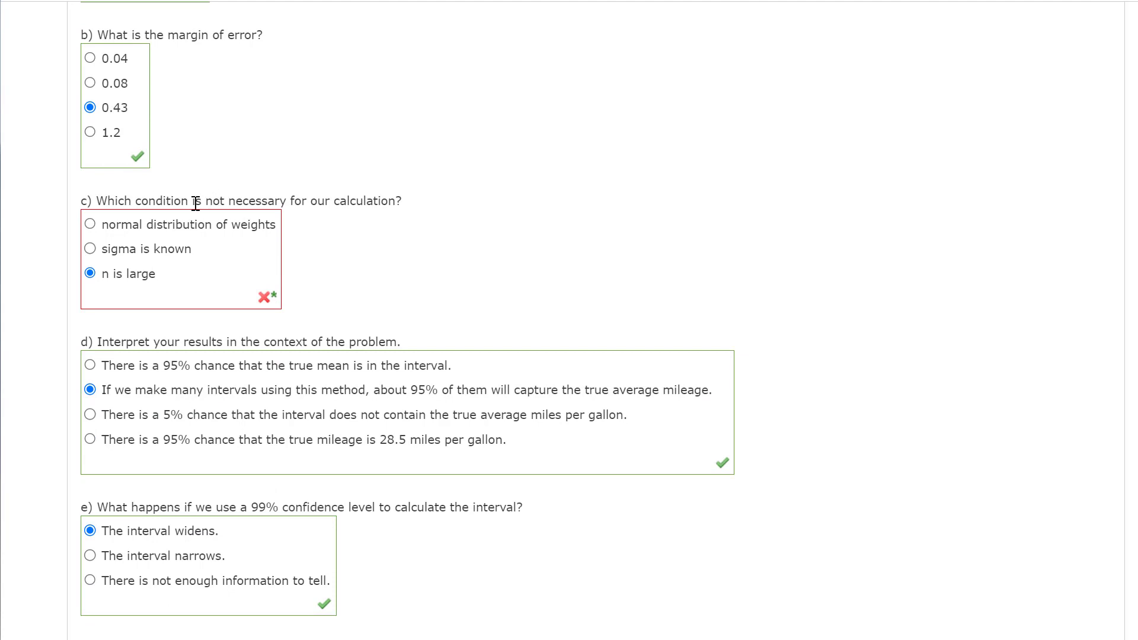
pyautogui.doubleClick(212, 202)
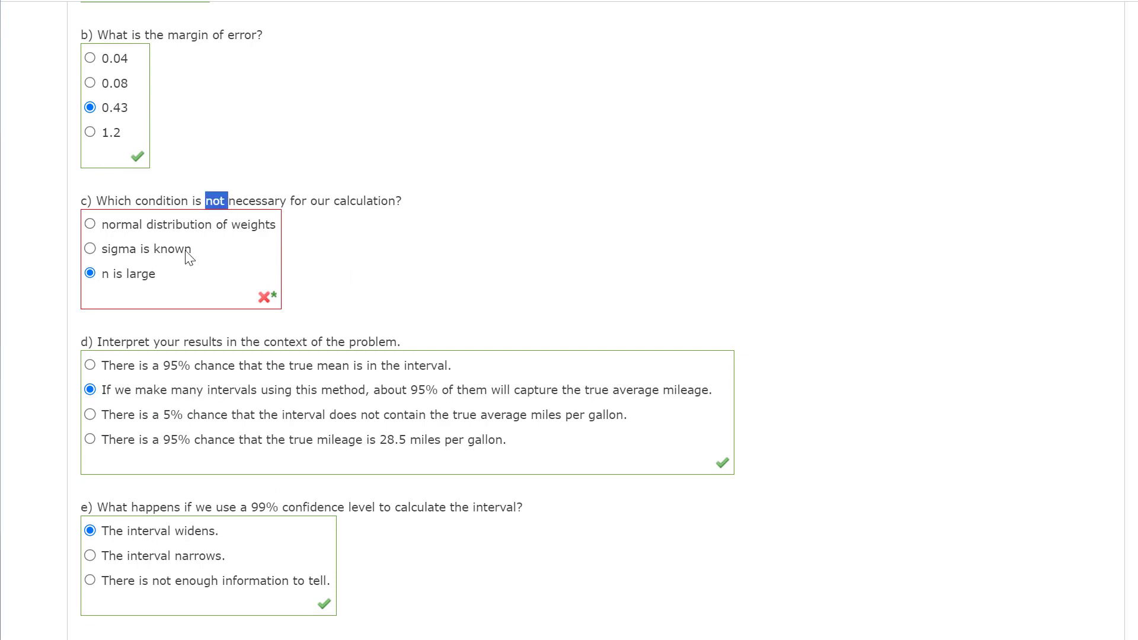
pyautogui.click(96, 251)
pyautogui.click(91, 225)
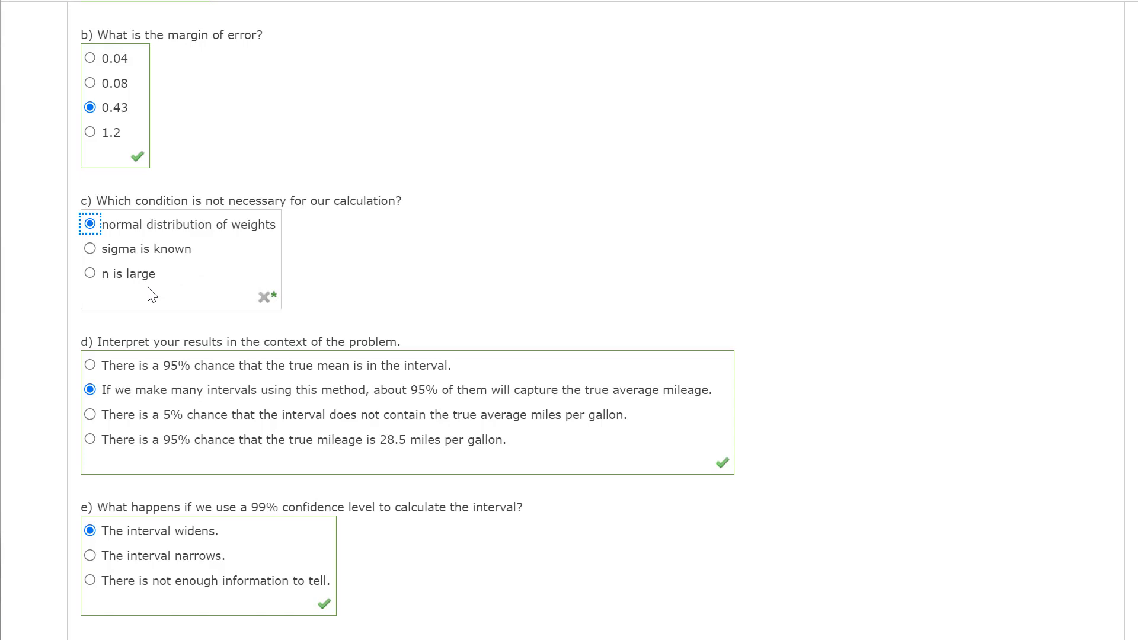
pyautogui.scroll(-10, 275, 246)
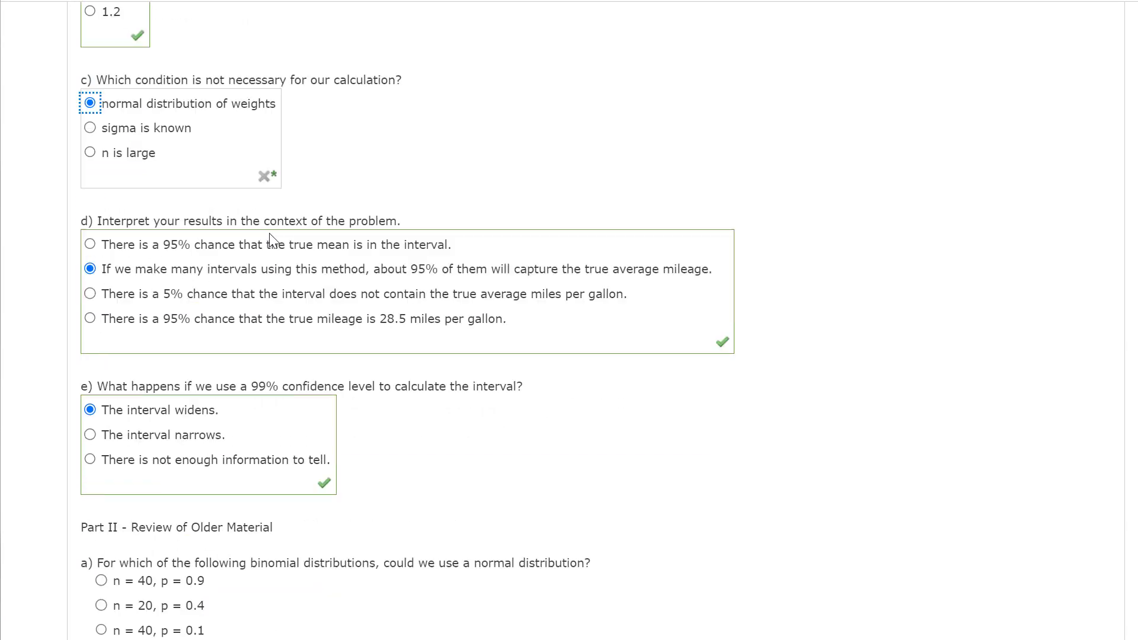
pyautogui.scroll(-5, 281, 259)
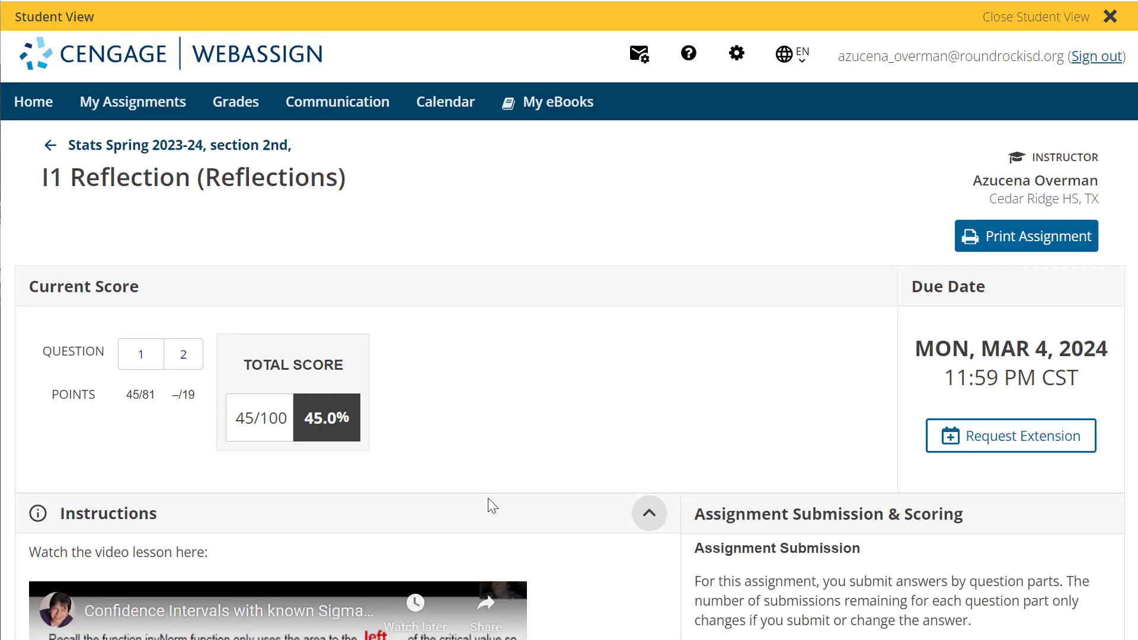
# Select the Part II question a text together with its four n and p options for copying.
pyautogui.scroll(-20, 488, 505)
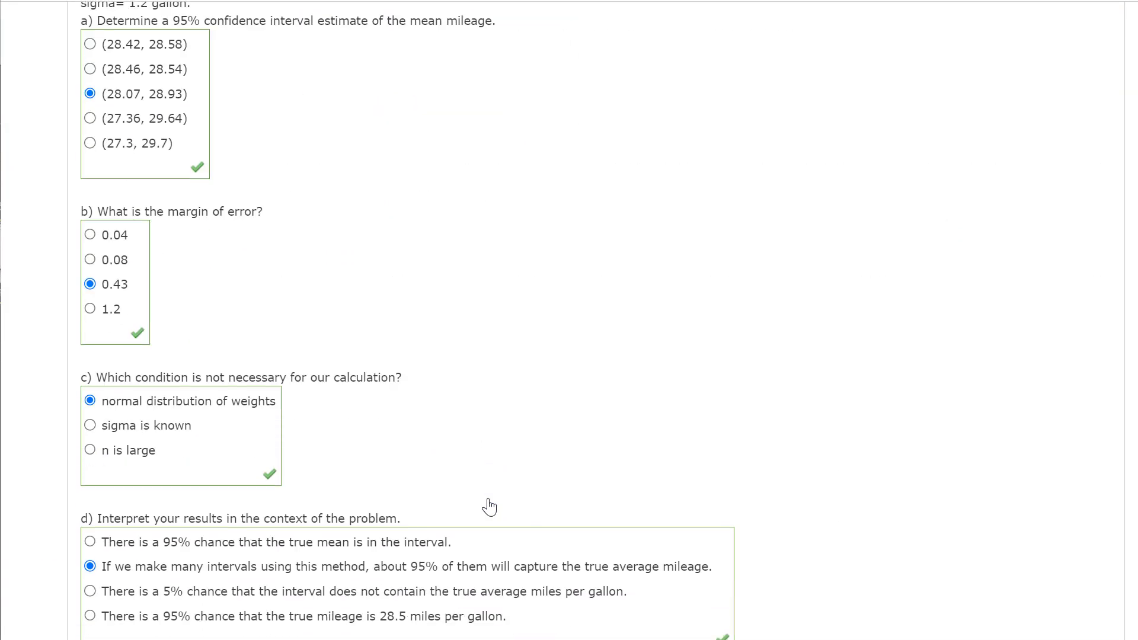
pyautogui.scroll(-10, 488, 507)
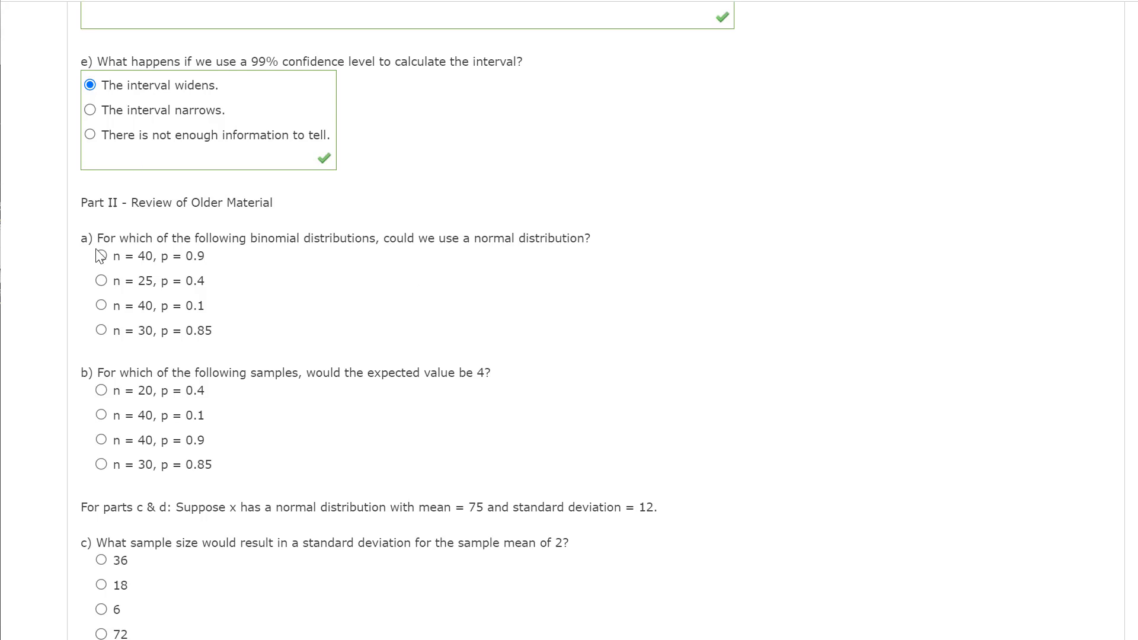
pyautogui.moveTo(101, 238); pyautogui.dragTo(228, 335)
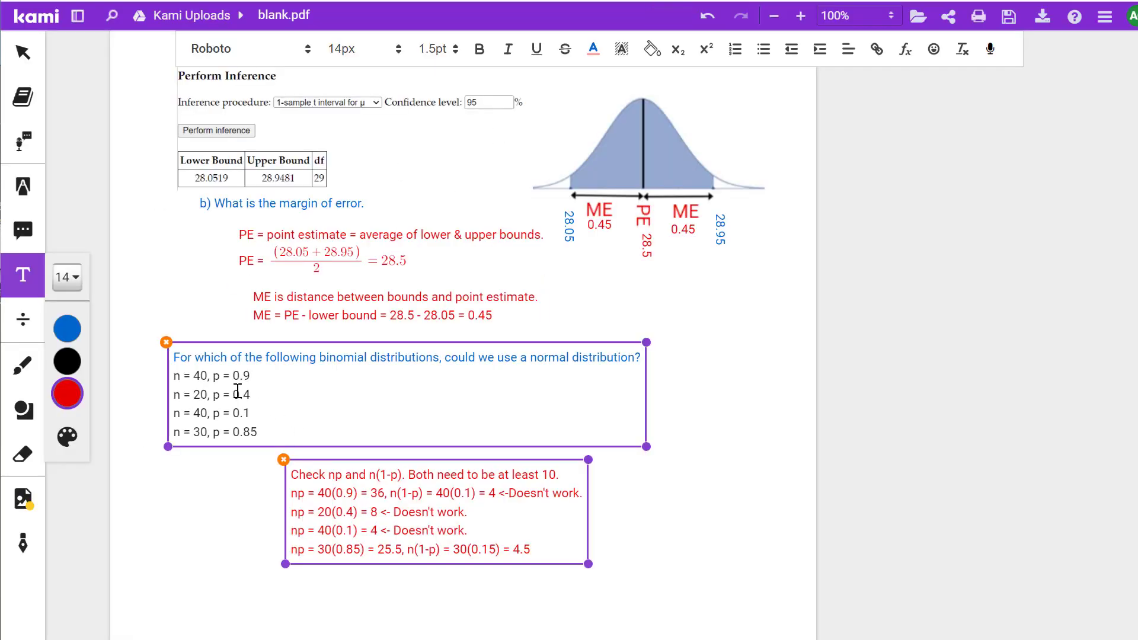
# Switch to the Kami scratchwork and align the binomial distributions question text box below the ME calculation, under the part b heading.
pyautogui.moveTo(314, 436); pyautogui.dragTo(314, 510)
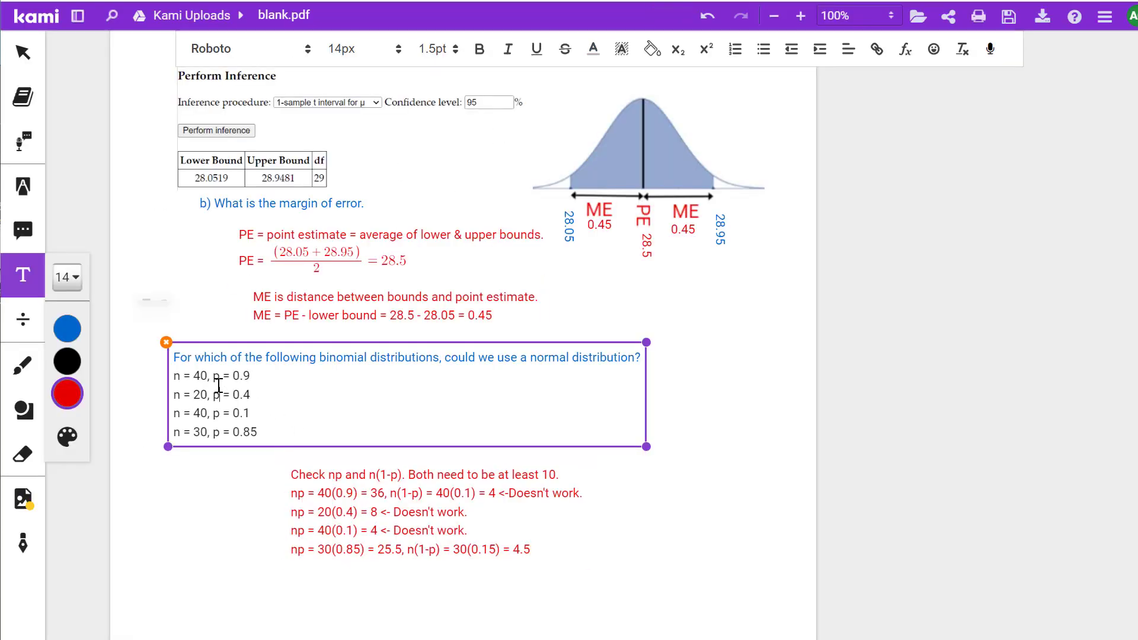
pyautogui.click(177, 361)
pyautogui.moveTo(176, 361); pyautogui.dragTo(201, 362)
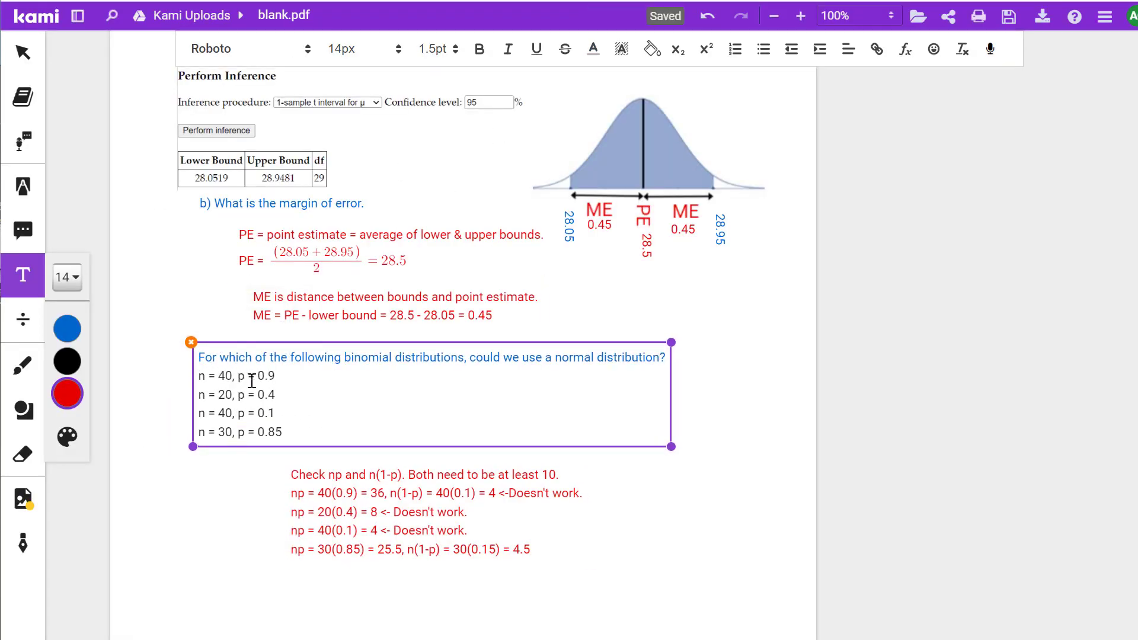
# Color the whole binomial question text blue and change its second option to n = 25, p = 0.4.
pyautogui.moveTo(292, 434); pyautogui.dragTo(173, 386)
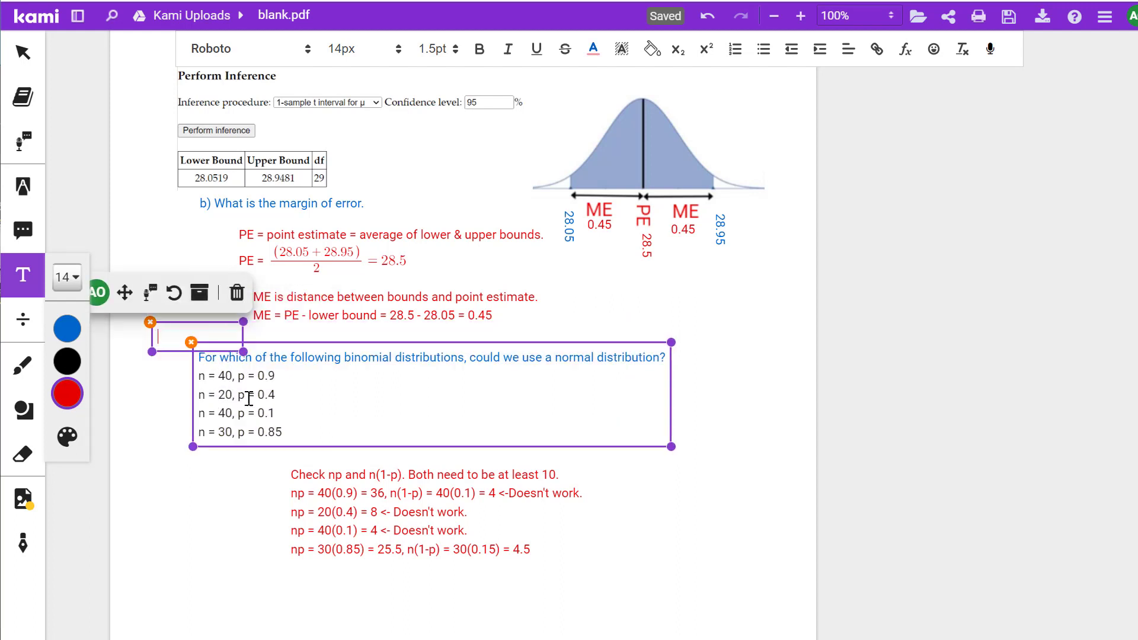
pyautogui.click(292, 421)
pyautogui.hotkey('ctrl', 'a')
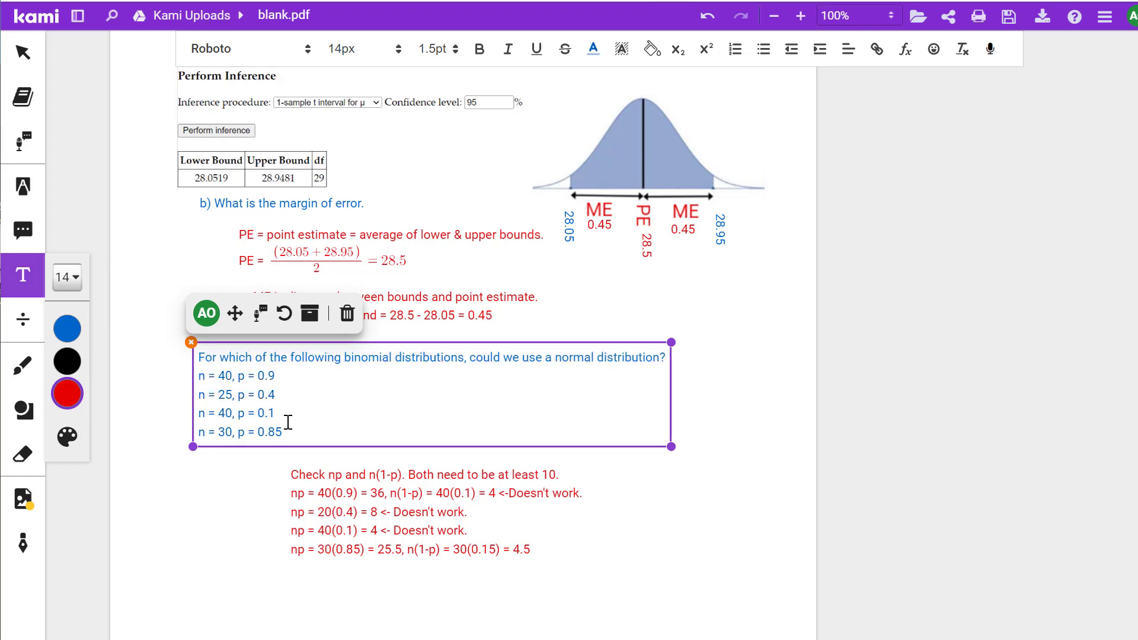
pyautogui.click(215, 489)
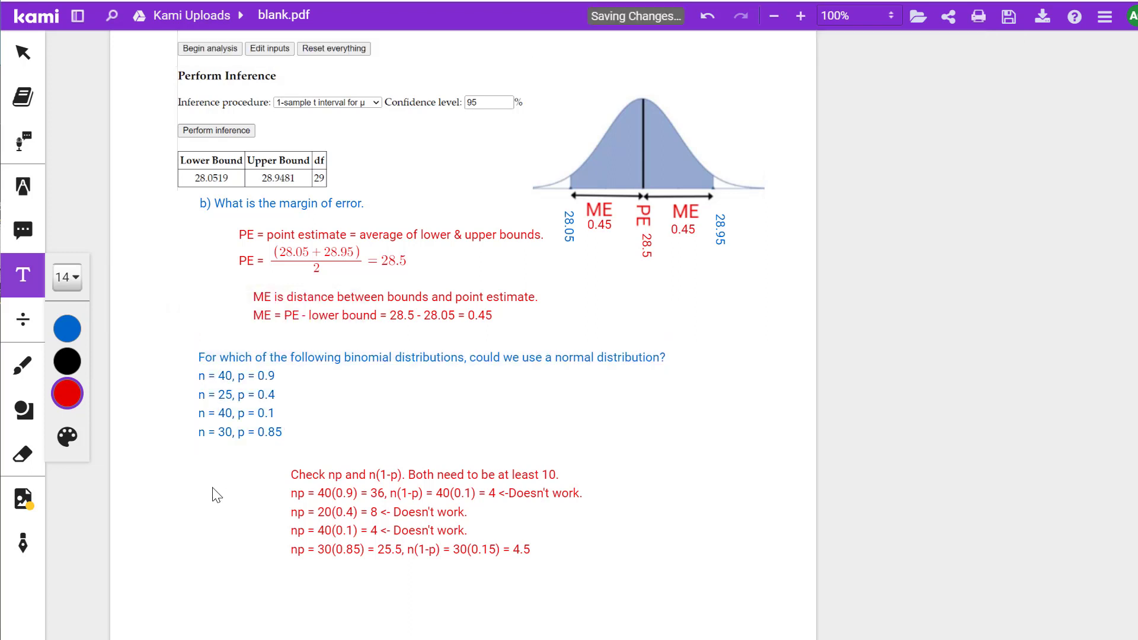
# Move the red "Check np and n(1-p)" note beside the n and p options and delete its four calculation lines.
pyautogui.click(305, 487)
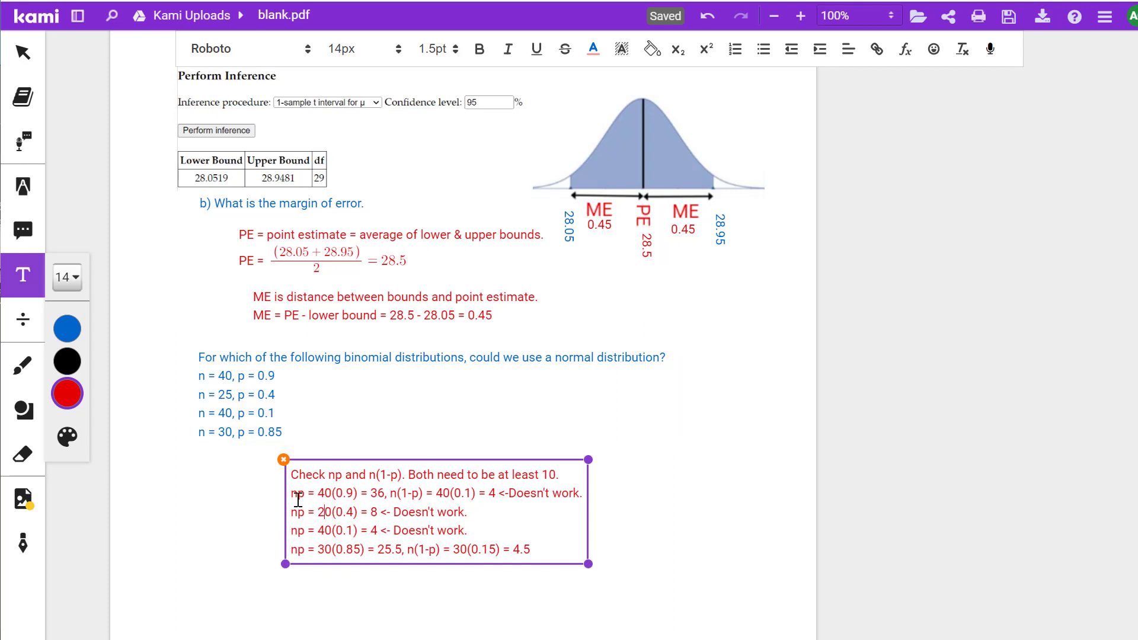
pyautogui.moveTo(295, 496); pyautogui.dragTo(584, 467)
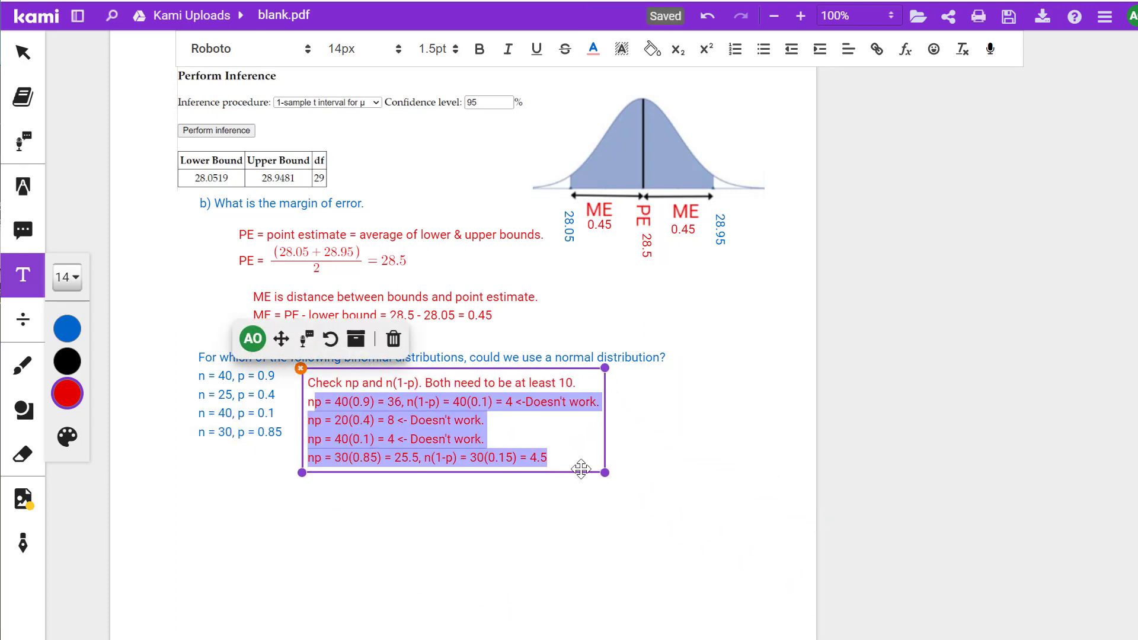
pyautogui.press('BackSpace')
pyautogui.press('BackSpace')
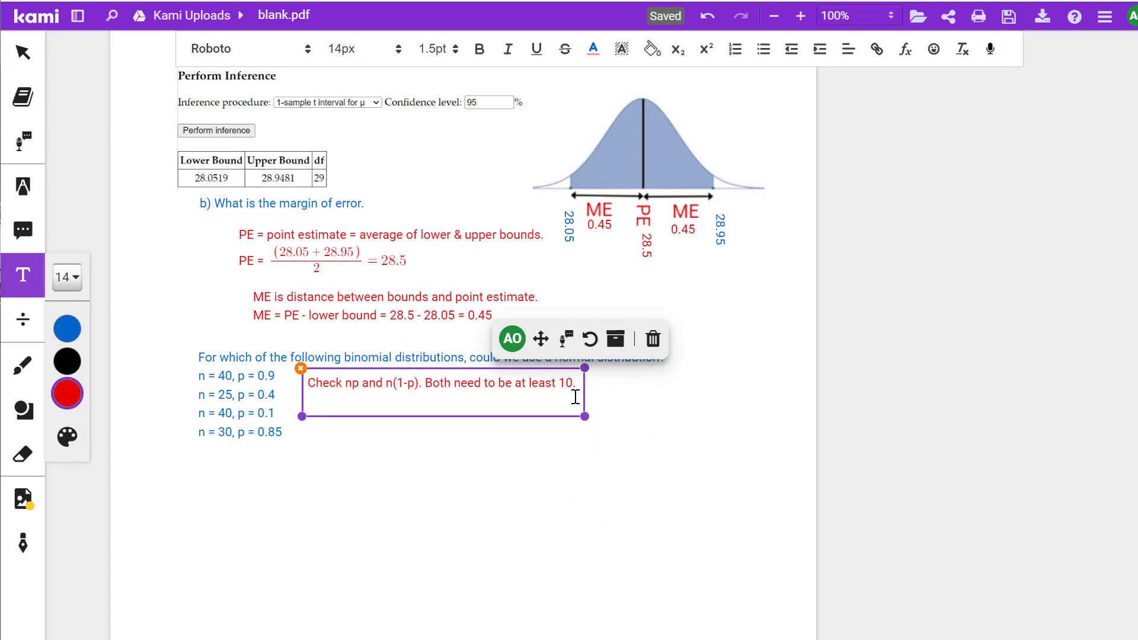
pyautogui.moveTo(427, 374); pyautogui.dragTo(435, 378)
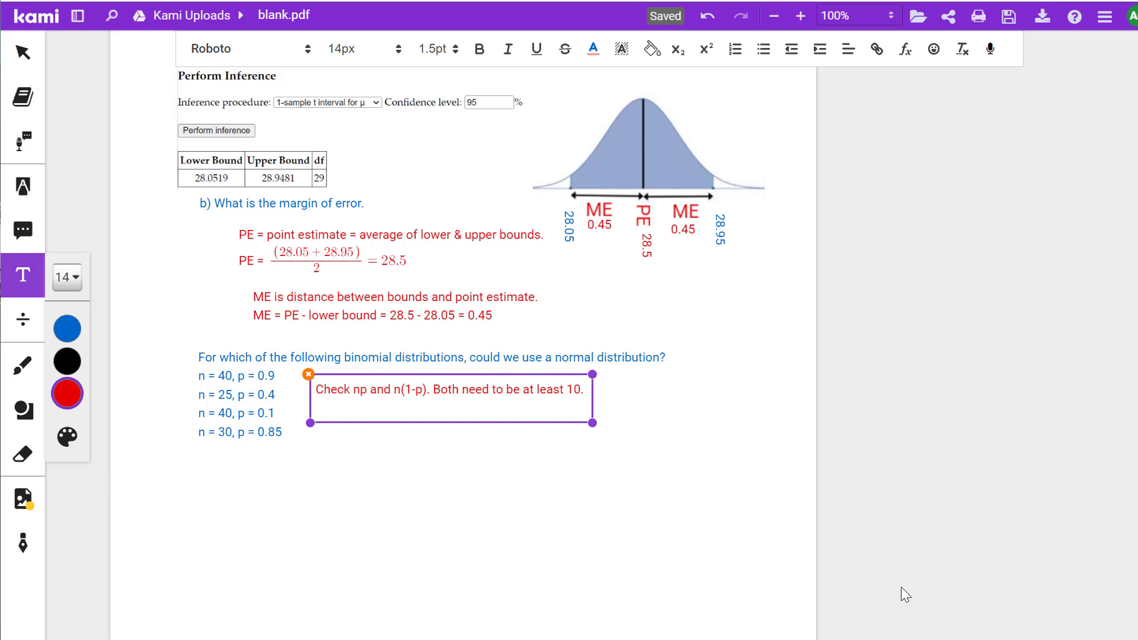
# Add the line "np = 40(0.9) = 3.6 too small. Not normal. Skewed." below the "Check np and n(1-p)" note.
pyautogui.write('np = 40(0.9) ')
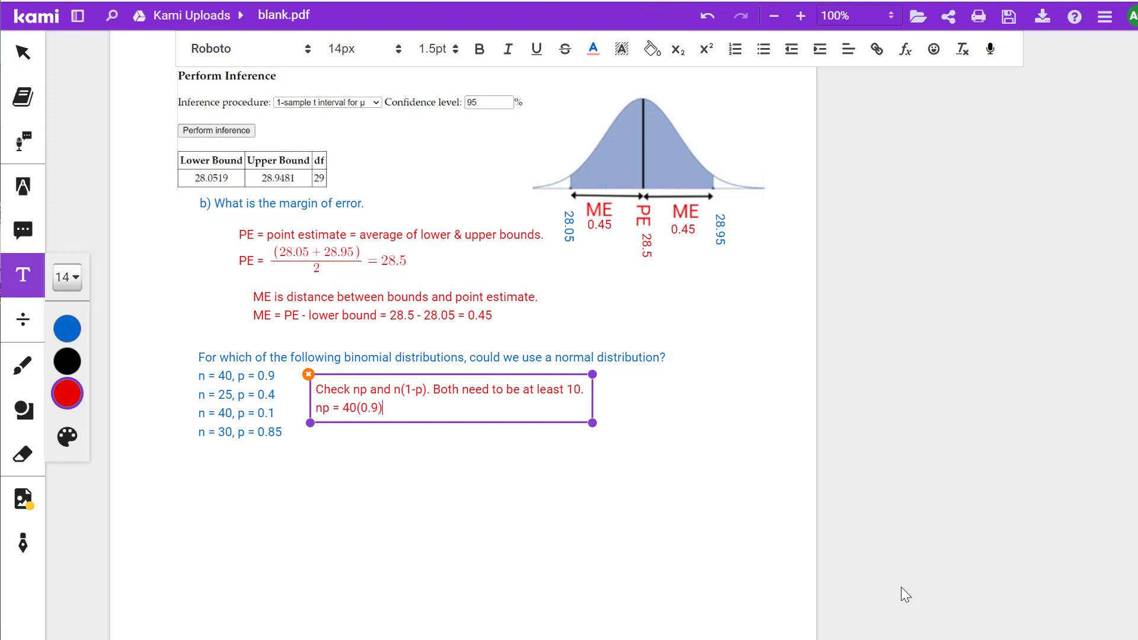
pyautogui.write('= 3.6 too small. Not ')
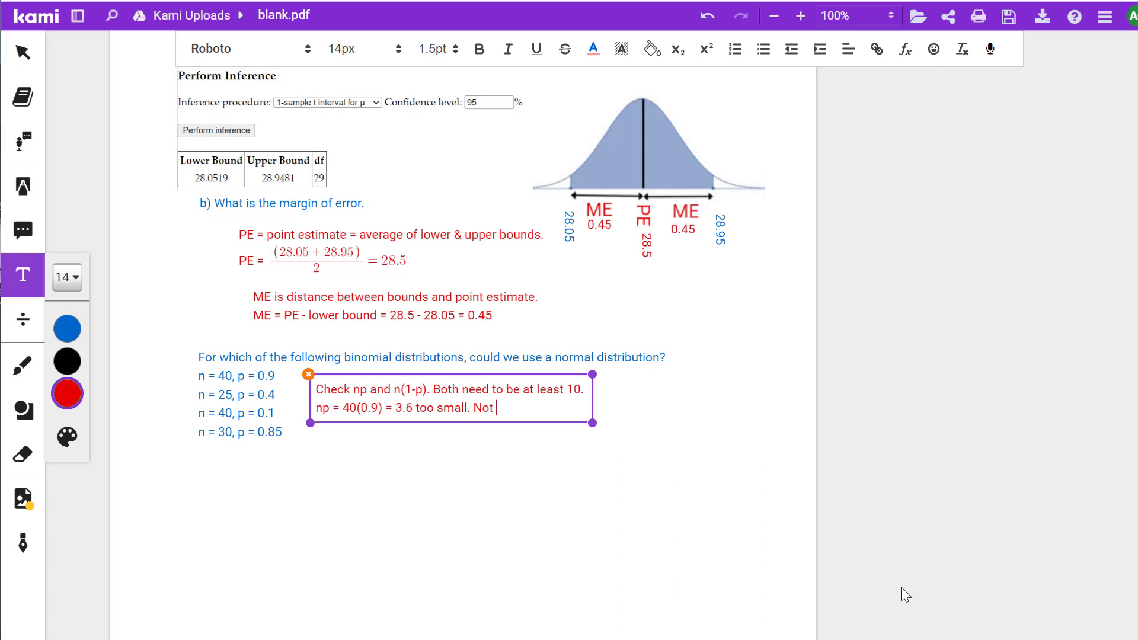
pyautogui.write('normal.')
pyautogui.press('Return')
pyautogui.press('BackSpace')
pyautogui.write('Skewed.')
pyautogui.press('Return')
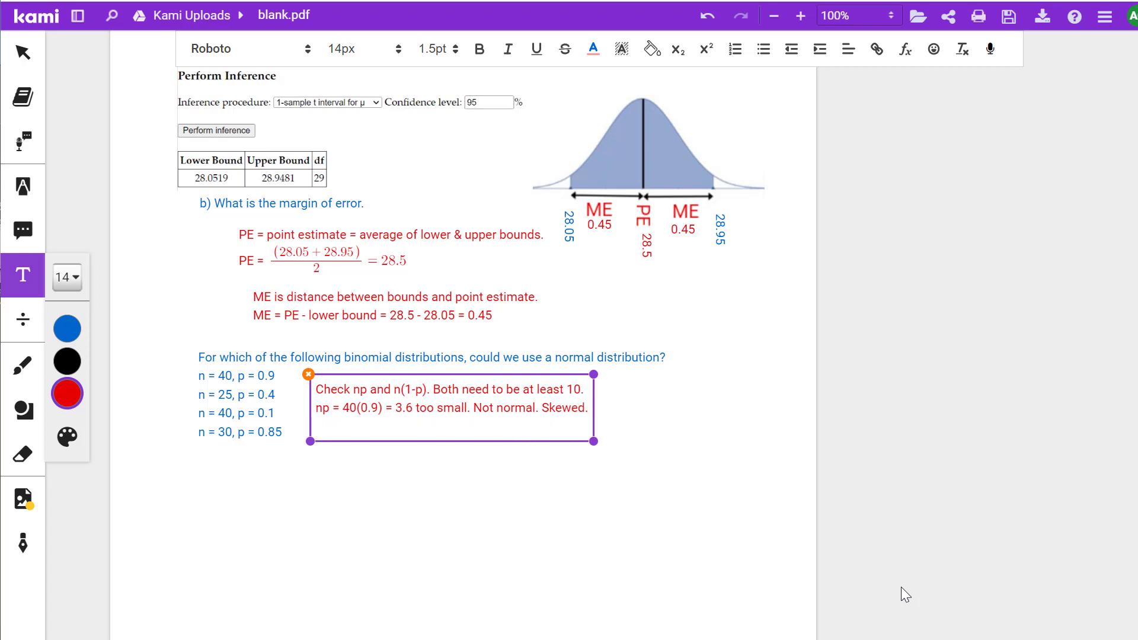
# Add the second check line "np = 25(0.4) = 10, n(1-p) = 25(0.6) = 15 <- works. Both are at least 10.".
pyautogui.write('np = 25(0.4) = 10, n(1-p)')
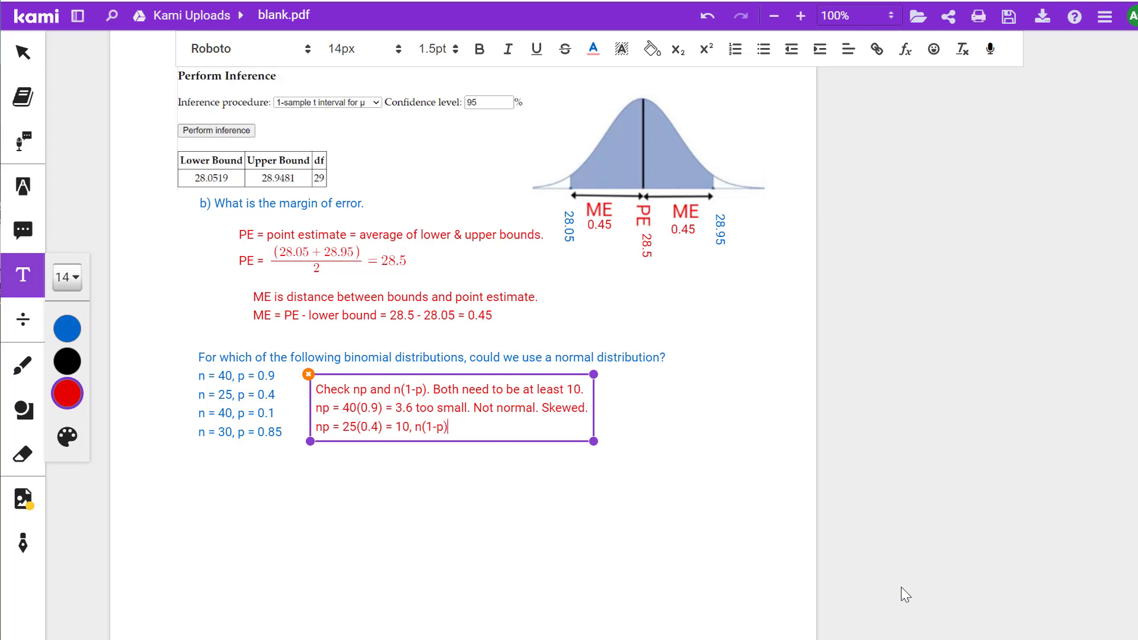
pyautogui.write(' = 25(0.6) = 15 <- works')
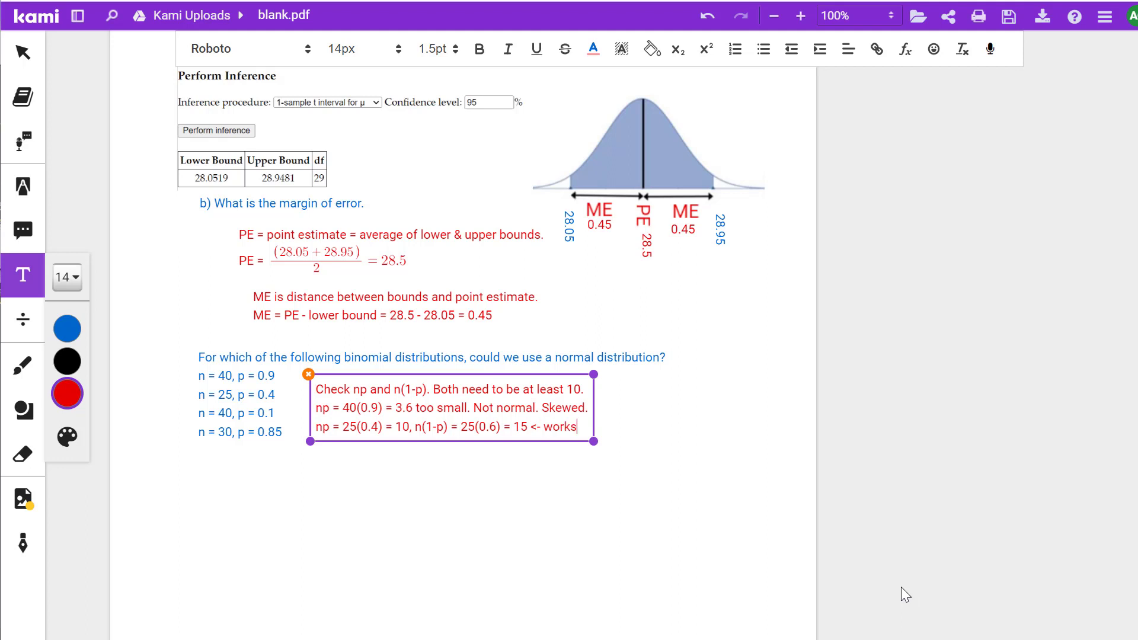
pyautogui.write('. Both are at')
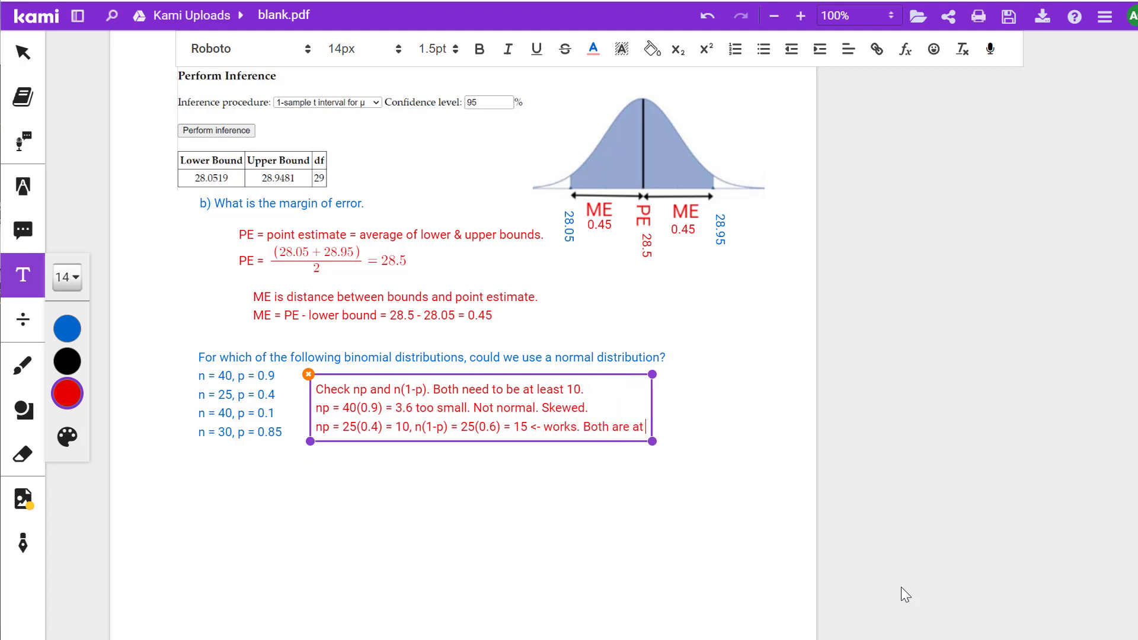
pyautogui.write(' least 10.')
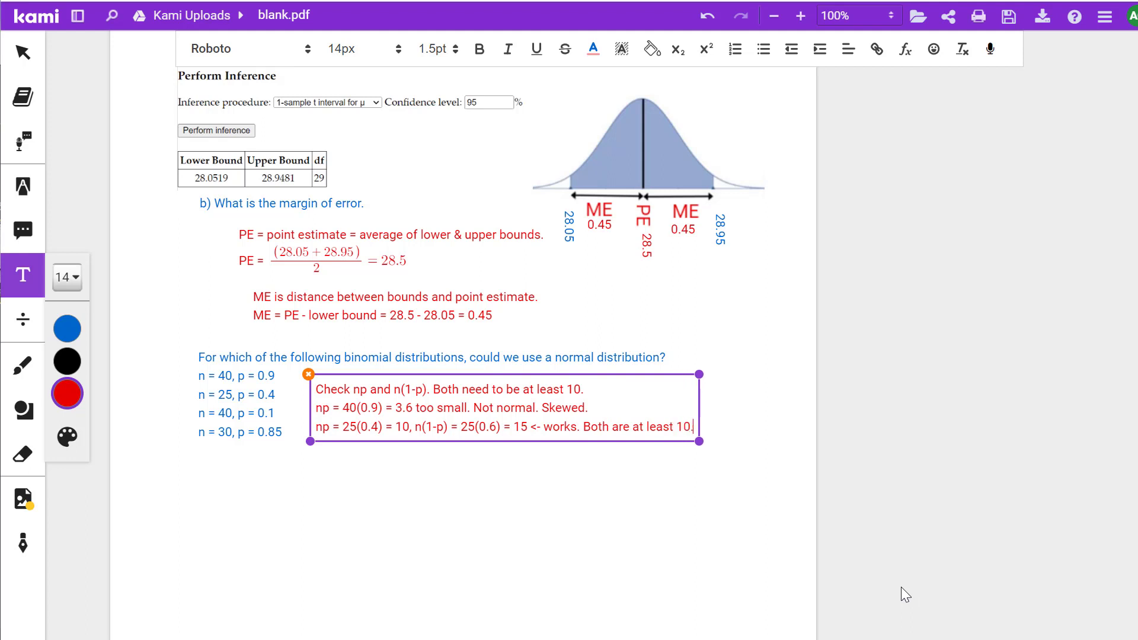
# Start a third check line in the red note with "np = 40(0.1) = 4 too".
pyautogui.press('Return')
pyautogui.write('n')
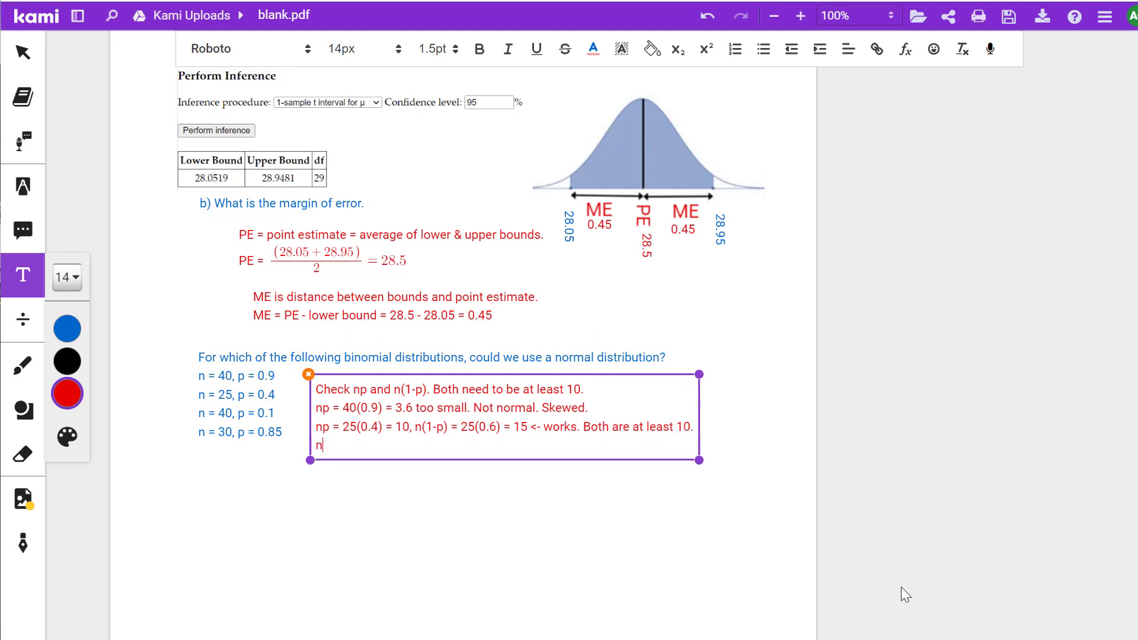
pyautogui.write('p = 40(0.1) = 4 too')
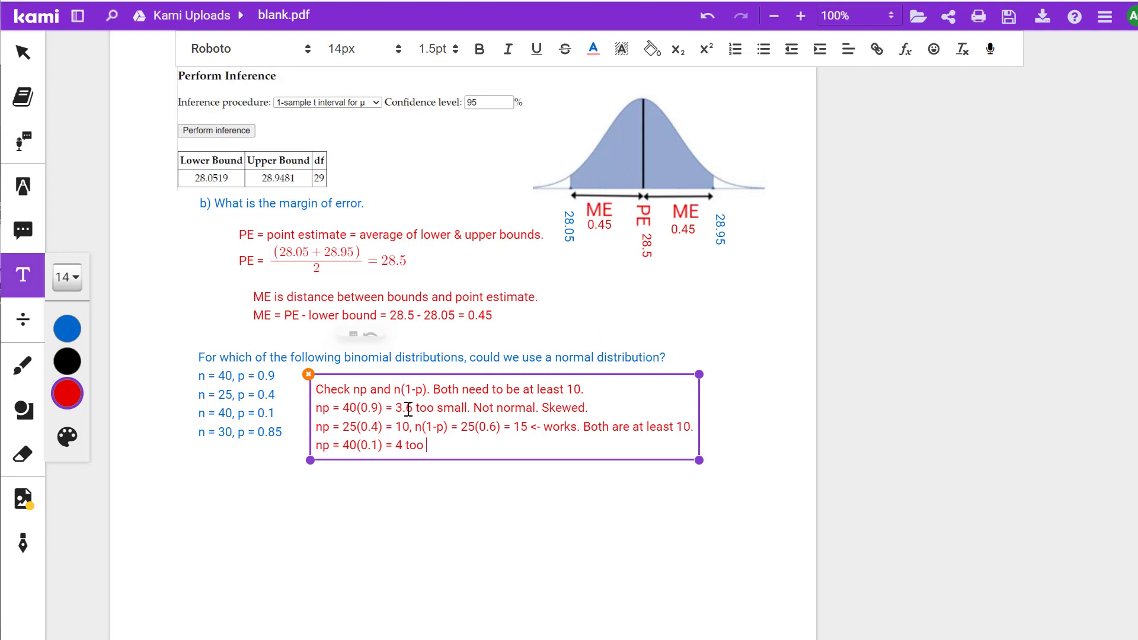
# Correct the 40(0.9) product to 36 and insert ", n(1-p) = 40(0.1) = 4," before "too small" in that line.
pyautogui.press('Delete')
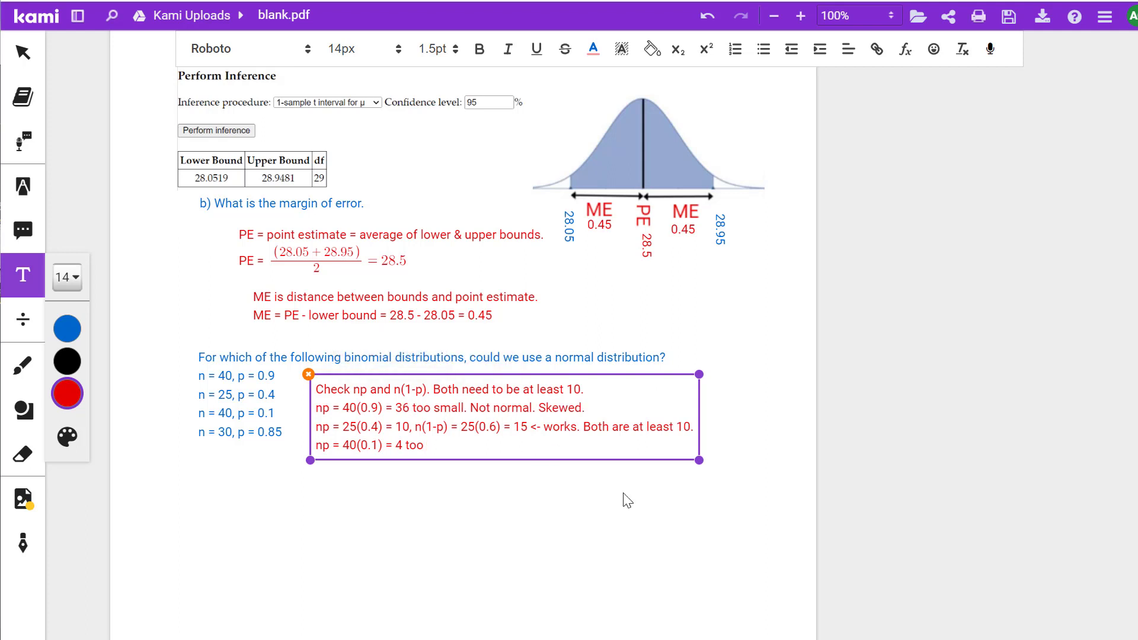
pyautogui.press('Right')
pyautogui.write(', n(1')
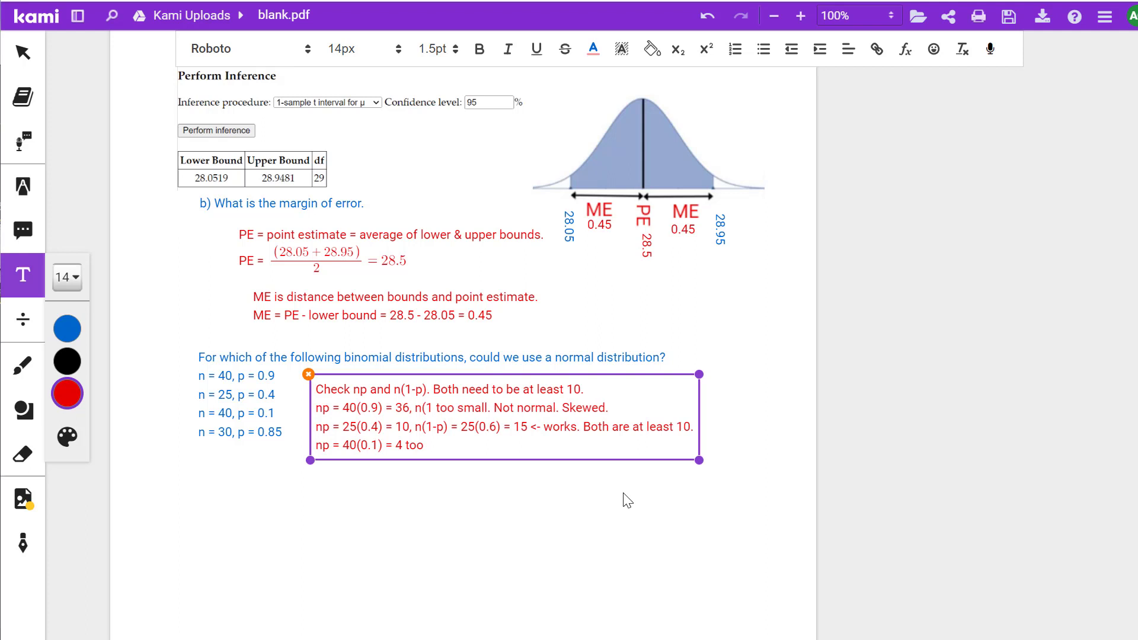
pyautogui.write('-p) =')
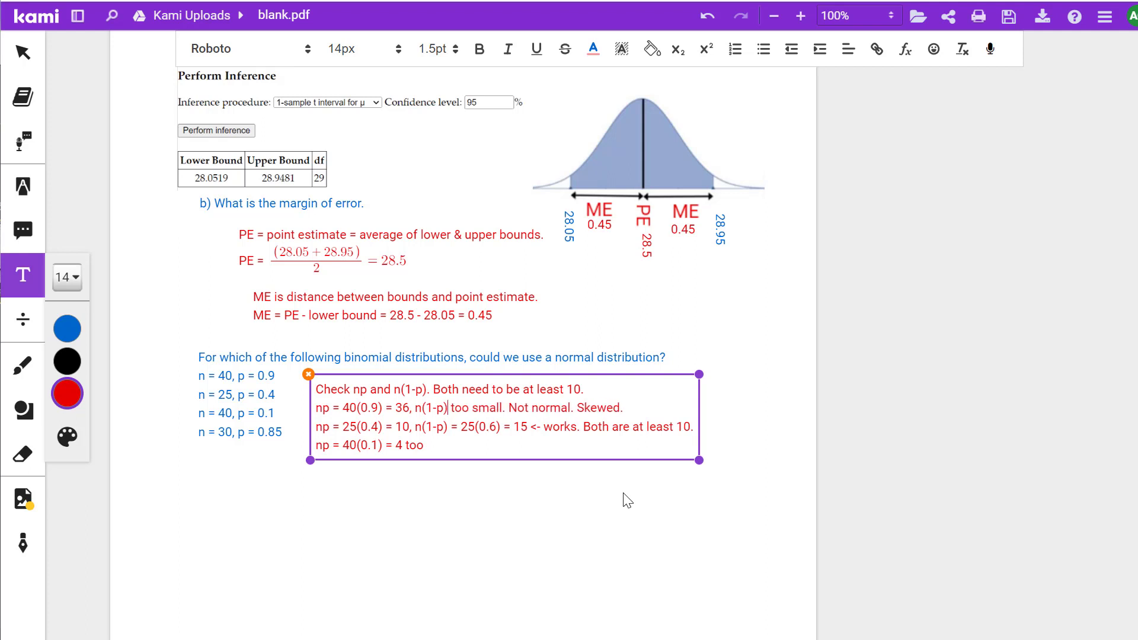
pyautogui.write(' 40(0')
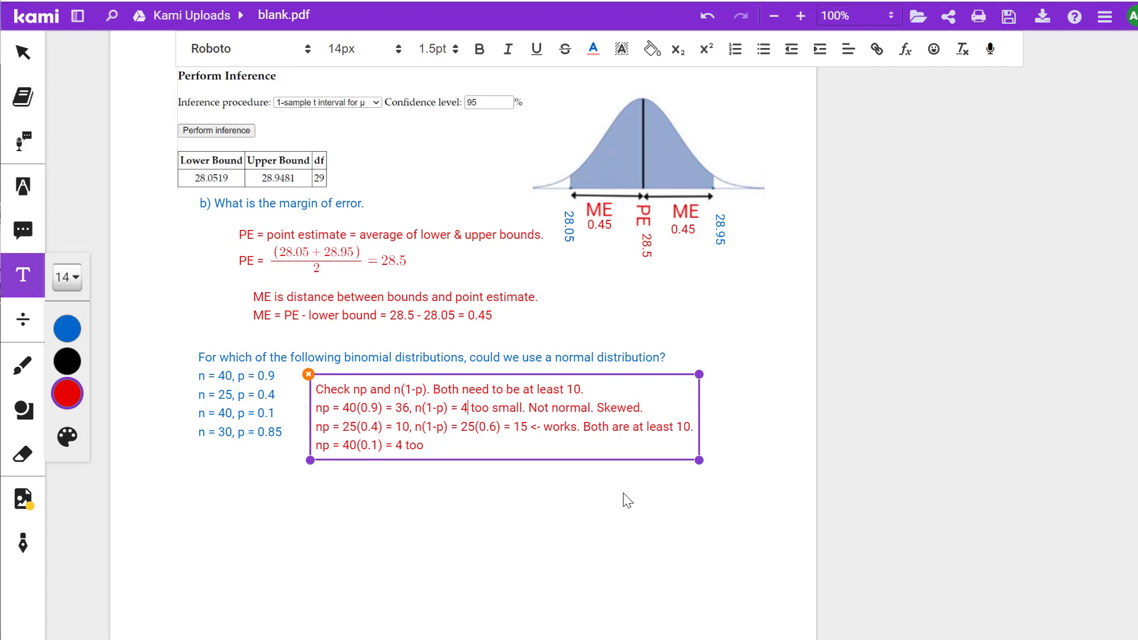
pyautogui.write('.1) = 4')
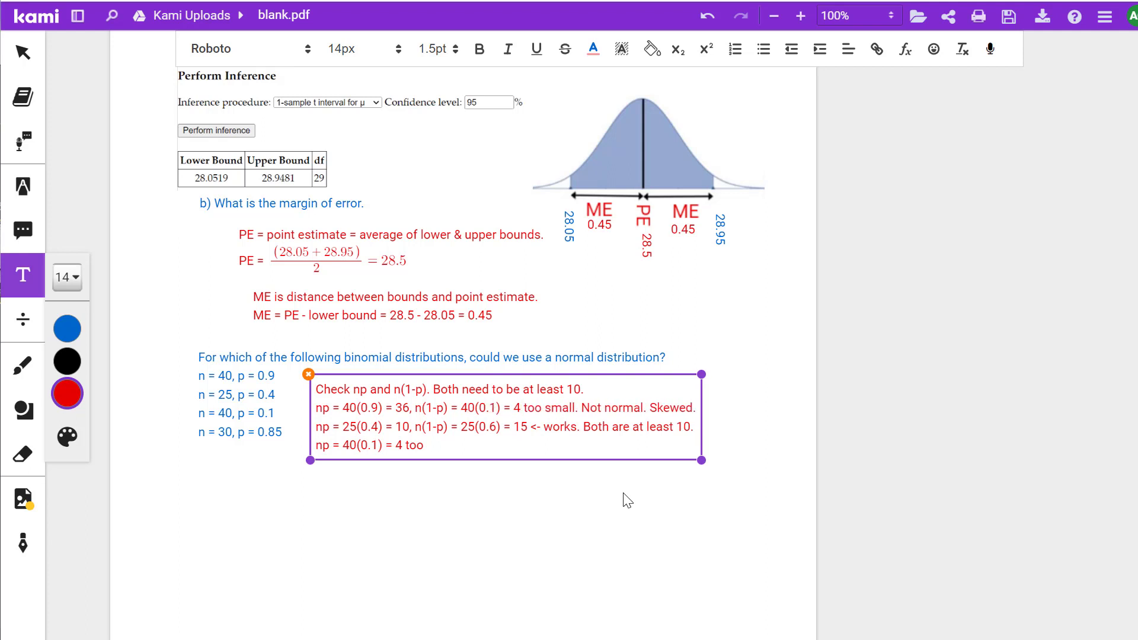
pyautogui.write(',')
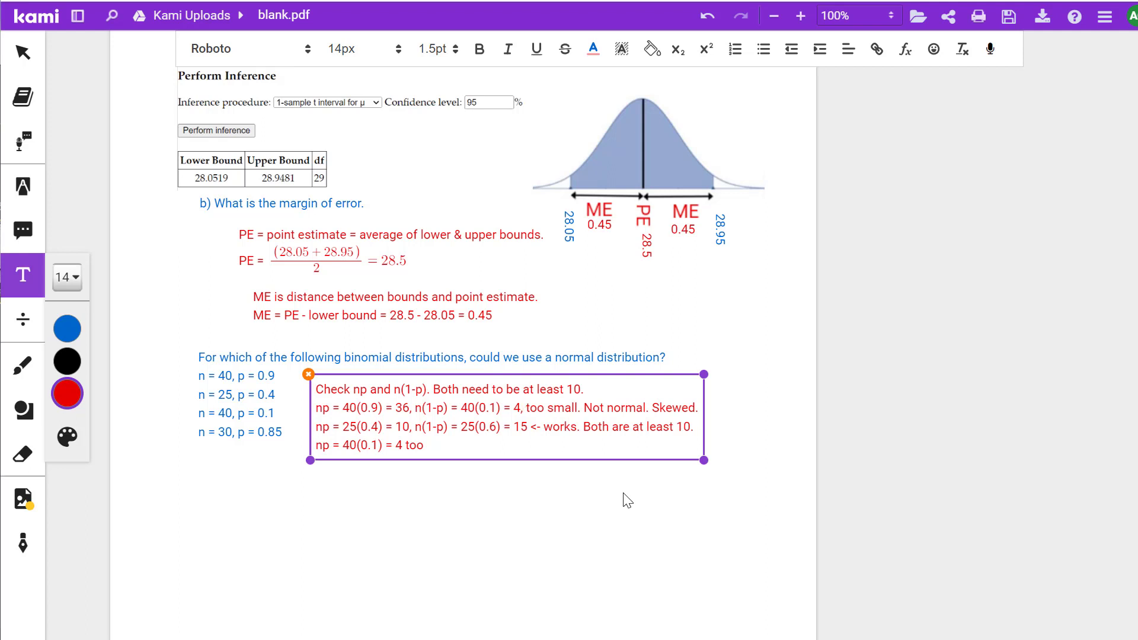
# Replace the trailing "too" in the 40(0.1) line with "-> too small" and start a new line.
pyautogui.click(445, 446)
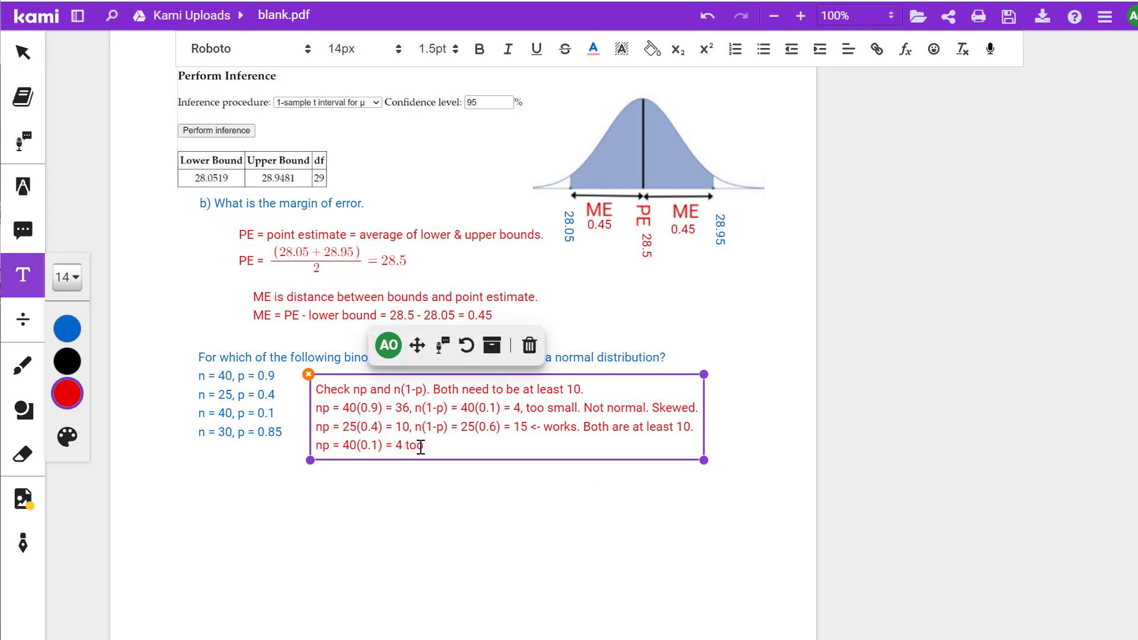
pyautogui.doubleClick(421, 447)
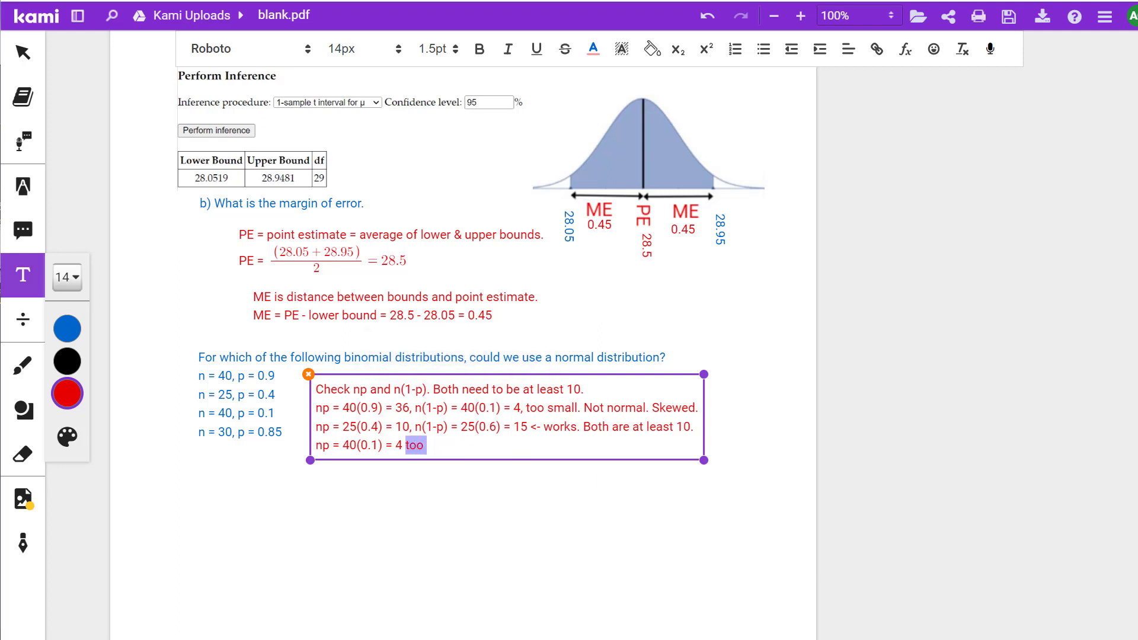
pyautogui.press('BackSpace')
pyautogui.write('-> too small')
pyautogui.press('Return')
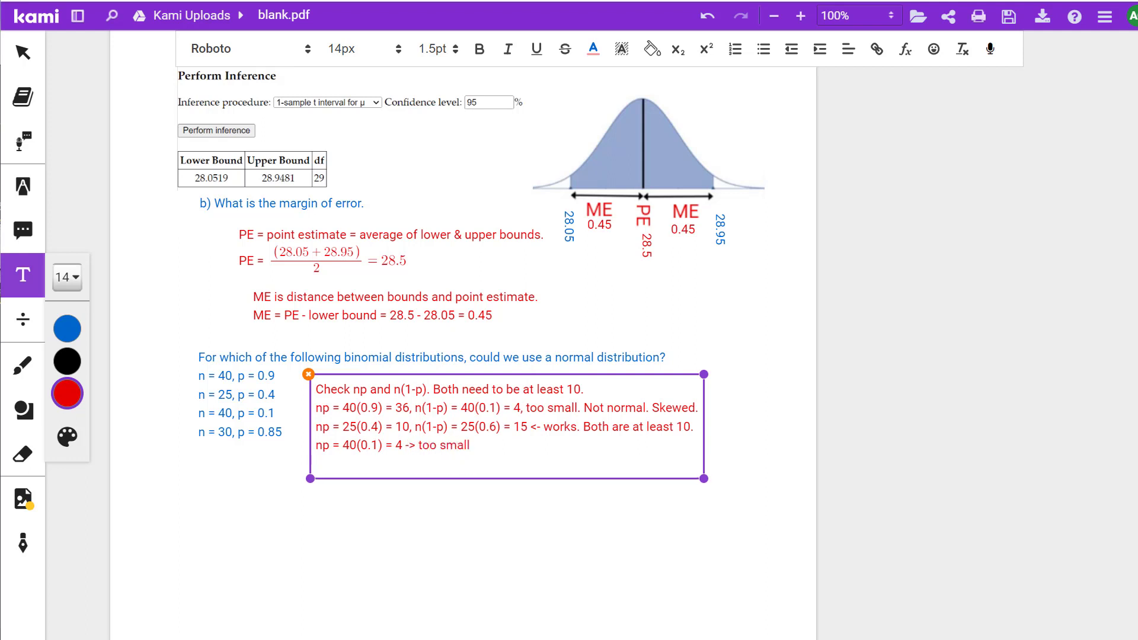
# Begin the check line for n = 30, p = 0.85 with "np - 30(0.85) = 25.5".
pyautogui.write('np - 30(0.85) =')
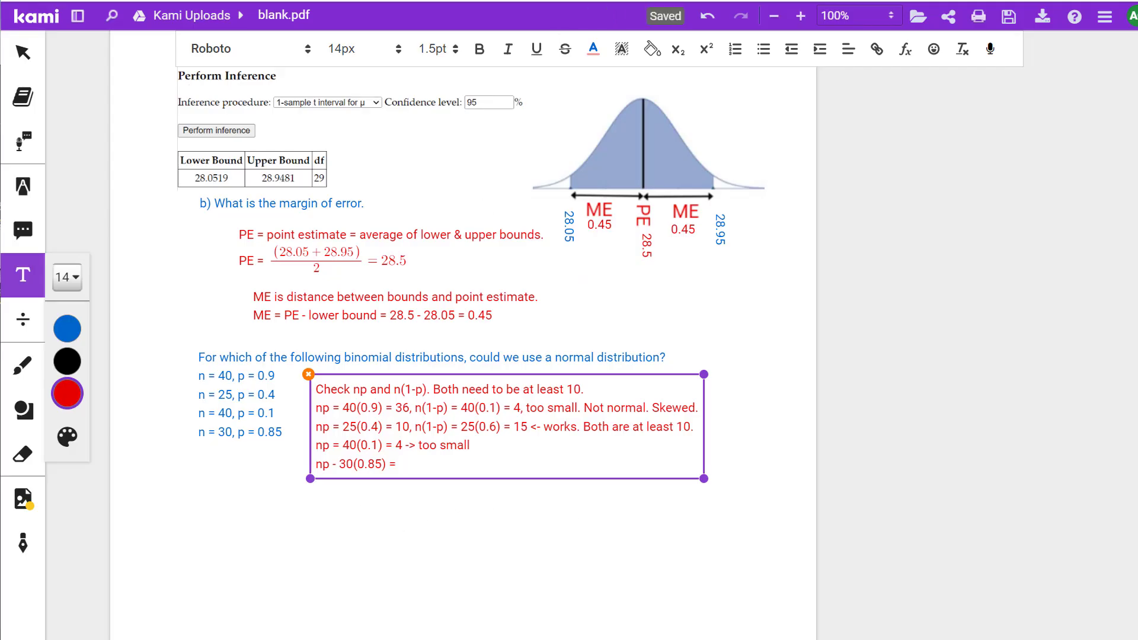
pyautogui.write('25.5, n')
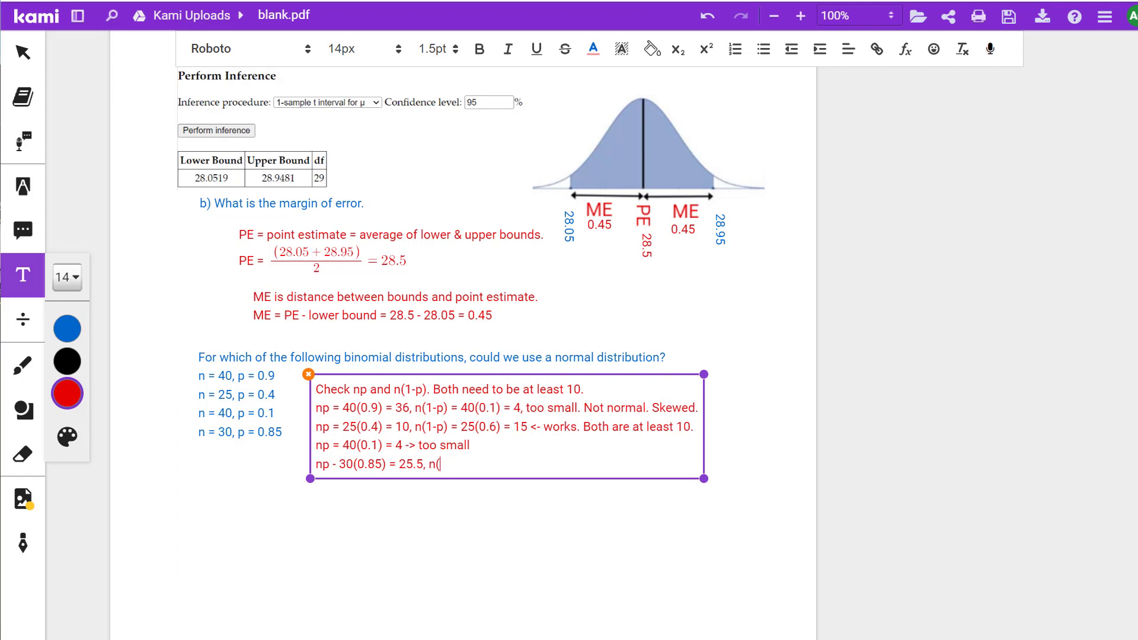
pyautogui.write('(1')
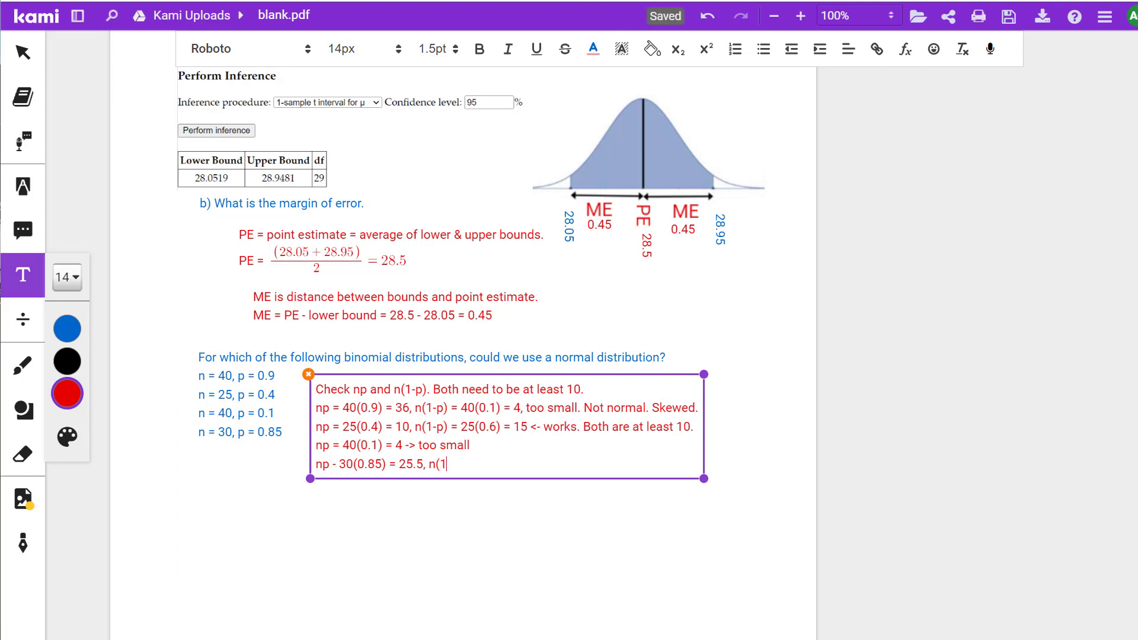
pyautogui.write('-p)=30(')
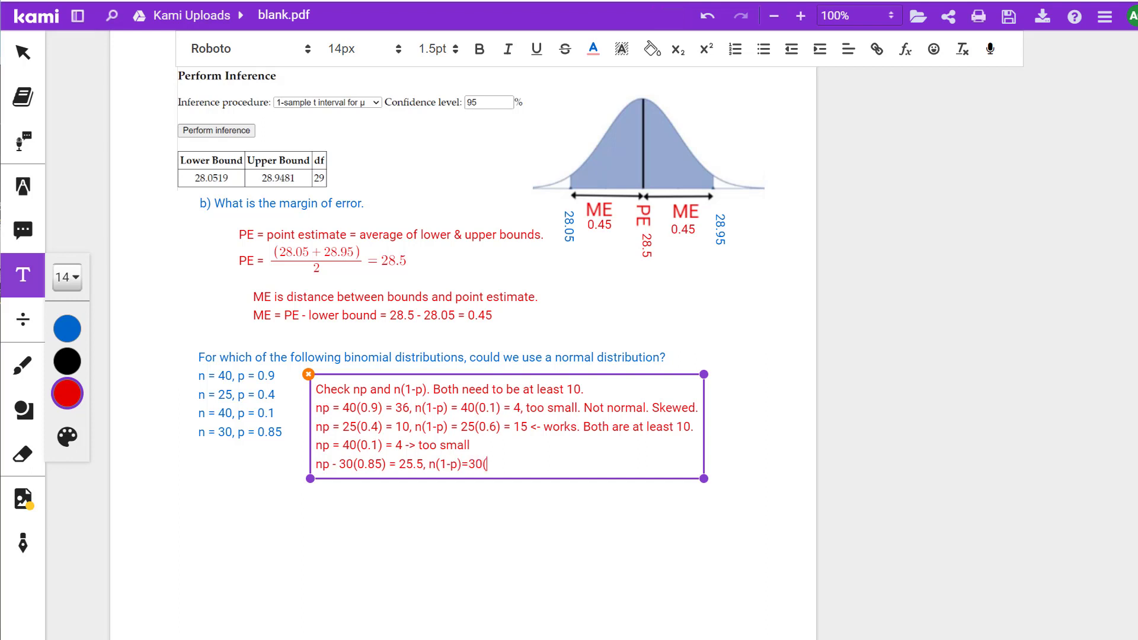
pyautogui.write('0.15')
pyautogui.write(') = 4.5')
pyautogui.write(' ,')
pyautogui.write('-too smal')
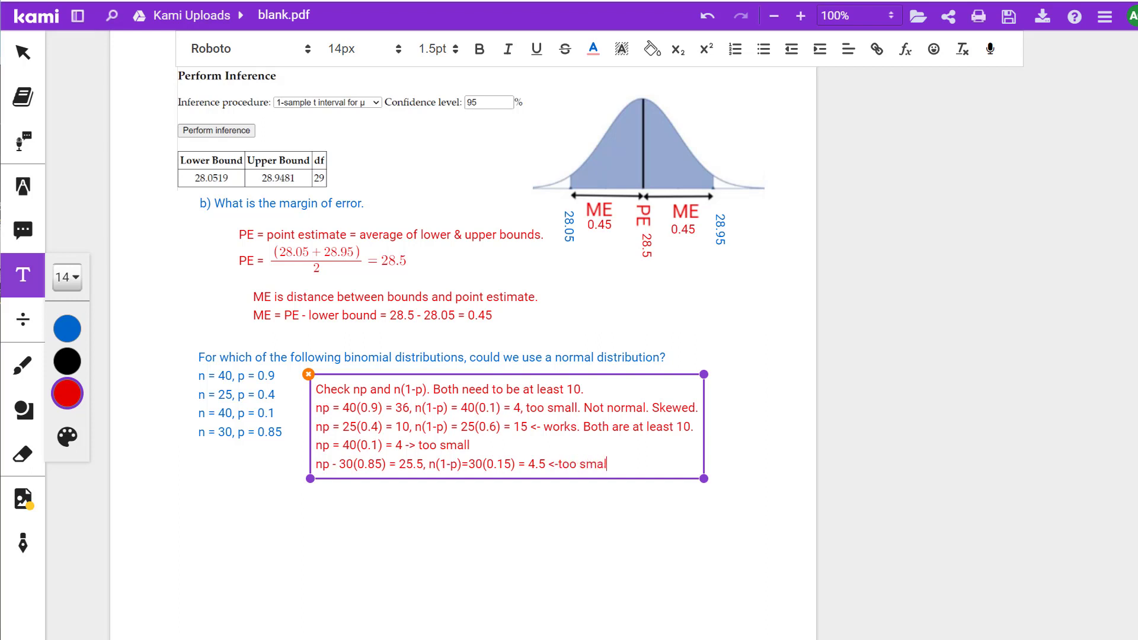
pyautogui.write("l. Doesn't work.")
# Replace the hyphen after "np" in the 30(0.85) line with an equals sign.
pyautogui.click(337, 466)
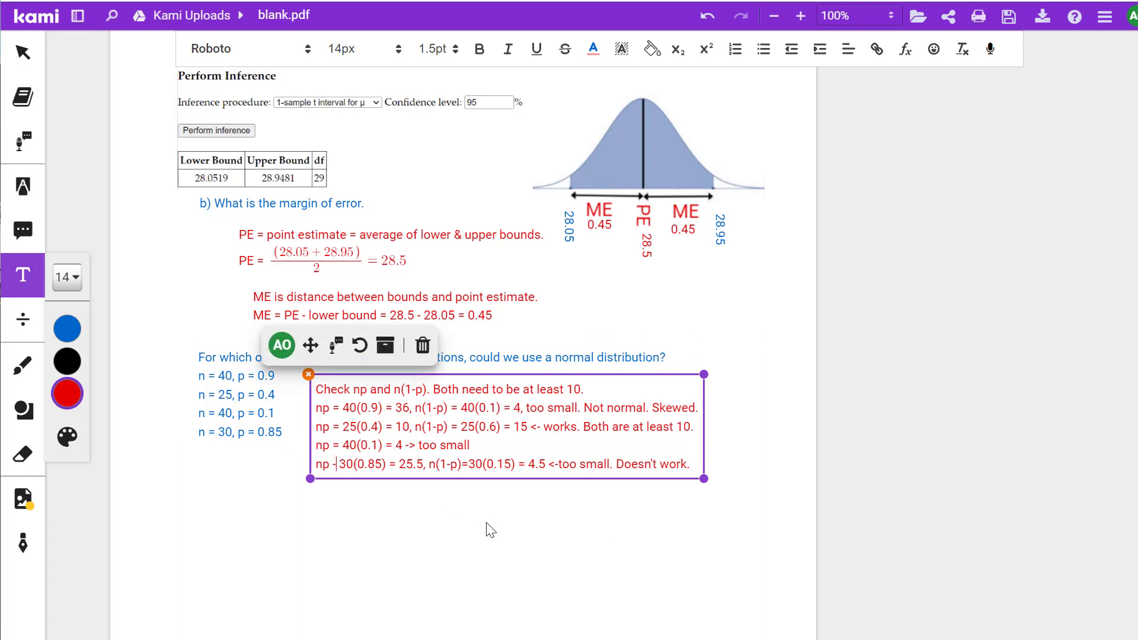
pyautogui.press('BackSpace')
pyautogui.write('=')
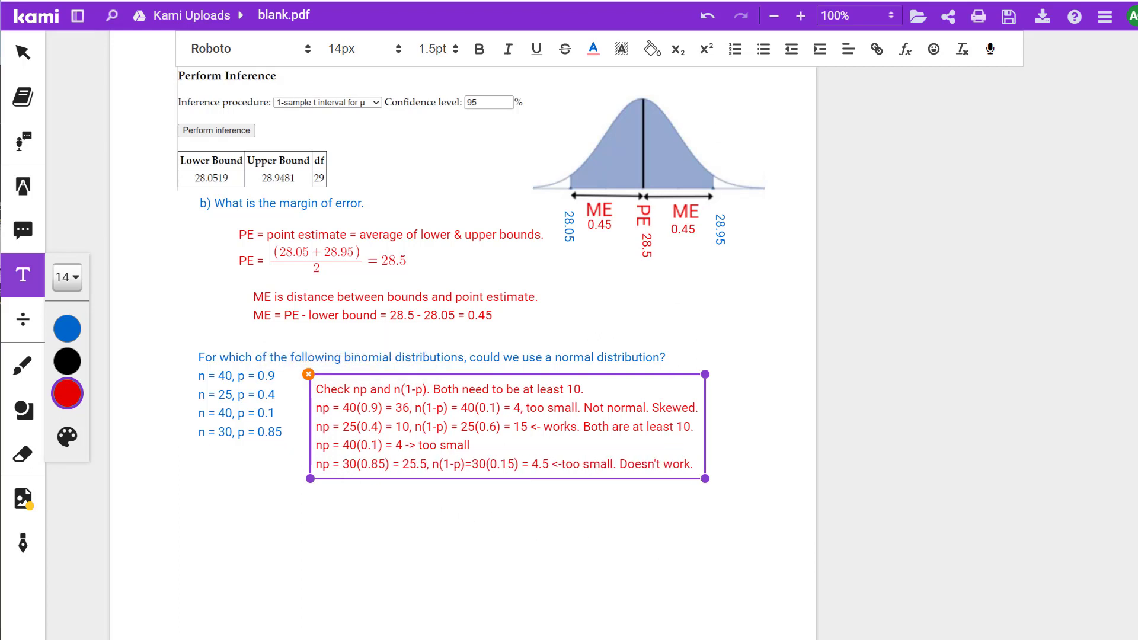
# Switch to WebAssign, answer Part II question a with n = 25, p = 0.4, and select question b with its four options.
pyautogui.hotkey('alt', 'Tab')
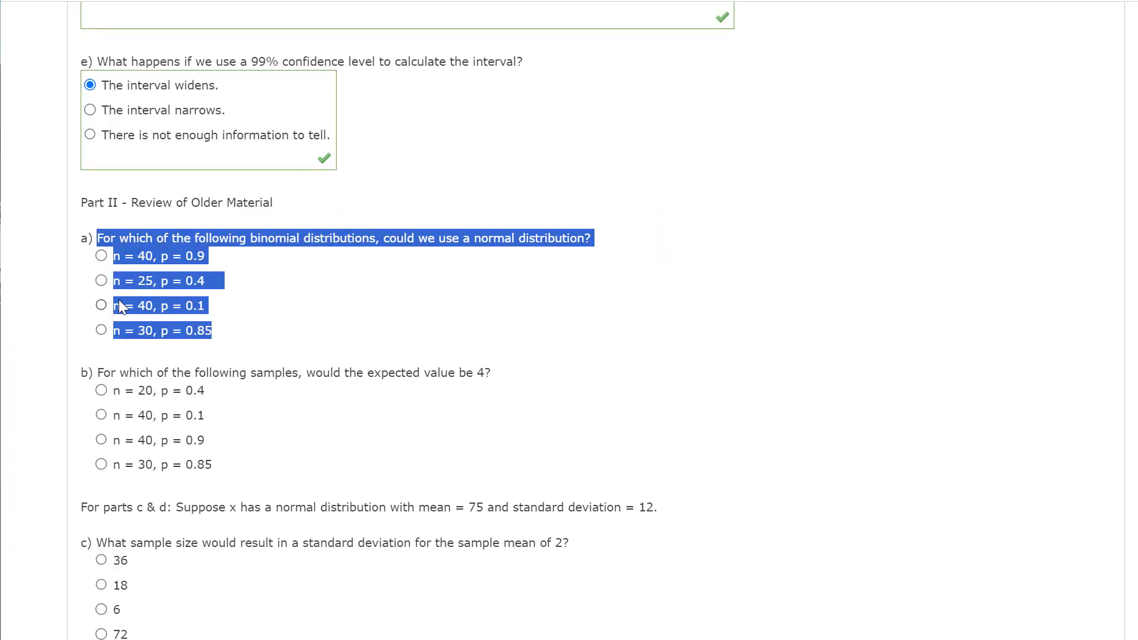
pyautogui.click(313, 437)
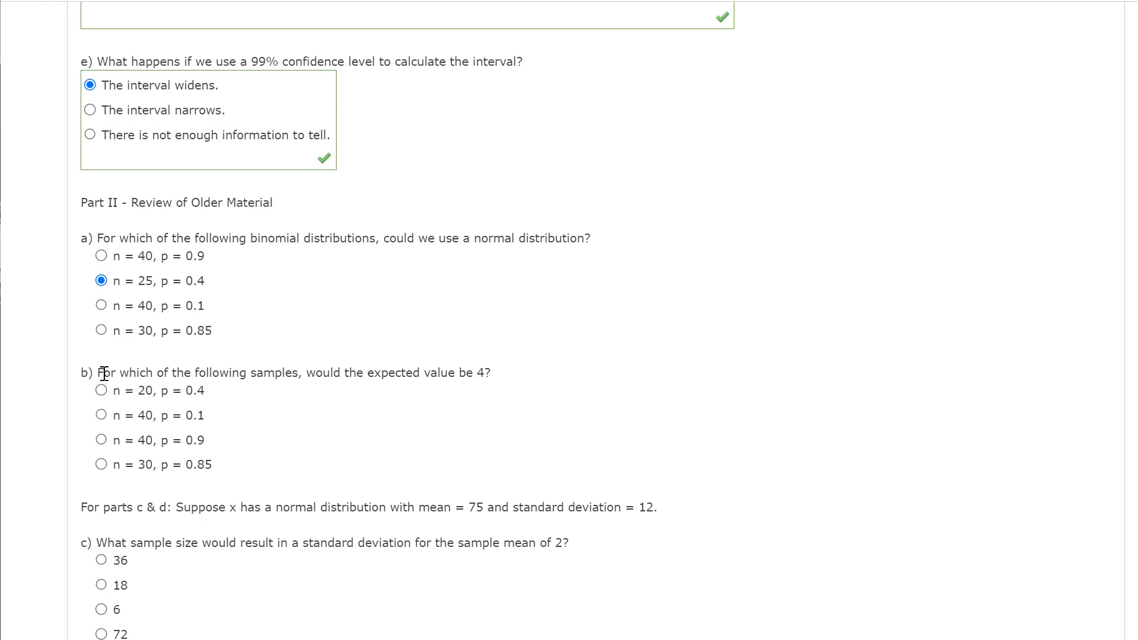
pyautogui.moveTo(82, 373); pyautogui.dragTo(245, 464)
pyautogui.hotkey('ctrl', 'c')
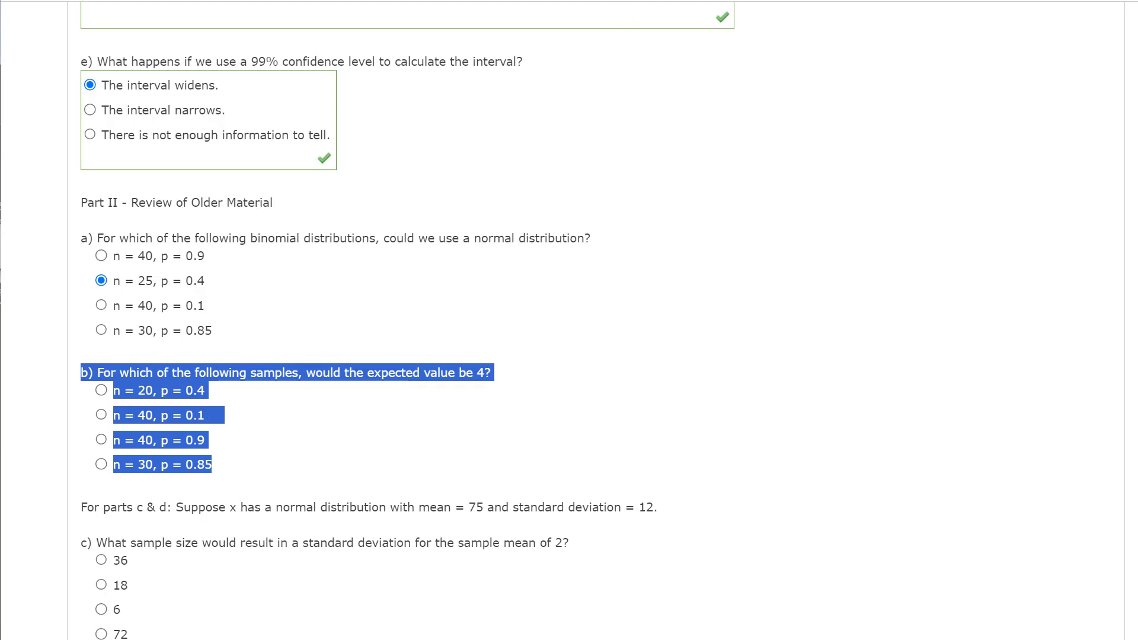
# Paste the copied question b and its options into a new blue text box in Kami, below the binomial distributions question.
pyautogui.hotkey('ctrl', 'Tab')
pyautogui.click(211, 507)
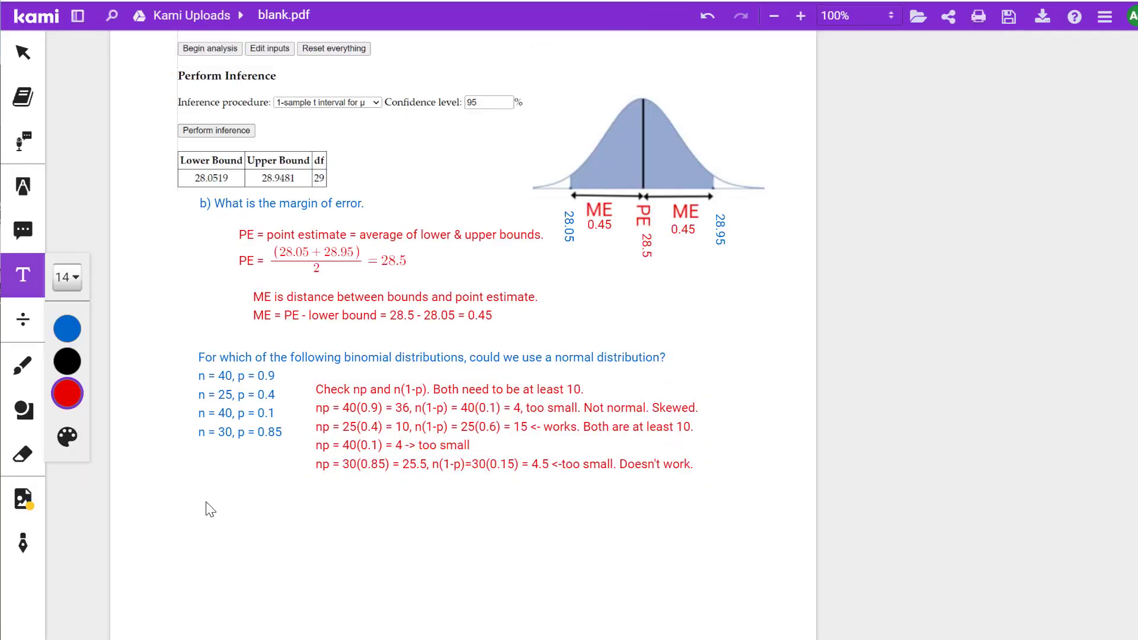
pyautogui.click(210, 510)
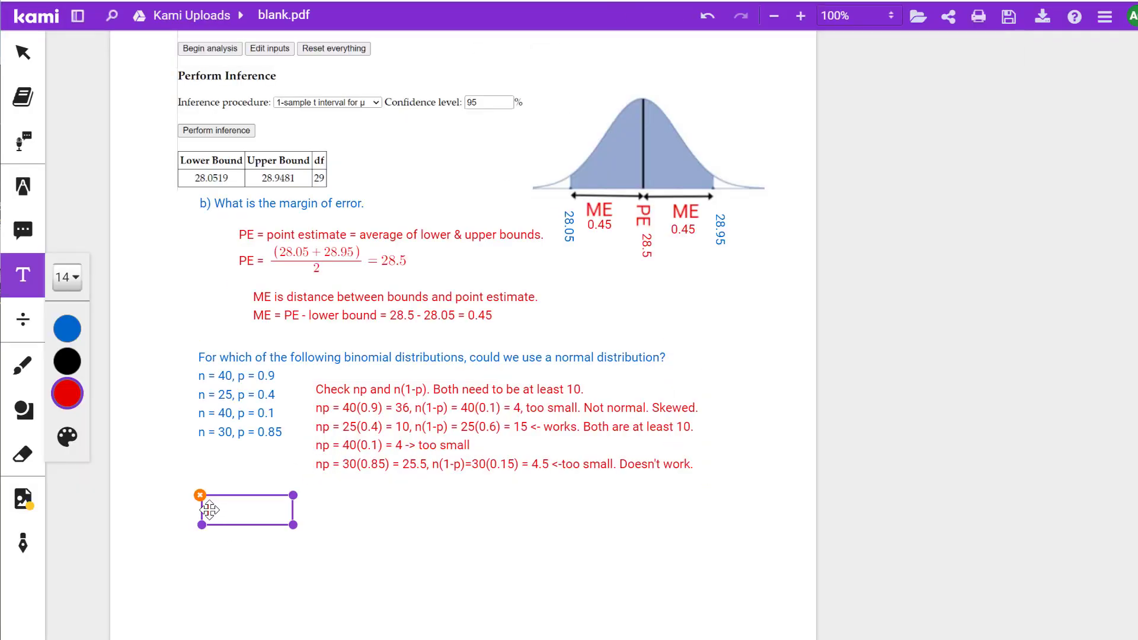
pyautogui.click(67, 329)
pyautogui.hotkey('ctrl', 'v')
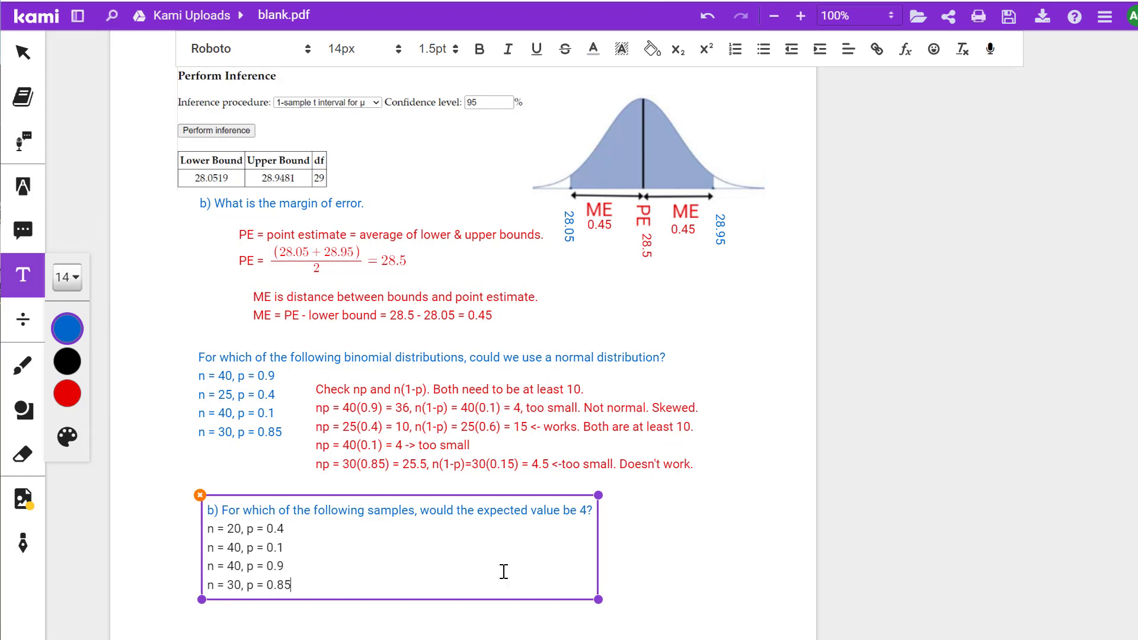
# Add a red text box beside the question b options reading "Expected value = np = mean" and start a new line.
pyautogui.click(669, 526)
pyautogui.click(640, 536)
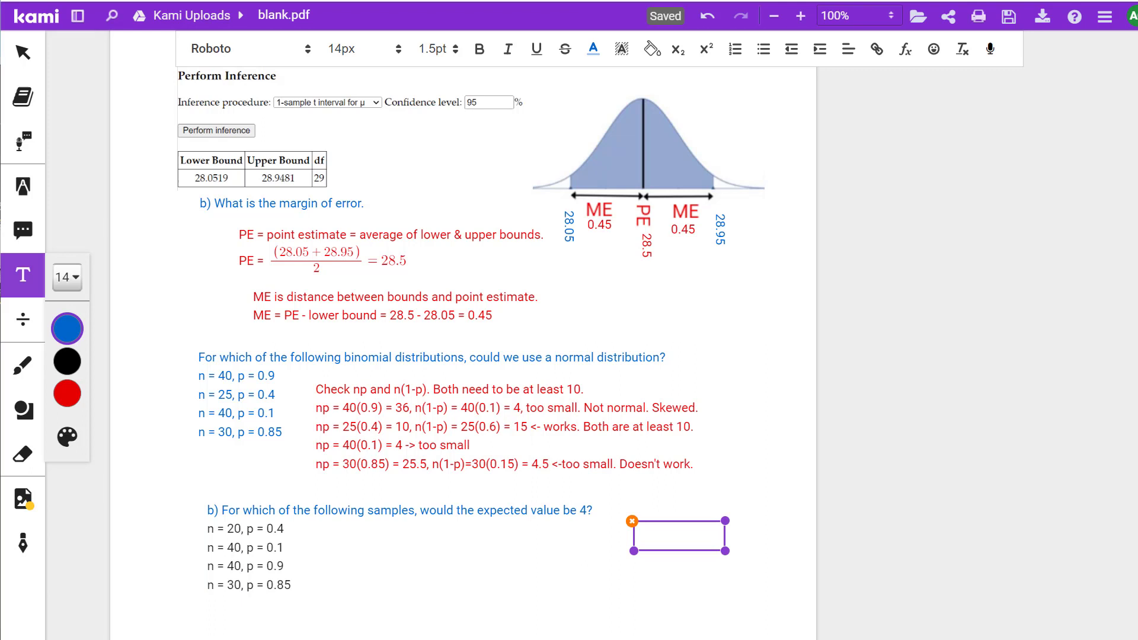
pyautogui.click(67, 394)
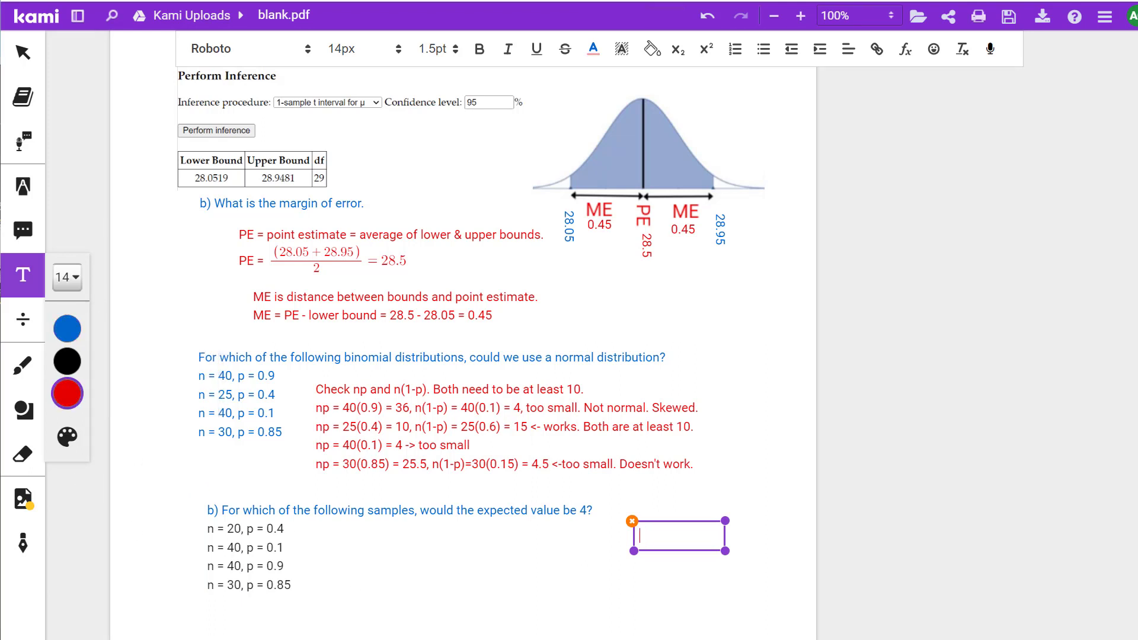
pyautogui.write('Expected value = np = mean')
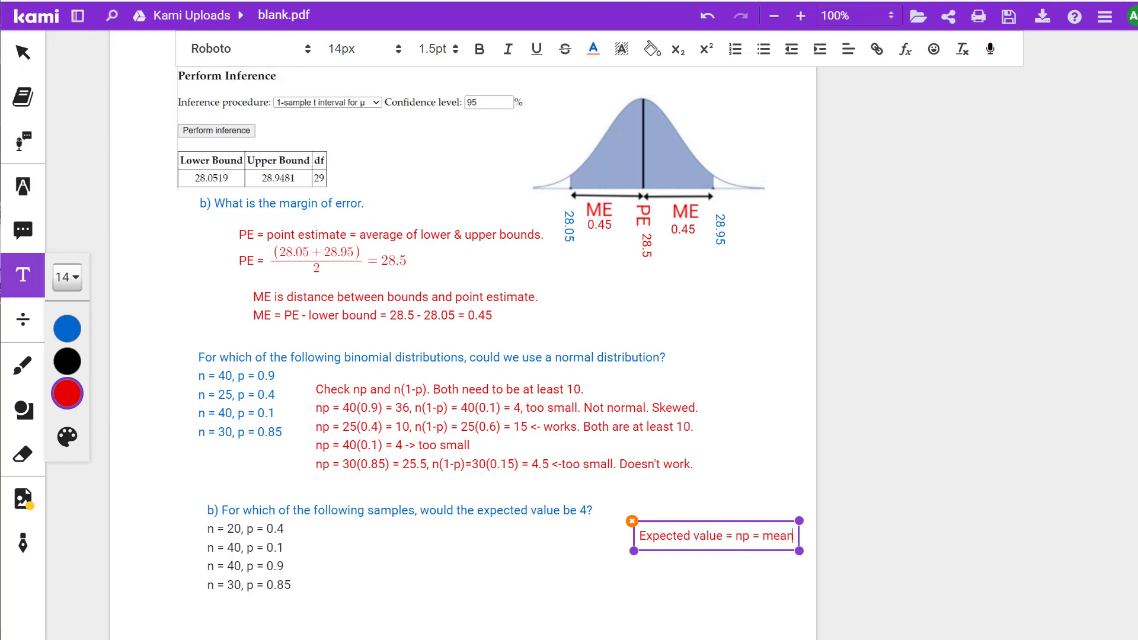
pyautogui.press('Return')
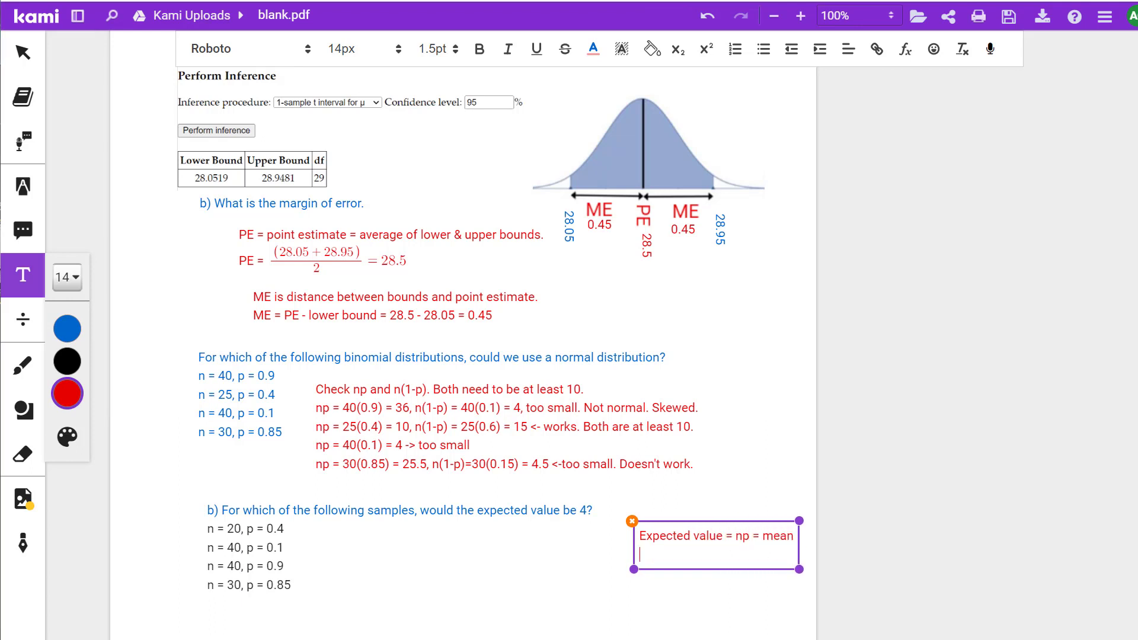
# Add the lines "np = 20(0.4) = 8" and "np = 40(0.1) =4" to the expected value box and move it beside the question b options.
pyautogui.write('np = 20(0.4) = 8')
pyautogui.press('Return')
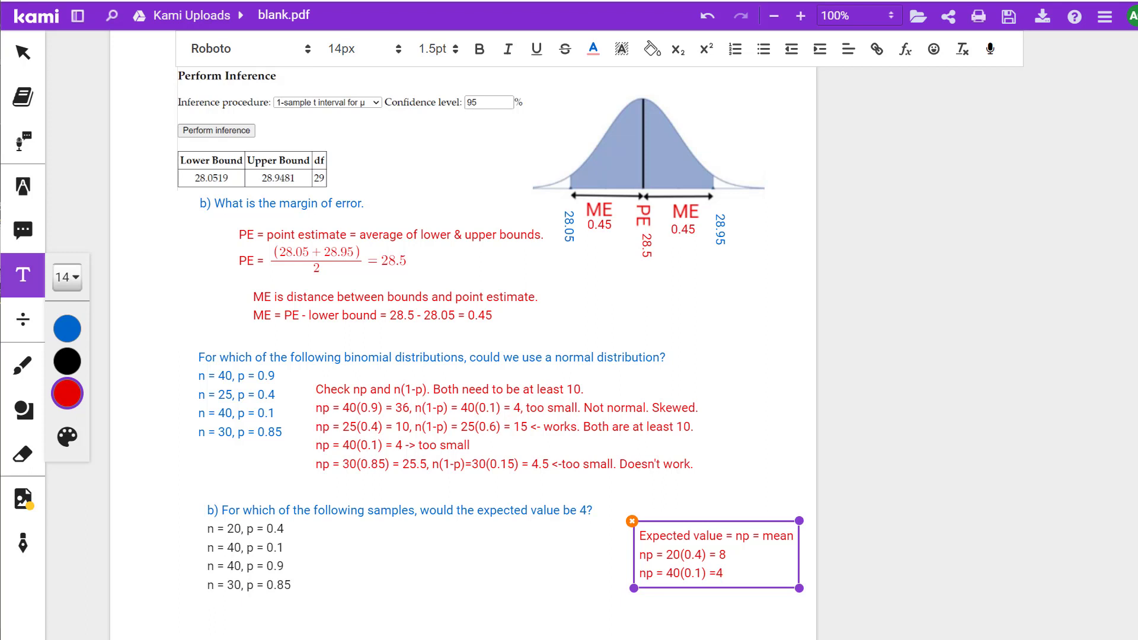
pyautogui.moveTo(740, 524); pyautogui.dragTo(433, 521)
pyautogui.click(385, 454)
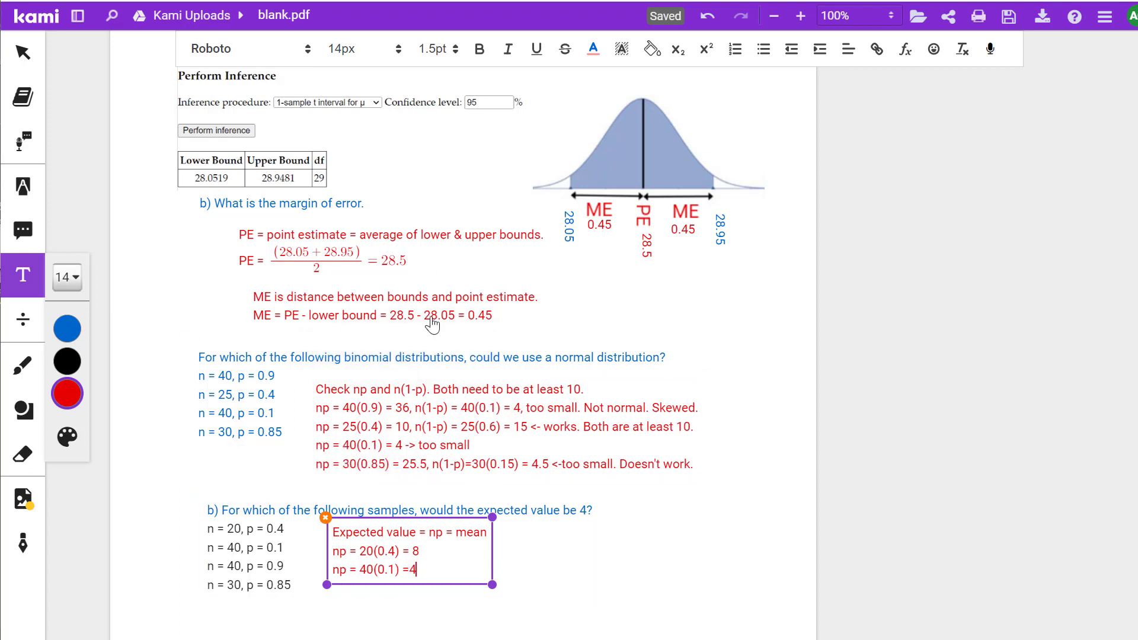
# Switch to WebAssign, answer Part II question b with n = 40, p = 0.1, and select the parts c & d introduction through question c.
pyautogui.click(300, 561)
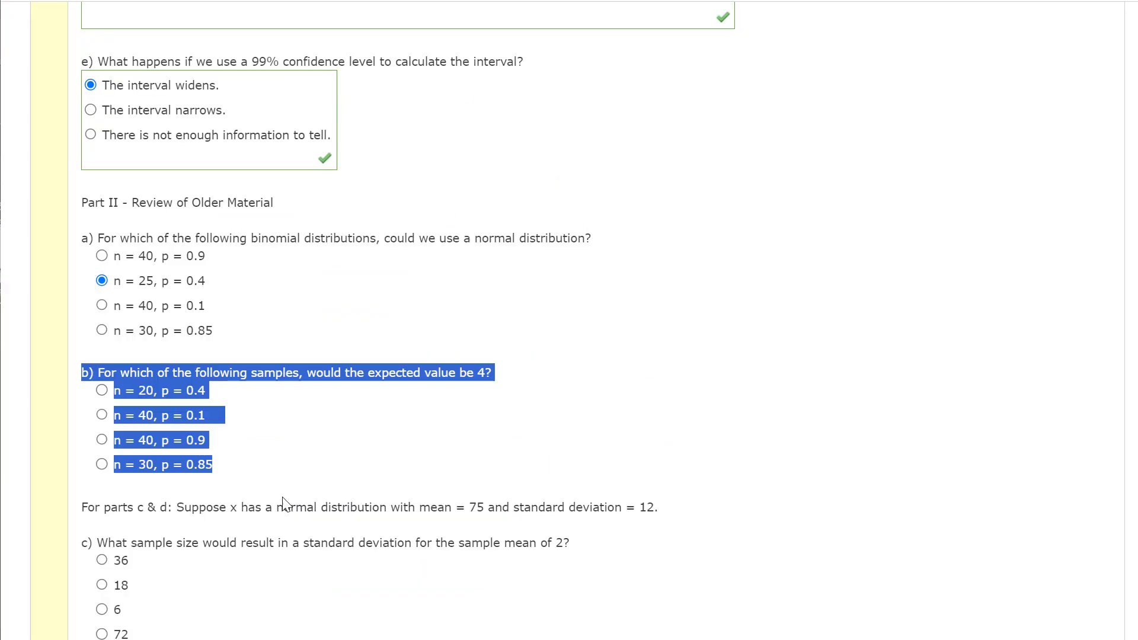
pyautogui.click(104, 415)
pyautogui.click(271, 480)
pyautogui.scroll(-5, 274, 485)
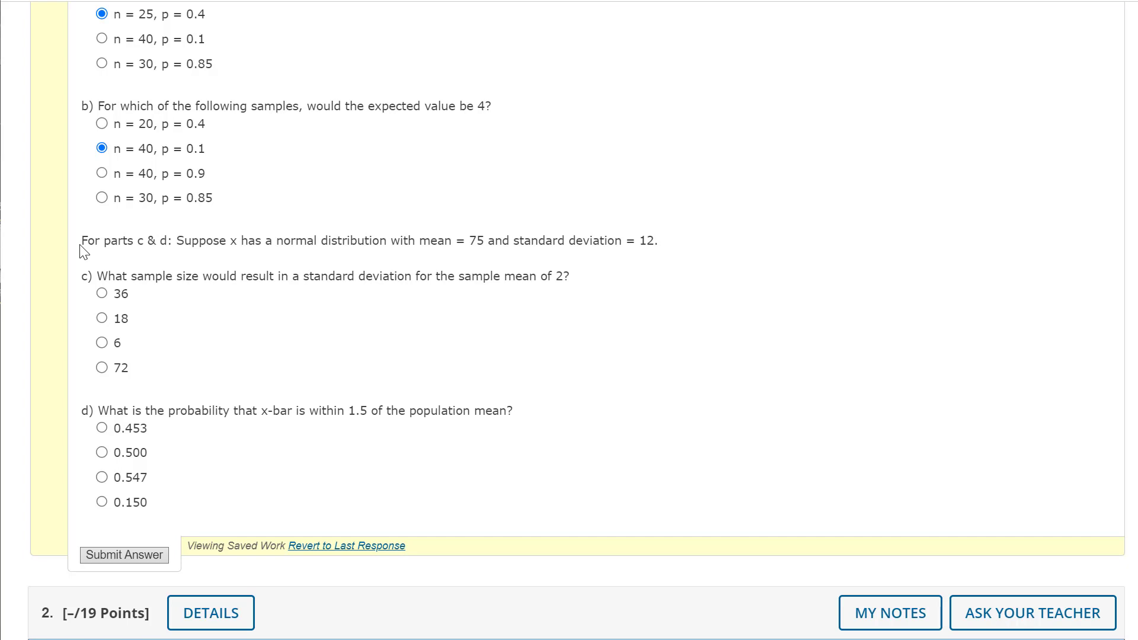
pyautogui.moveTo(87, 240); pyautogui.dragTo(669, 280)
pyautogui.hotkey('ctrl', 'c')
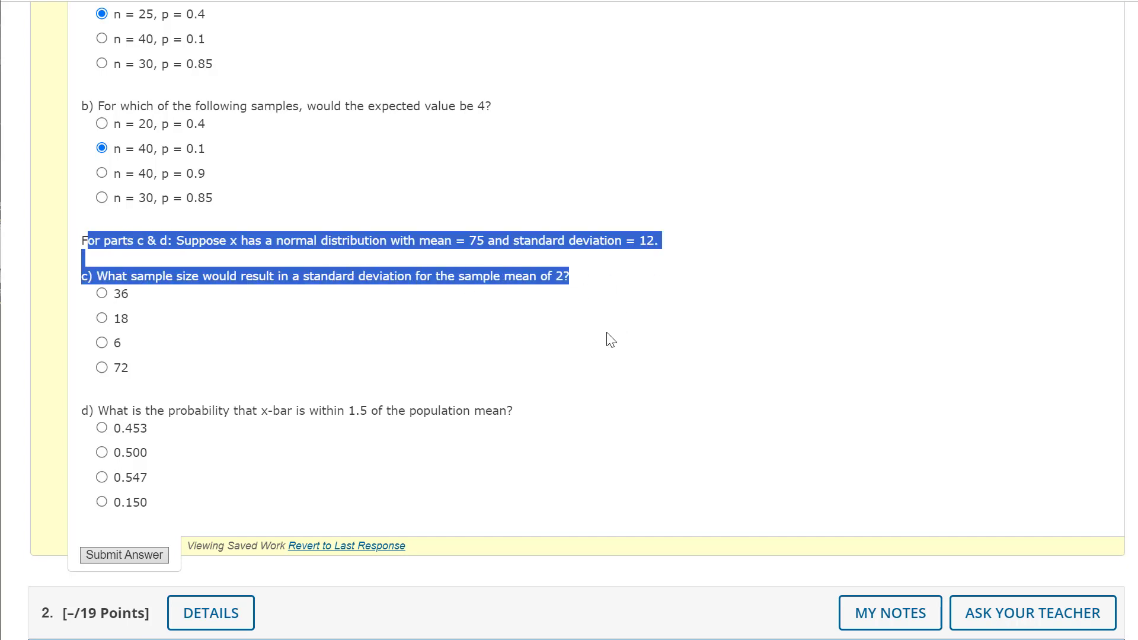
# Switch back to Kami and add one blank A4 portrait page to the document.
pyautogui.hotkey('ctrl', 'Tab')
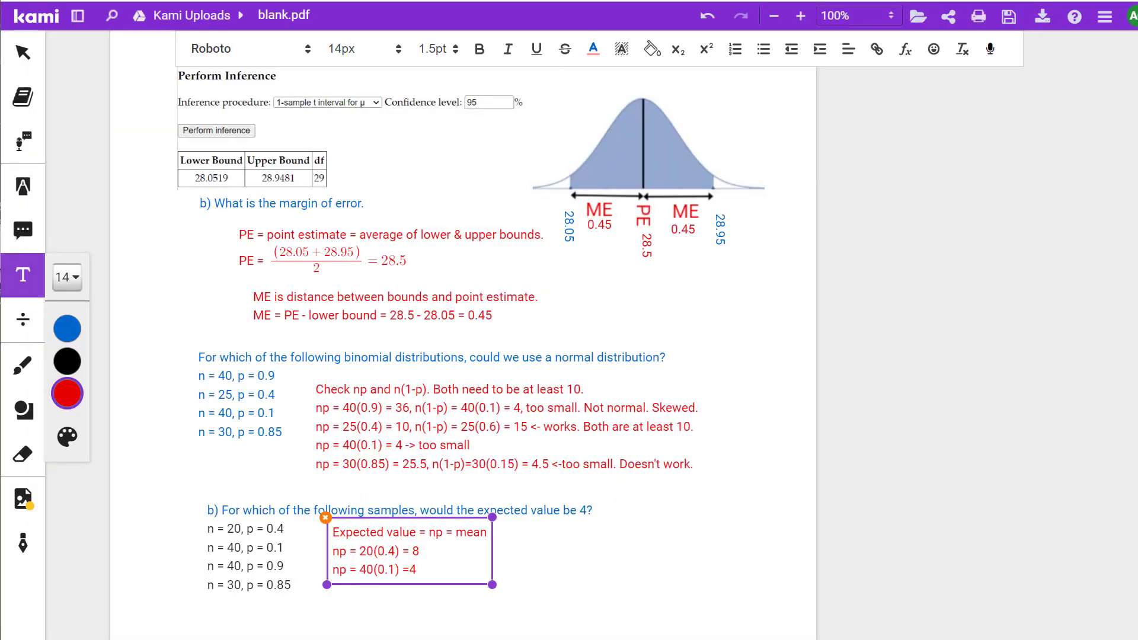
pyautogui.click(197, 613)
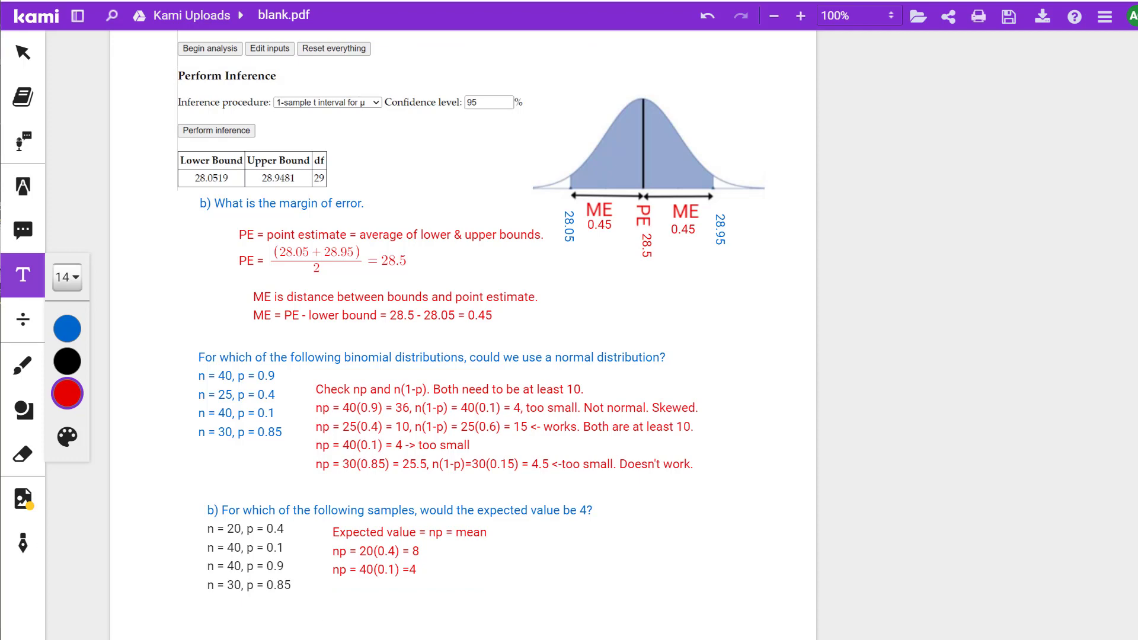
pyautogui.click(202, 636)
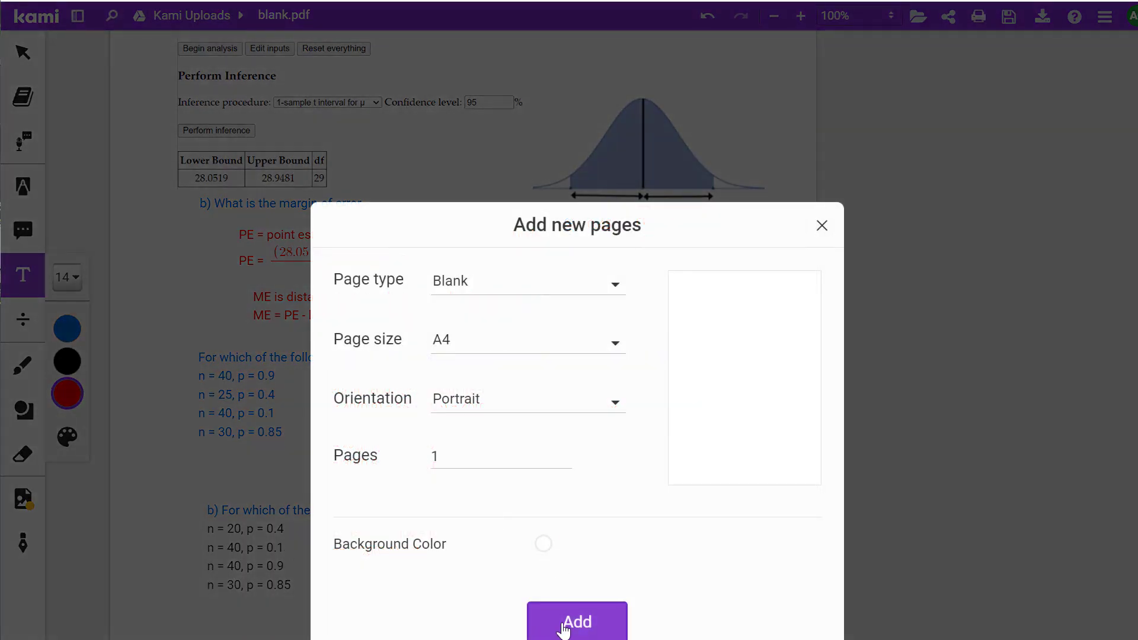
pyautogui.click(557, 622)
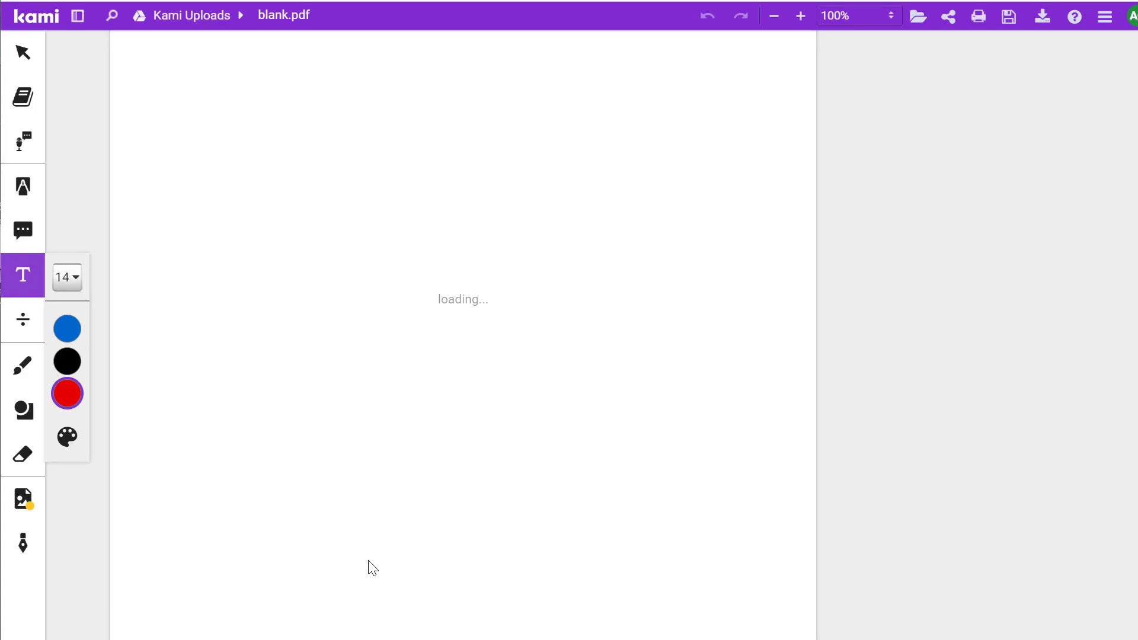
# Rename the document as Unit I Scratchwork.
pyautogui.click(277, 15)
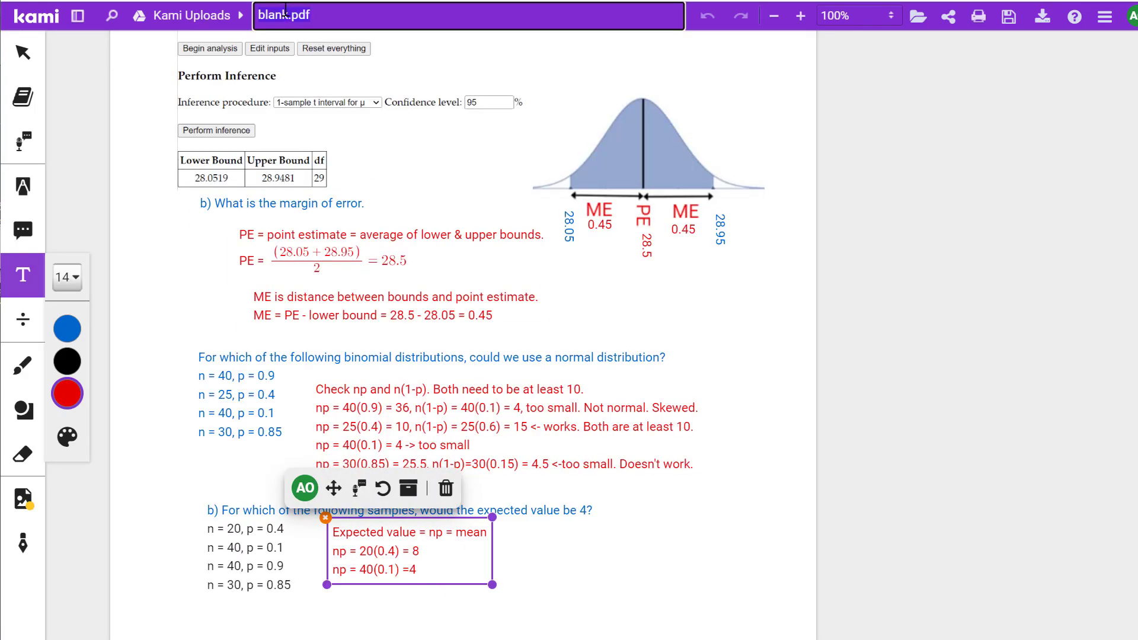
pyautogui.write('Unit I Scrat')
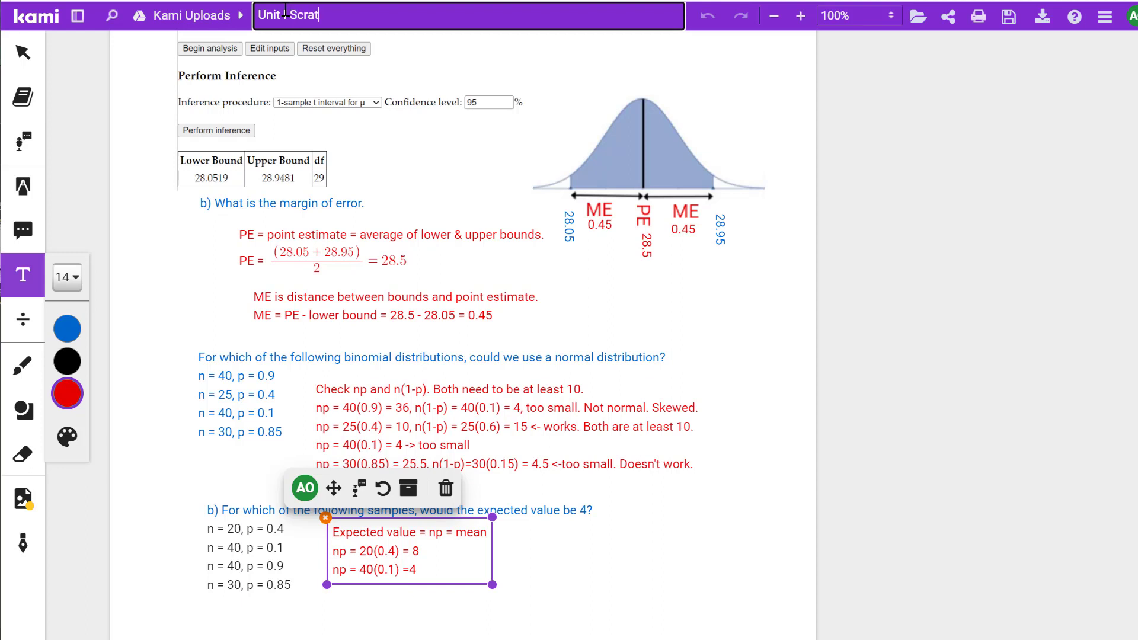
pyautogui.write('chwork')
pyautogui.press('Return')
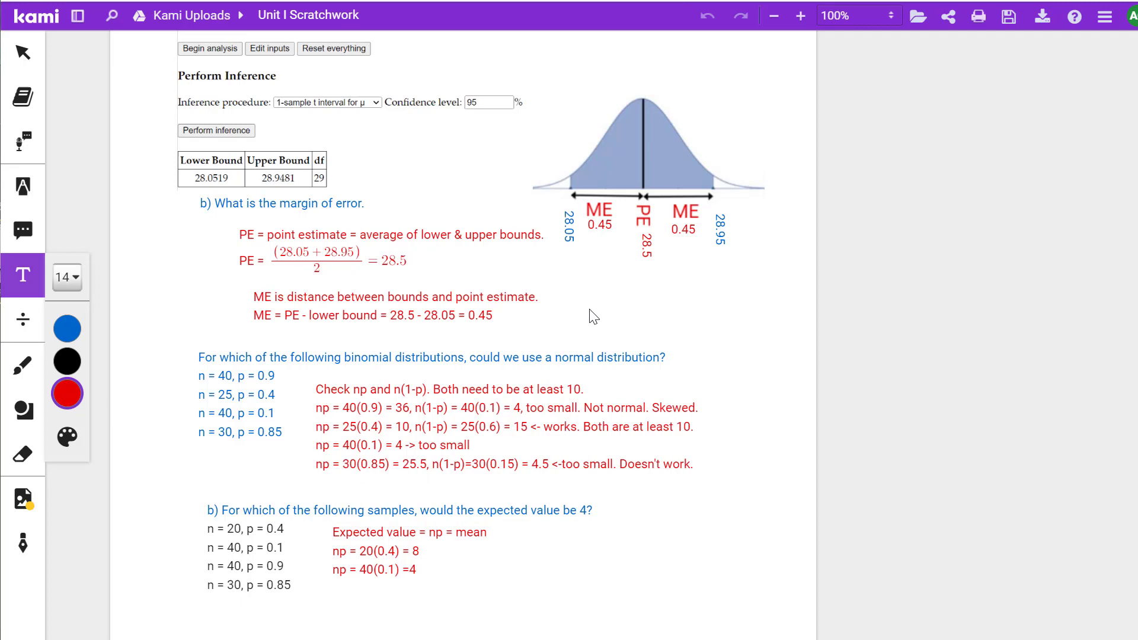
# Paste the copied parts c & d introduction and question c into a new blue text box below the question b options.
pyautogui.scroll(-5, 444, 456)
pyautogui.click(196, 363)
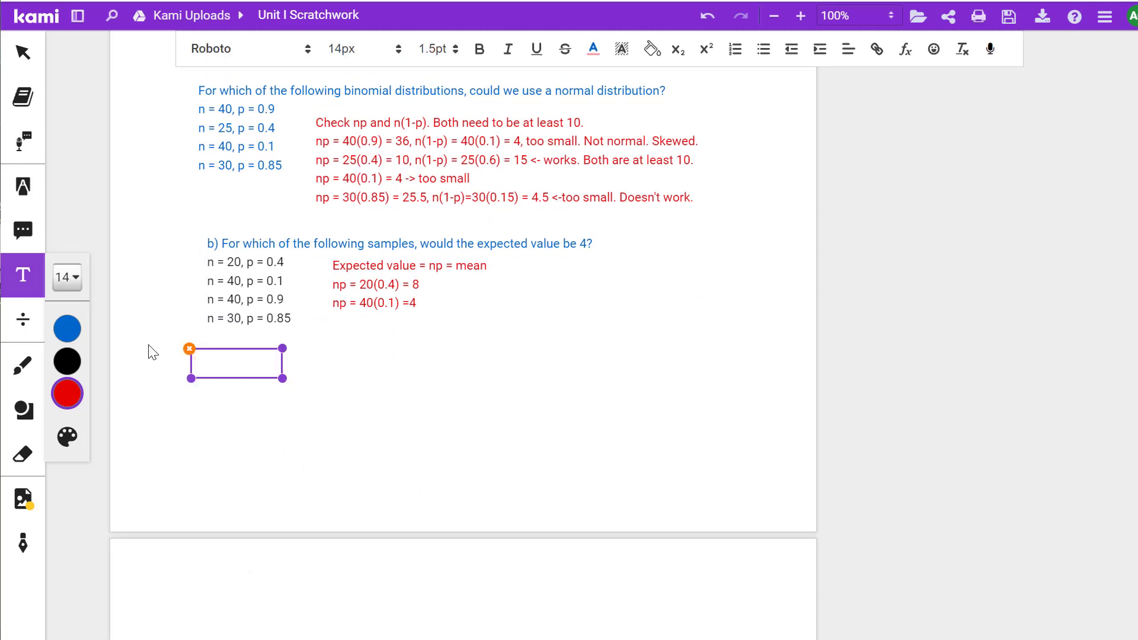
pyautogui.moveTo(85, 347)
pyautogui.click(67, 329)
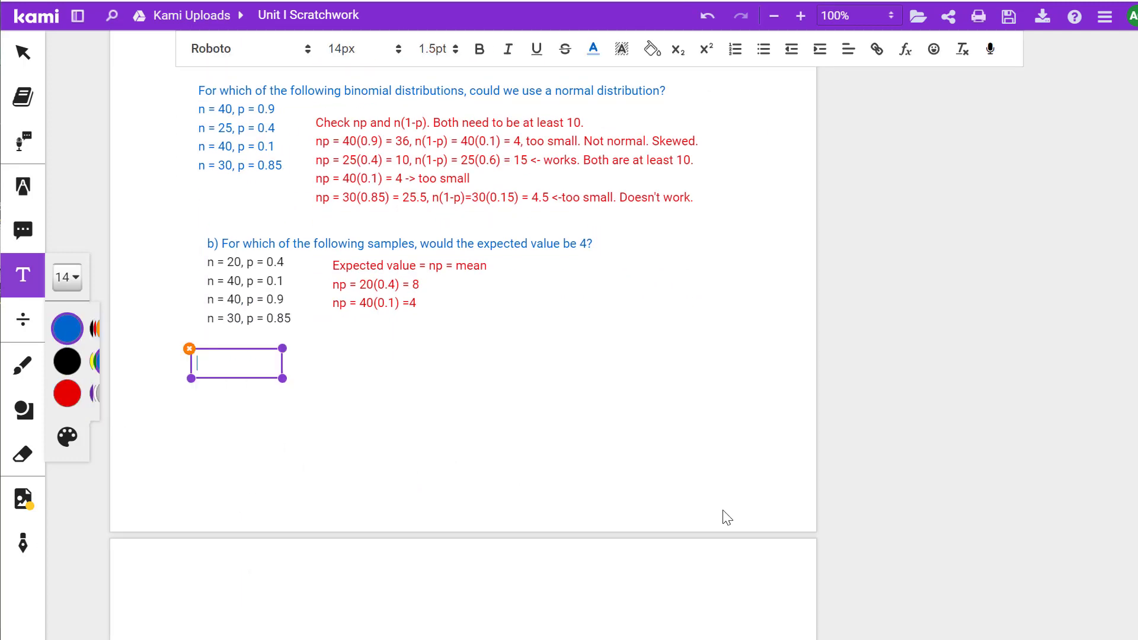
pyautogui.hotkey('ctrl', 'v')
pyautogui.click(414, 445)
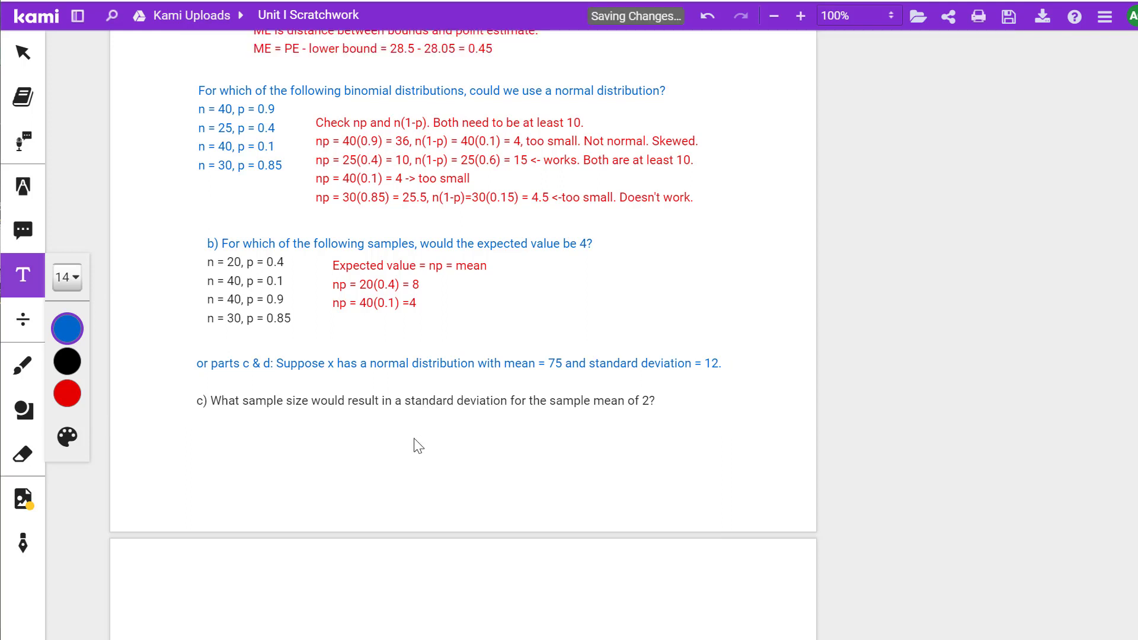
# Insert the missing "f" before "or parts c & d" at the beginning of the pasted text.
pyautogui.click(336, 365)
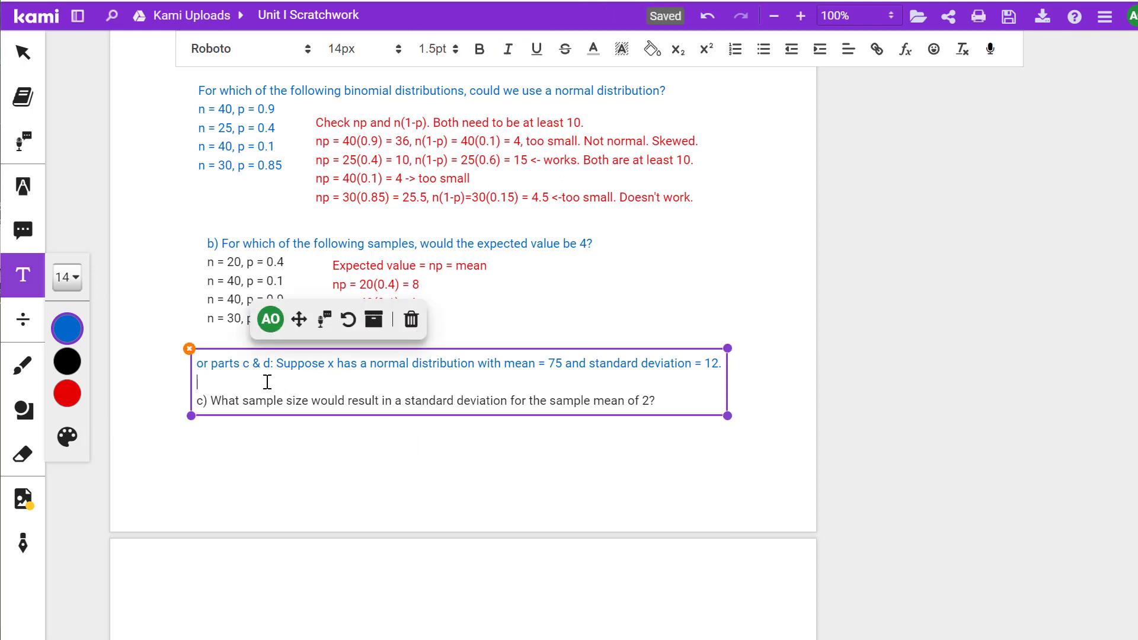
pyautogui.click(200, 368)
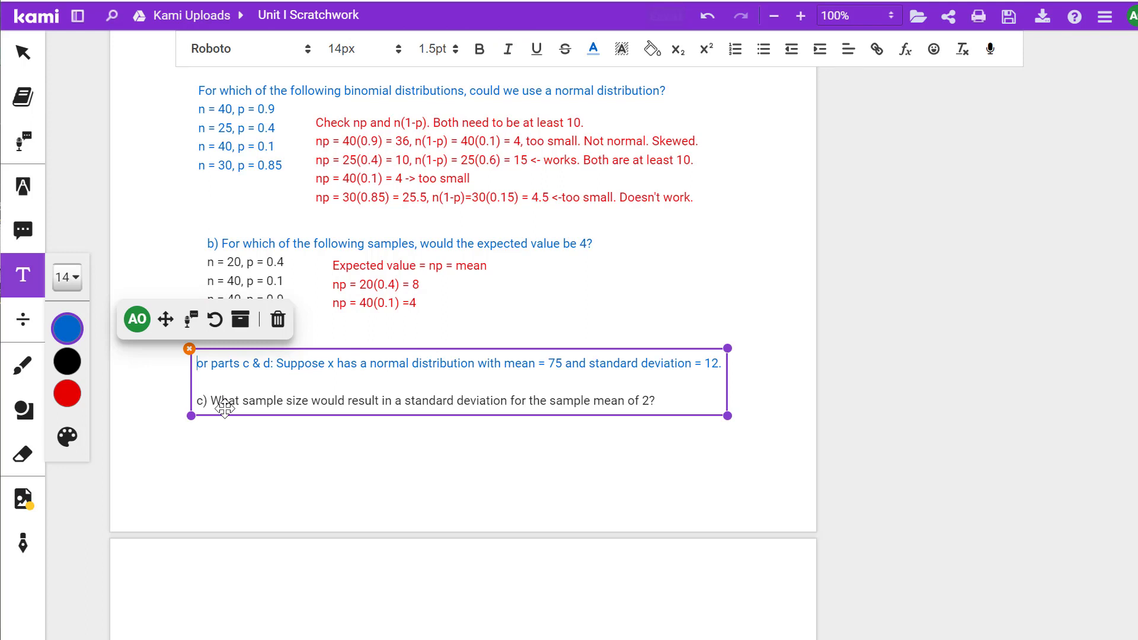
pyautogui.write('f')
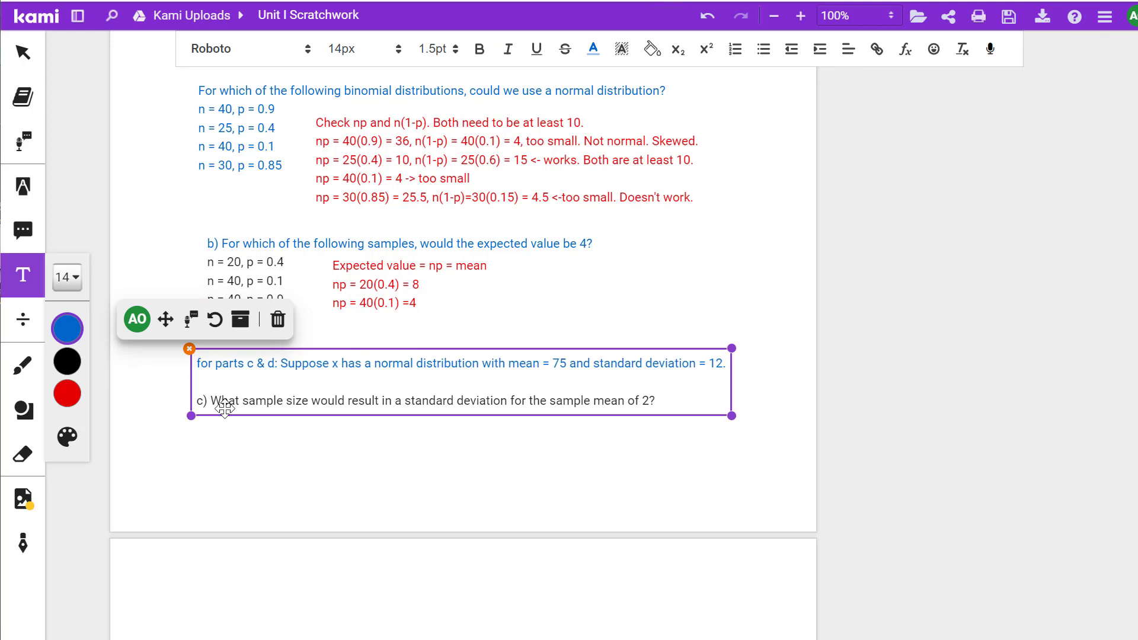
pyautogui.click(622, 404)
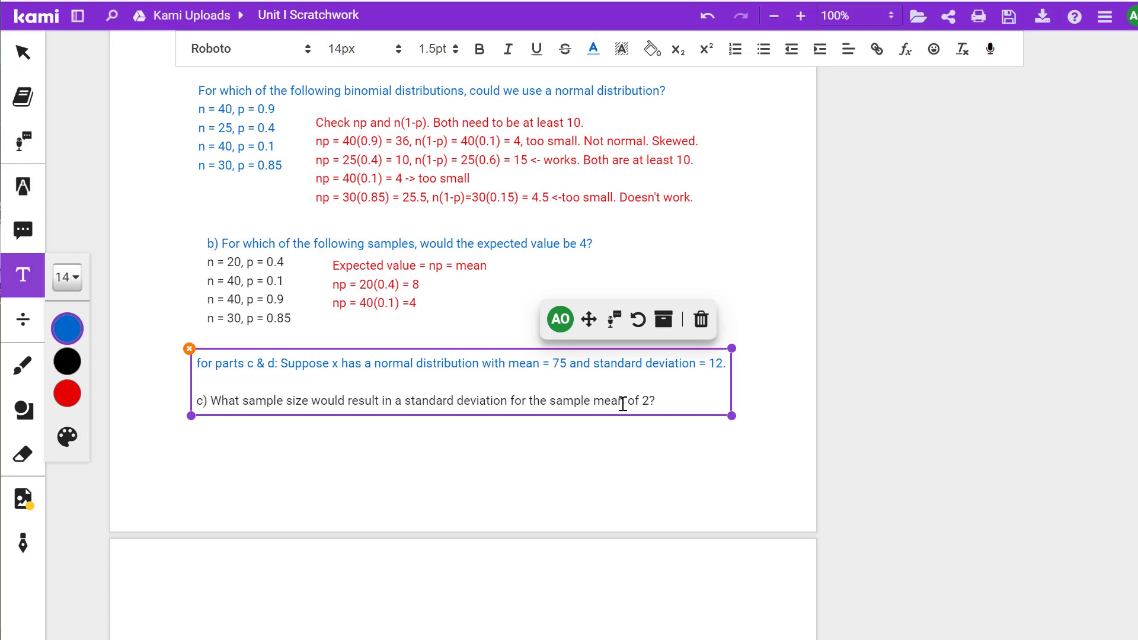
pyautogui.click(371, 376)
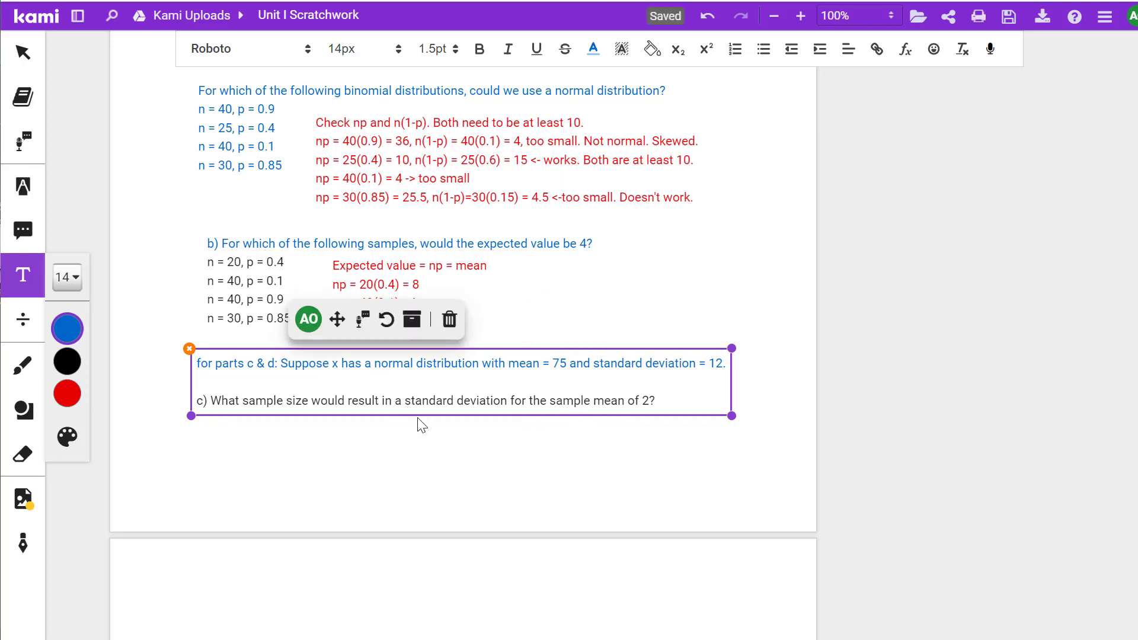
pyautogui.click(511, 394)
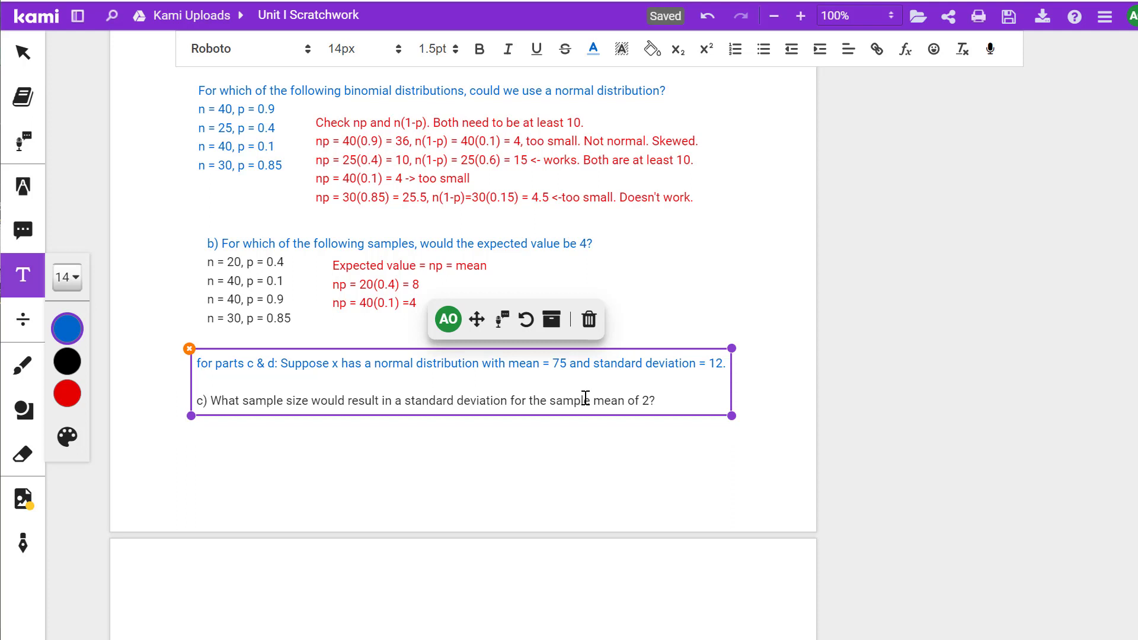
# Insert the equation σ with subscript x = σ/√n on a new line below question c.
pyautogui.click(699, 407)
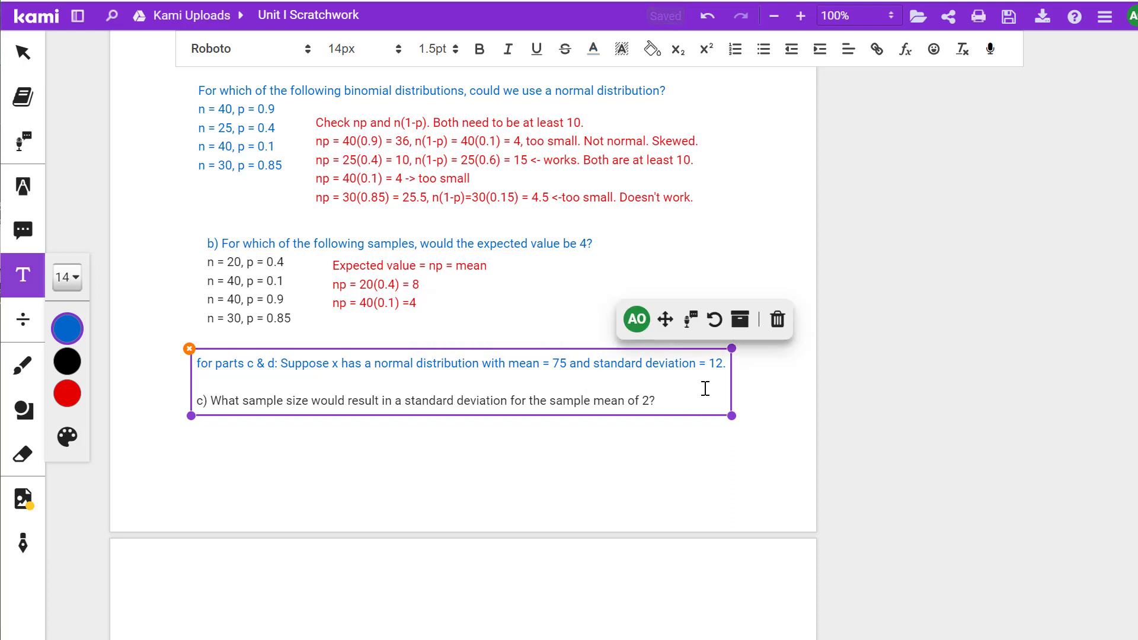
pyautogui.press('Return')
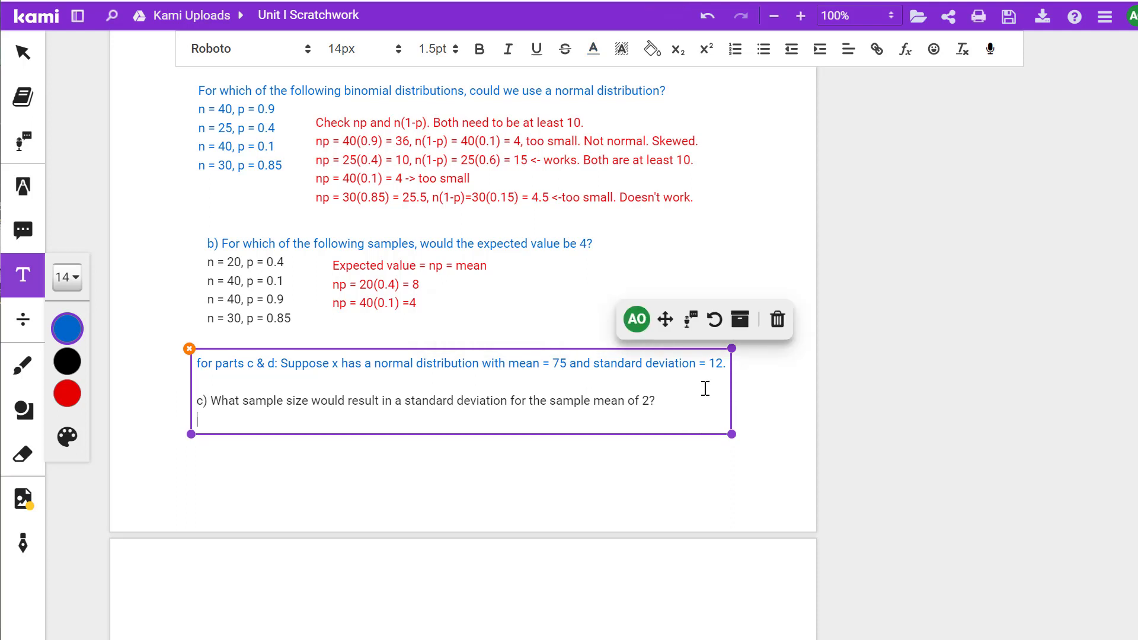
pyautogui.click(906, 50)
pyautogui.click(690, 50)
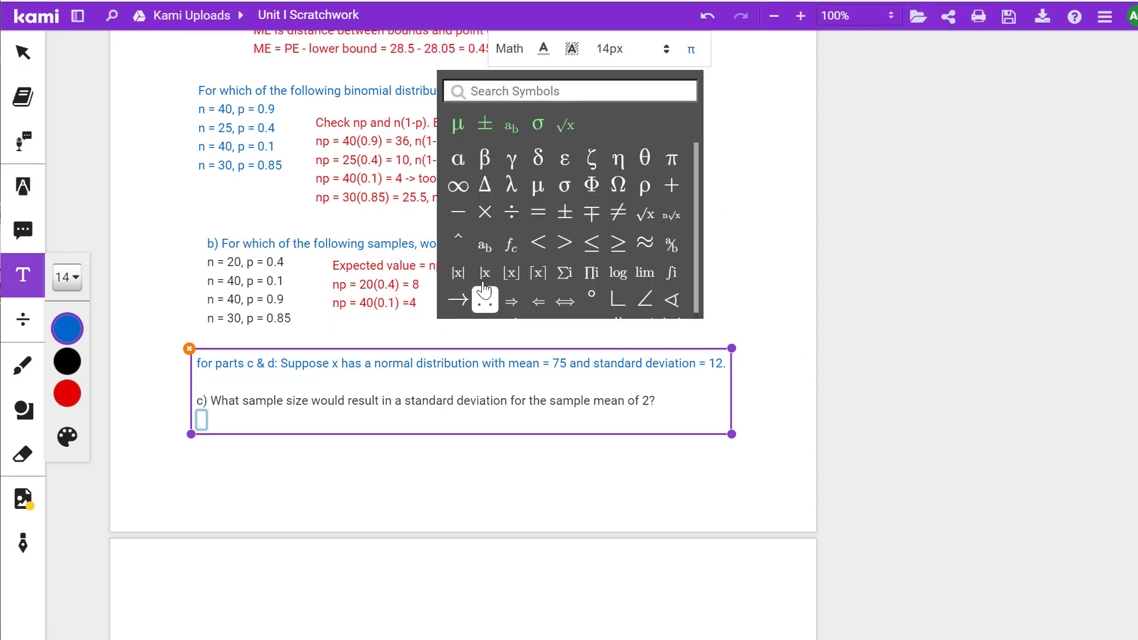
pyautogui.click(564, 187)
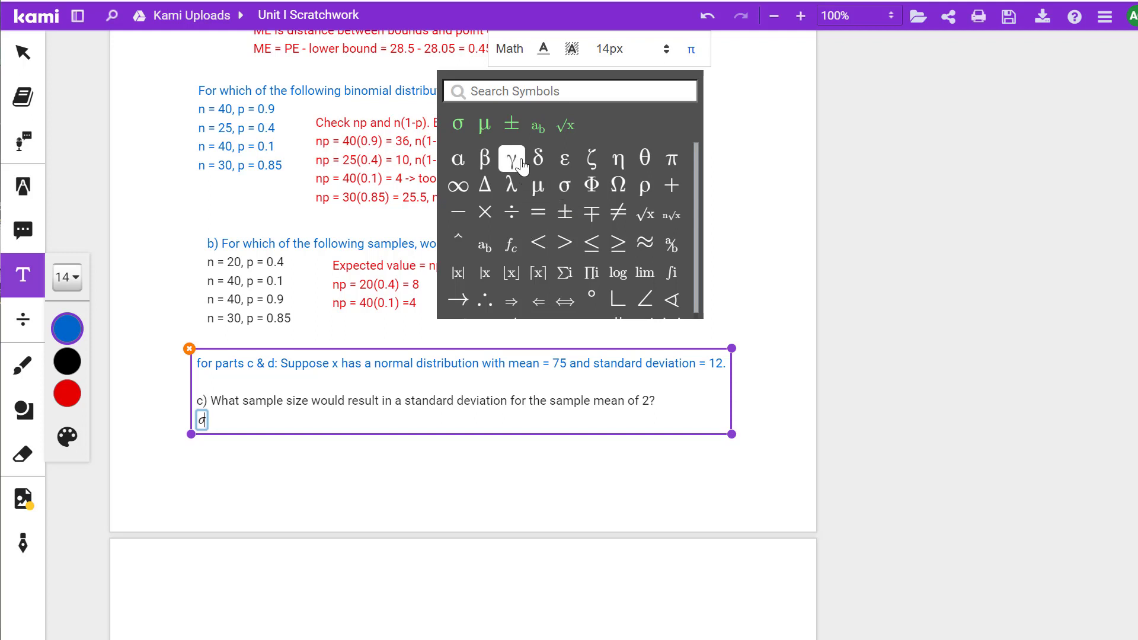
pyautogui.click(538, 126)
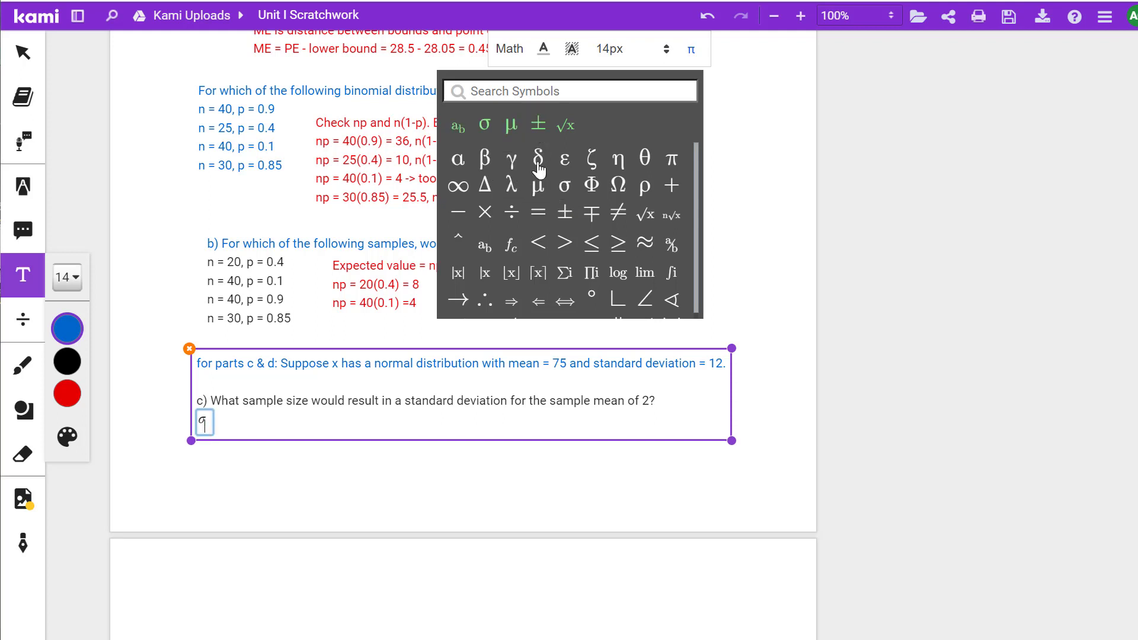
pyautogui.write('x =')
pyautogui.click(484, 126)
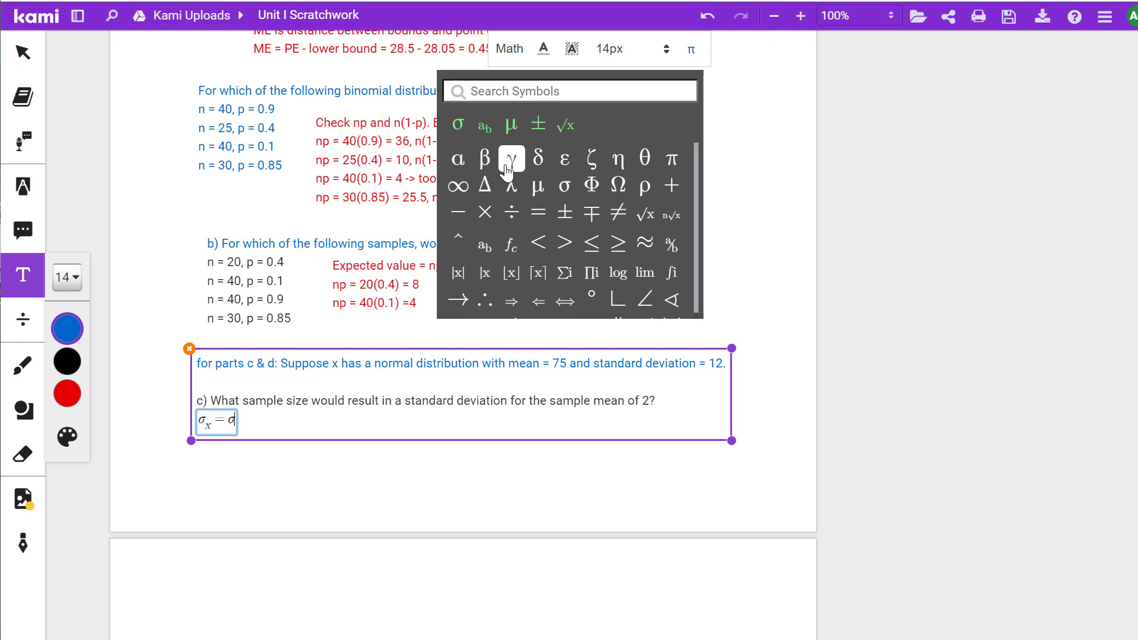
pyautogui.write('/')
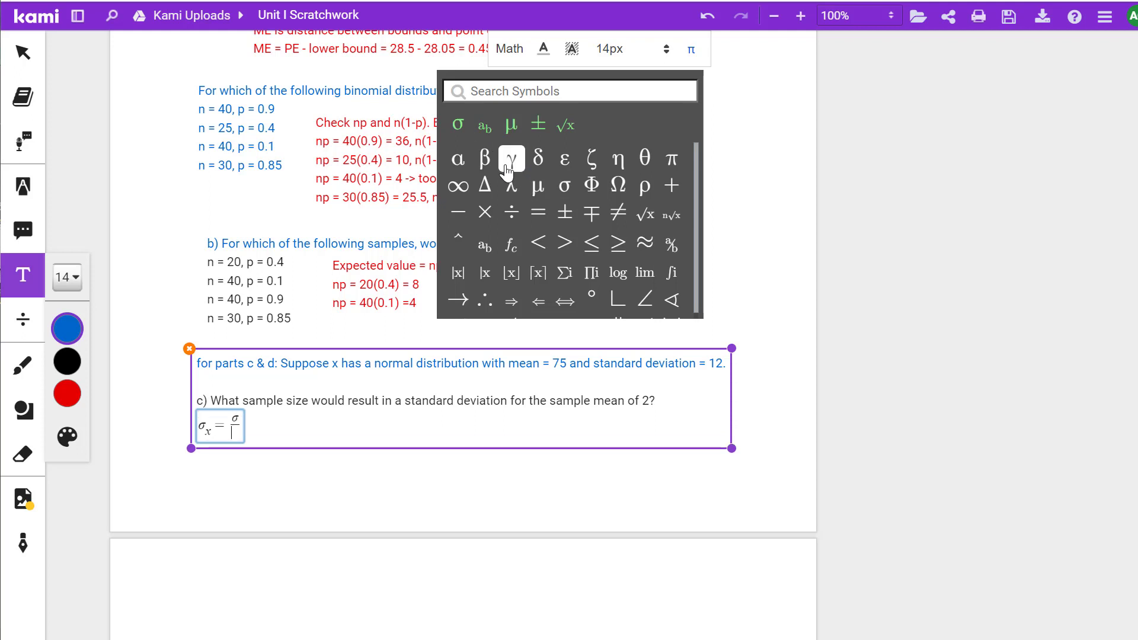
pyautogui.click(565, 126)
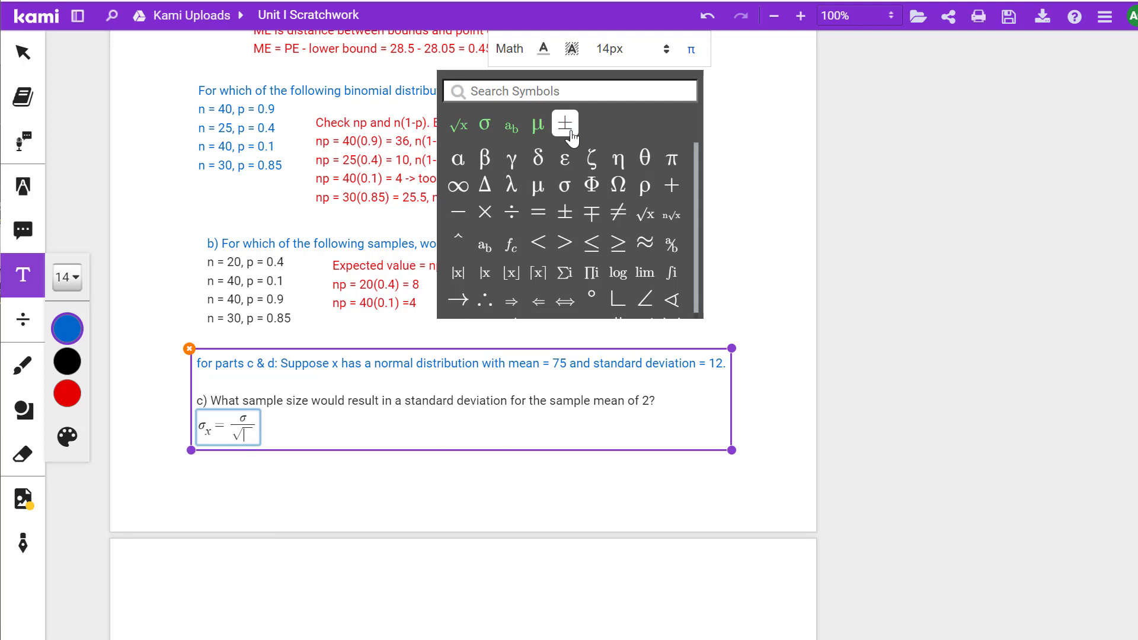
pyautogui.write('n')
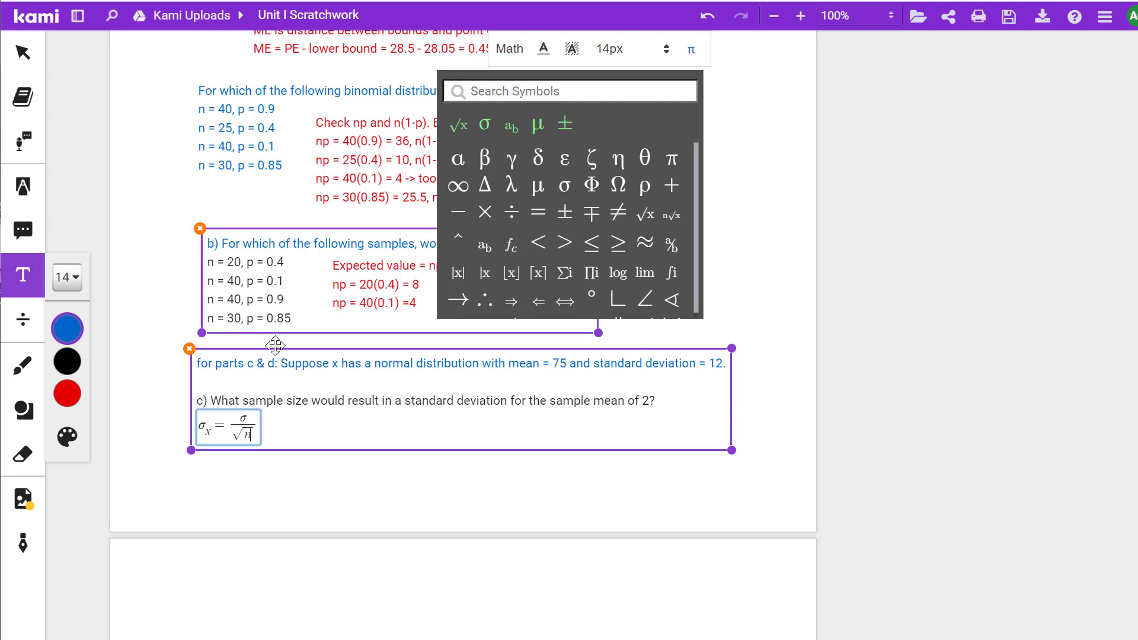
pyautogui.click(302, 437)
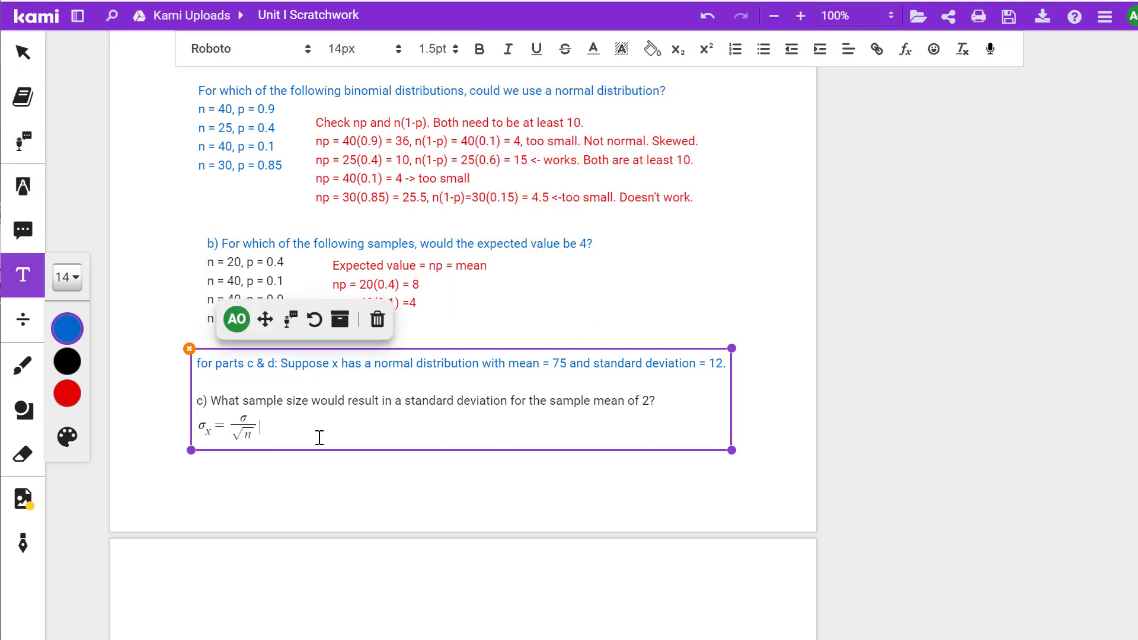
# Add the line 2 = 12/√n below the σ/√n formula in the question c text box, with the fraction as an equation.
pyautogui.press('Return')
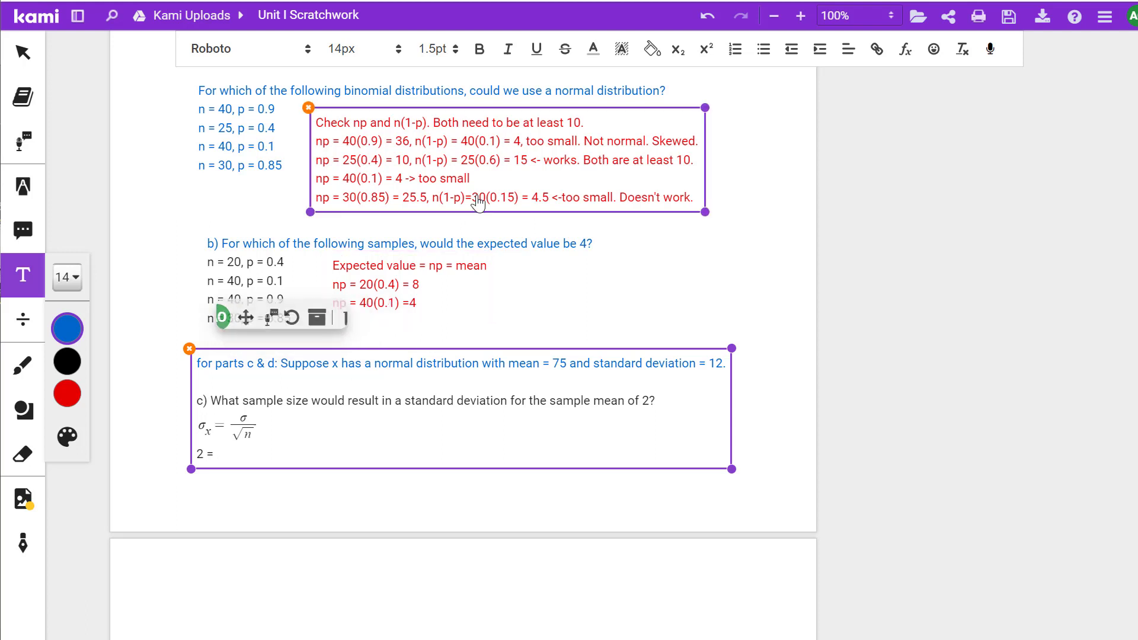
pyautogui.click(906, 50)
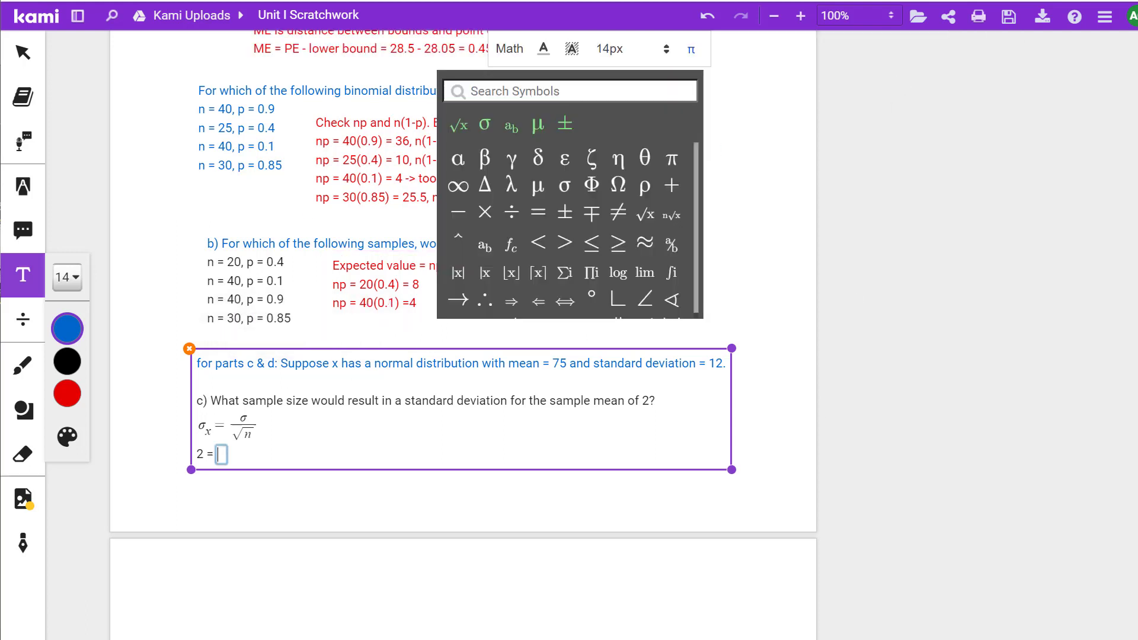
pyautogui.write('12/')
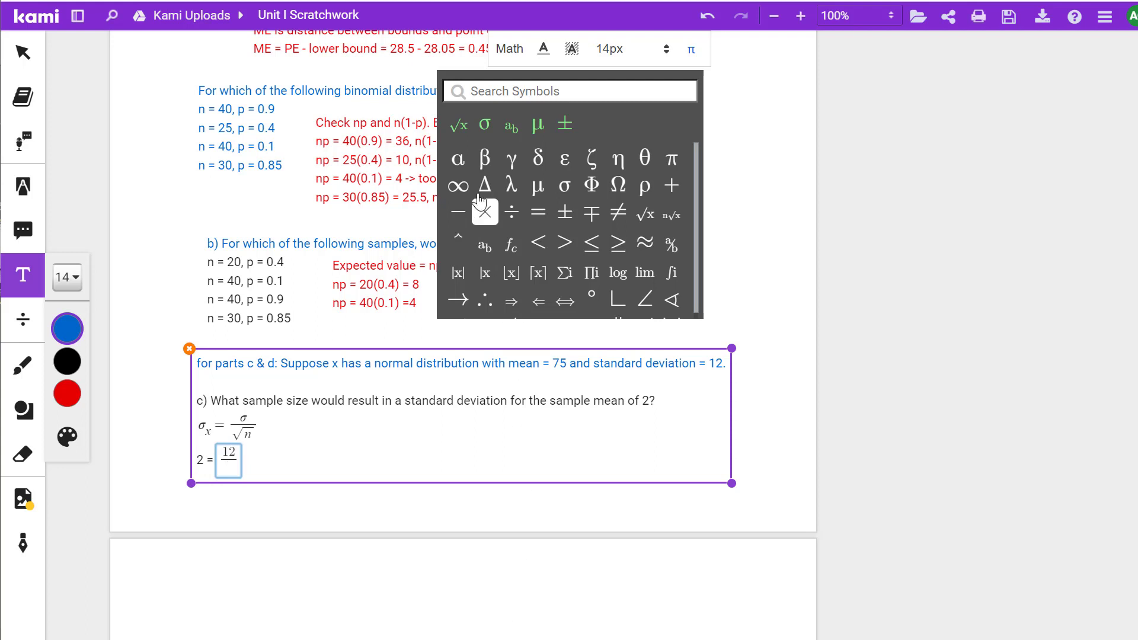
pyautogui.click(456, 124)
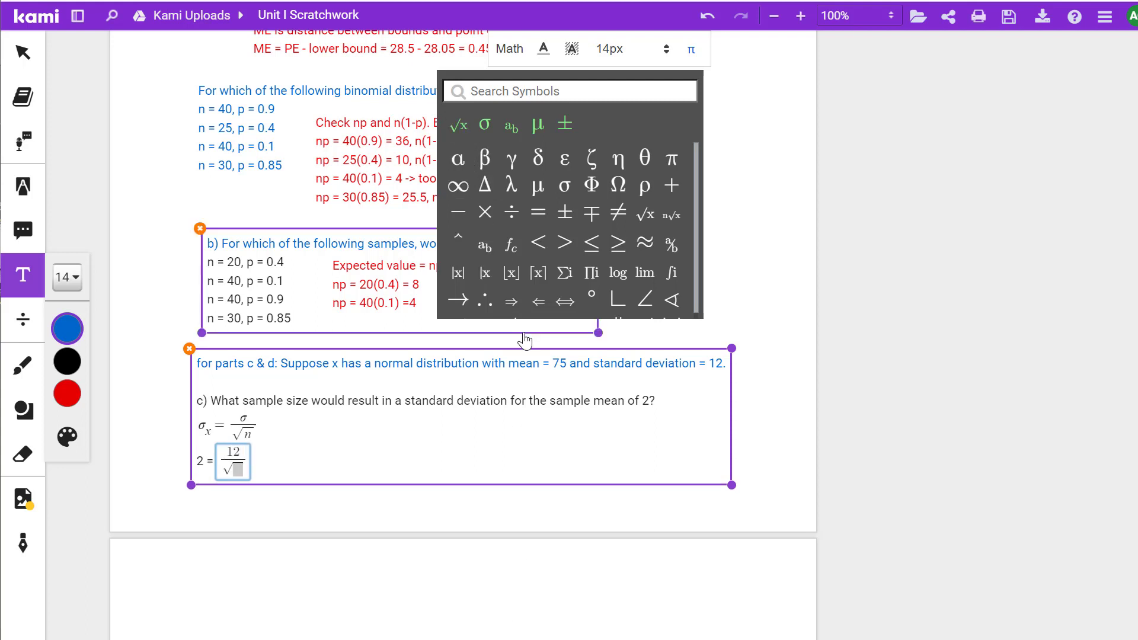
pyautogui.press('Left')
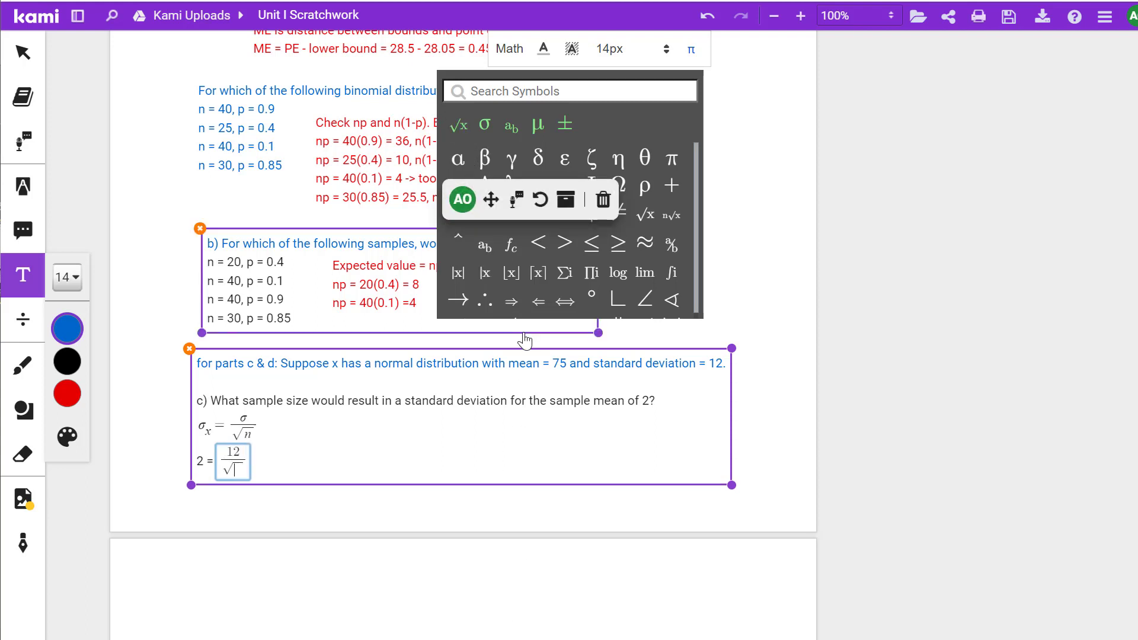
pyautogui.write('n')
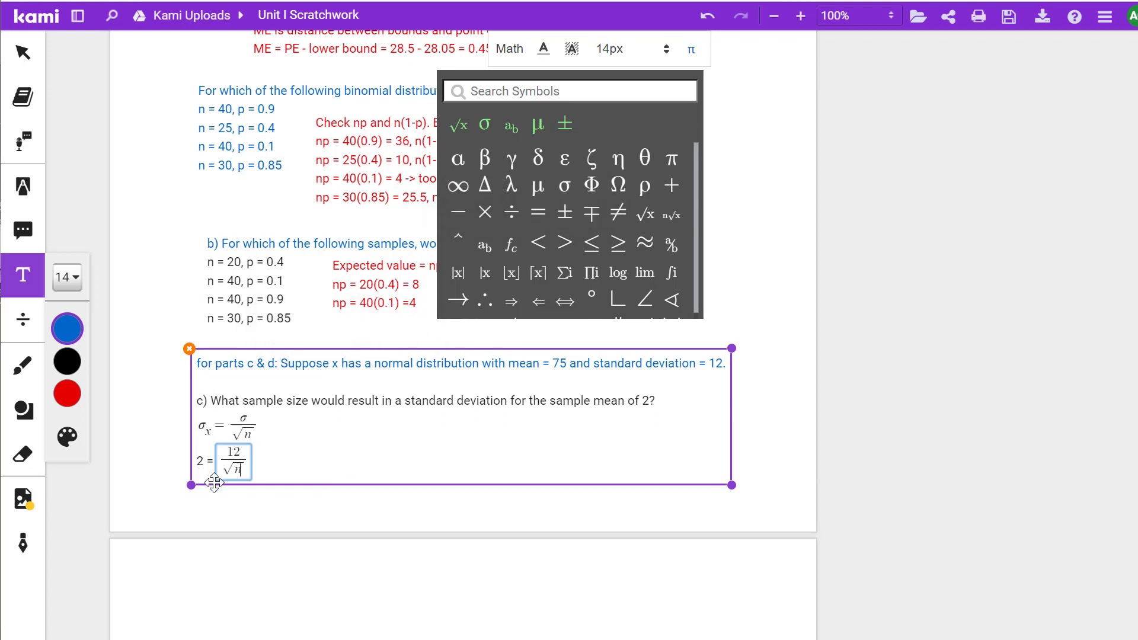
pyautogui.click(174, 494)
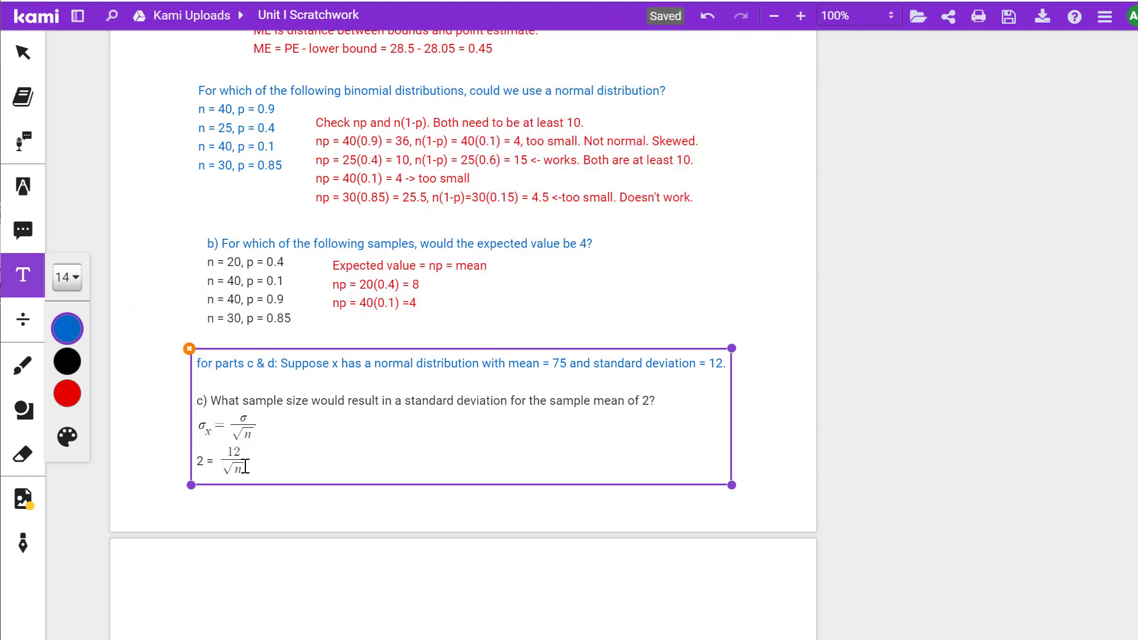
# Create a separate blue text box with the equation 2√n = 12 and place it beside the question c formula.
pyautogui.click(247, 504)
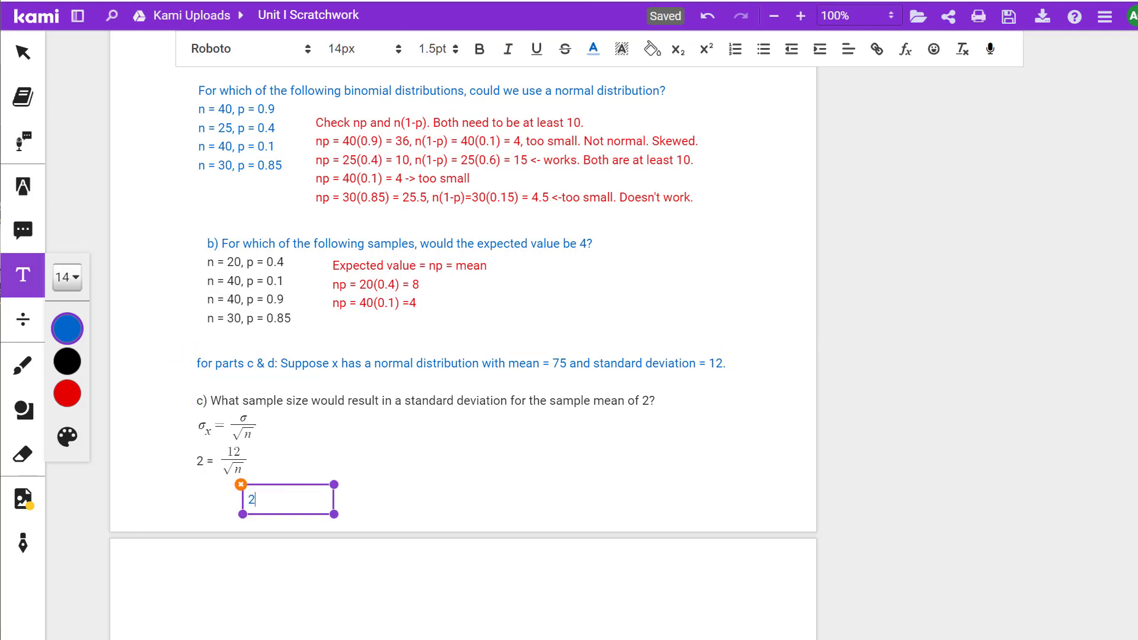
pyautogui.press('BackSpace')
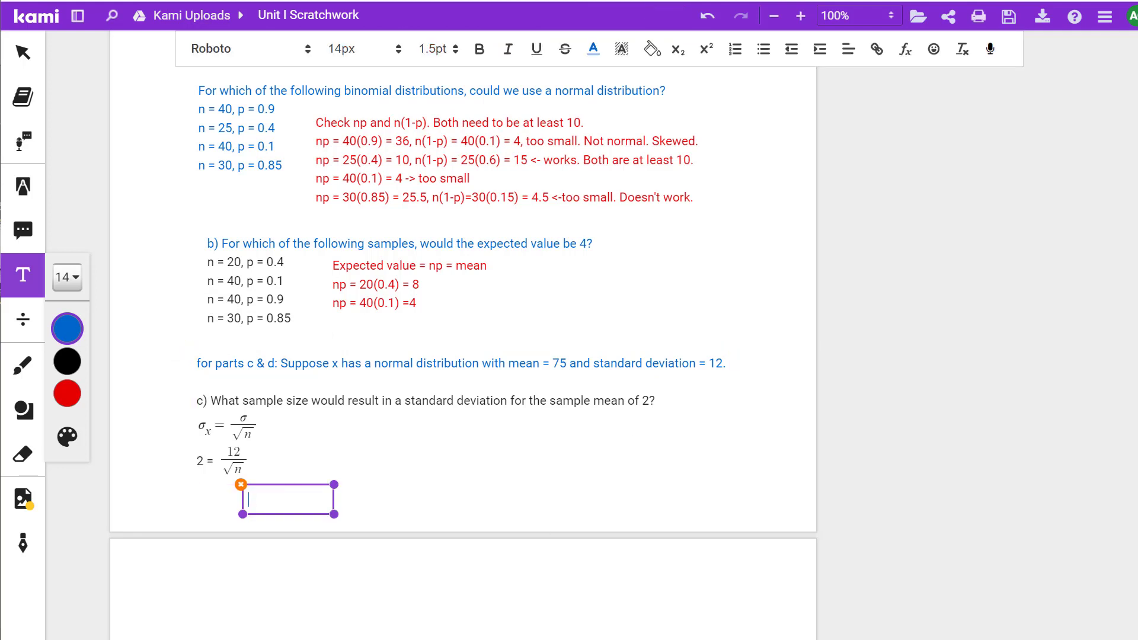
pyautogui.click(916, 60)
pyautogui.write('2')
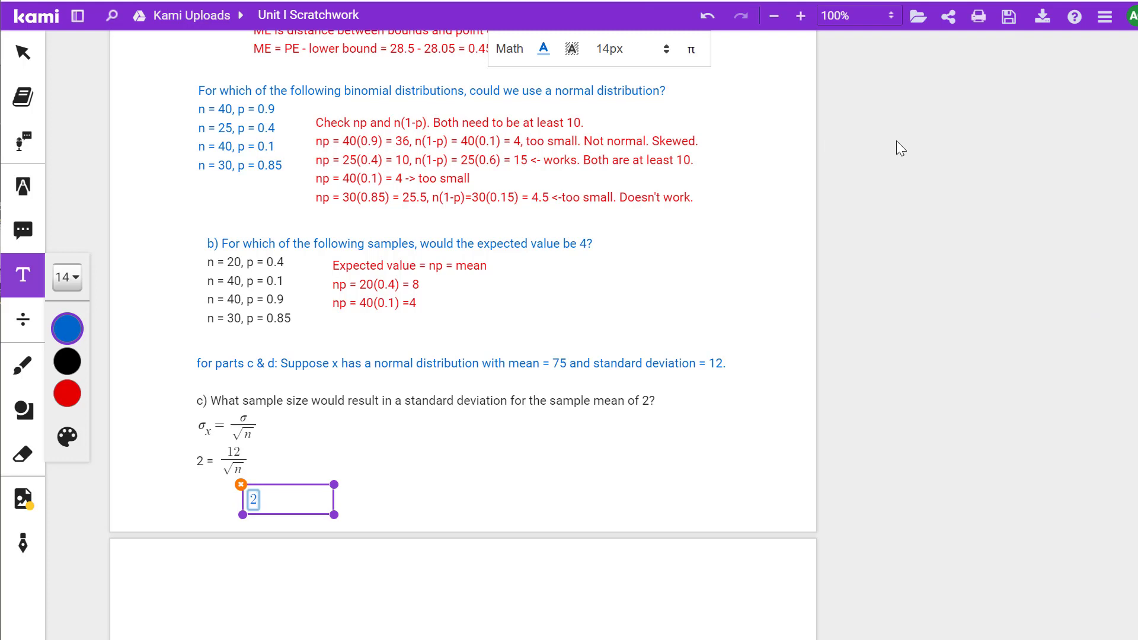
pyautogui.click(691, 51)
pyautogui.click(458, 125)
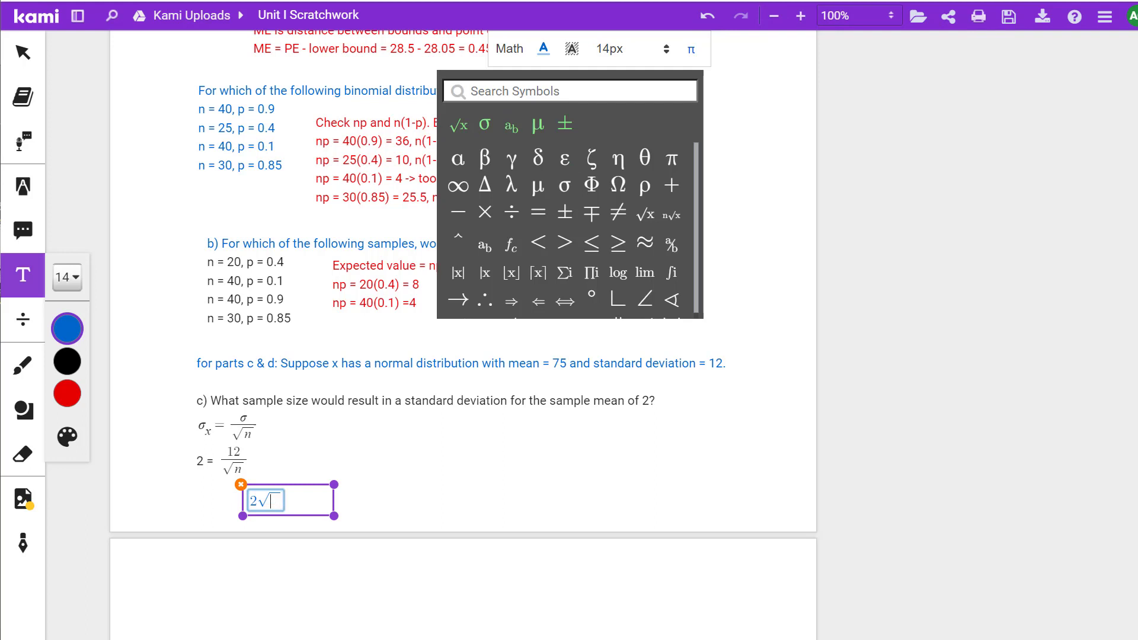
pyautogui.write('n')
pyautogui.press('Right')
pyautogui.write('=')
pyautogui.press('BackSpace')
pyautogui.write('=12')
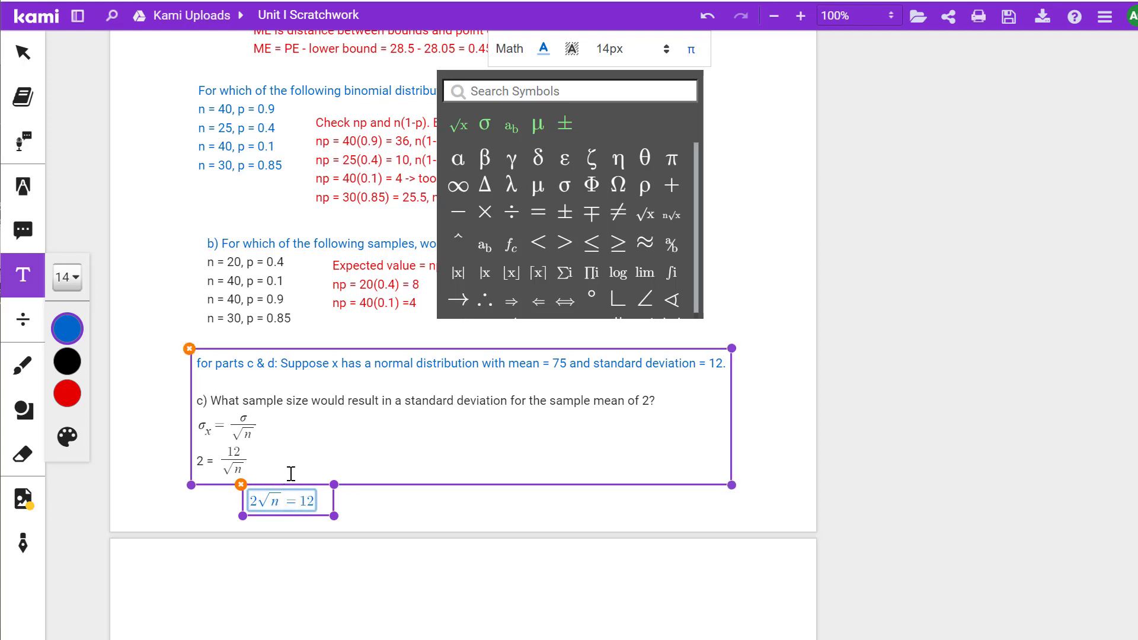
pyautogui.moveTo(290, 487); pyautogui.dragTo(341, 419)
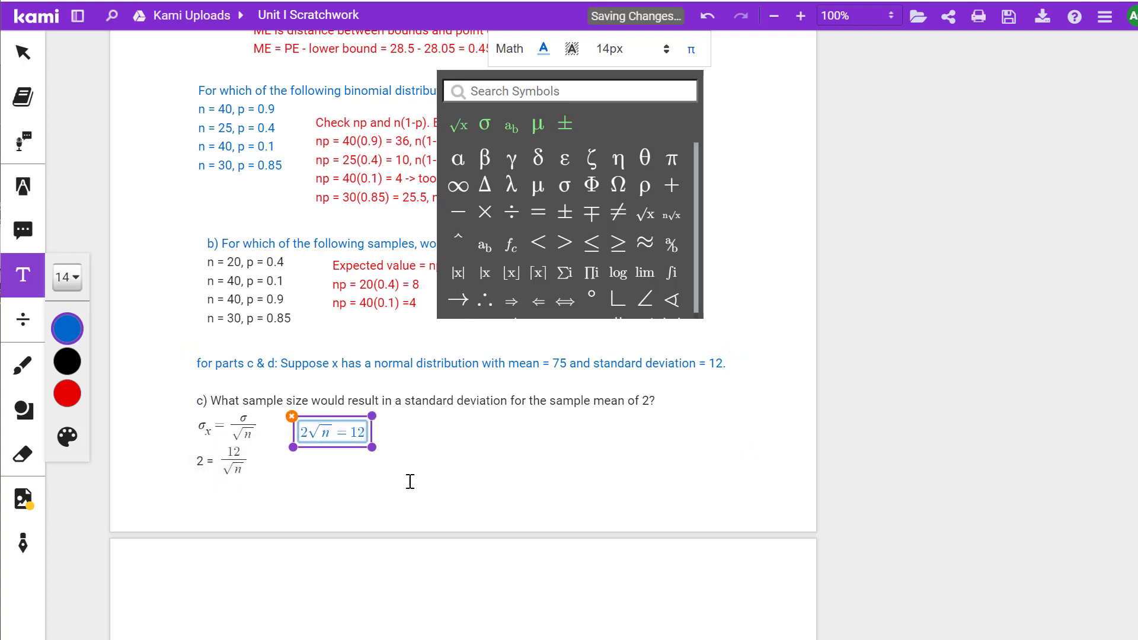
# Insert the equation √n = 6 on a new line below 2√n = 12.
pyautogui.press('Right')
pyautogui.press('Return')
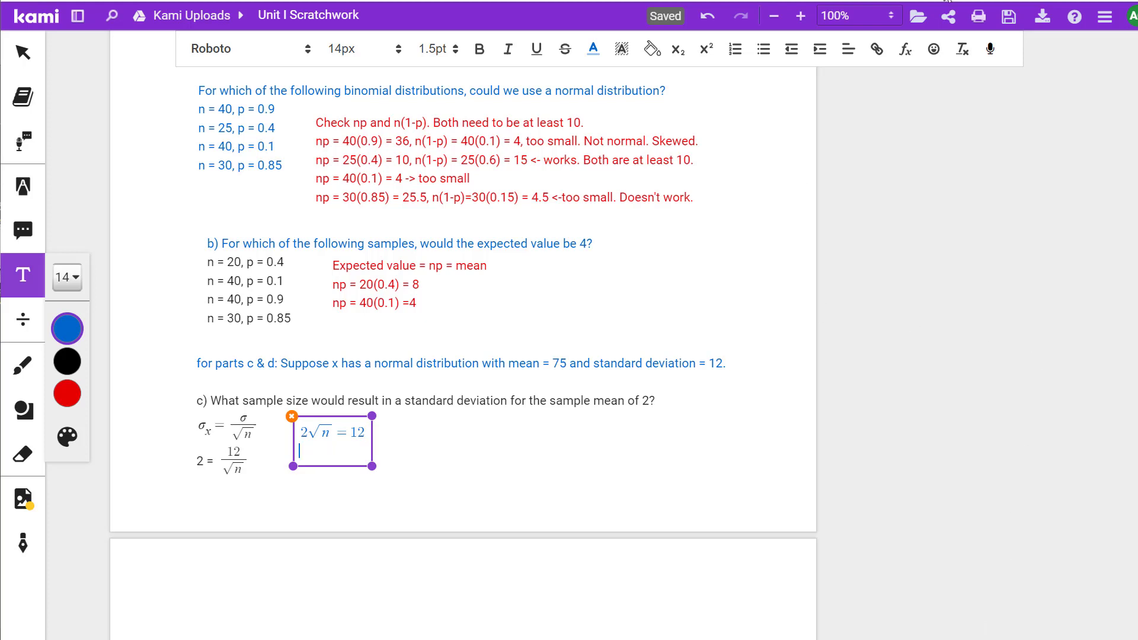
pyautogui.click(905, 49)
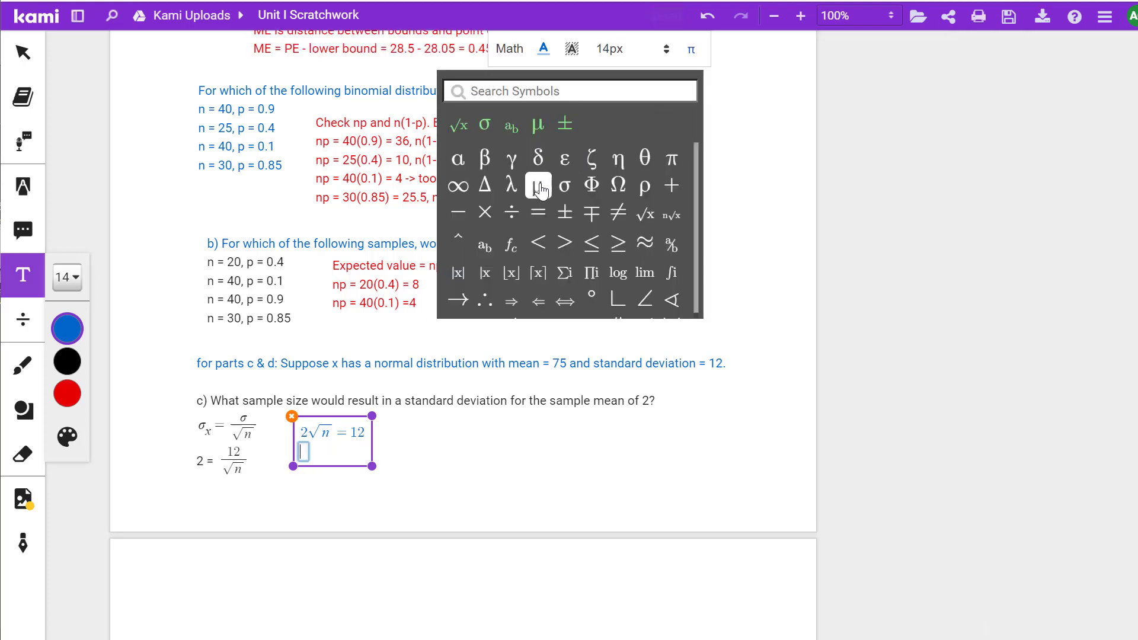
pyautogui.click(458, 125)
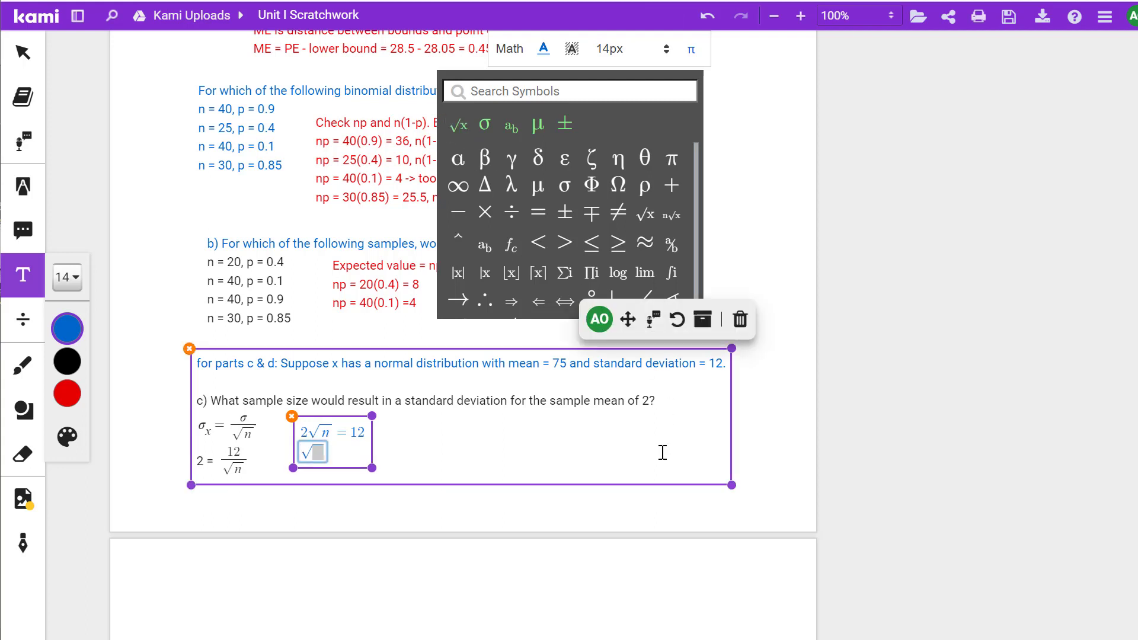
pyautogui.write('n')
pyautogui.press('Right')
pyautogui.press('Left')
pyautogui.write('=6')
pyautogui.press('Right')
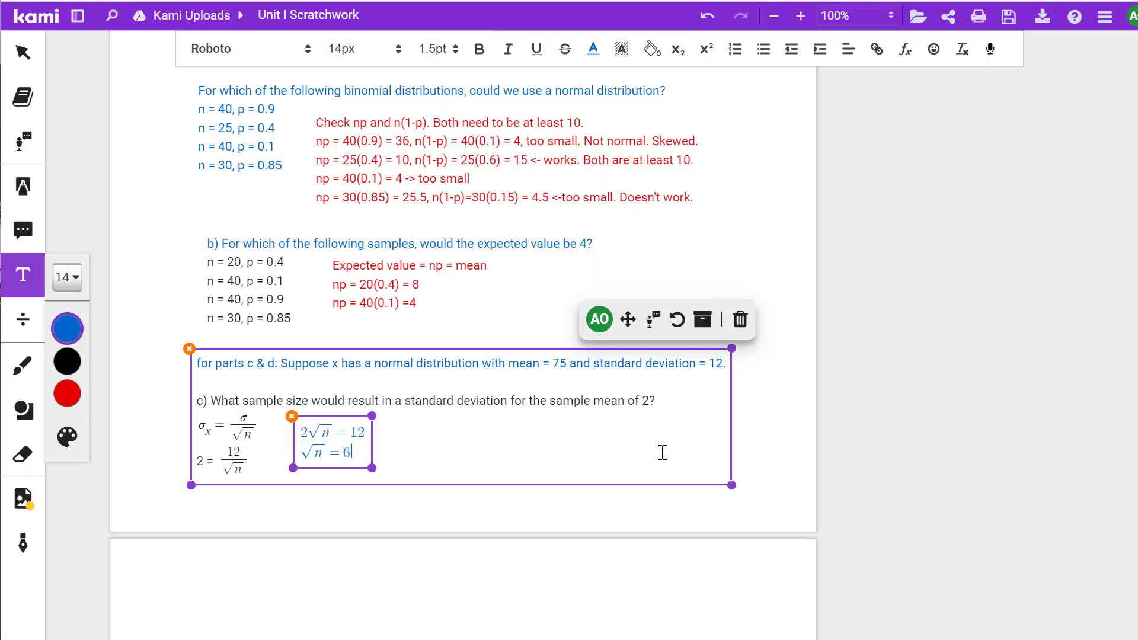
# Write the solution "n-> 36" after the equation √n = 6 and finish editing the text box.
pyautogui.write('n-> 36')
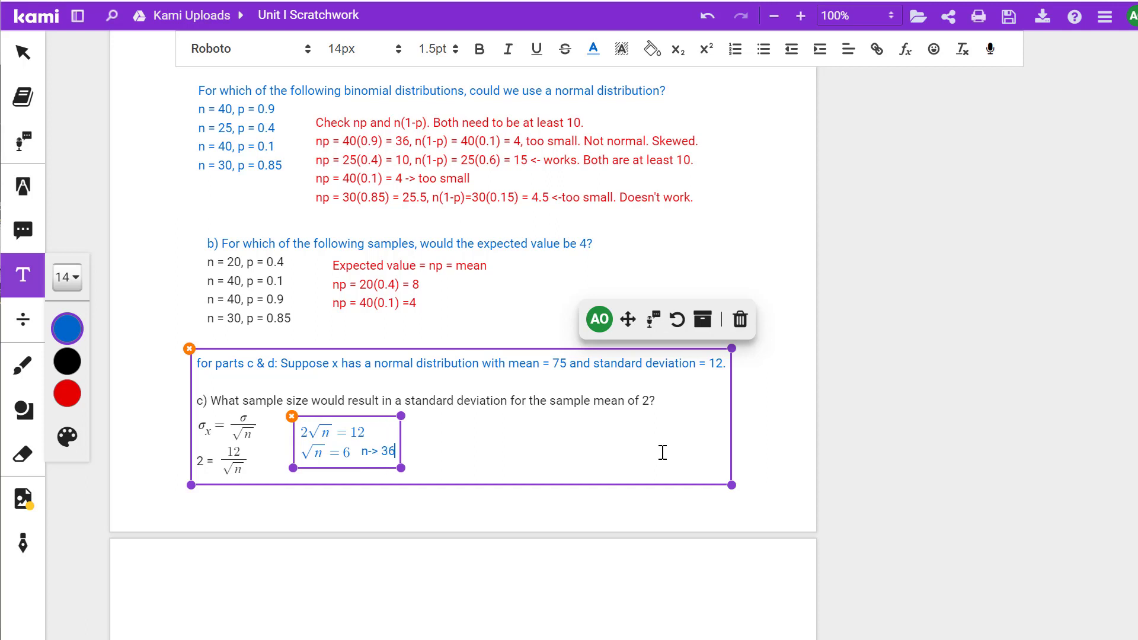
pyautogui.click(783, 404)
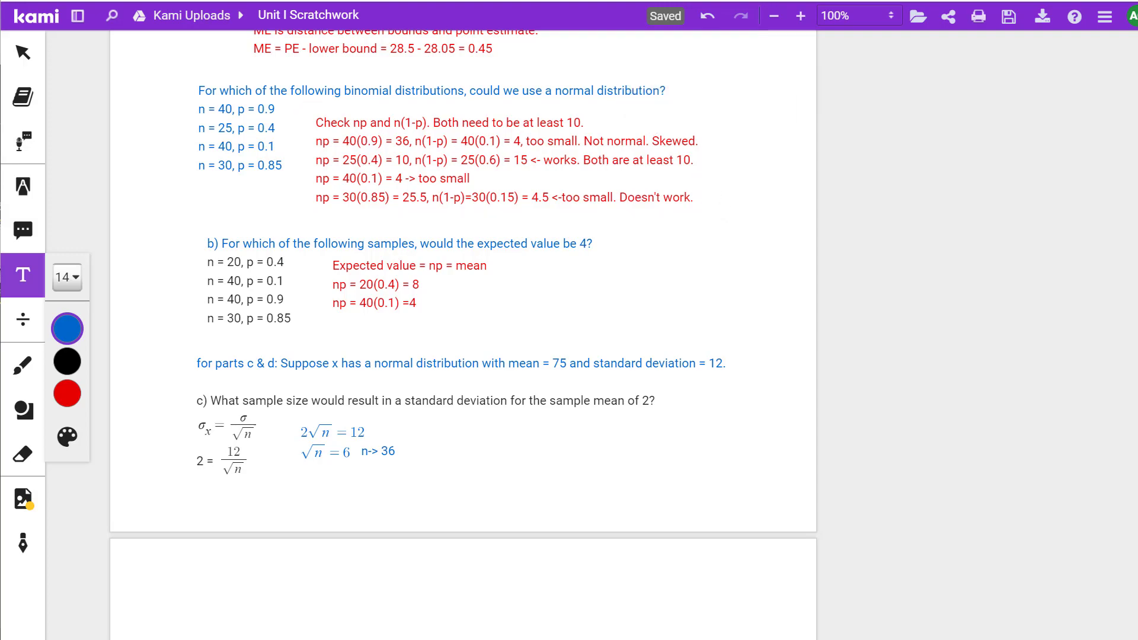
pyautogui.hotkey('ctrl', 't')
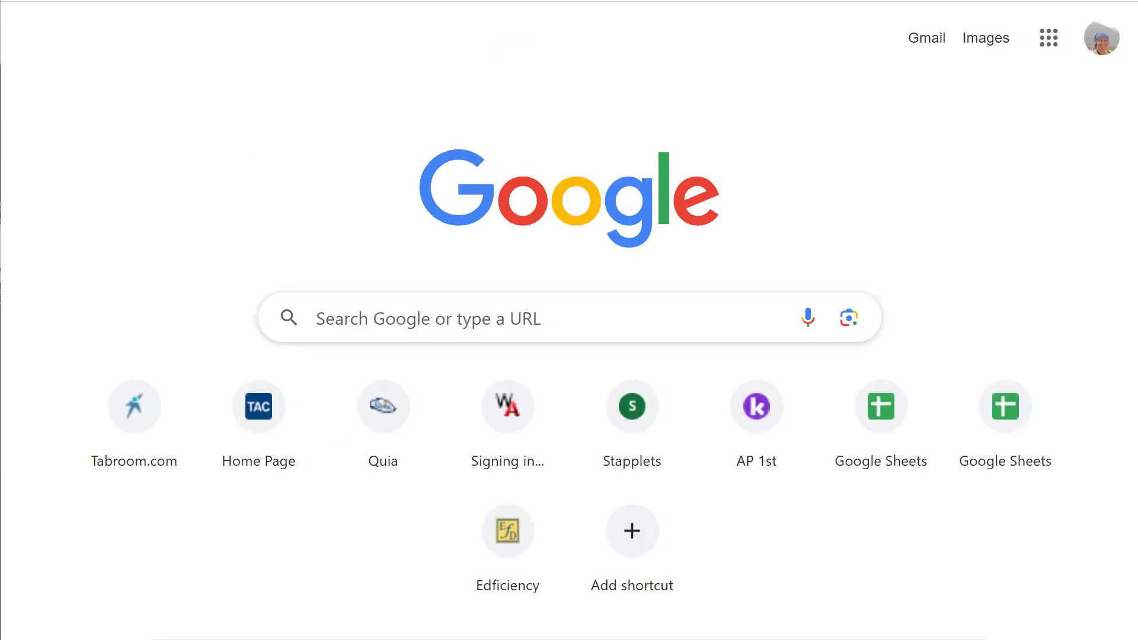
pyautogui.write('www.stapplet.com')
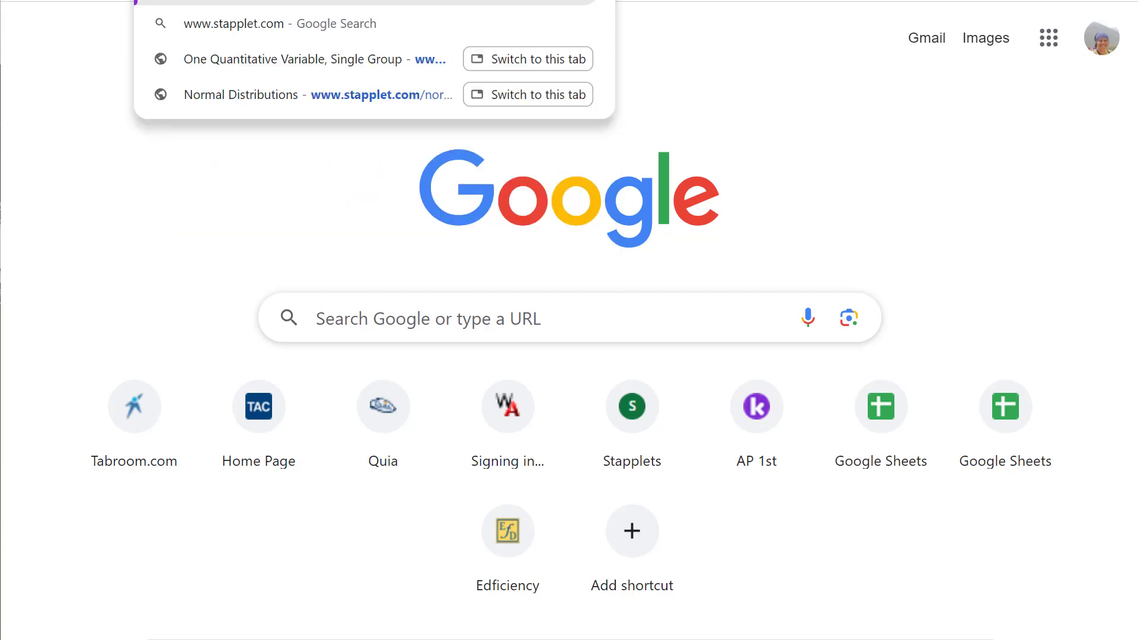
pyautogui.press('Return')
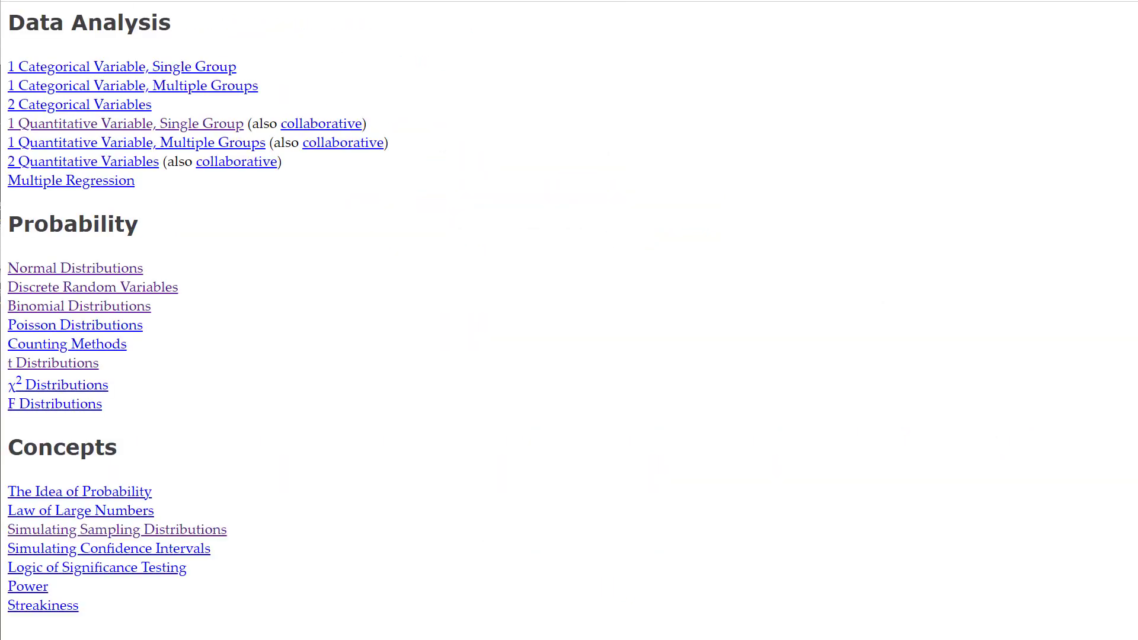
pyautogui.click(137, 123)
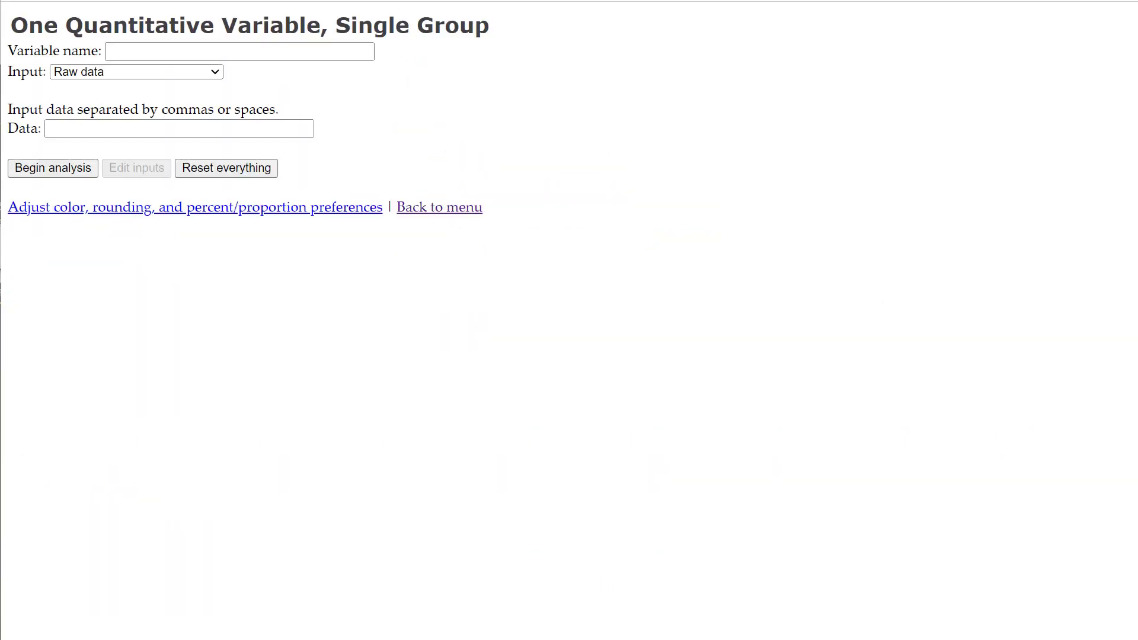
pyautogui.click(515, 0)
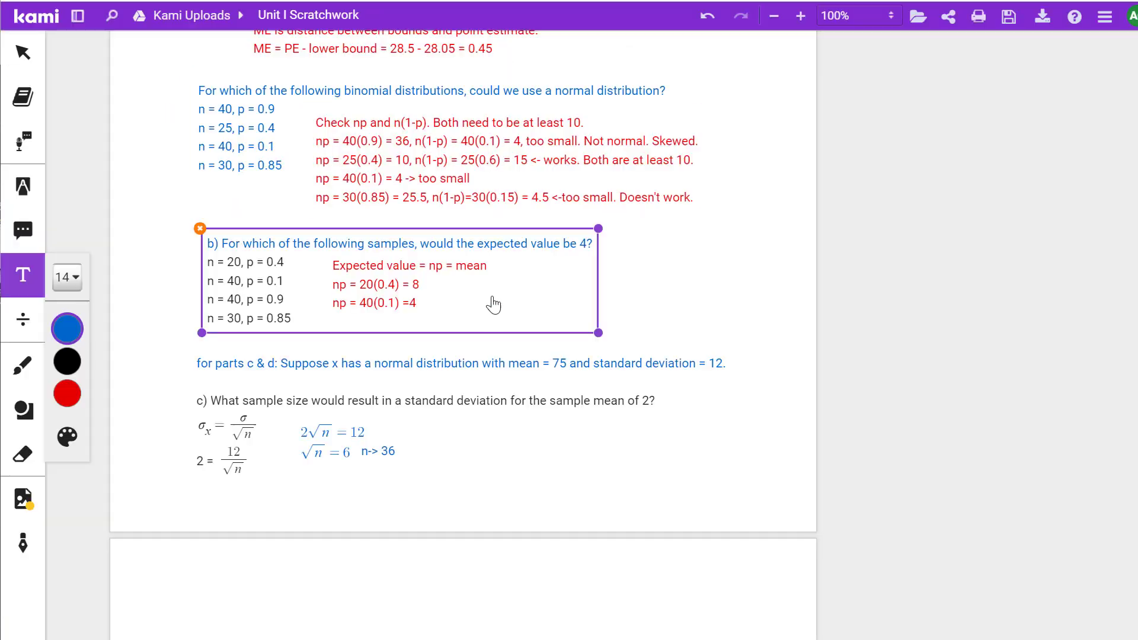
pyautogui.press('Escape')
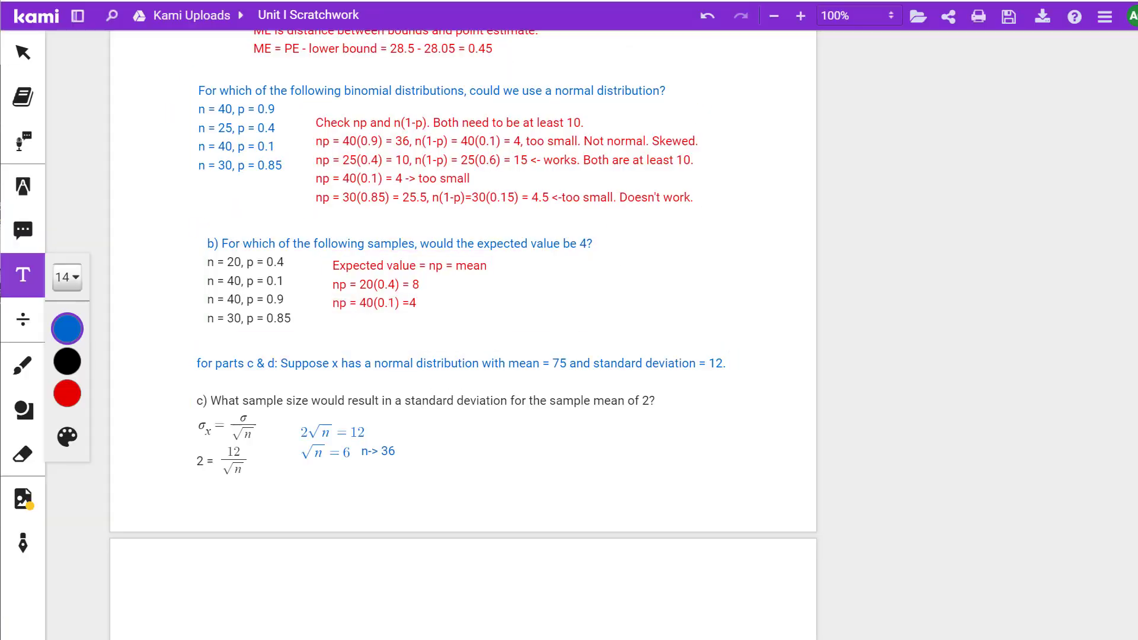
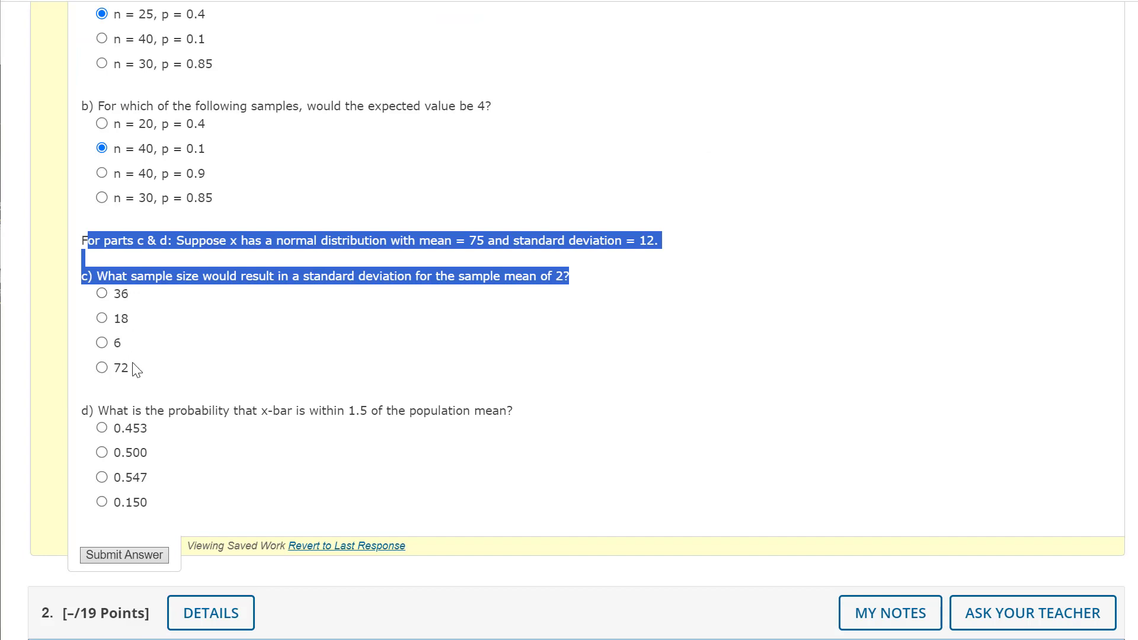
# In the One Quantitative Variable applet, set n to 36, run a 95% 1-sample t interval for μ, and return to the Kami scratchwork.
pyautogui.click(391, 1)
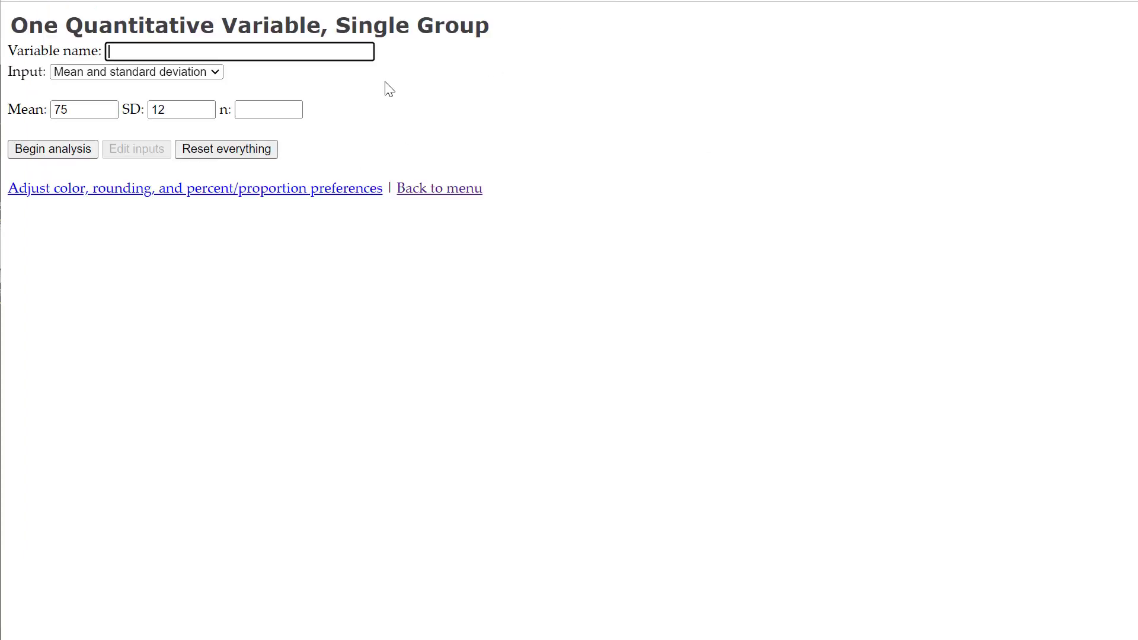
pyautogui.click(279, 111)
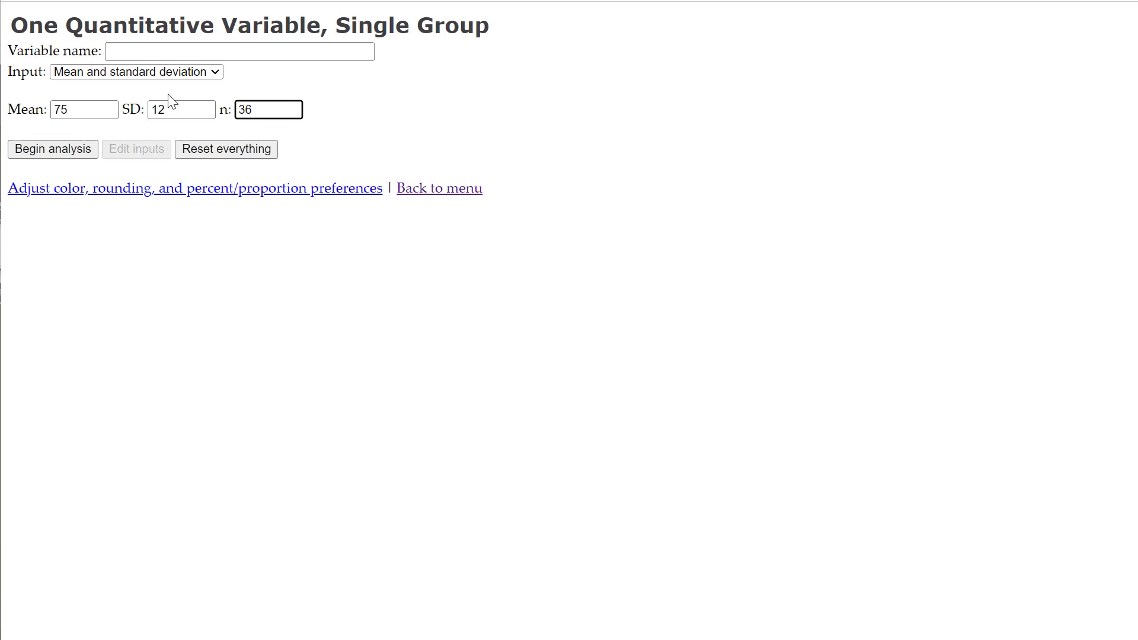
pyautogui.click(61, 142)
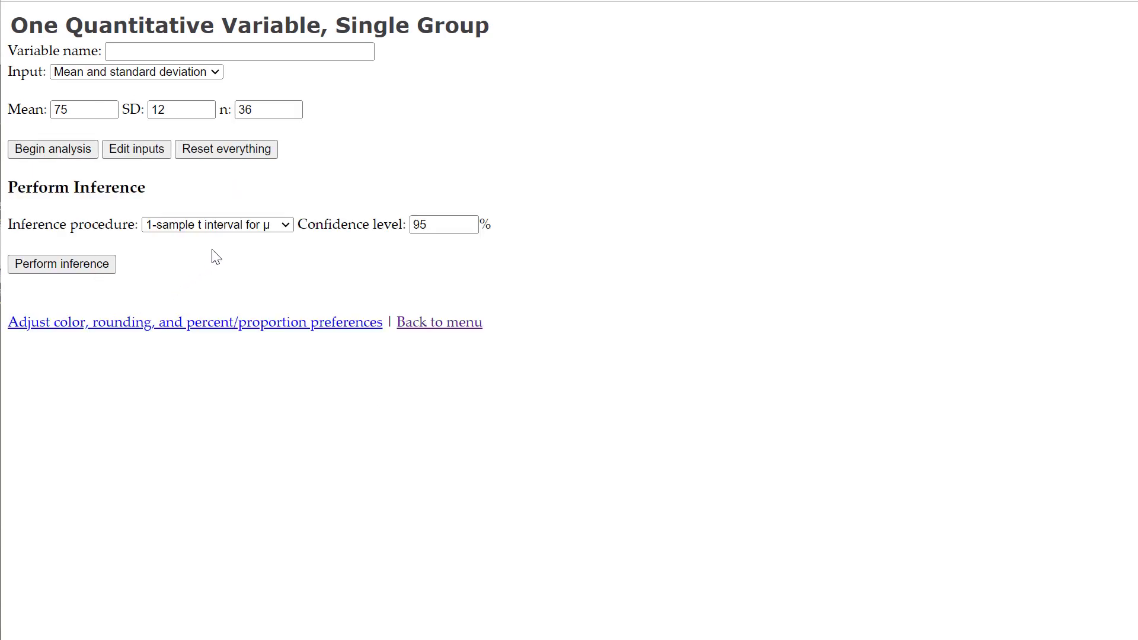
pyautogui.click(254, 223)
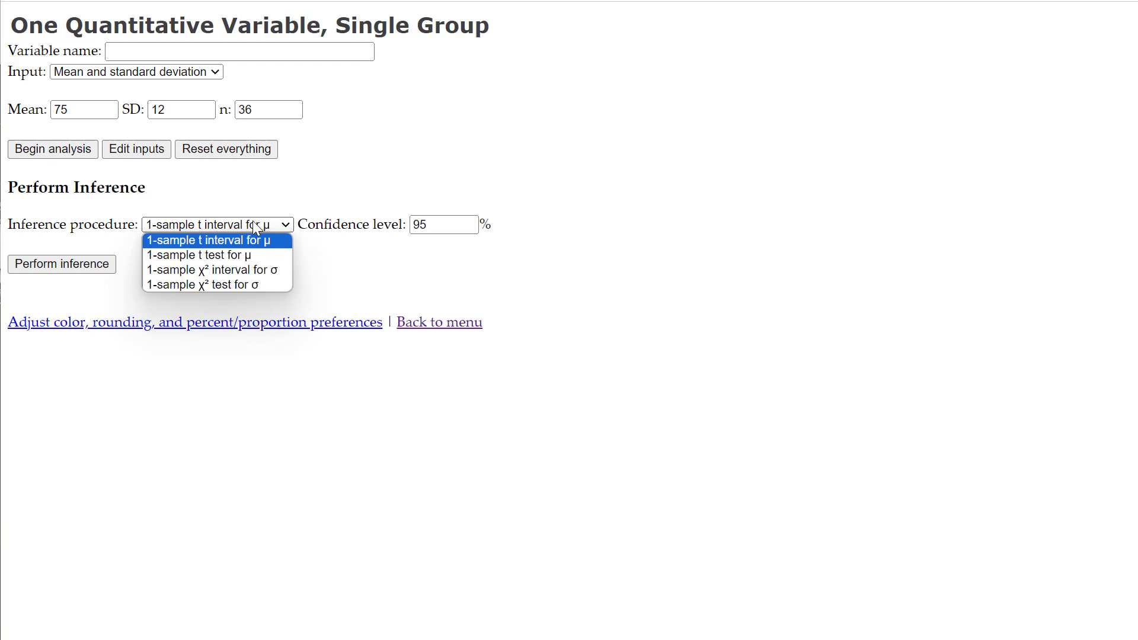
pyautogui.click(96, 268)
pyautogui.click(97, 268)
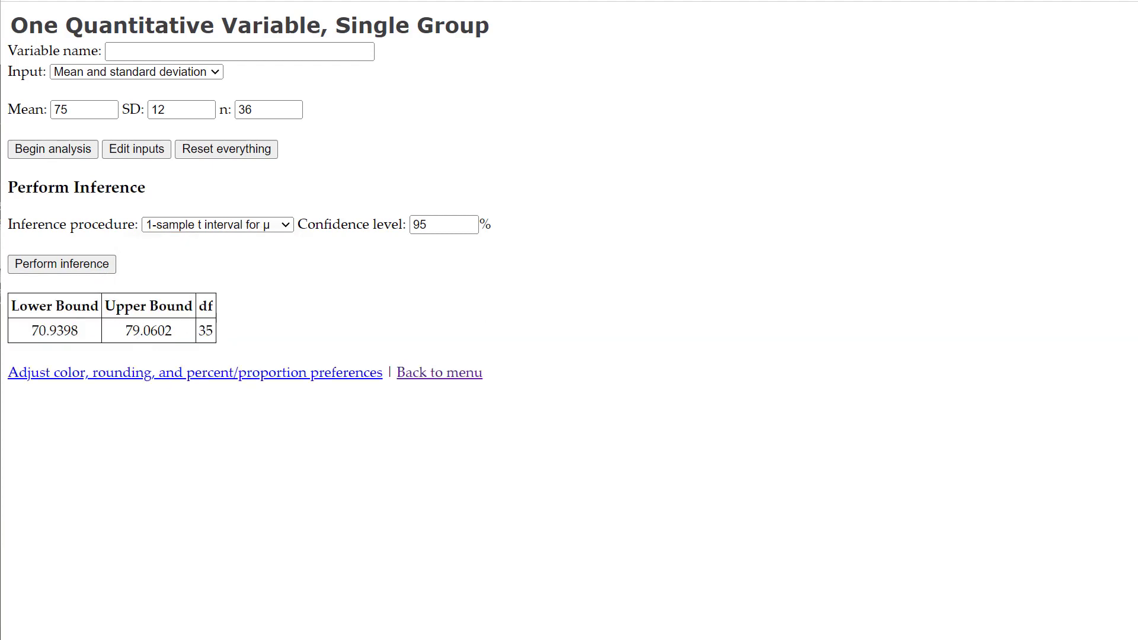
pyautogui.hotkey('ctrl', 'Tab')
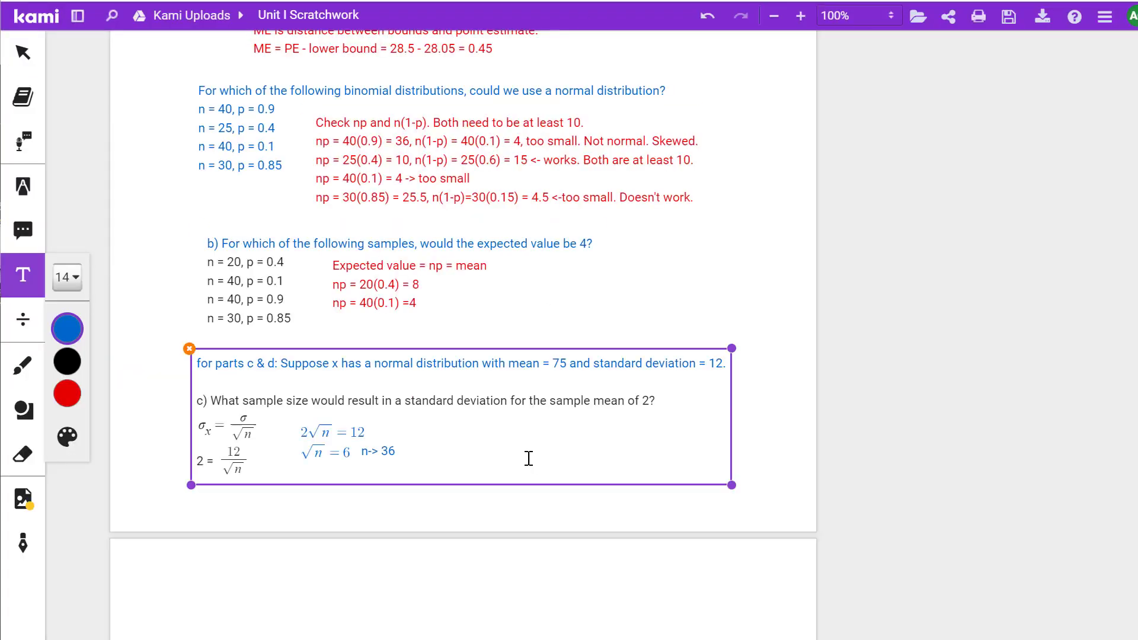
pyautogui.click(446, 504)
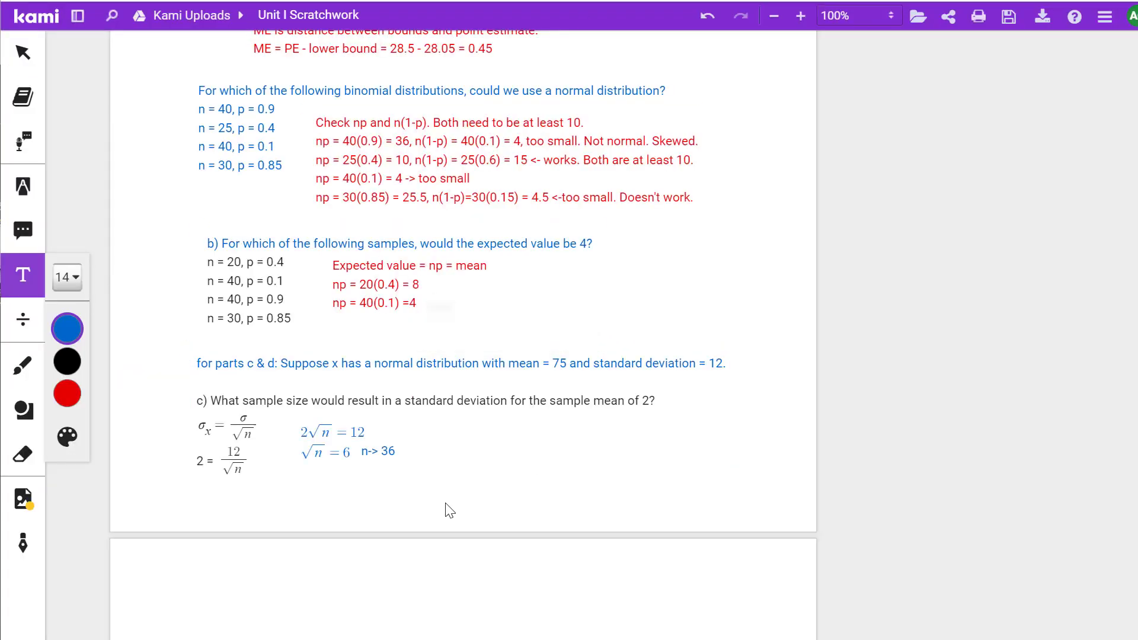
pyautogui.click(437, 488)
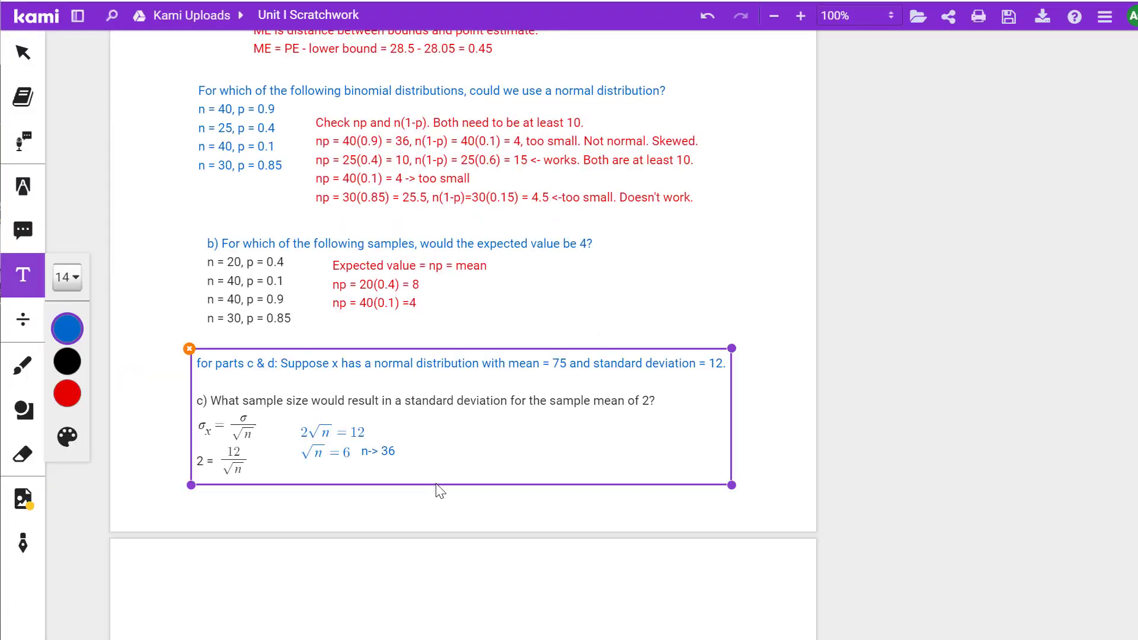
pyautogui.click(332, 443)
pyautogui.click(230, 436)
pyautogui.click(348, 453)
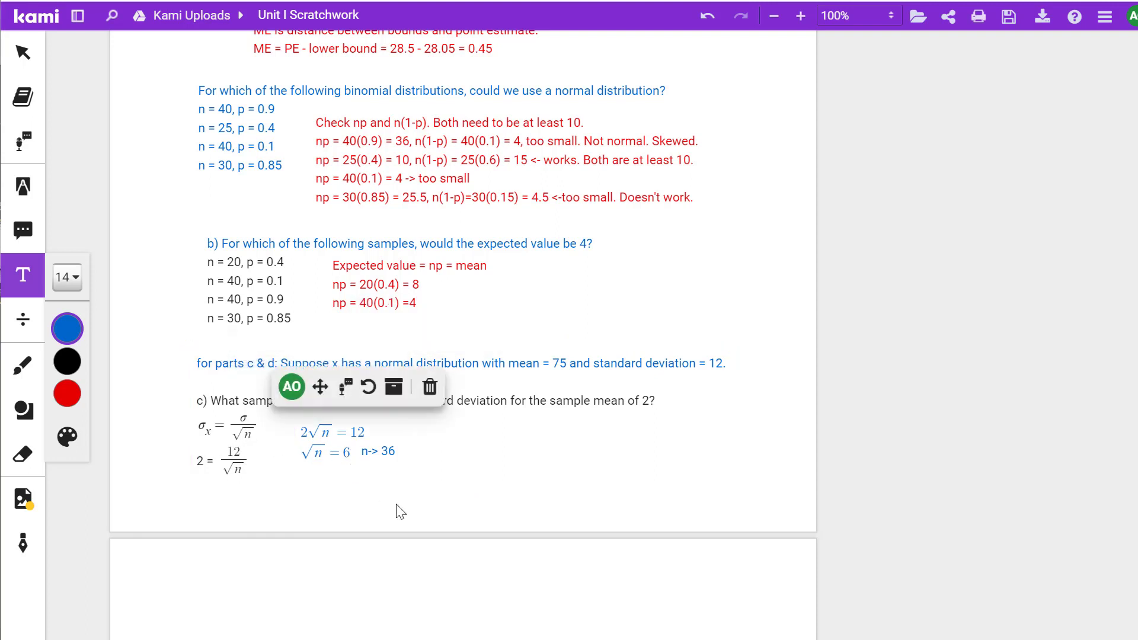
pyautogui.click(379, 492)
pyautogui.click(367, 500)
pyautogui.click(299, 496)
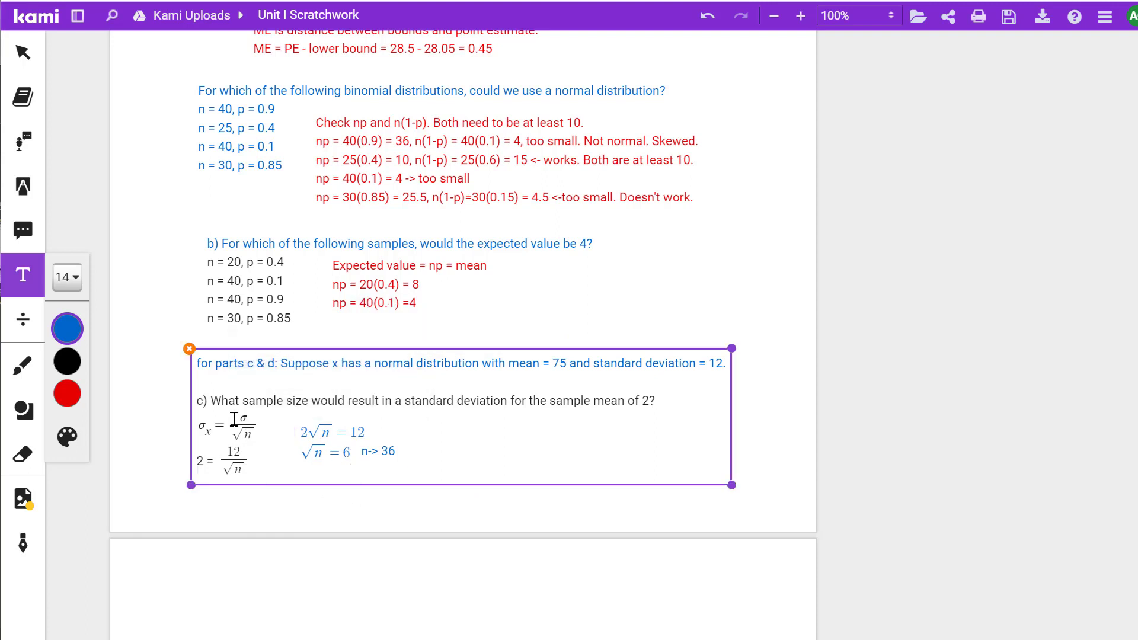
# Draw a short red freehand bar over the subscript x in the question c standard deviation formula.
pyautogui.click(236, 451)
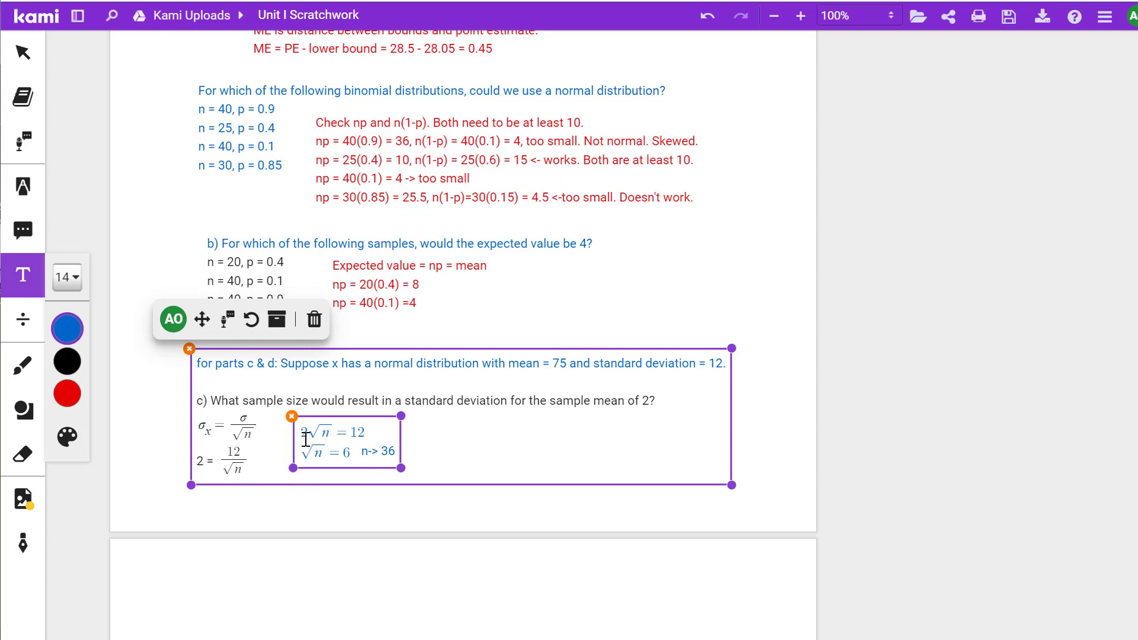
pyautogui.click(178, 432)
pyautogui.click(23, 363)
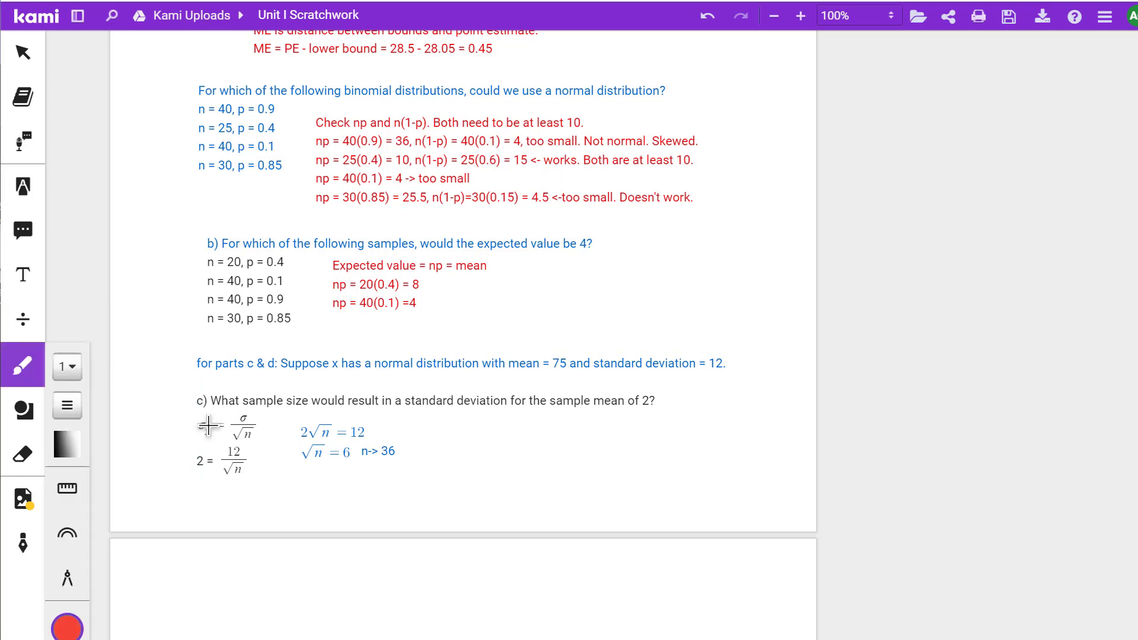
pyautogui.moveTo(212, 428); pyautogui.dragTo(205, 428)
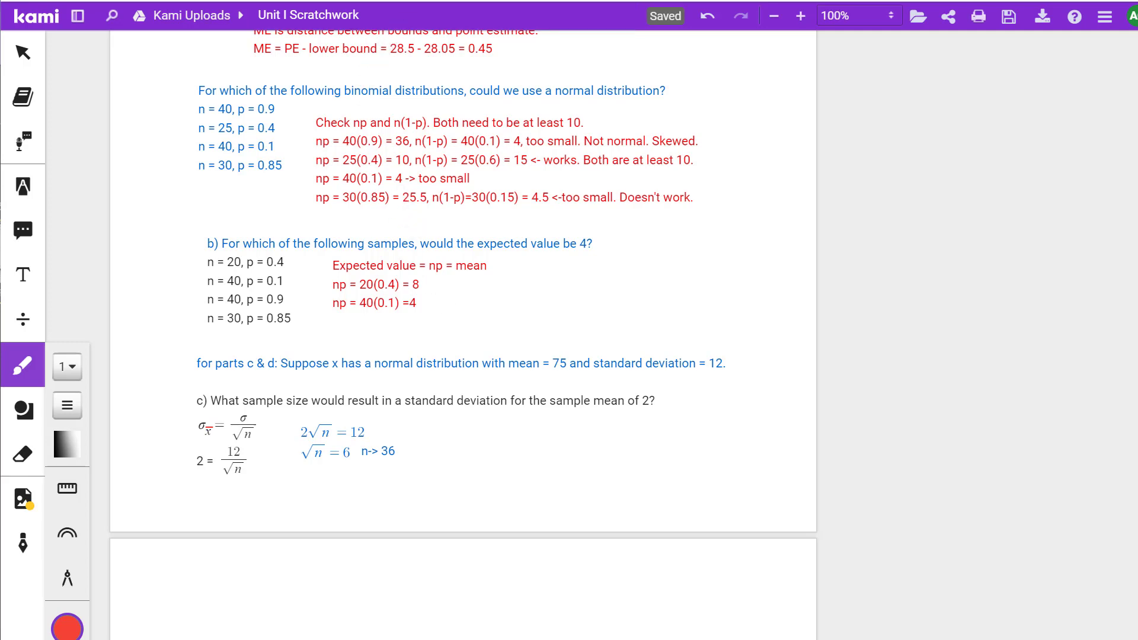
# Copy question d and its four answer choices from WebAssign into a blue text box on the next page of the Kami scratchwork.
pyautogui.click(332, 0)
pyautogui.scroll(-1, 514, 339)
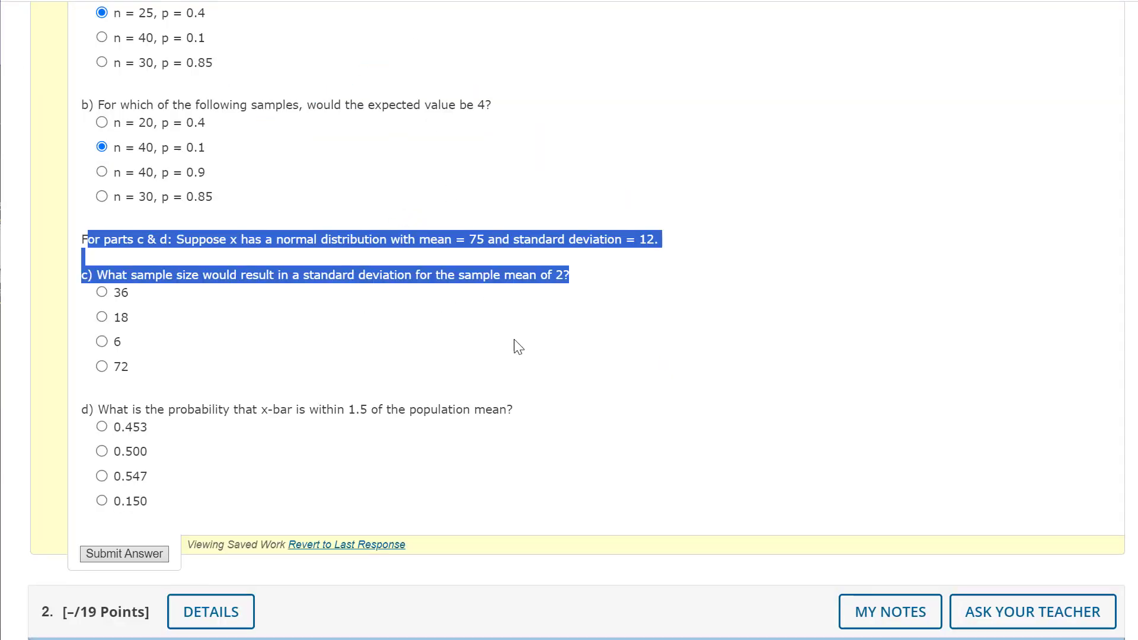
pyautogui.click(437, 356)
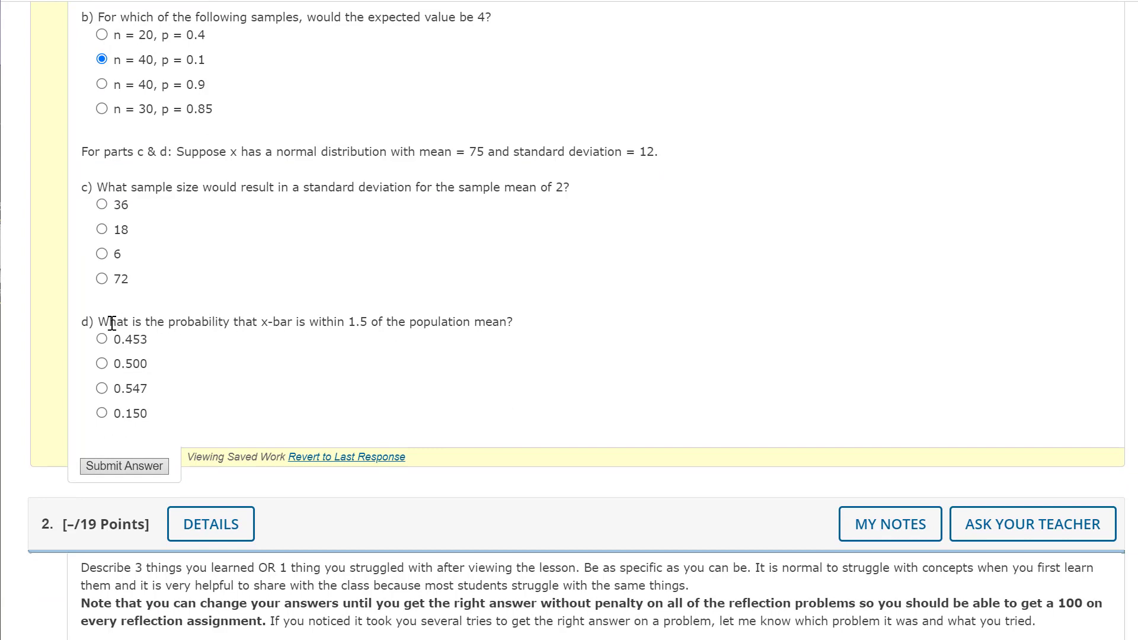
pyautogui.moveTo(99, 323); pyautogui.dragTo(154, 405)
pyautogui.hotkey('ctrl', 'c')
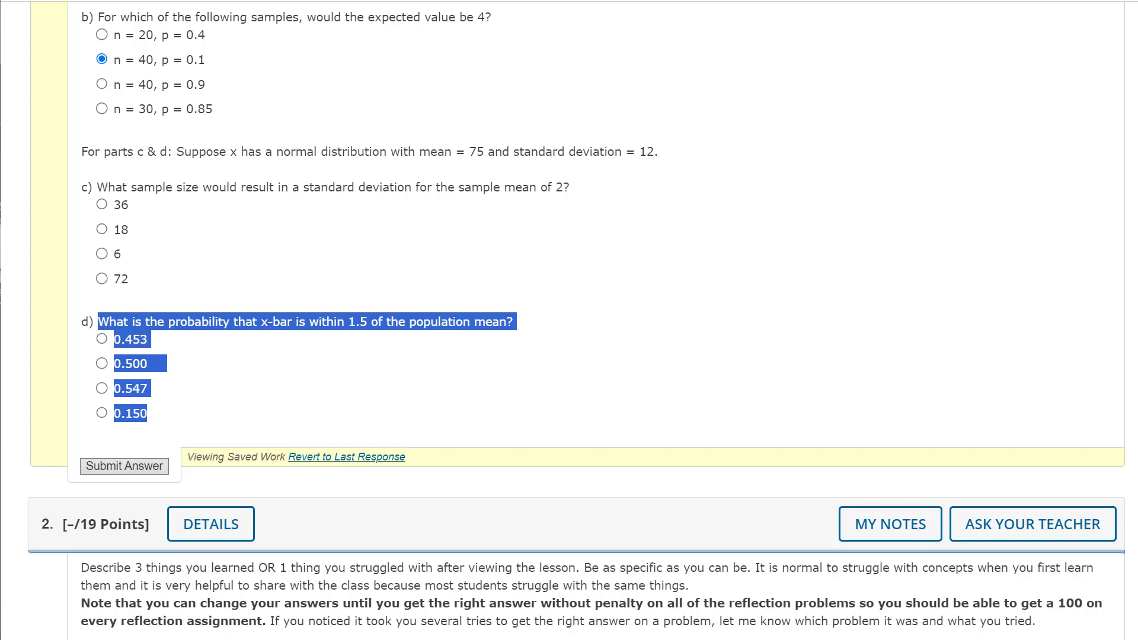
pyautogui.click(501, 1)
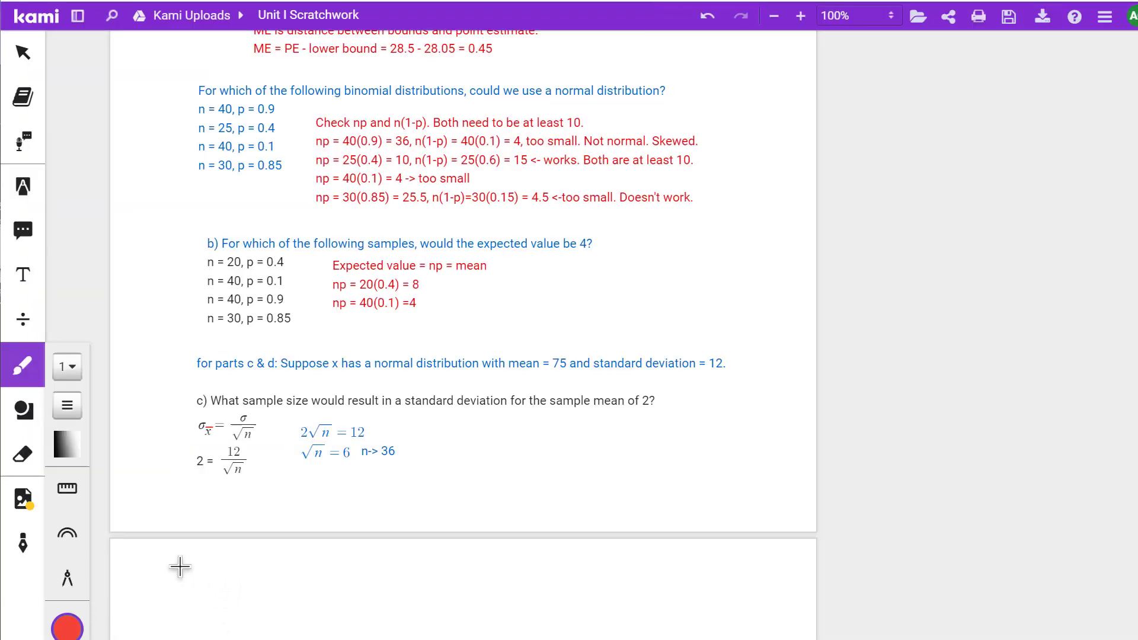
pyautogui.click(23, 275)
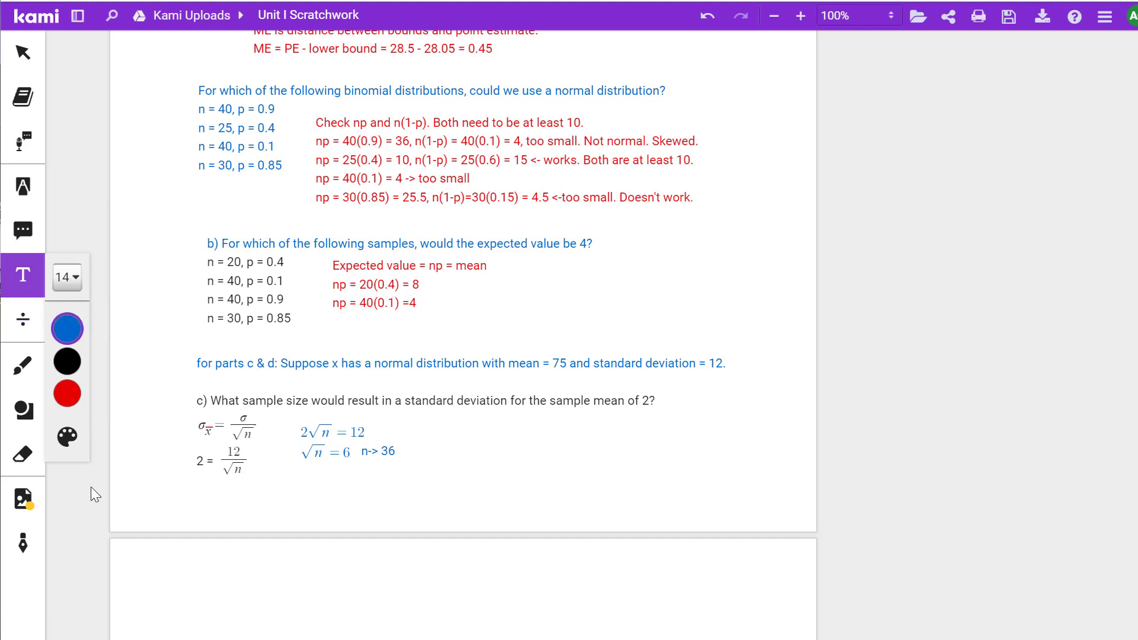
pyautogui.click(190, 576)
pyautogui.hotkey('ctrl', 'v')
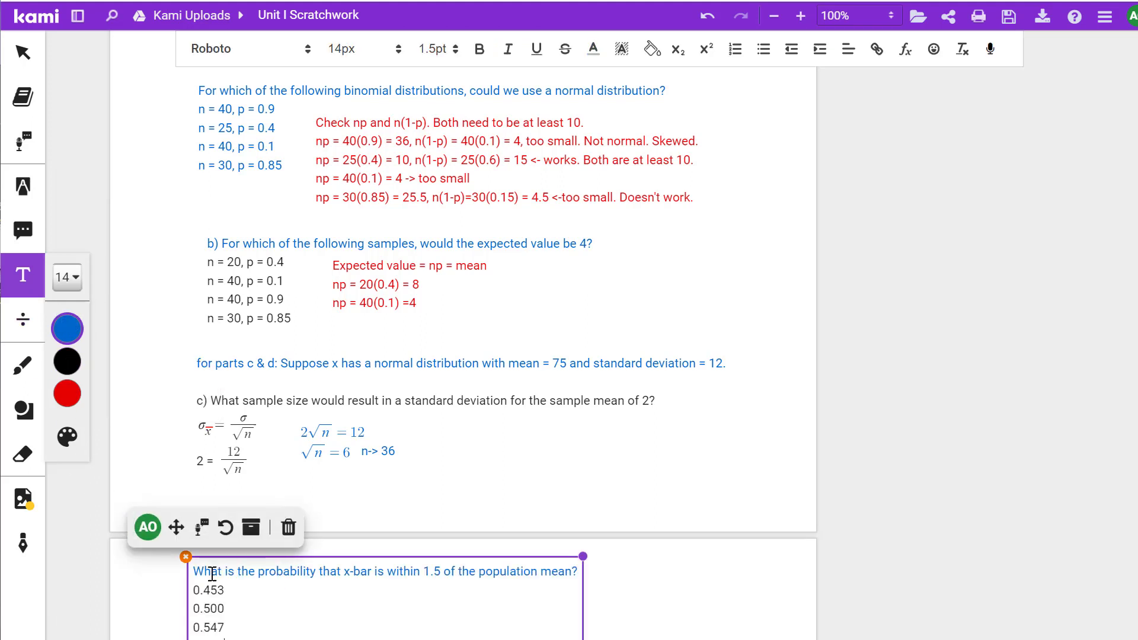
pyautogui.scroll(-3, 424, 601)
pyautogui.click(711, 501)
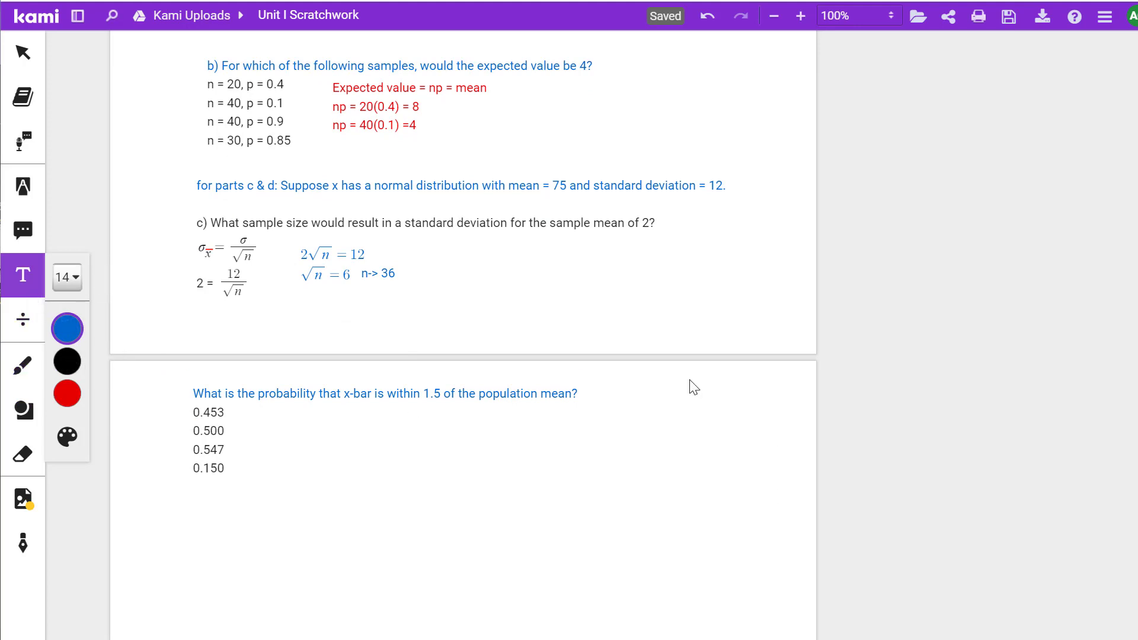
# Write "N(75, 2)" in a blue text box below the question c solution and shrink the box to fit the text.
pyautogui.click(533, 316)
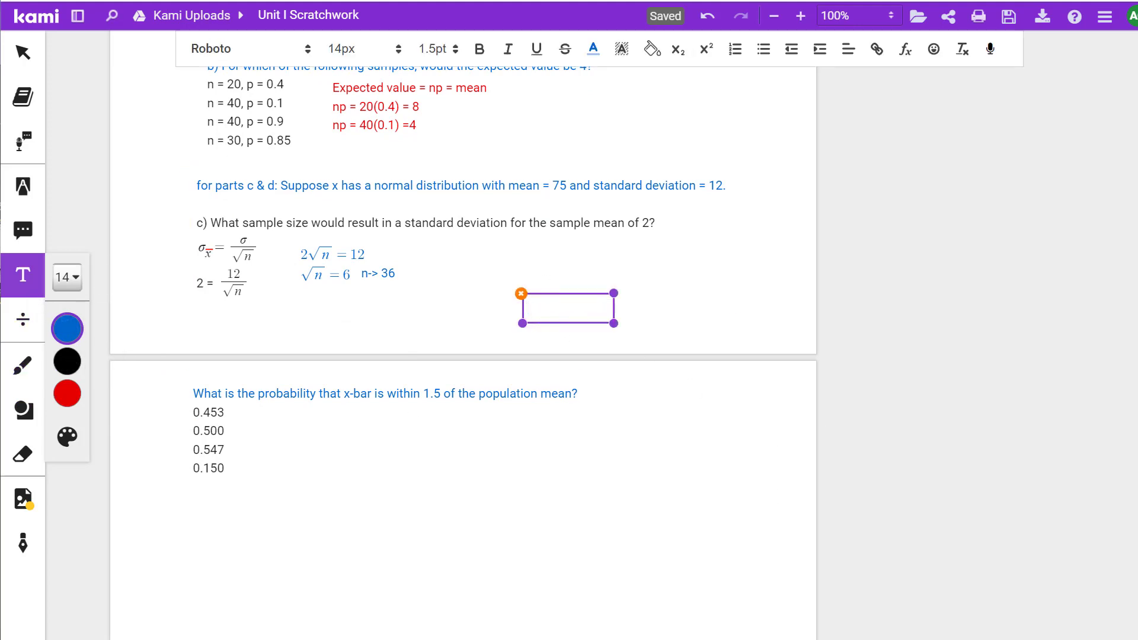
pyautogui.write('N(75, 2')
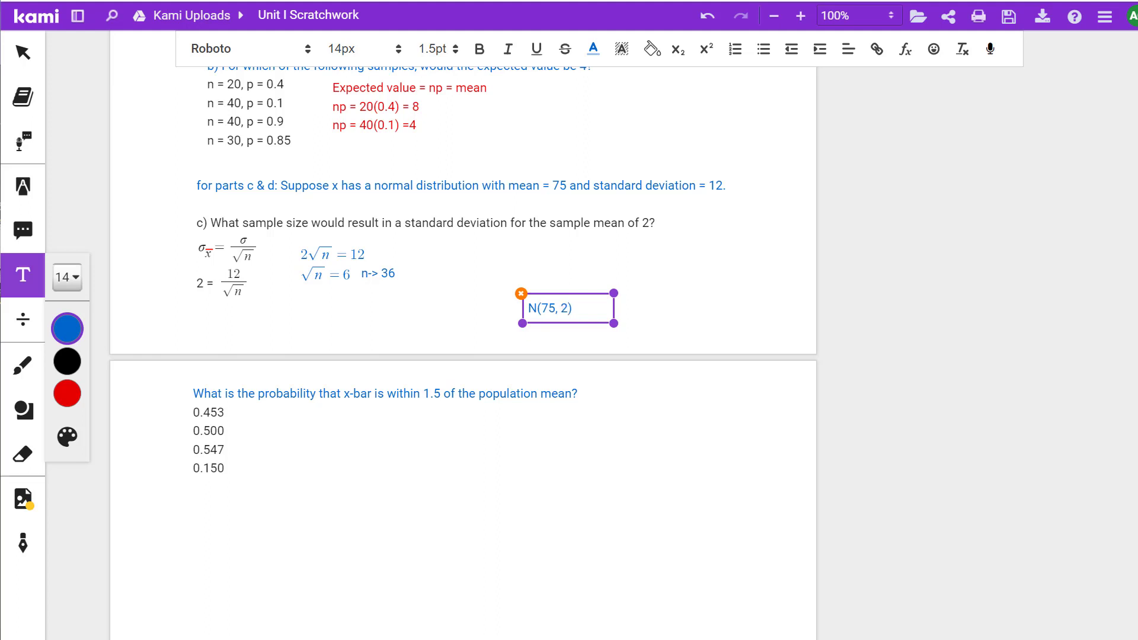
pyautogui.moveTo(602, 294)
pyautogui.mouseDown()
pyautogui.moveTo(605, 315)
pyautogui.moveTo(602, 296)
pyautogui.mouseUp()
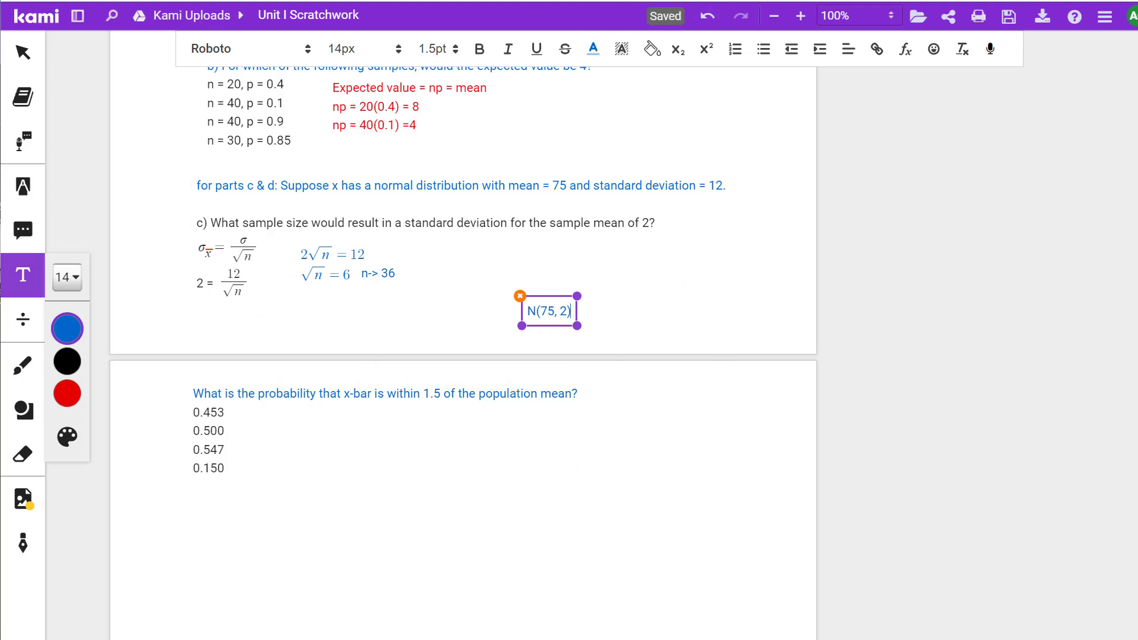
pyautogui.click(291, 1)
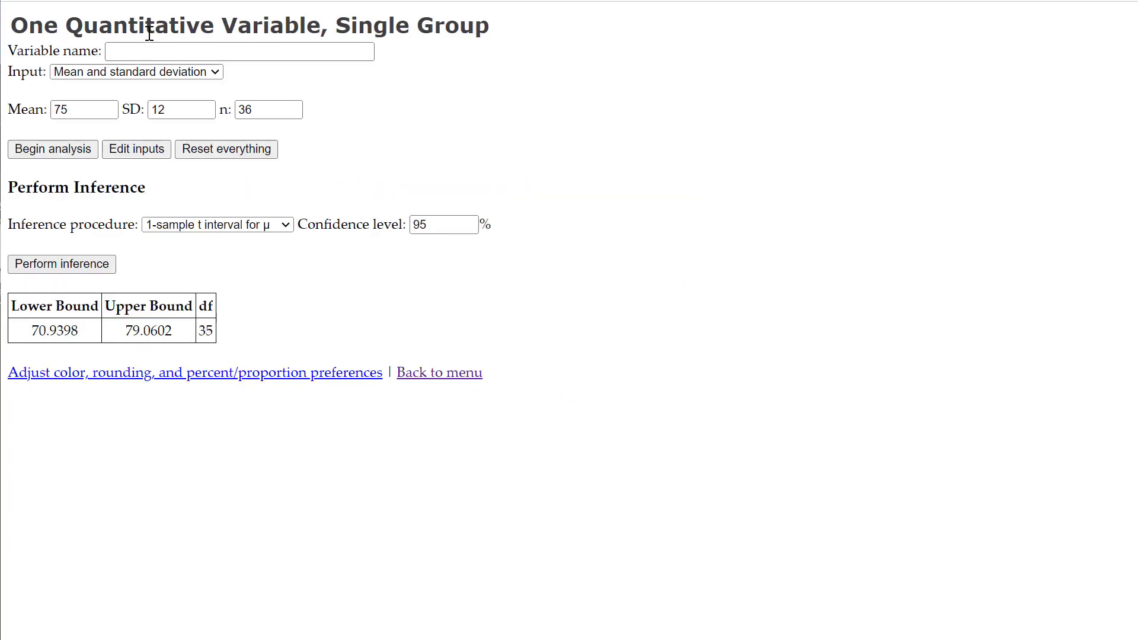
pyautogui.hotkey('ctrl', 'l')
pyautogui.write('www.s')
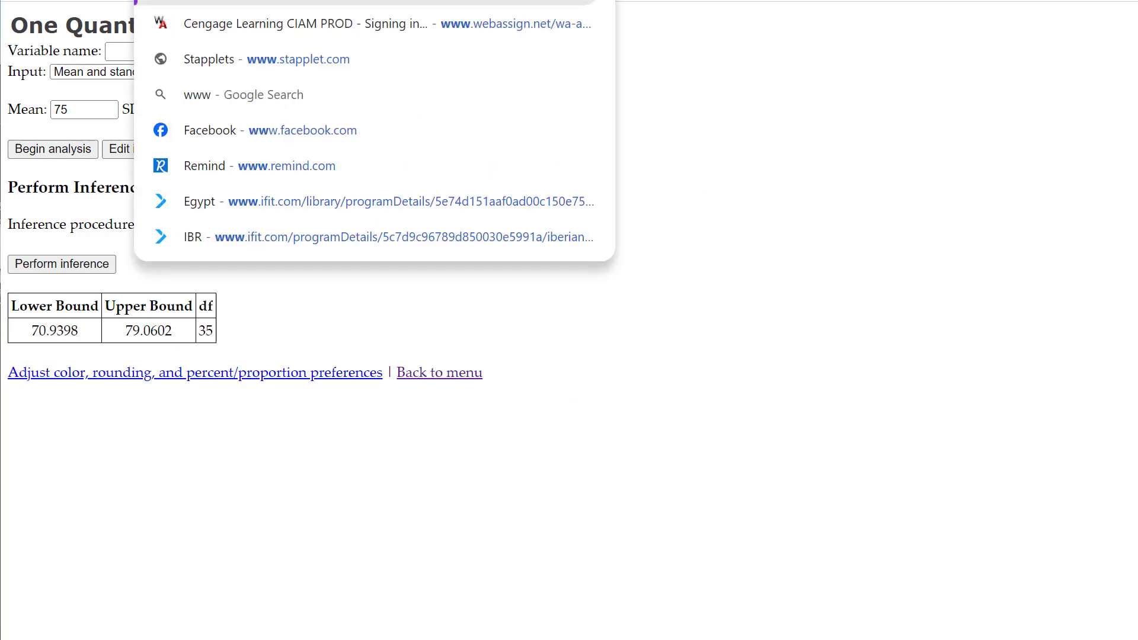
pyautogui.write('t')
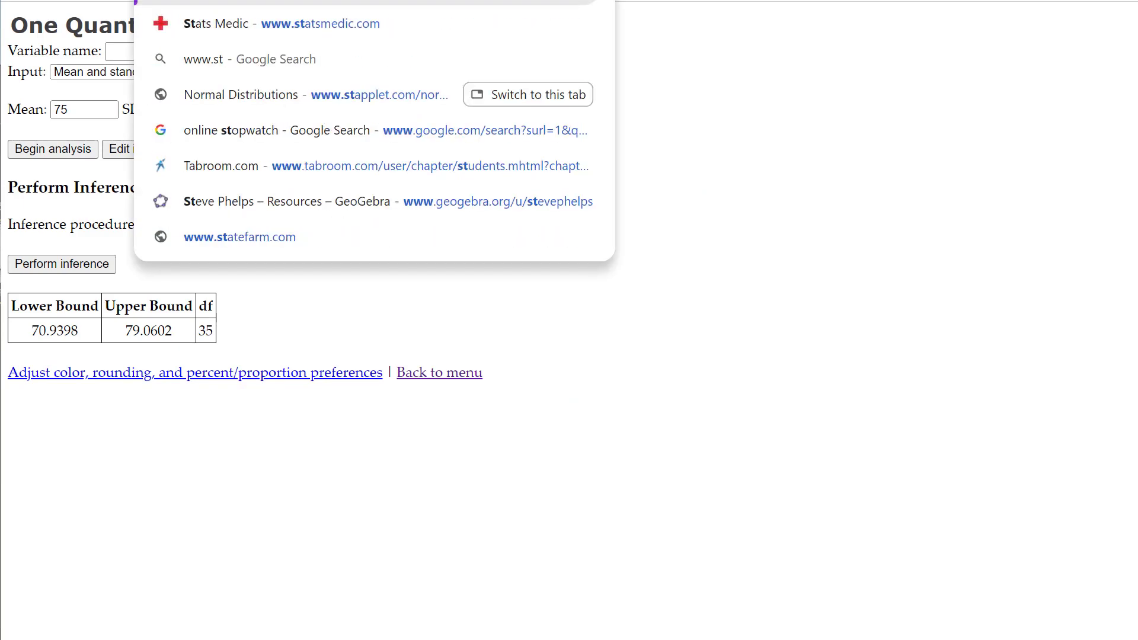
pyautogui.press('BackSpace')
pyautogui.press('BackSpace')
pyautogui.press('BackSpace')
pyautogui.press('BackSpace')
pyautogui.press('BackSpace')
pyautogui.press('Escape')
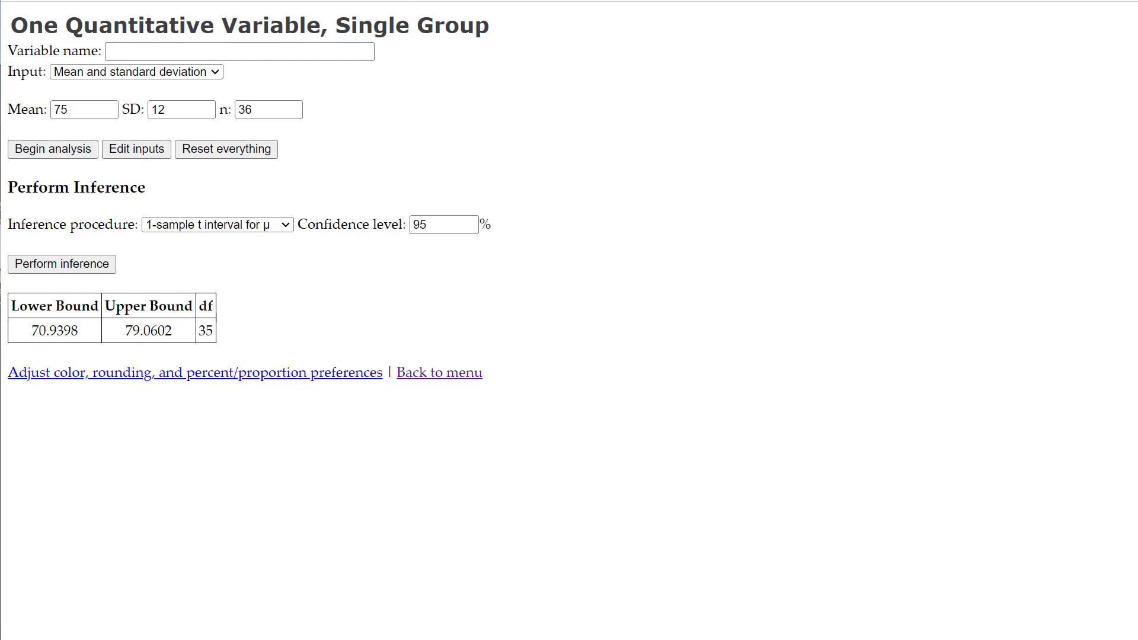
pyautogui.hotkey('ctrl', 'Tab')
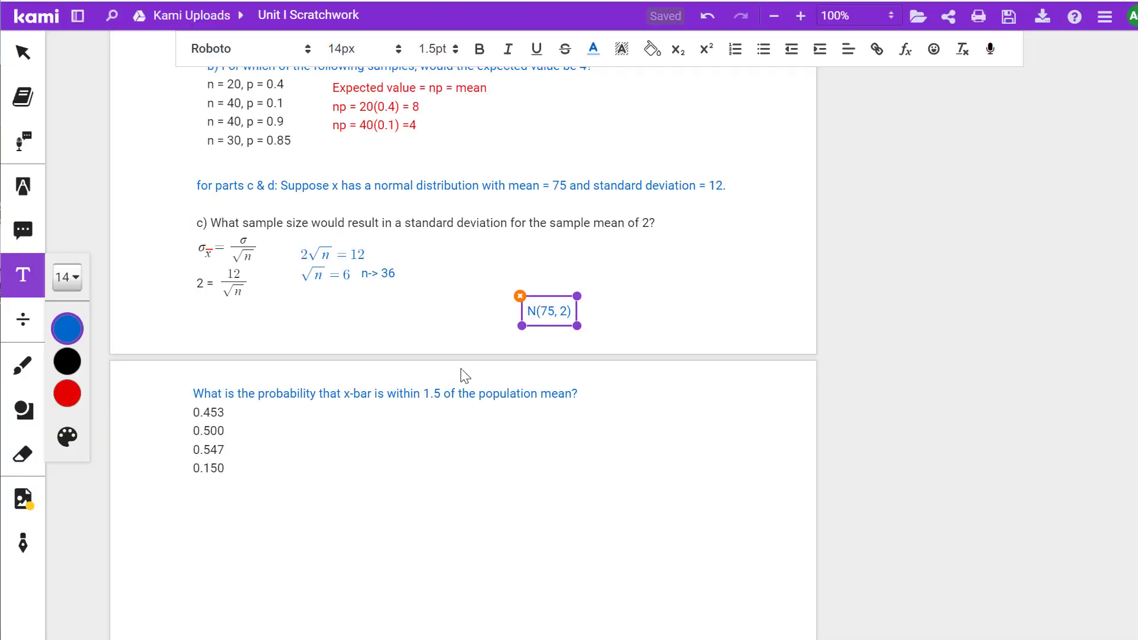
# Delete the N(75, 2) text below the question c solution and leave the emptied text box.
pyautogui.click(674, 498)
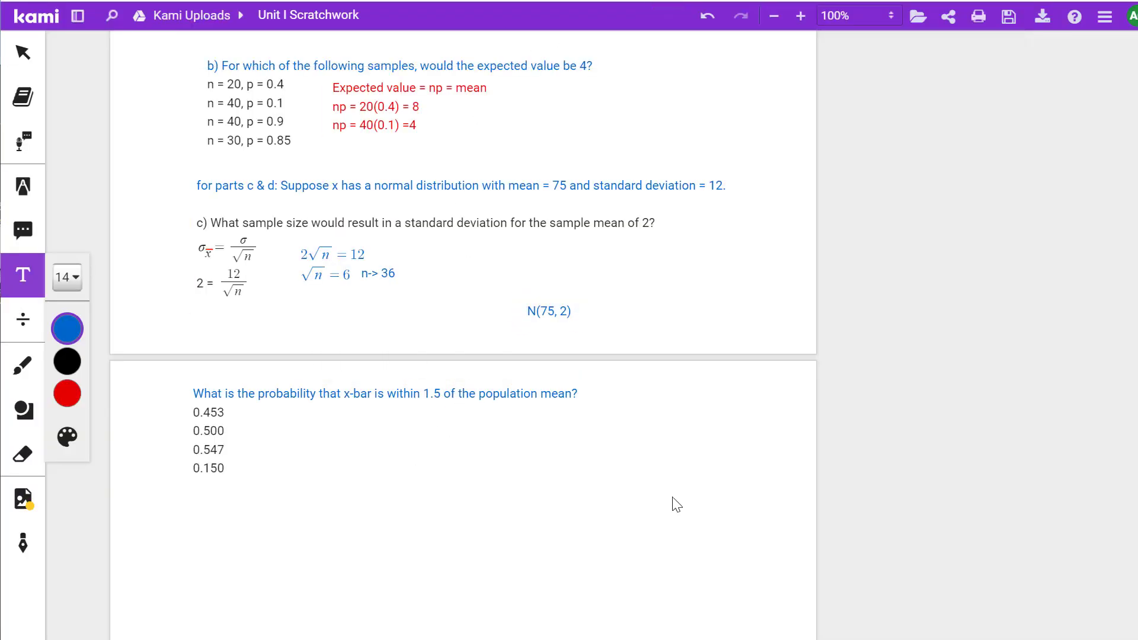
pyautogui.click(566, 314)
pyautogui.doubleClick(549, 311)
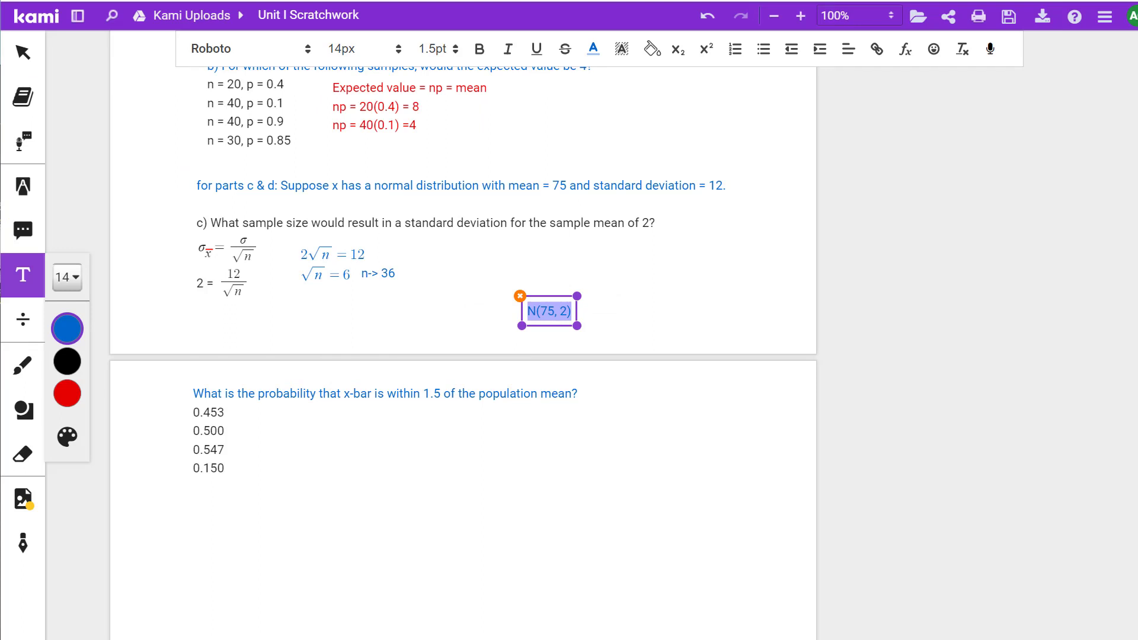
pyautogui.press('BackSpace')
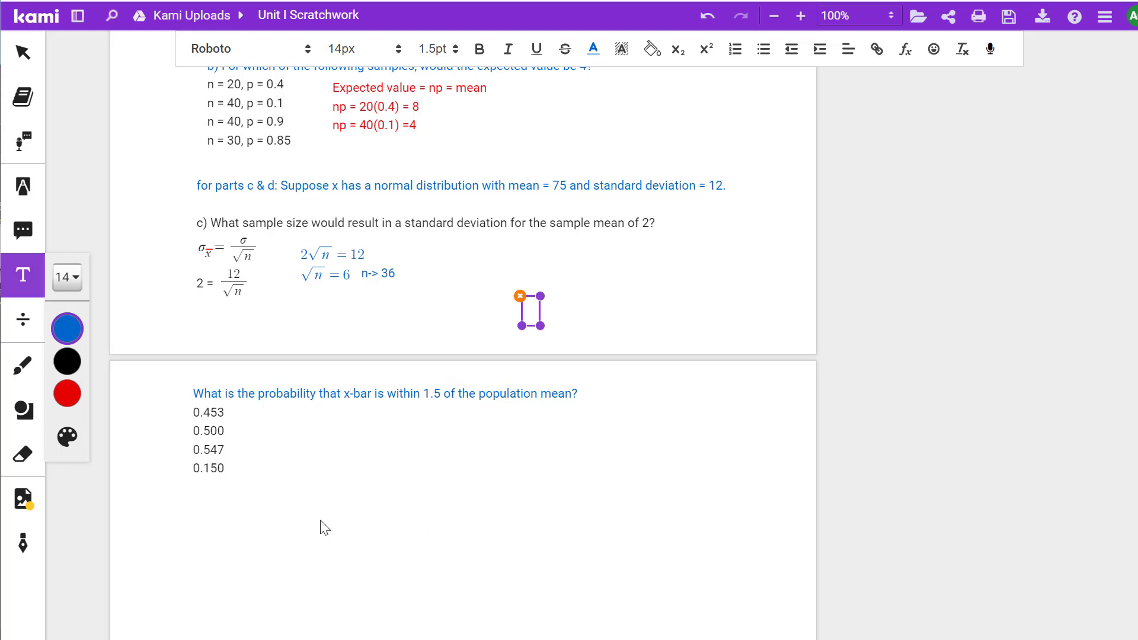
pyautogui.click(332, 521)
pyautogui.click(342, 504)
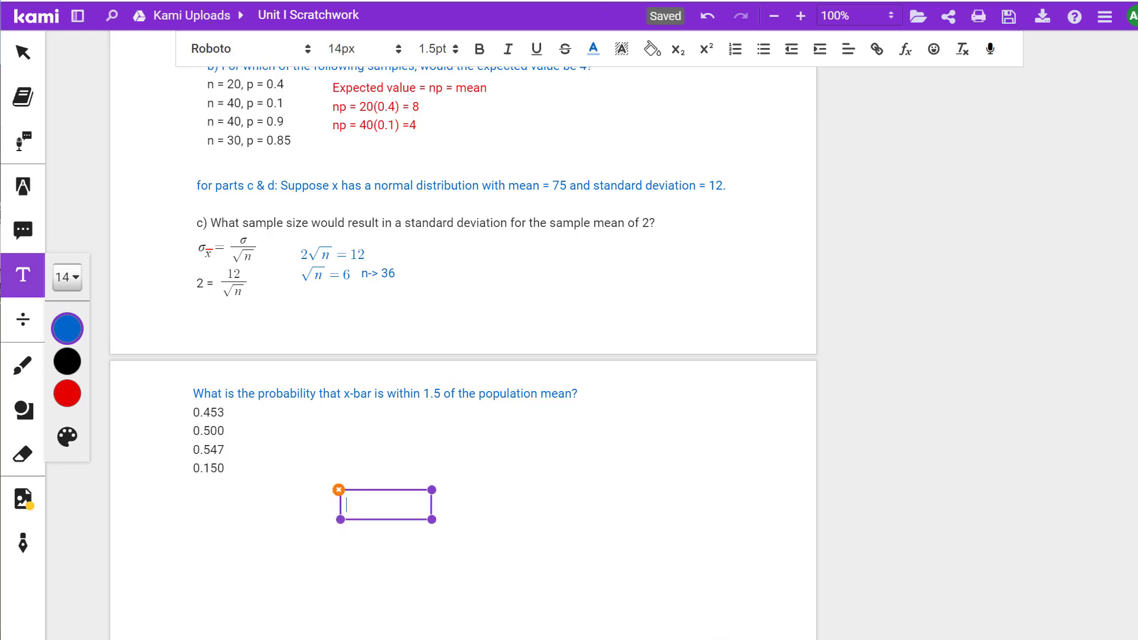
pyautogui.write('t')
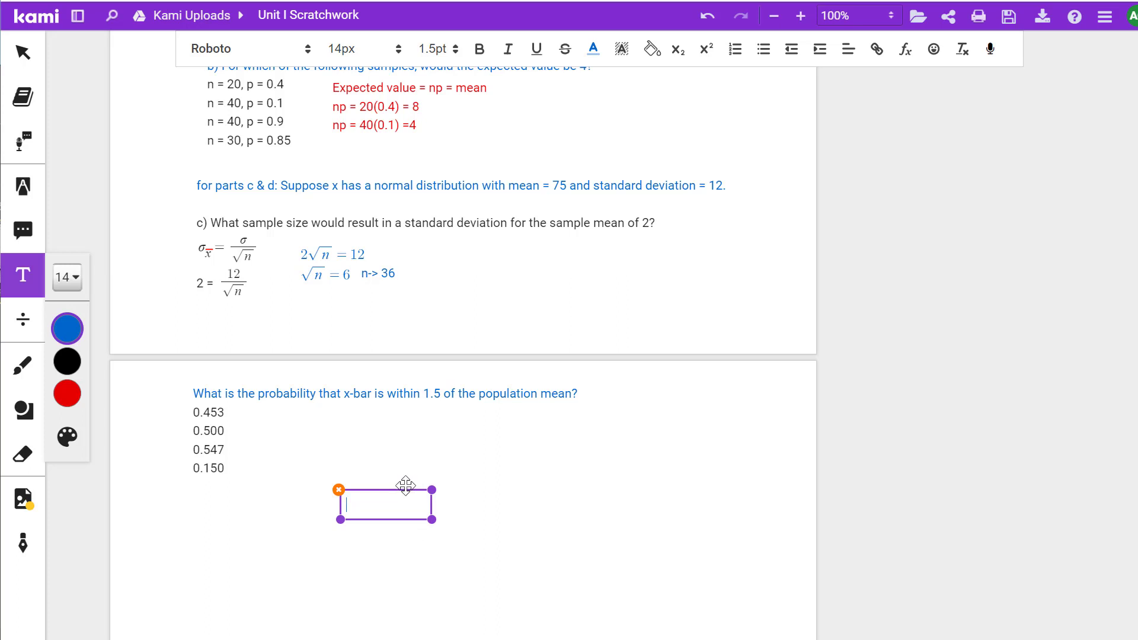
pyautogui.moveTo(400, 492)
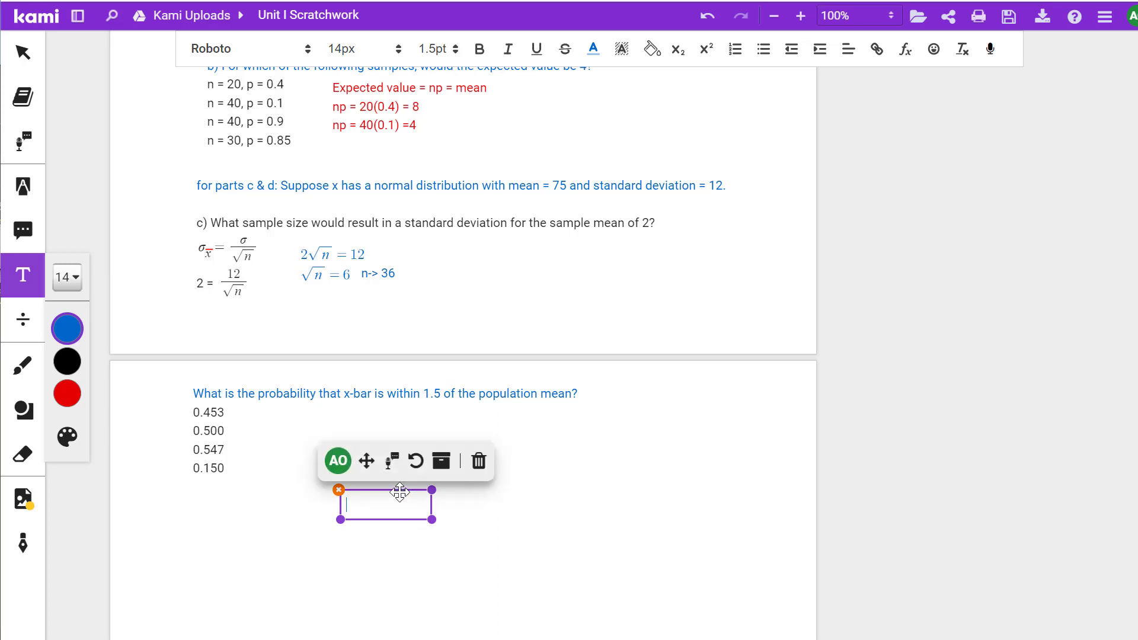
pyautogui.click(479, 461)
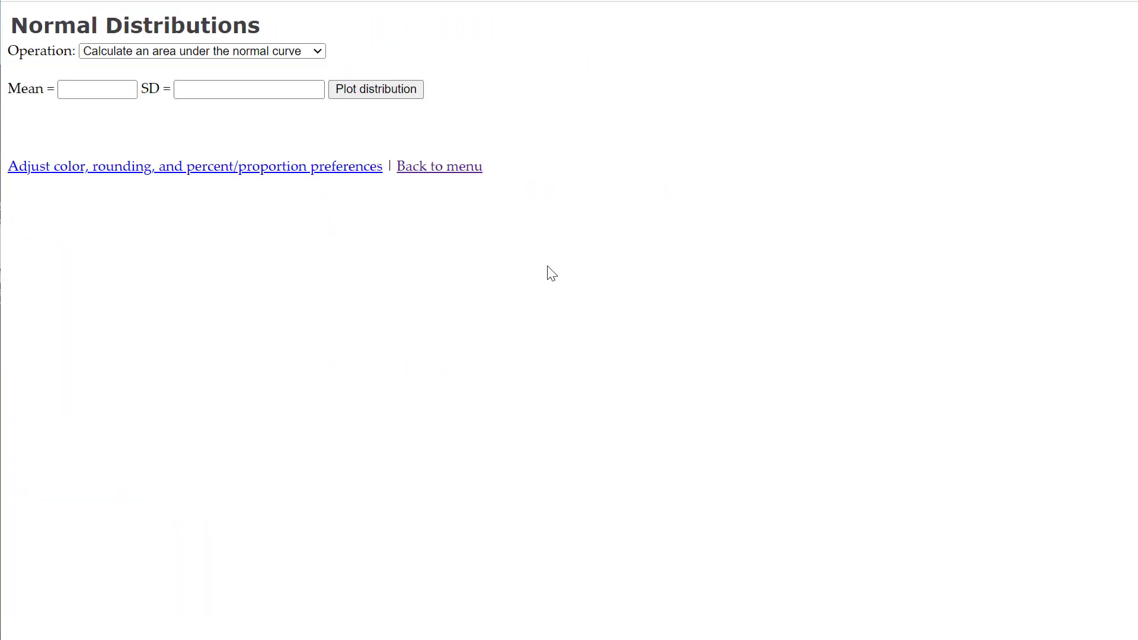
# Plot a normal distribution with mean 75 and standard deviation 2 in the stapplet applet.
pyautogui.click(94, 88)
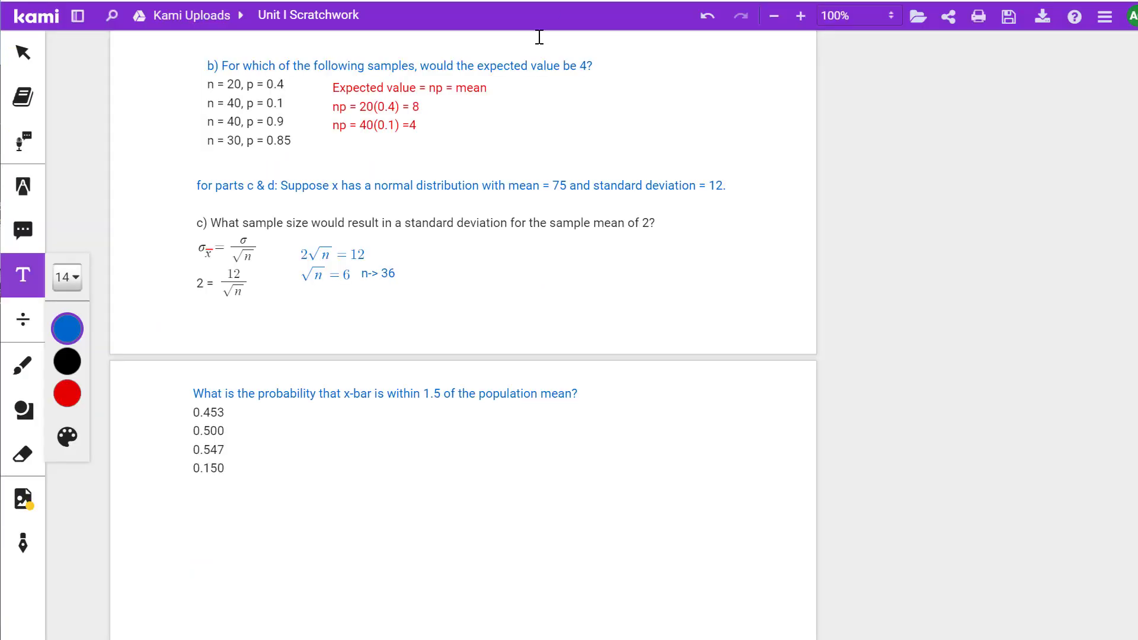
pyautogui.click(394, 411)
pyautogui.click(466, 216)
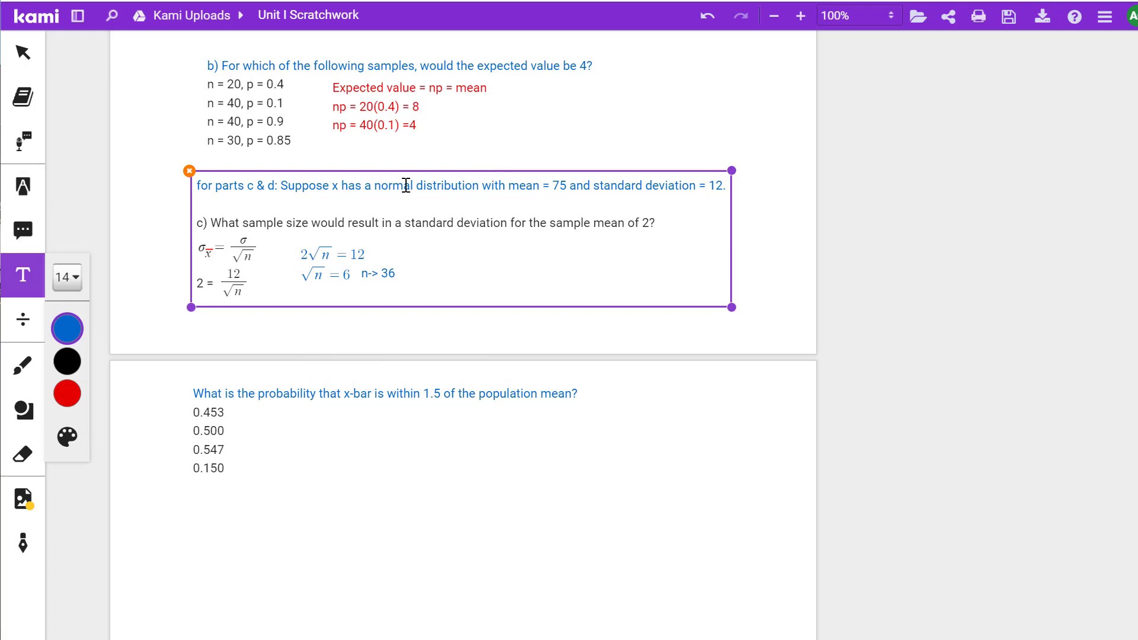
pyautogui.click(521, 127)
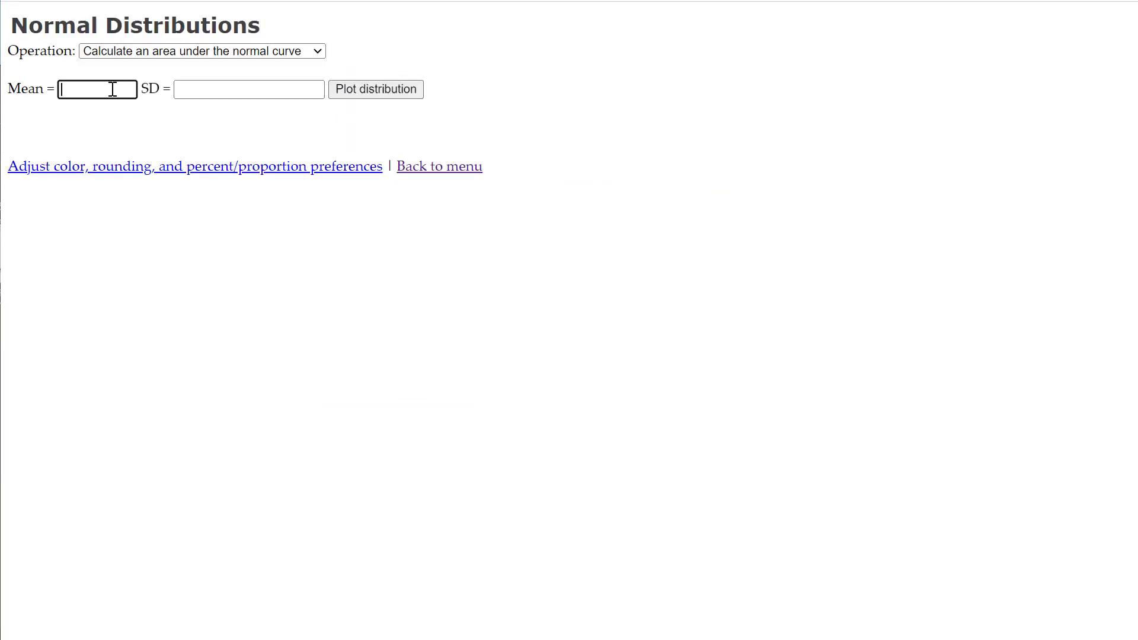
pyautogui.write('75')
pyautogui.click(189, 88)
pyautogui.write('2')
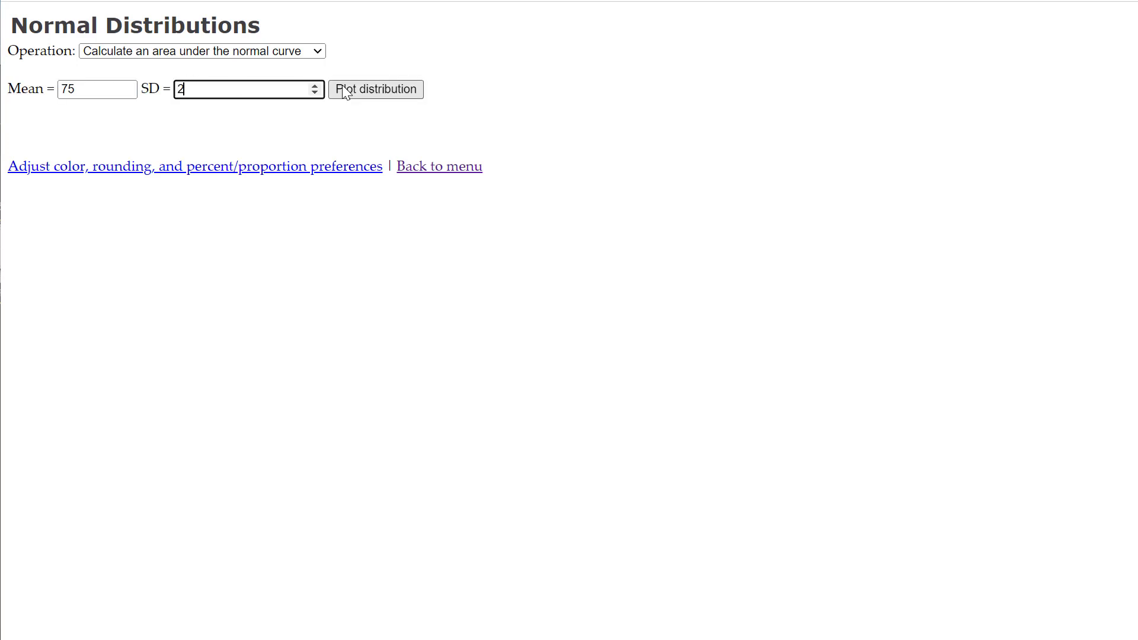
pyautogui.click(344, 89)
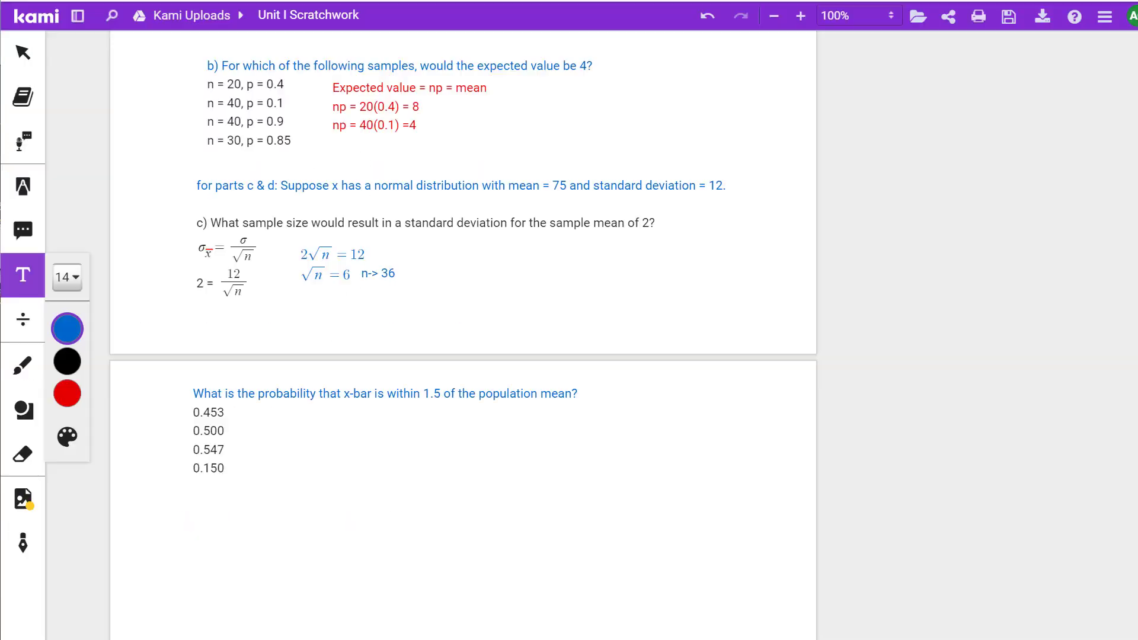
# Calculate the area between 73.5 and 76.5 under the normal curve and show the labels on the plot.
pyautogui.click(576, 89)
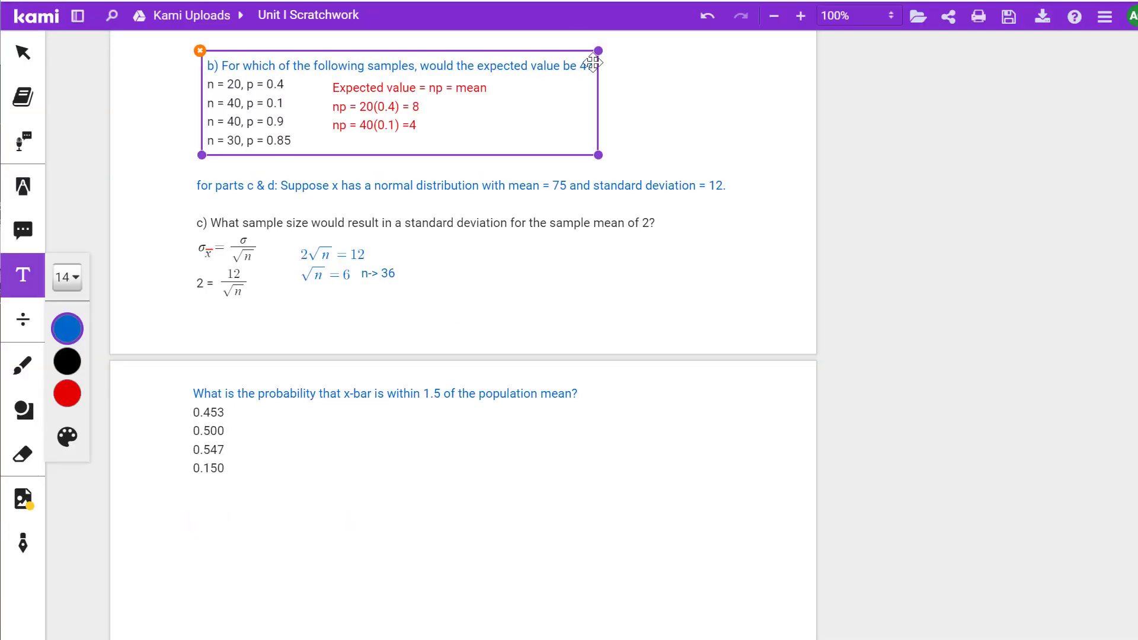
pyautogui.click(603, 226)
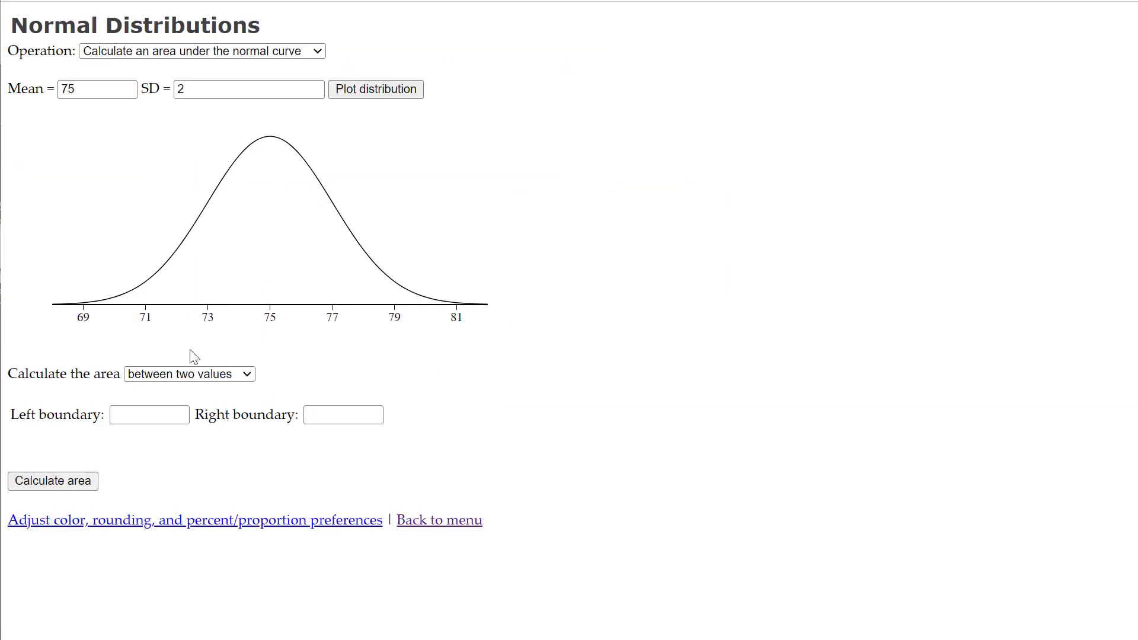
pyautogui.click(170, 414)
pyautogui.press('Tab')
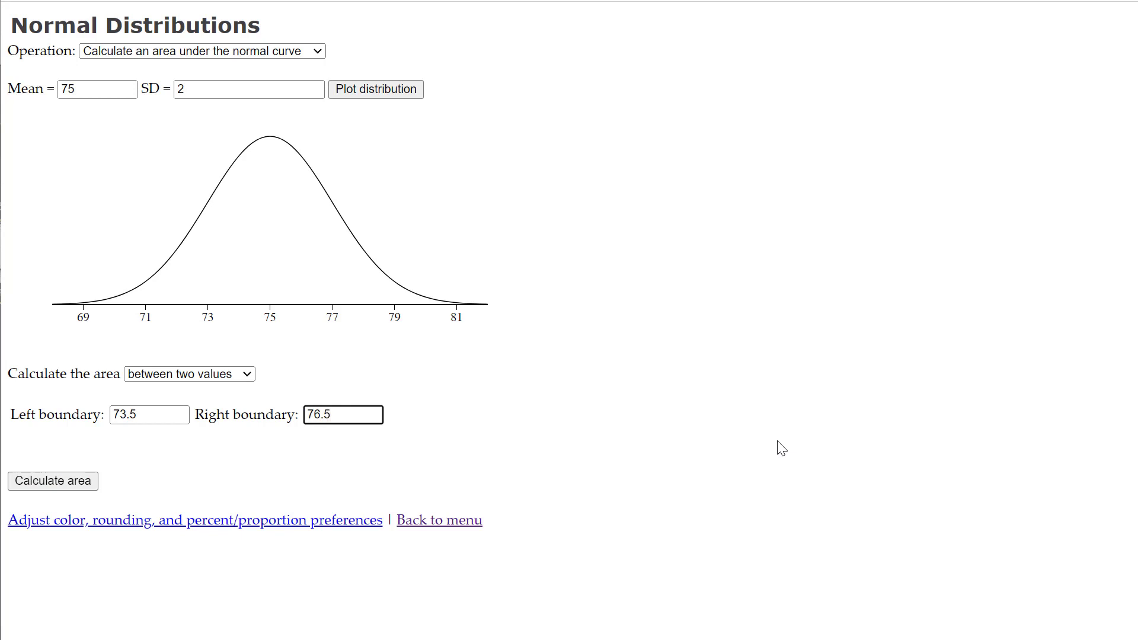
pyautogui.click(51, 480)
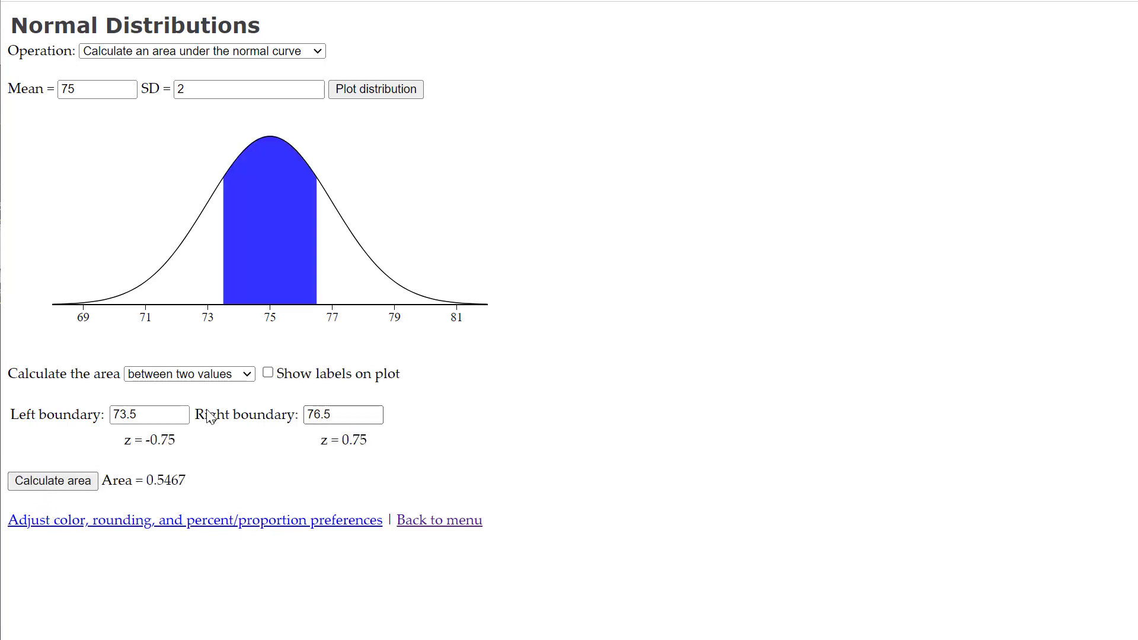
pyautogui.click(268, 373)
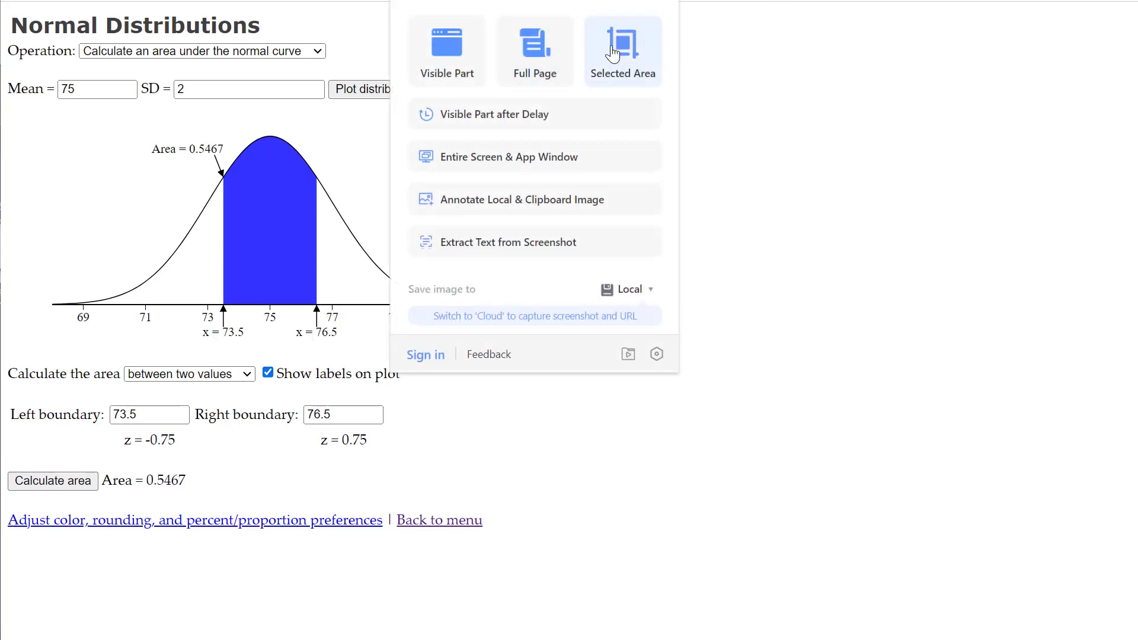
# Capture the labelled normal curve, including its N(75, 2) label and boundary values, as a selected-area screenshot on the clipboard.
pyautogui.click(612, 52)
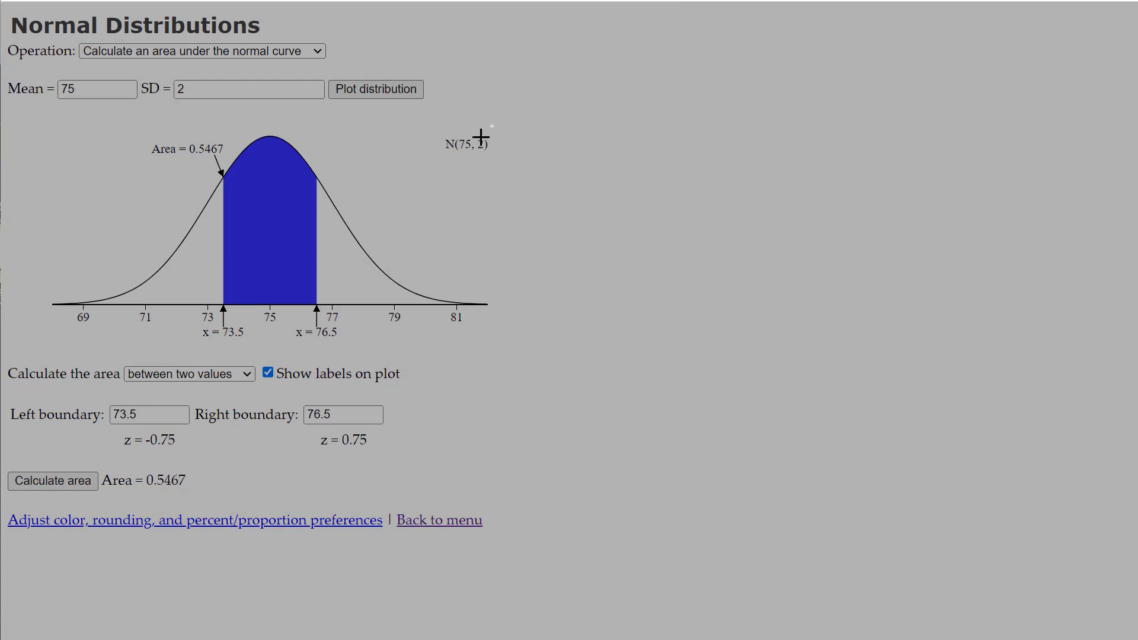
pyautogui.moveTo(493, 125); pyautogui.dragTo(67, 352)
pyautogui.click(522, 261)
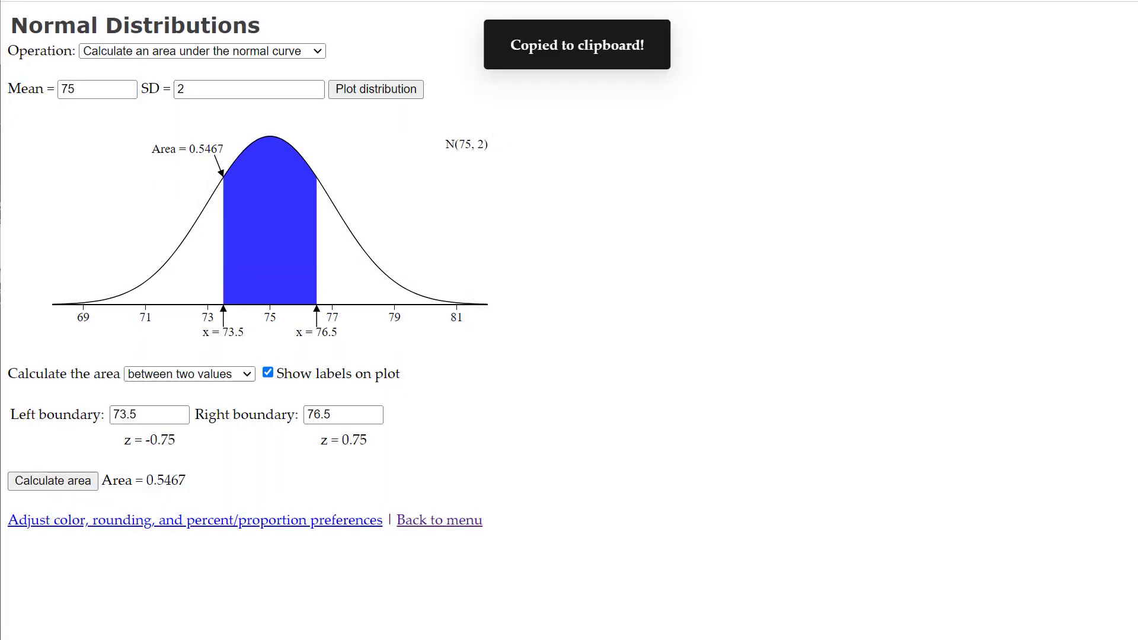
# Paste the normal curve screenshot into the Kami scratchwork and move it beside the question d answer choices.
pyautogui.hotkey('ctrl', 'Tab')
pyautogui.click(29, 551)
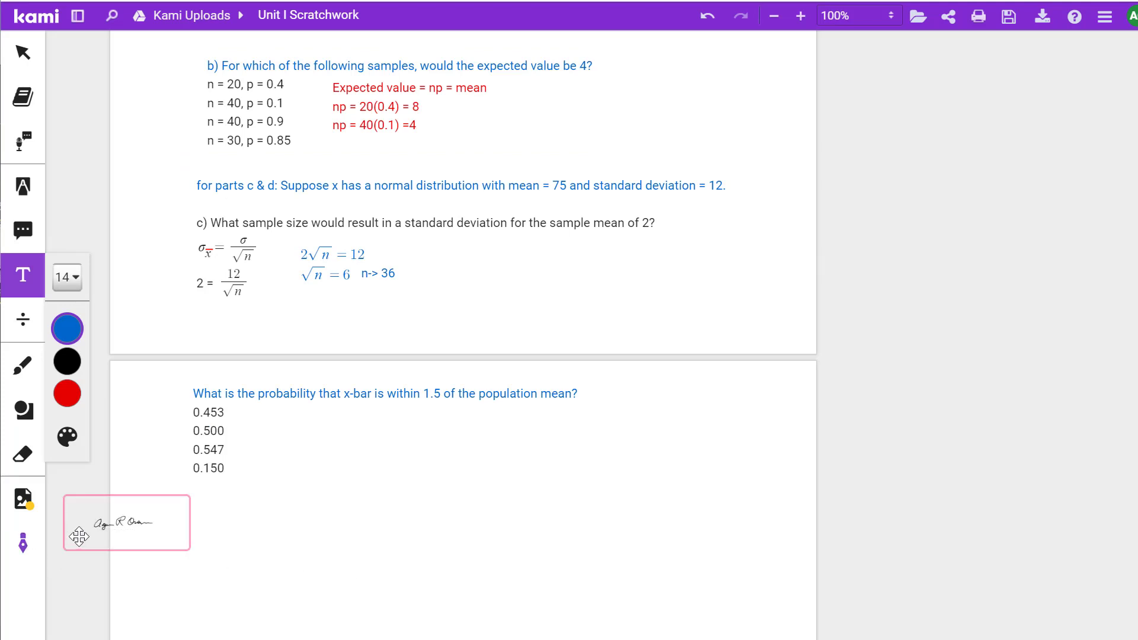
pyautogui.press('Escape')
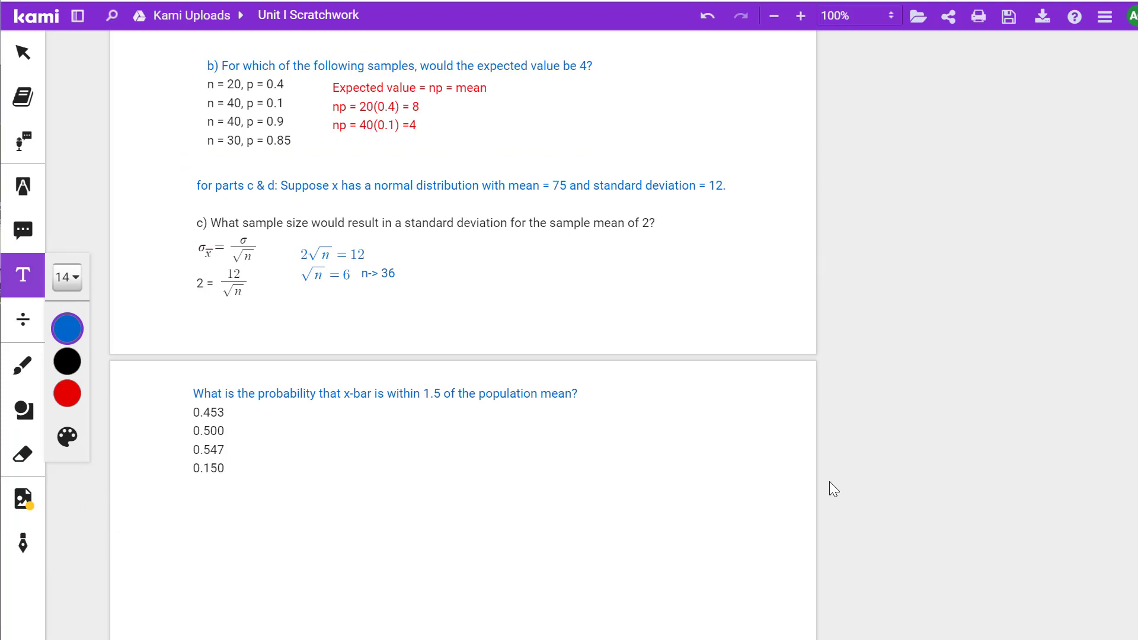
pyautogui.hotkey('ctrl', 'v')
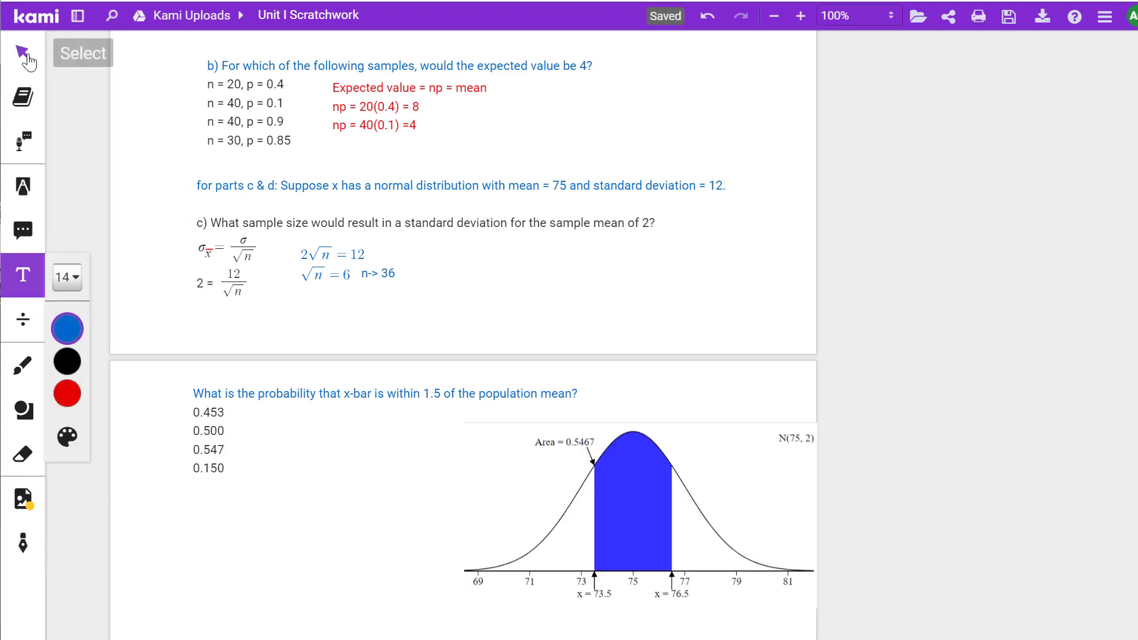
pyautogui.click(23, 54)
pyautogui.click(658, 490)
pyautogui.moveTo(658, 490); pyautogui.dragTo(521, 477)
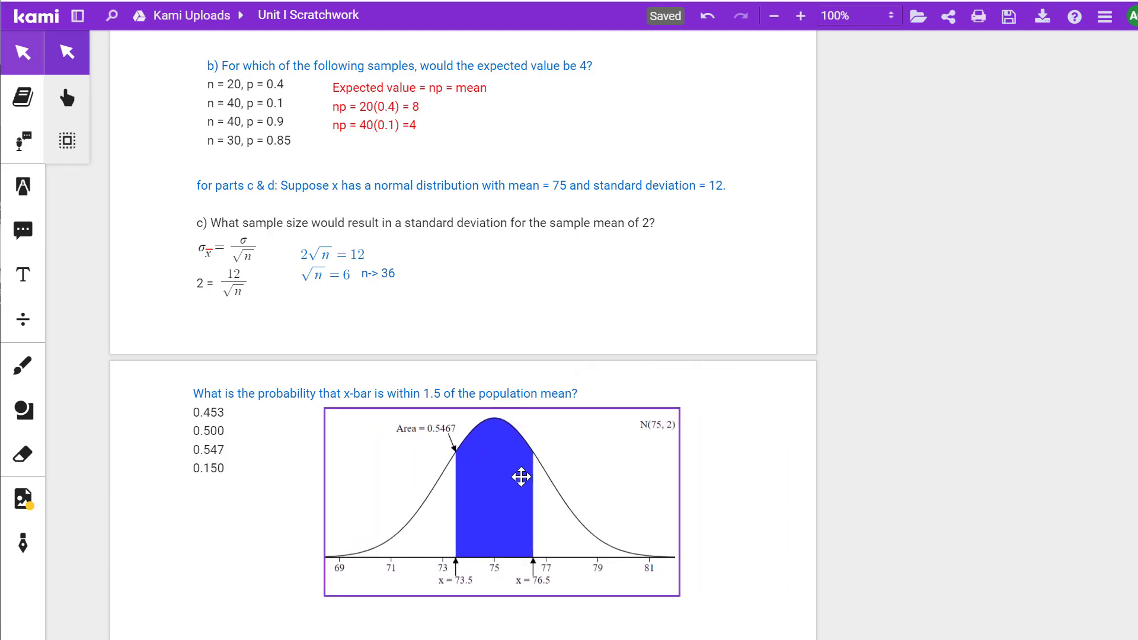
# Answer question c with 36 and question d with 0.547 in WebAssign, and submit the answers.
pyautogui.click(231, 500)
pyautogui.click(227, 446)
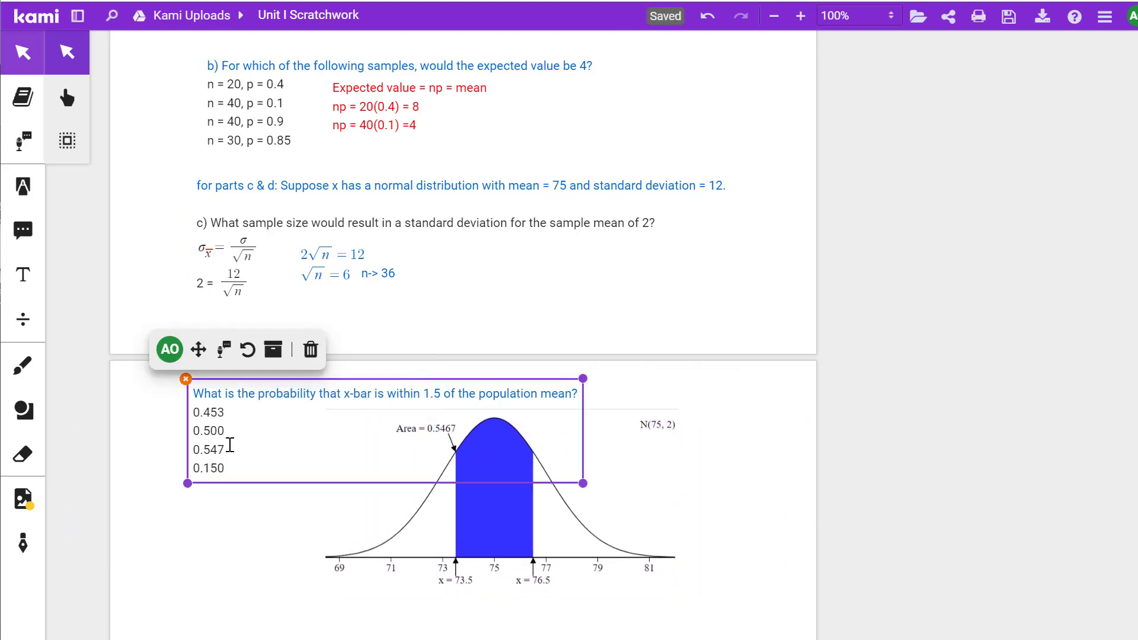
pyautogui.hotkey('alt', 'Tab')
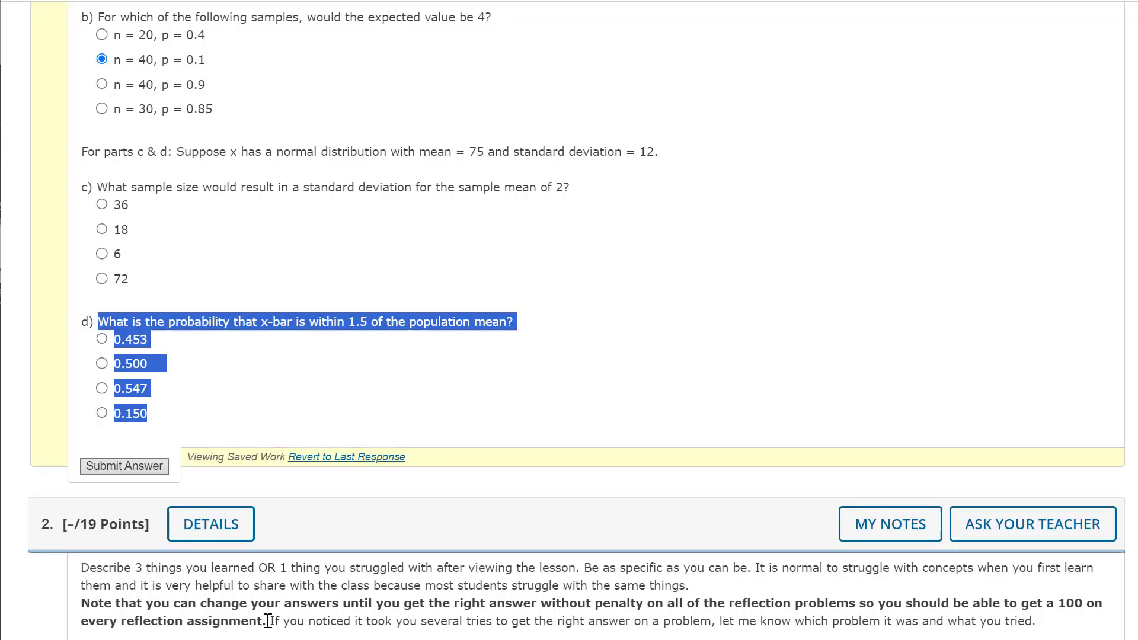
pyautogui.click(102, 391)
pyautogui.click(102, 205)
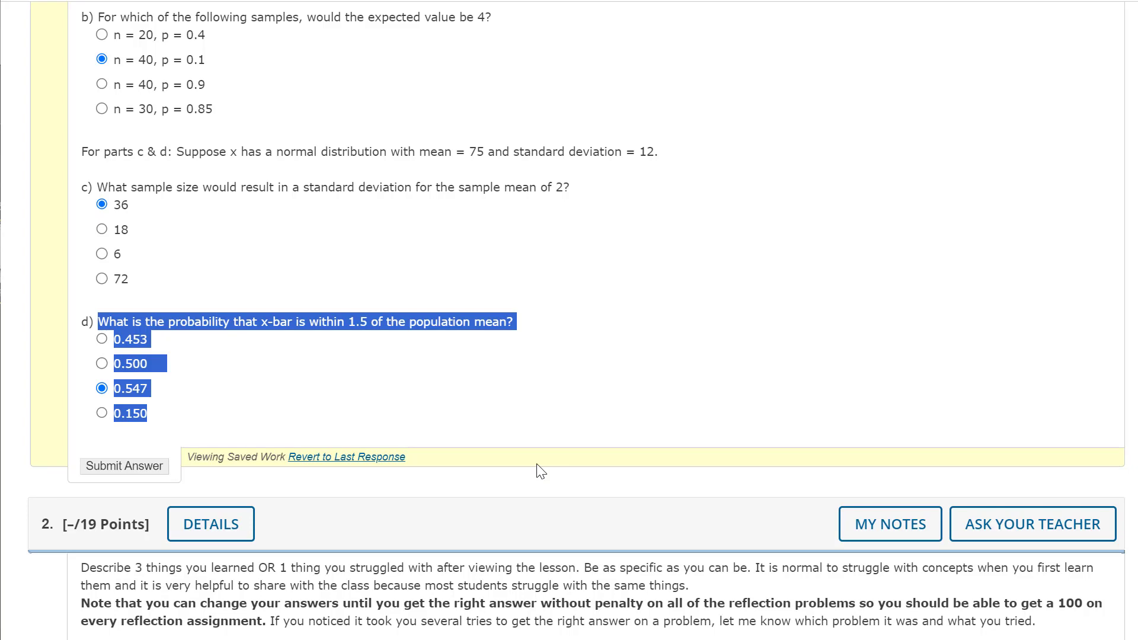
pyautogui.scroll(15, 540, 471)
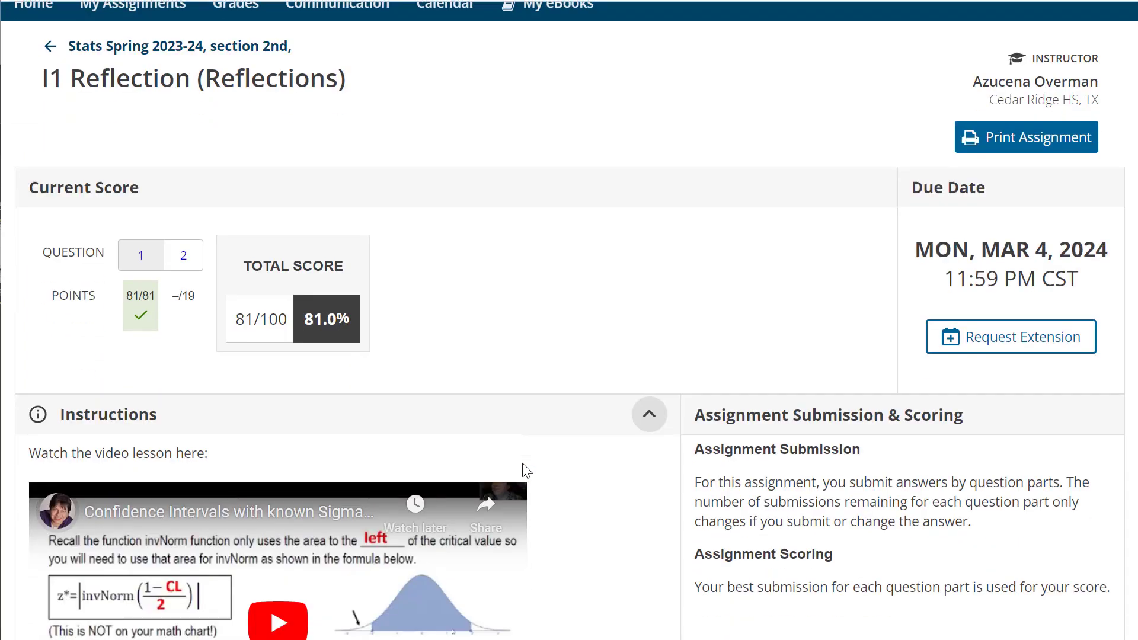
# Review the graded Part I and Part II answers and go to the question 2 reflection answer box.
pyautogui.scroll(-20, 523, 470)
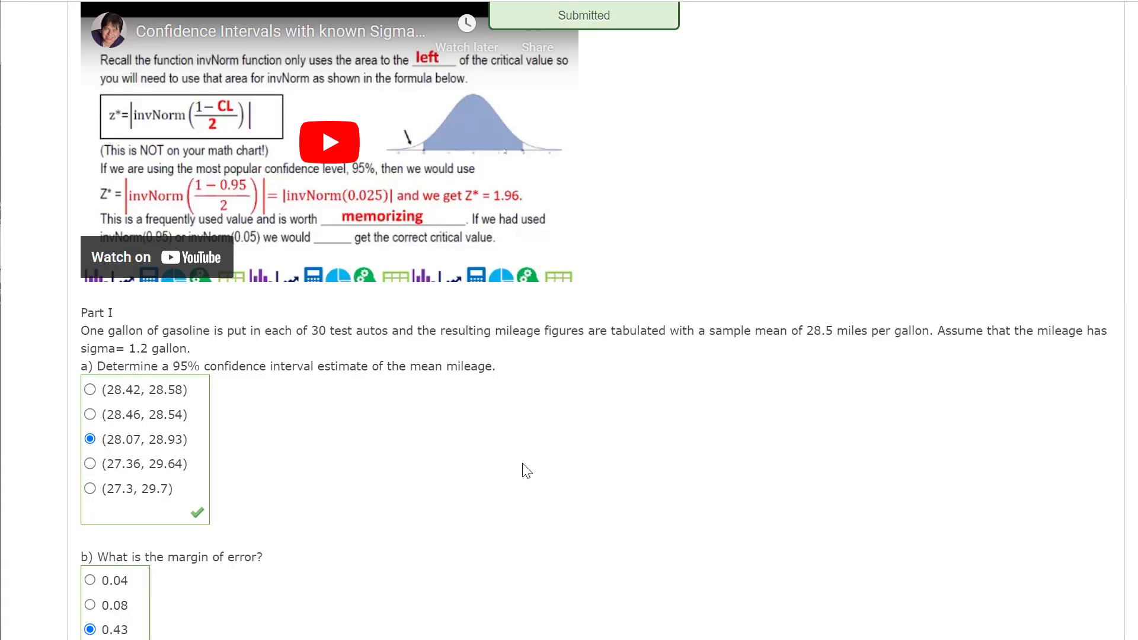
pyautogui.scroll(-18, 526, 471)
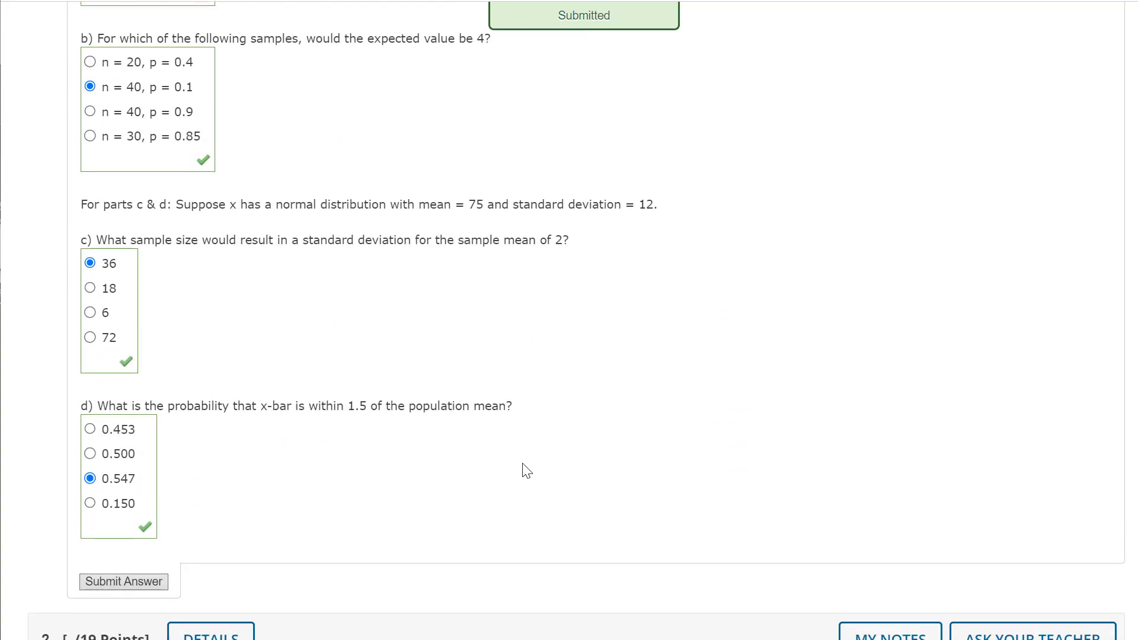
pyautogui.scroll(7, 460, 468)
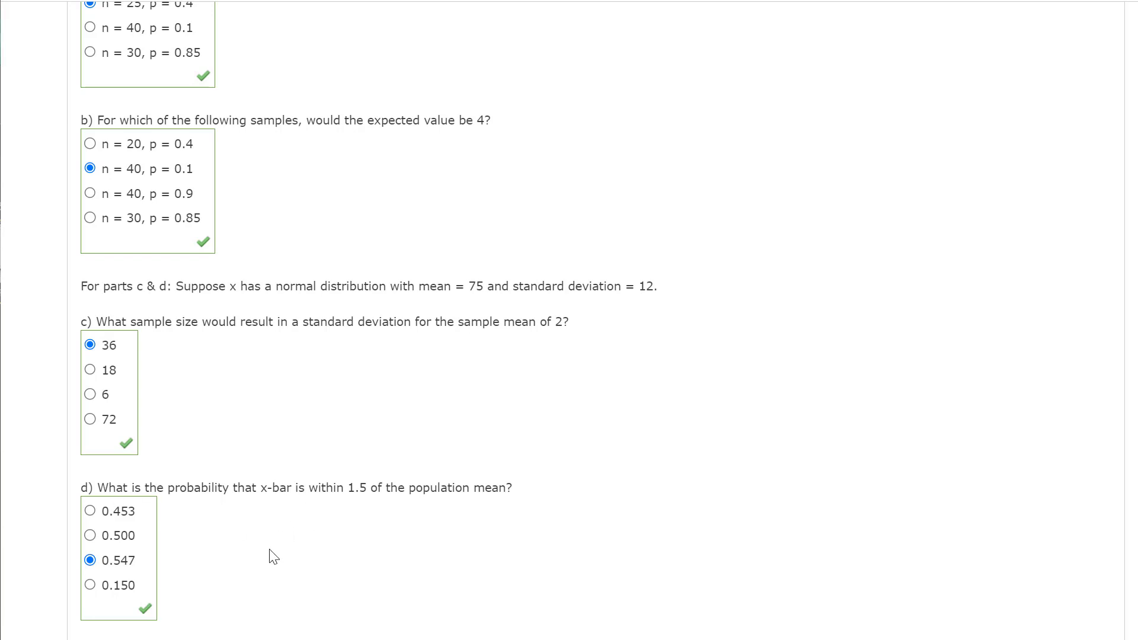
pyautogui.scroll(-6, 270, 550)
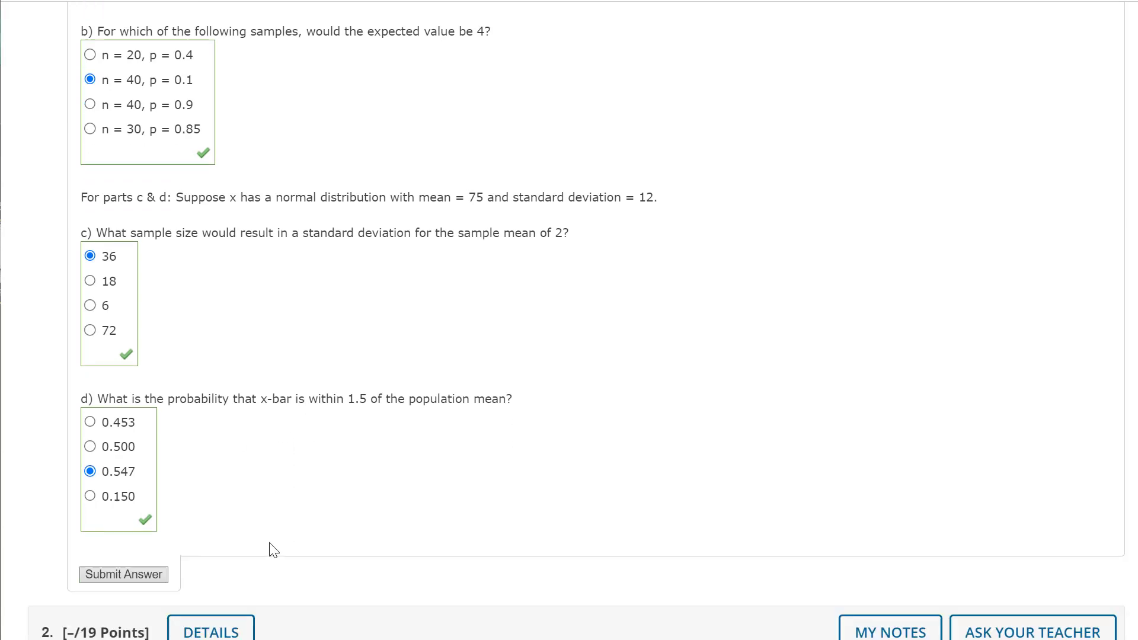
pyautogui.click(308, 512)
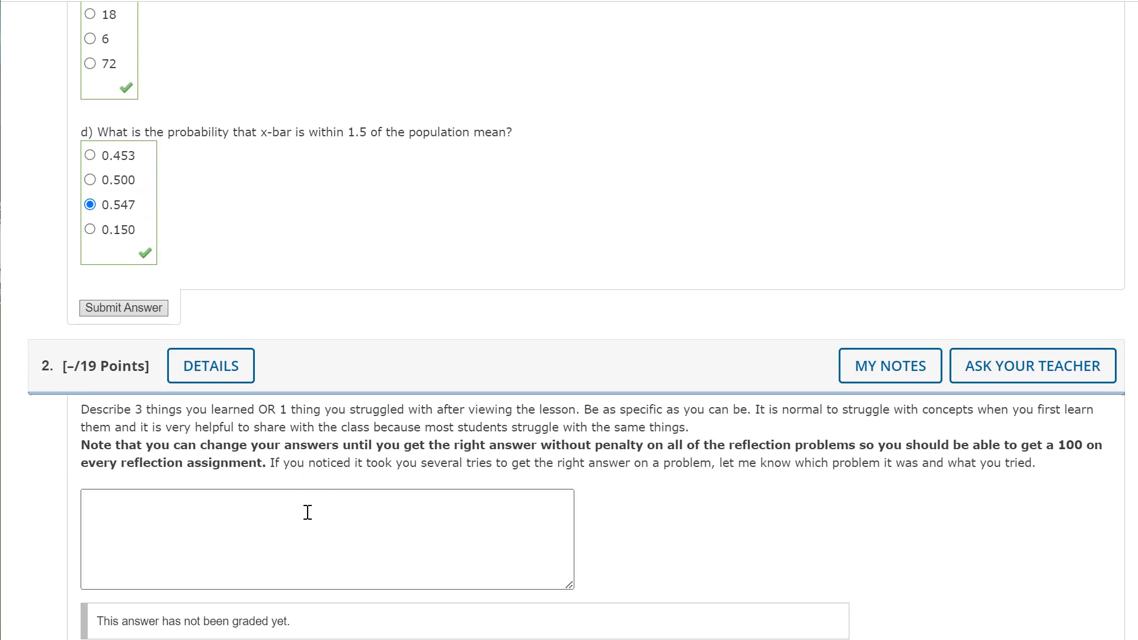